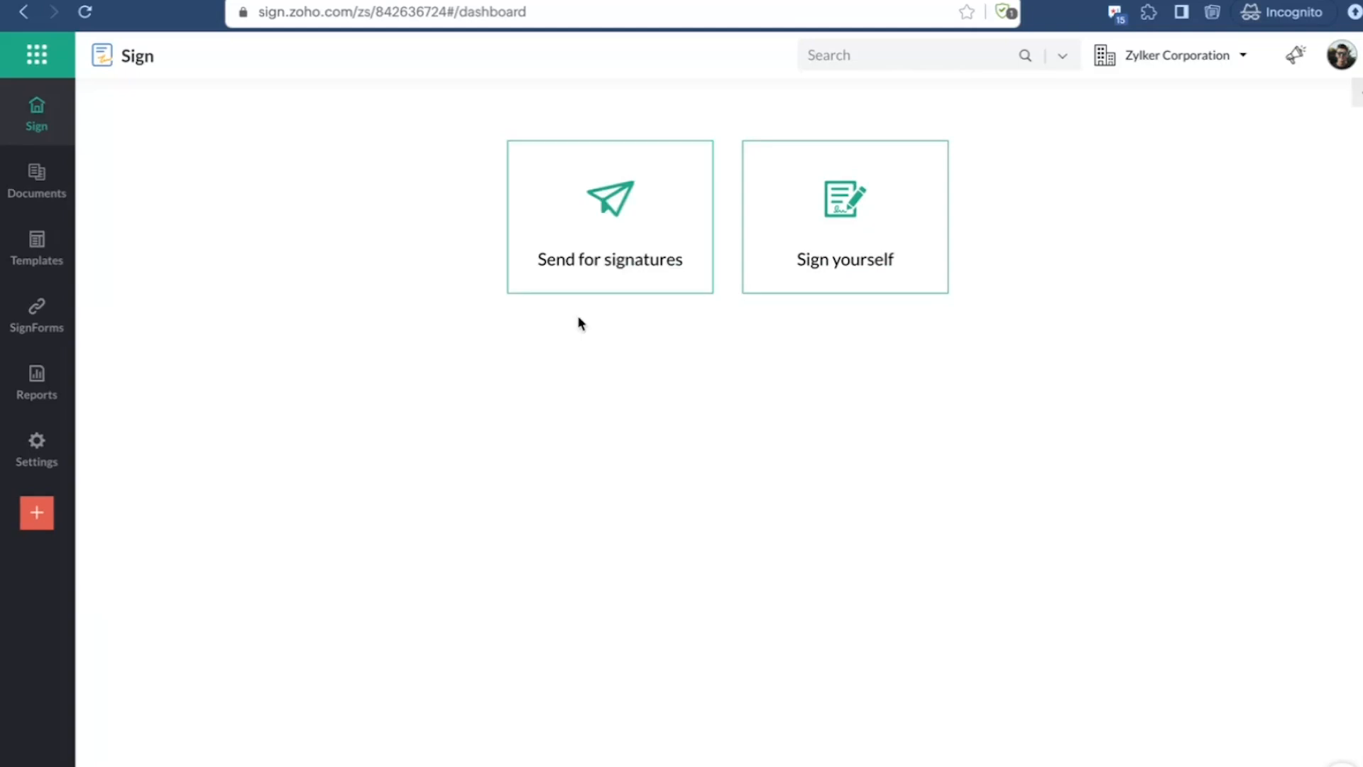
Step: Open the Send for signatures form and look over its document, recipient and note sections
left_click(622, 257)
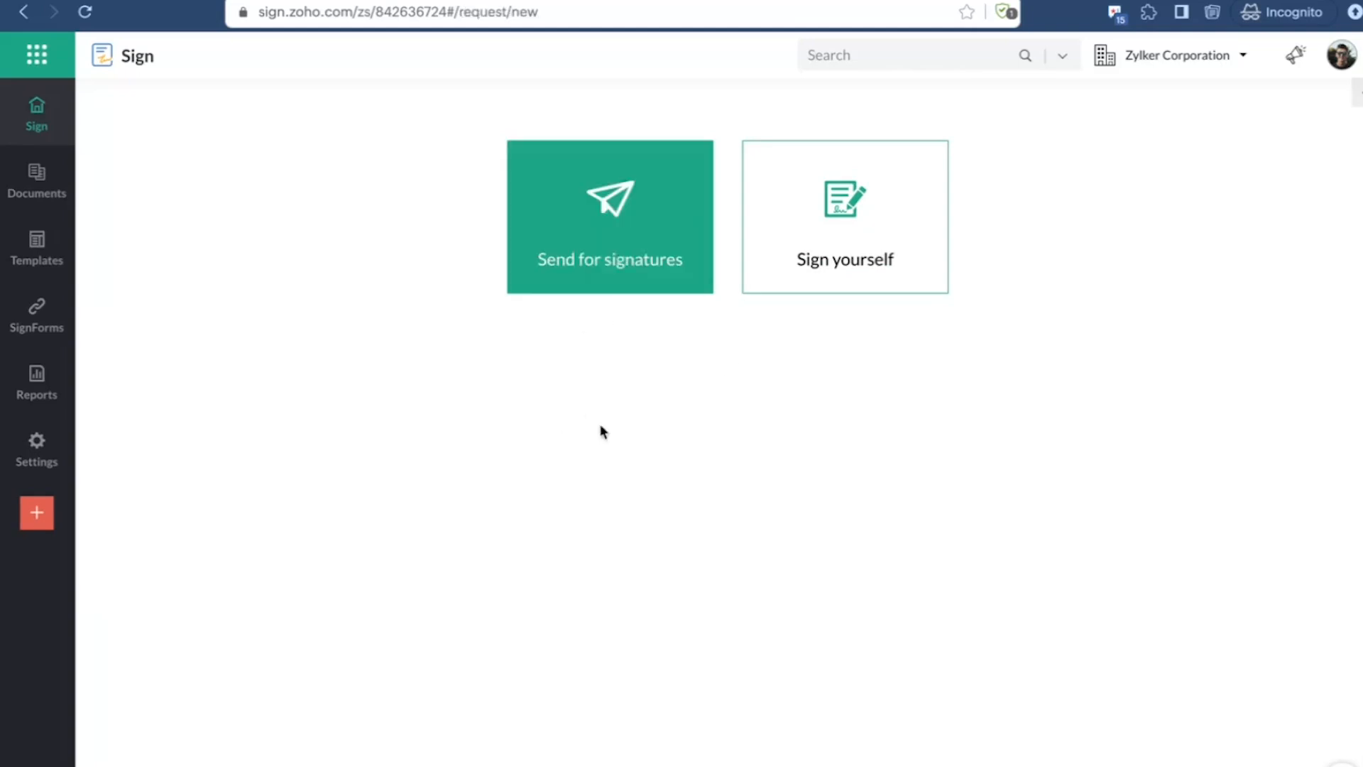
scroll(679, 468, "down", 2)
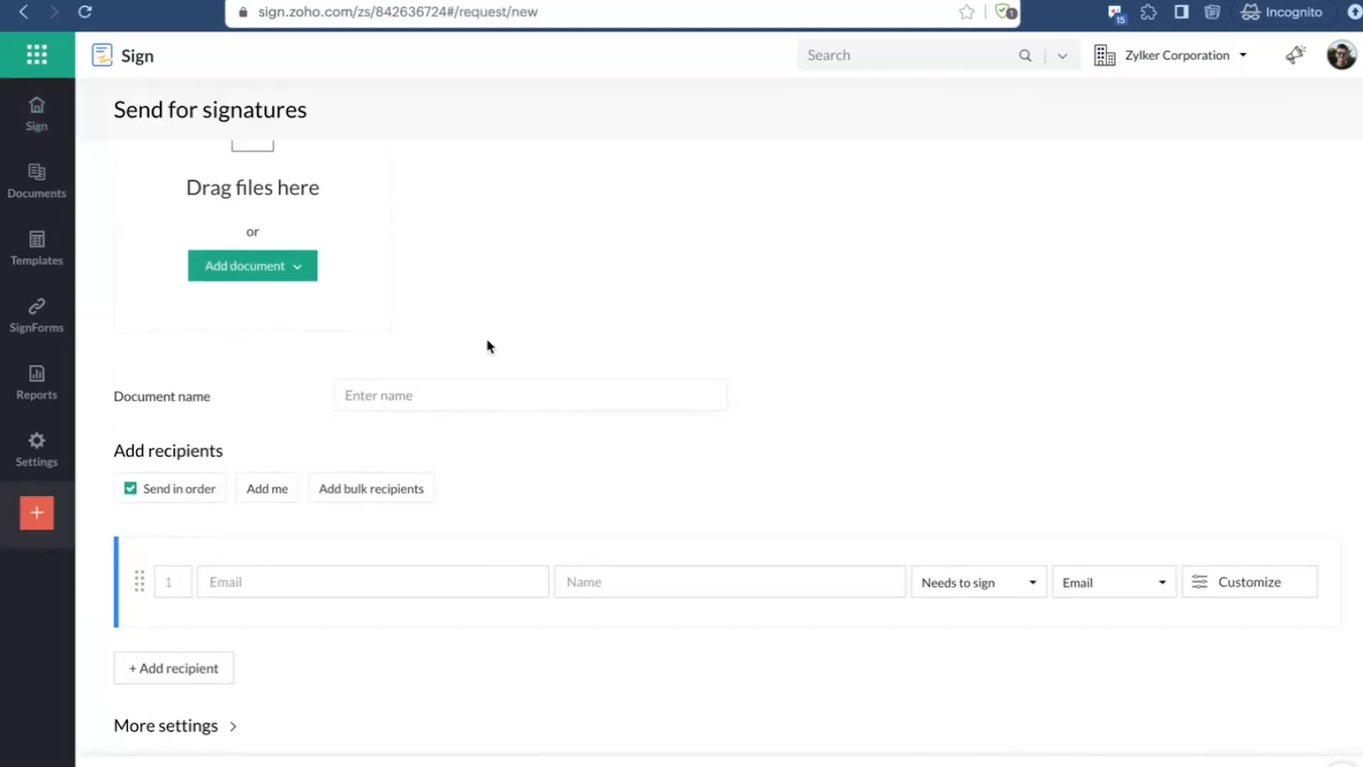
scroll(484, 340, "up", 2)
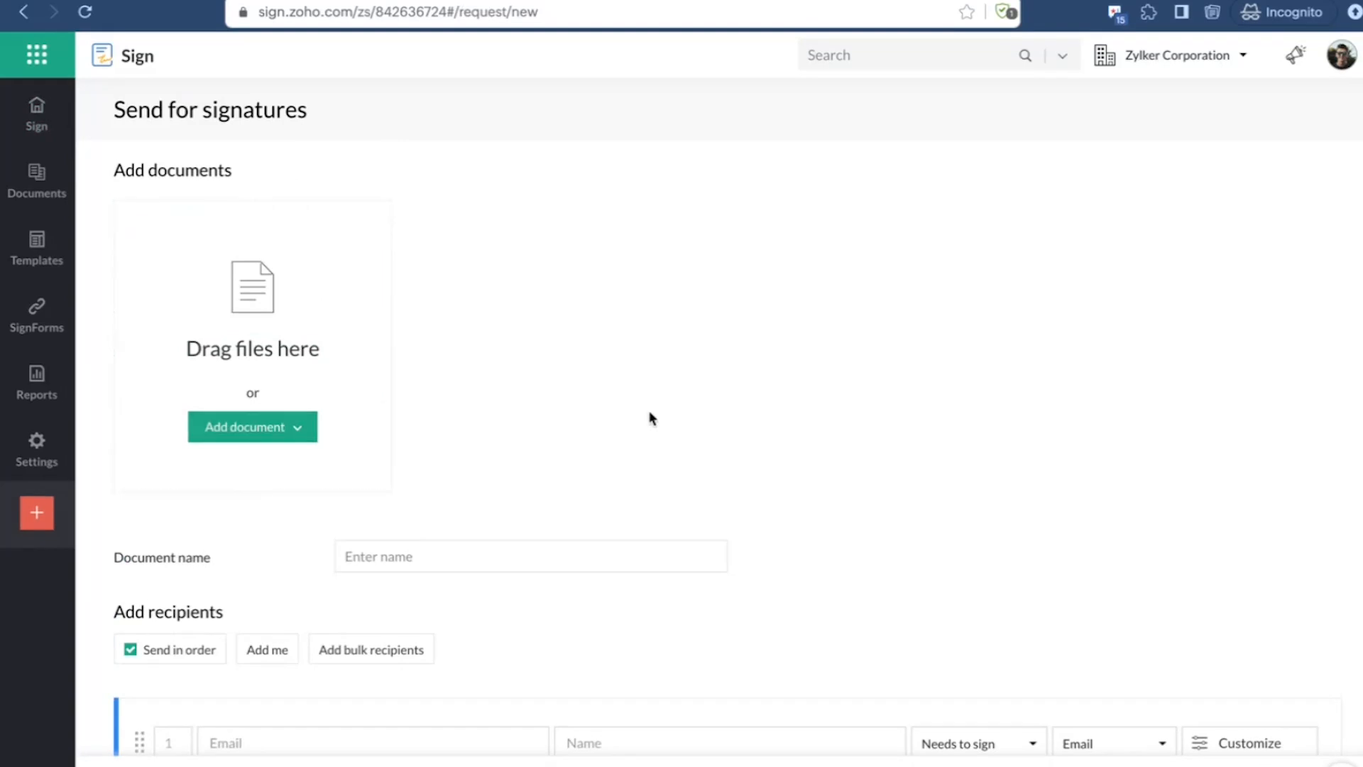
scroll(648, 412, "down", 5)
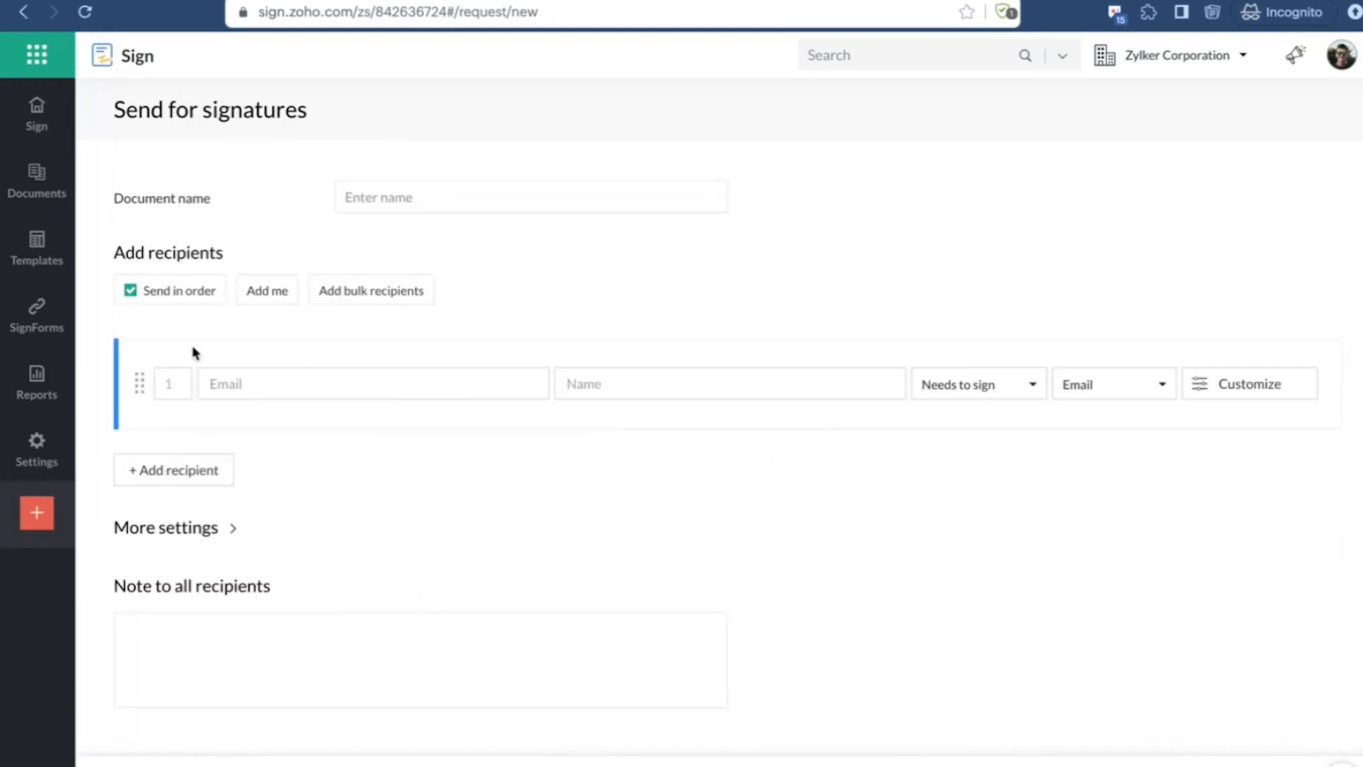
scroll(308, 372, "up", 1)
scroll(308, 372, "down", 1)
Step: Examine the recipient's role options and link delivery options, keeping delivery by Email
left_click(1001, 387)
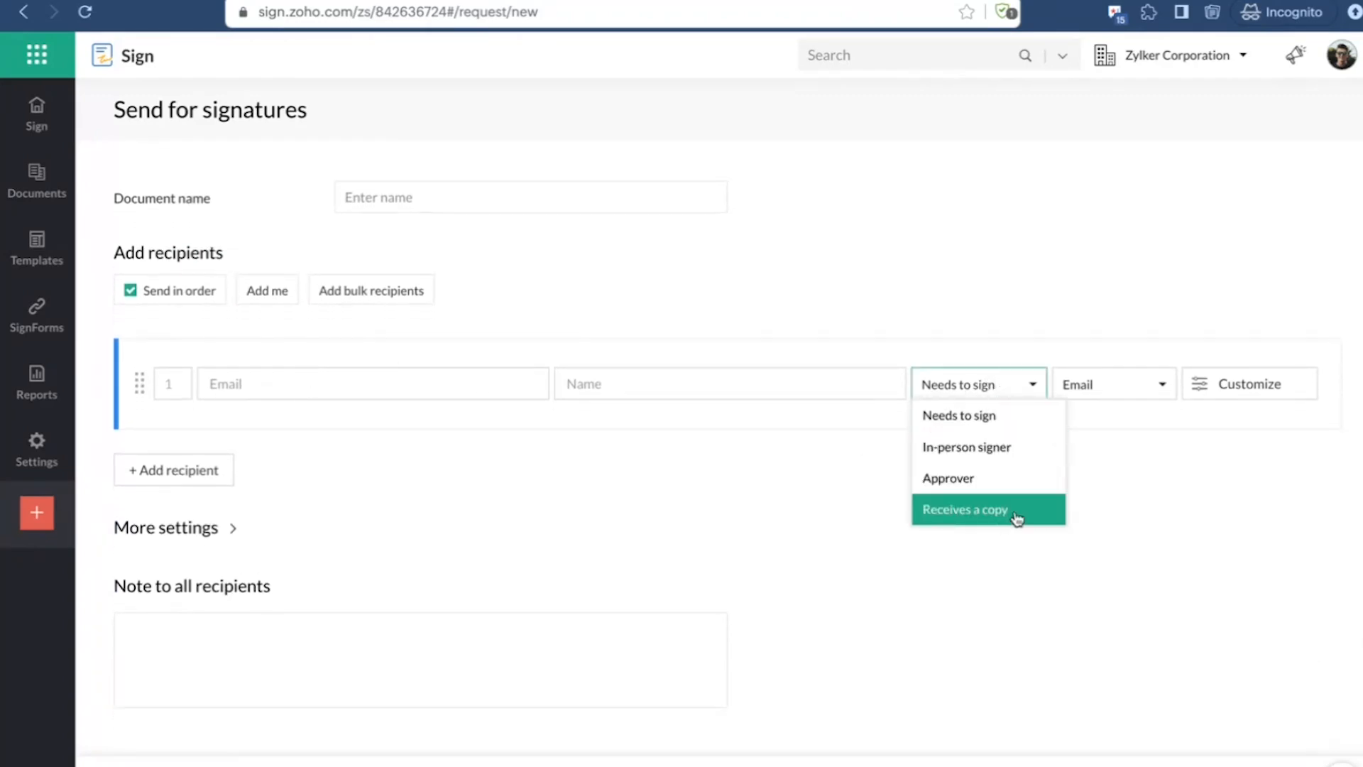
left_click(1135, 383)
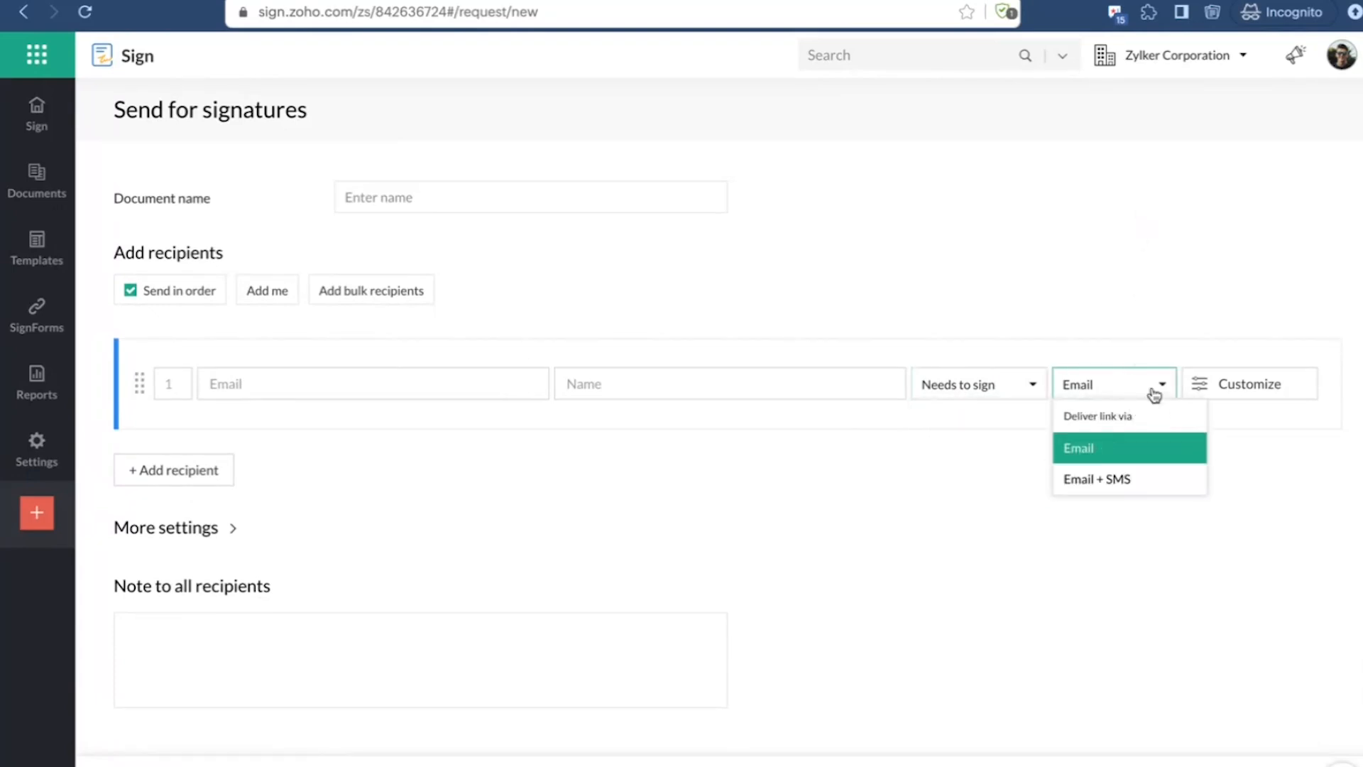
left_click(1116, 280)
left_click(1106, 397)
left_click(1108, 447)
Step: Add yourself as the first recipient and open that recipient's customization settings
left_click(1284, 382)
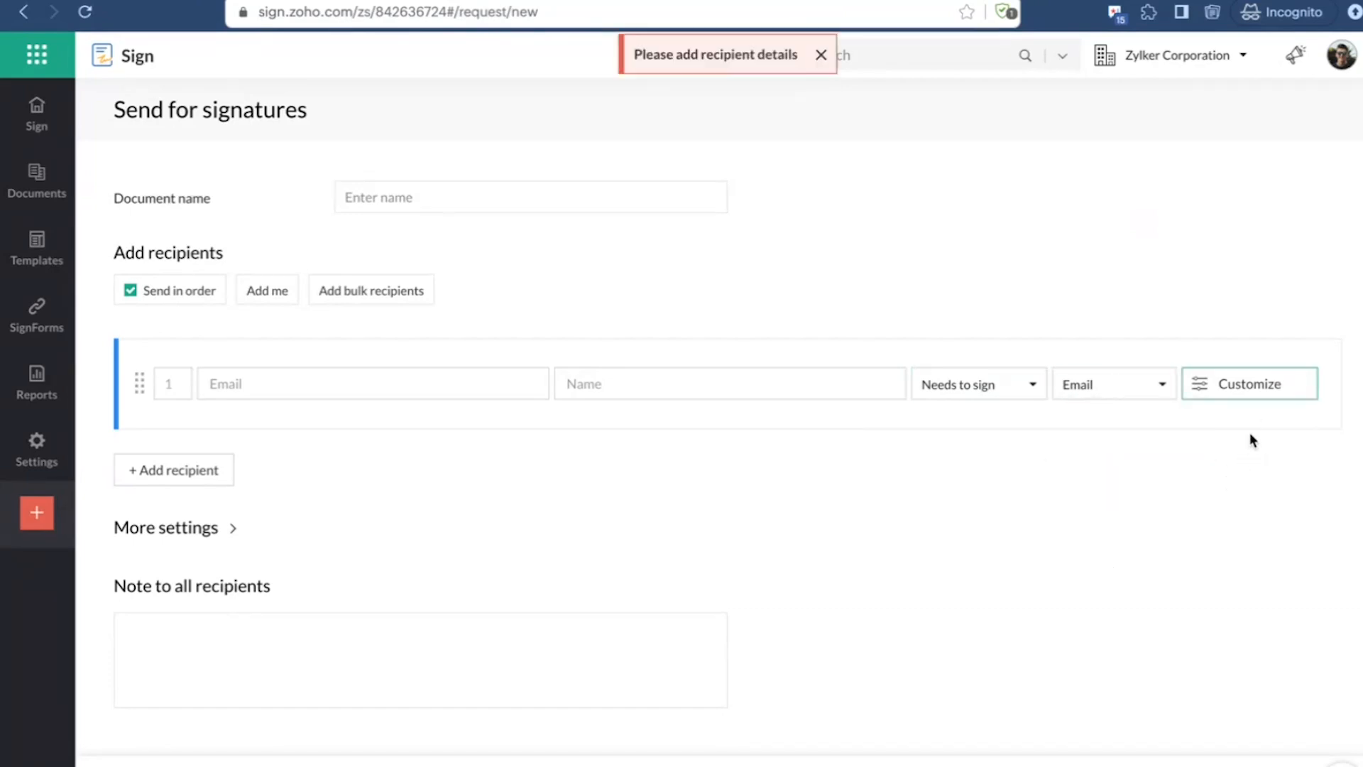
left_click(264, 287)
left_click(1285, 398)
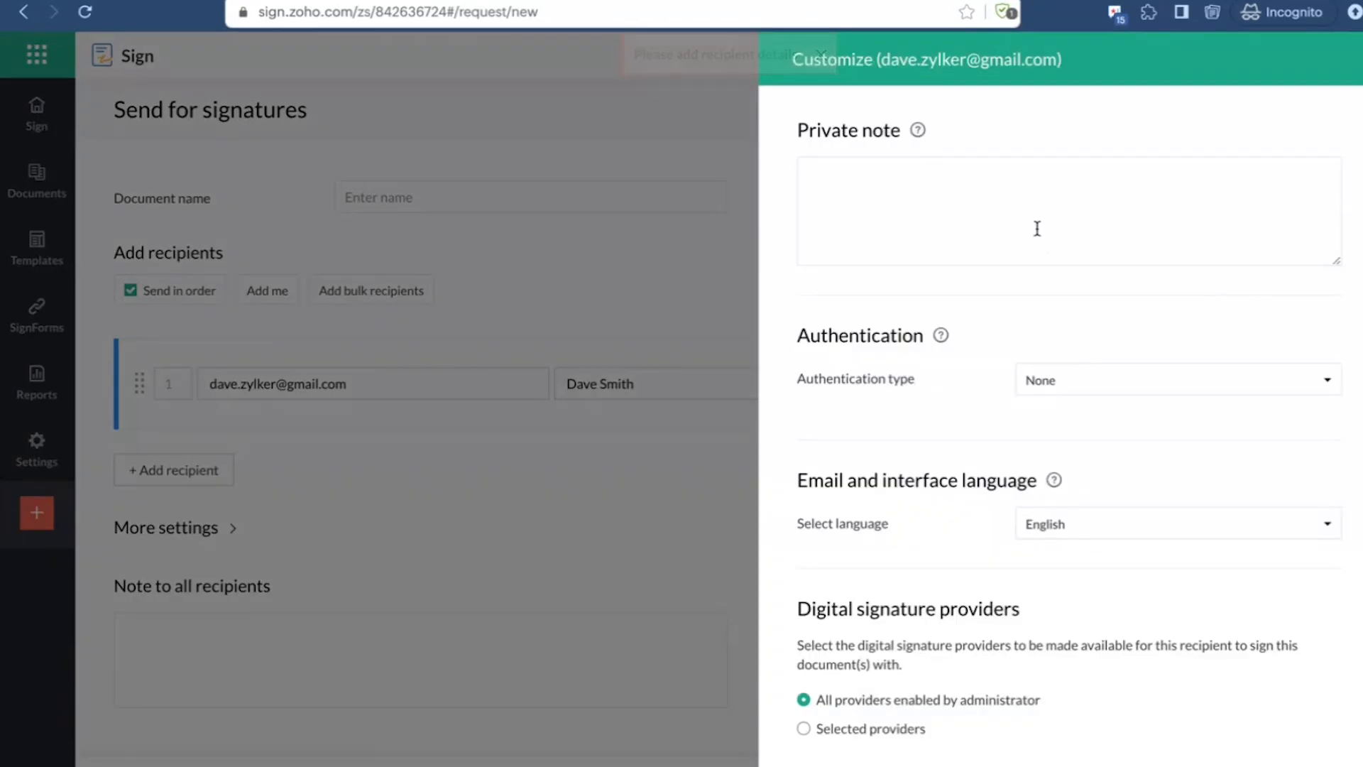
Step: Examine the recipient's private note, authentication, language and digital signature provider settings, and close them without changes
left_click(1036, 228)
scroll(1036, 234, "down", 1)
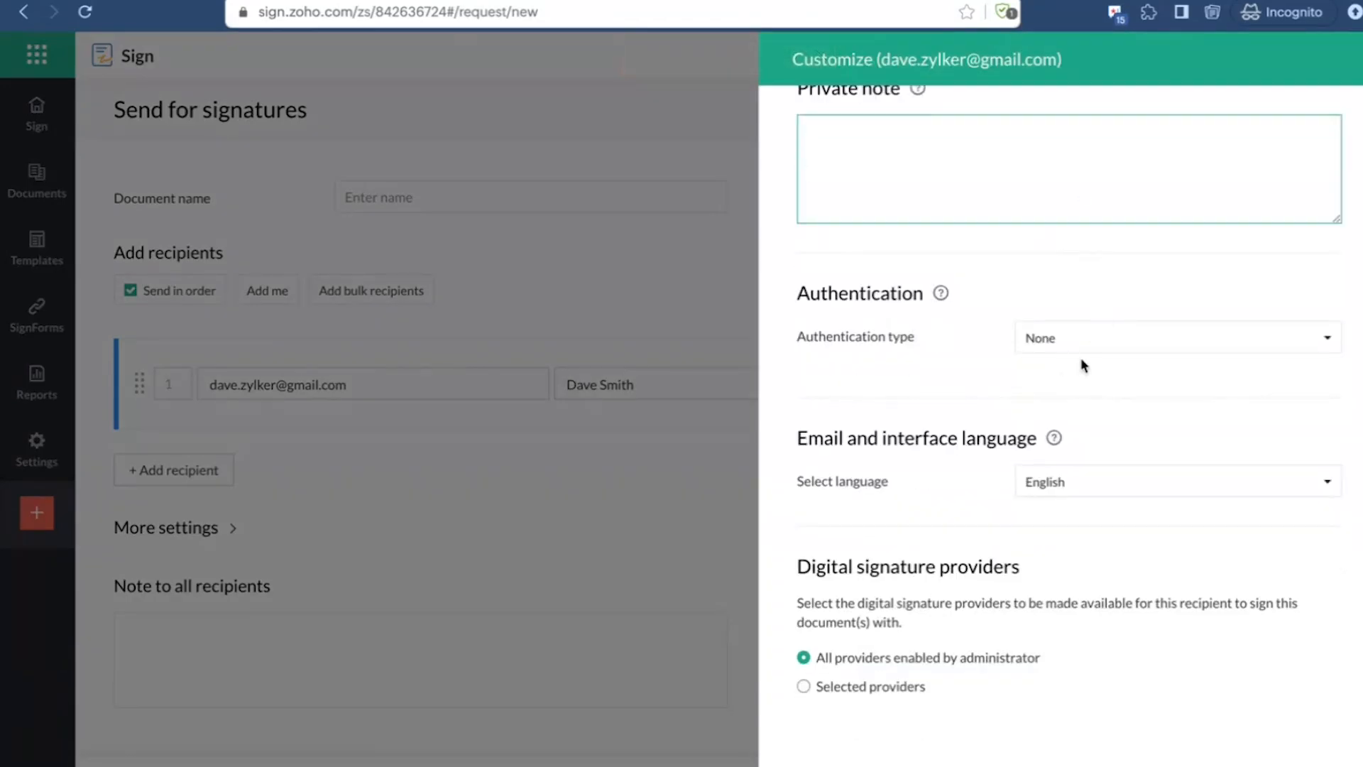
left_click(1100, 347)
left_click(912, 352)
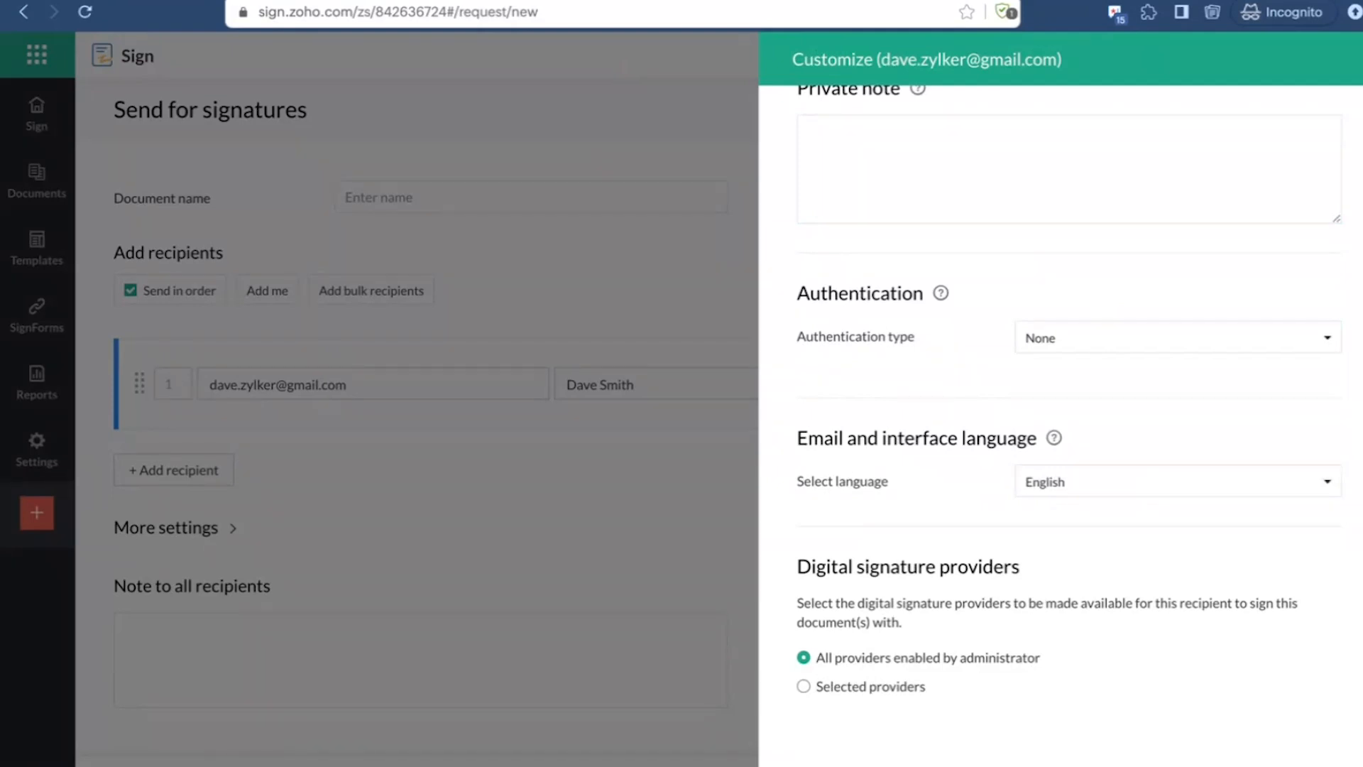
left_click(841, 764)
Step: Look over the rest of the signature request form and return to the dashboard
scroll(772, 367, "up", 5)
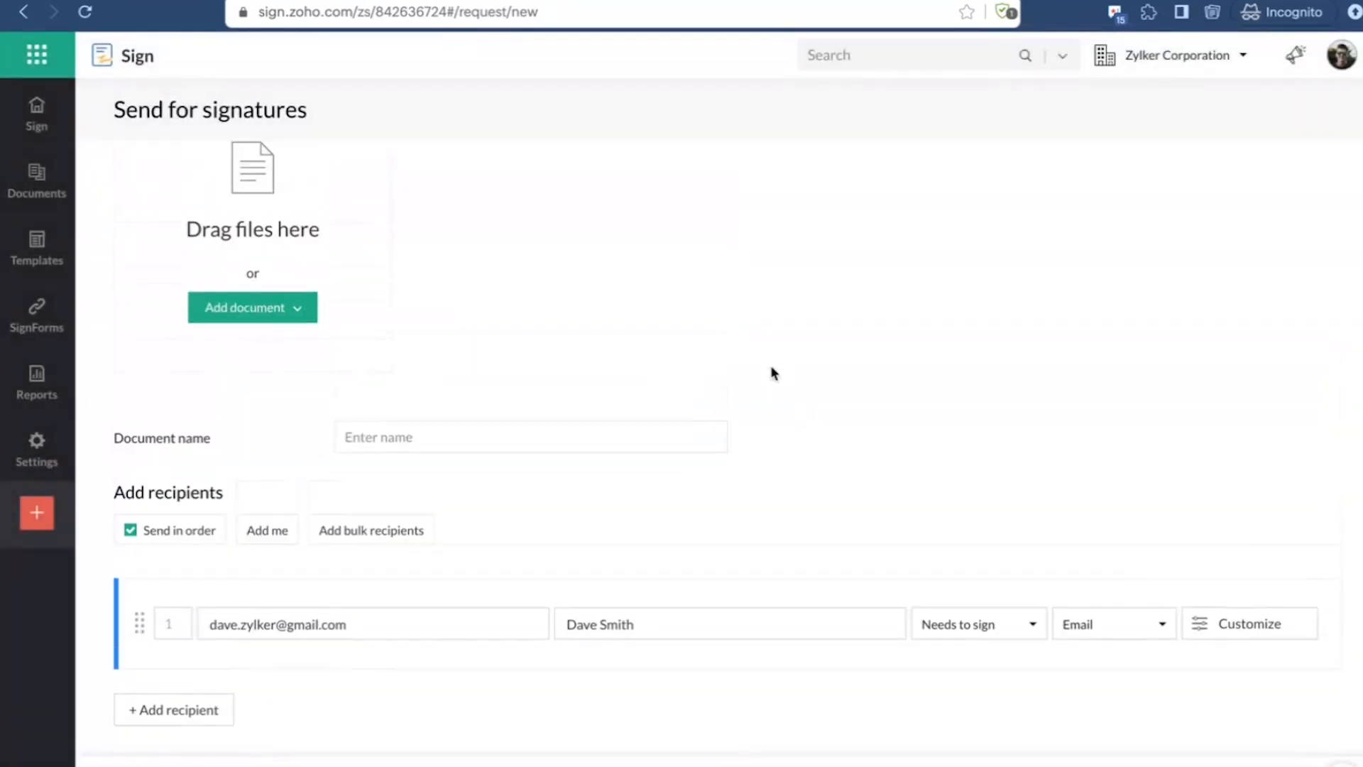
scroll(772, 367, "down", 3)
scroll(774, 372, "down", 2)
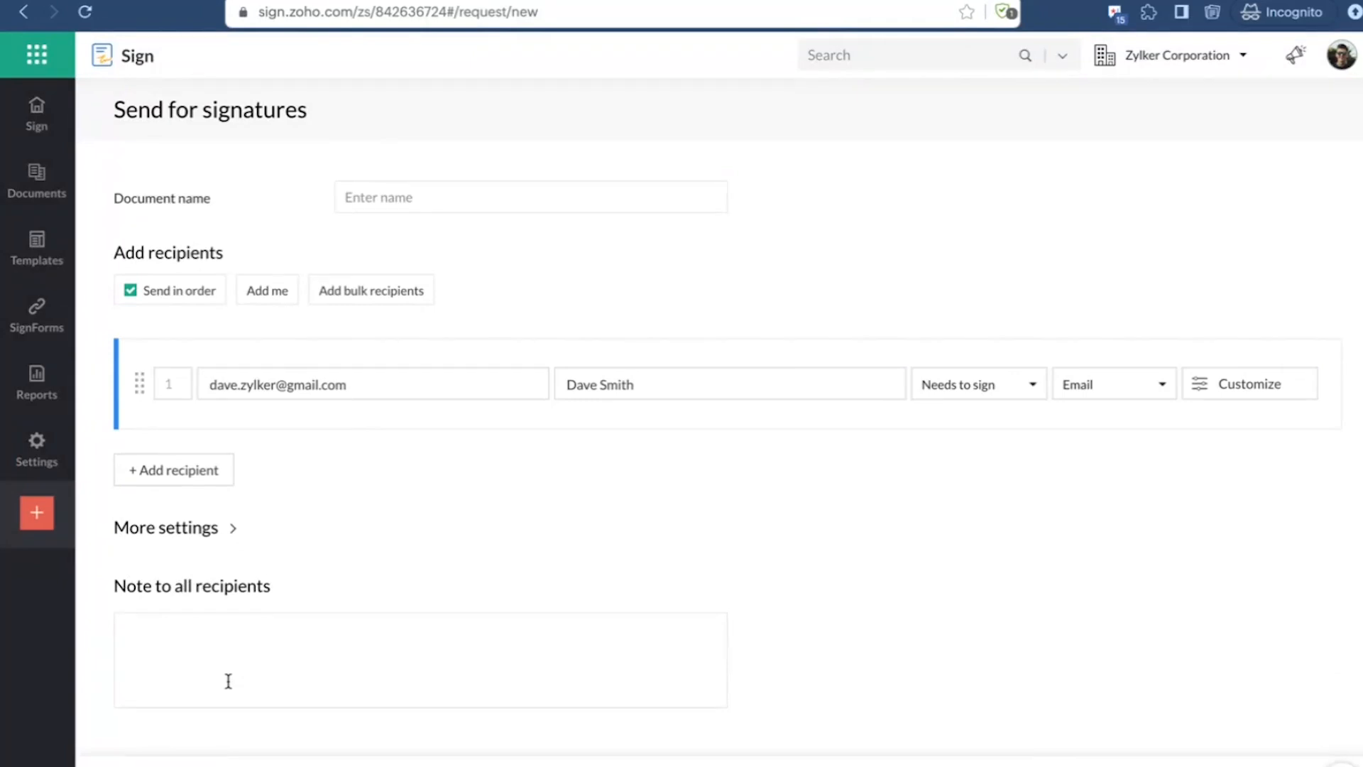
left_click(37, 113)
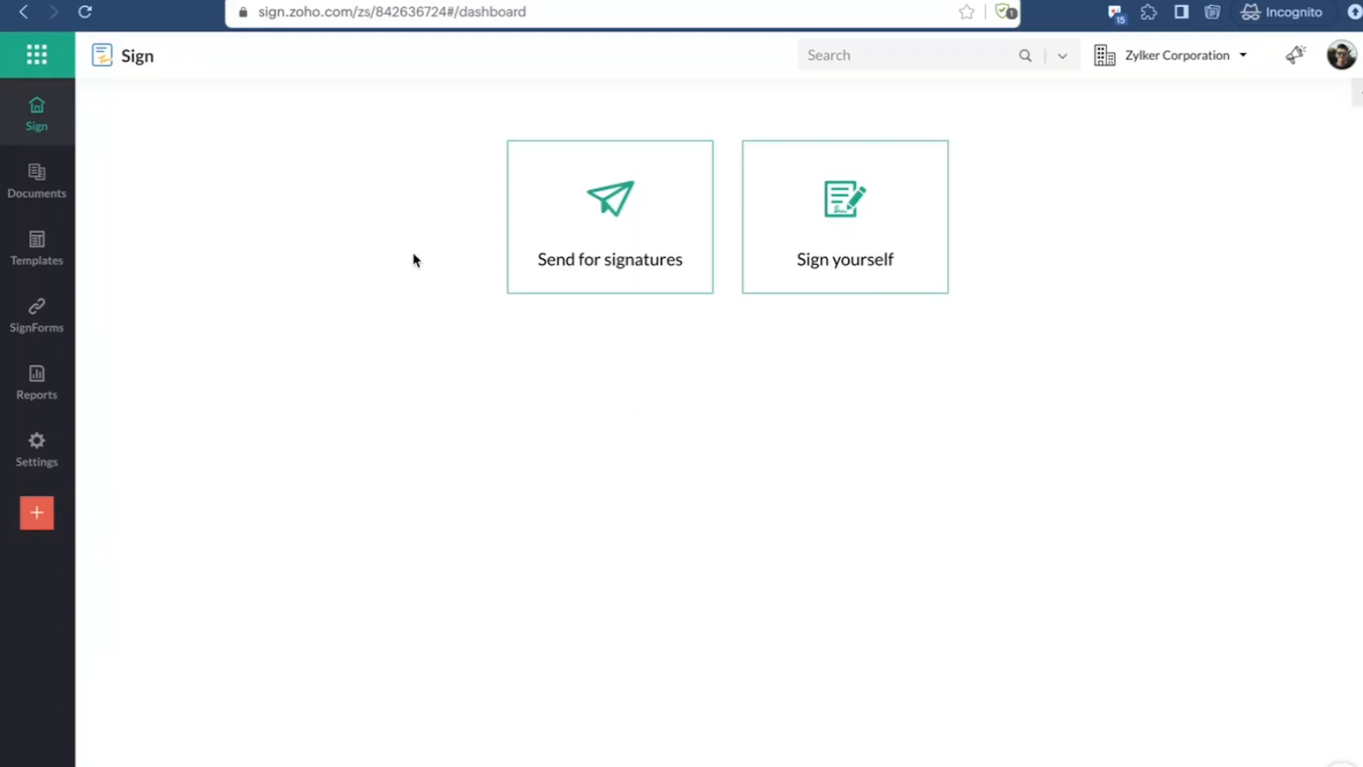
Step: View the list of saved templates, and go back to the Send for signatures form for comparison
left_click(47, 259)
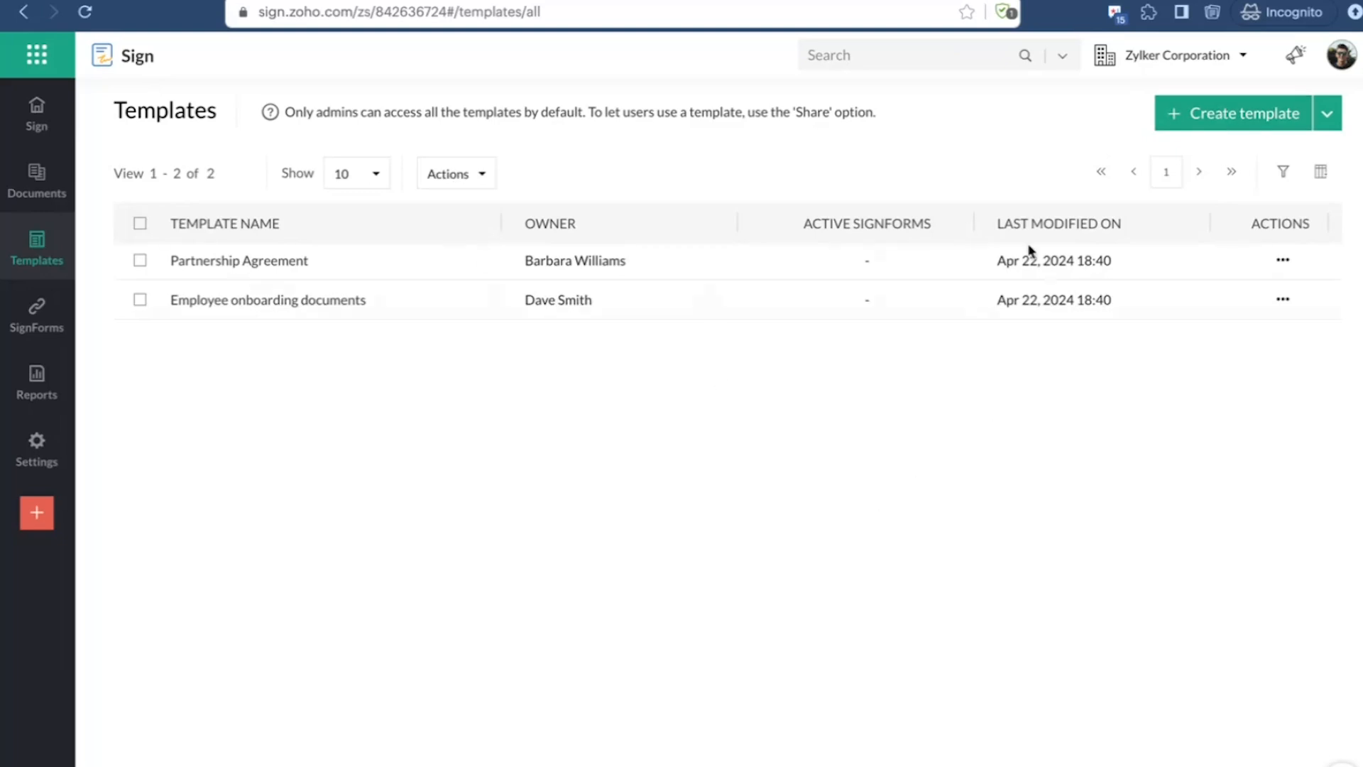
left_click(36, 114)
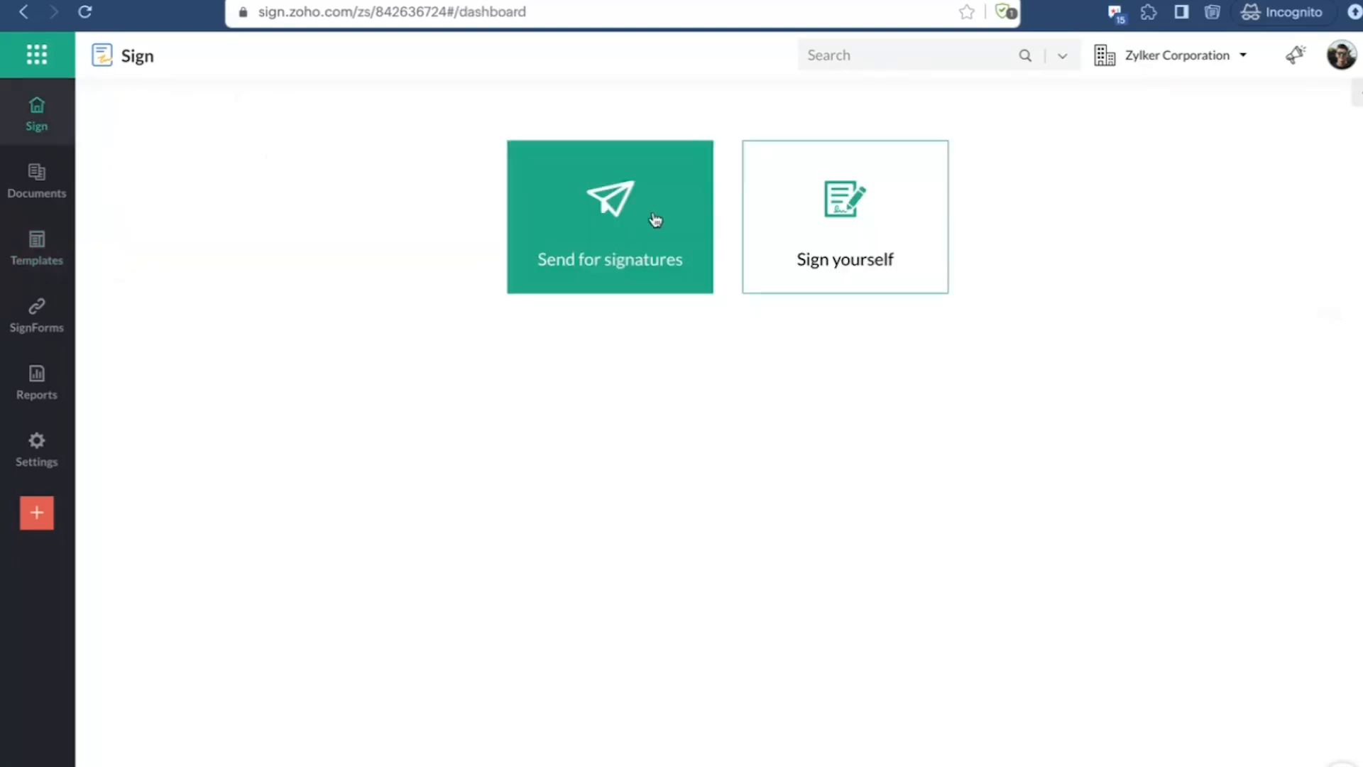
left_click(624, 237)
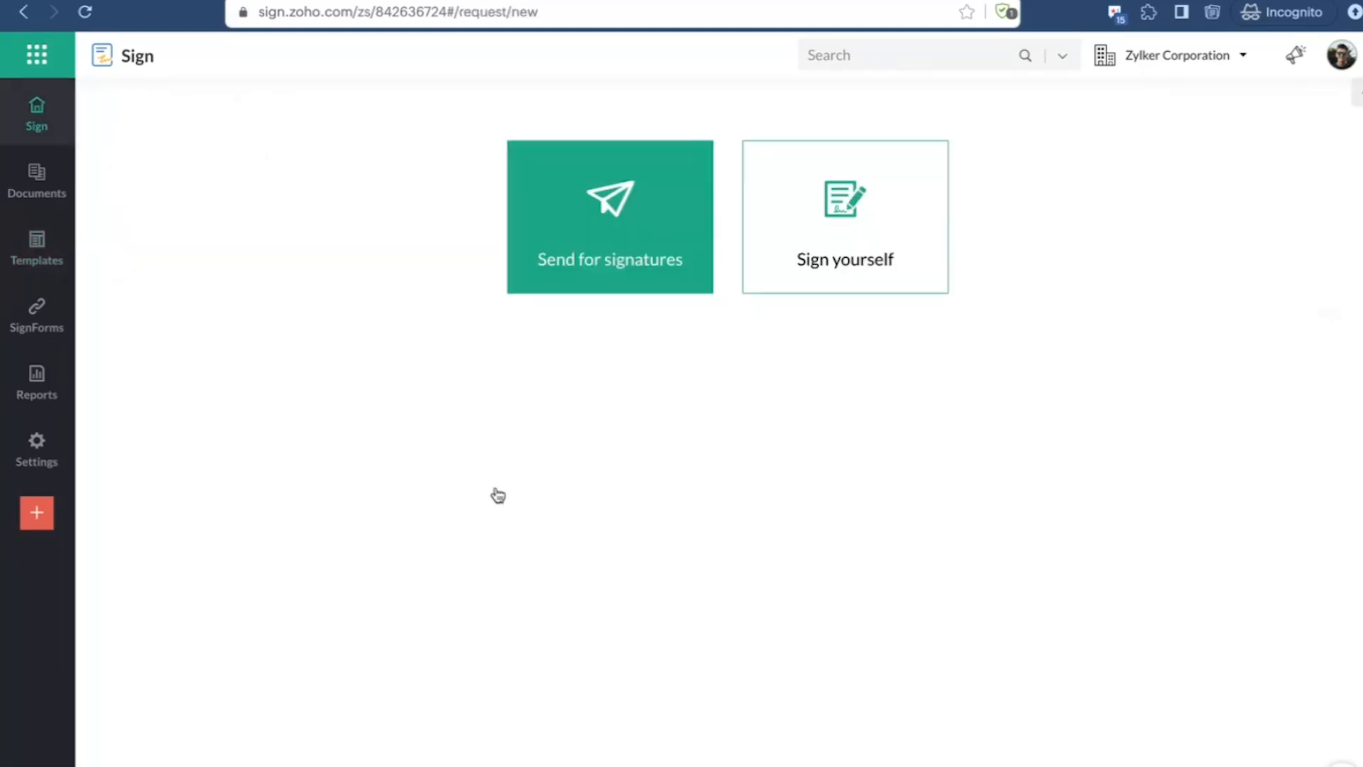
Step: Start creating a new template and look over its document, name and recipient role fields
left_click(51, 258)
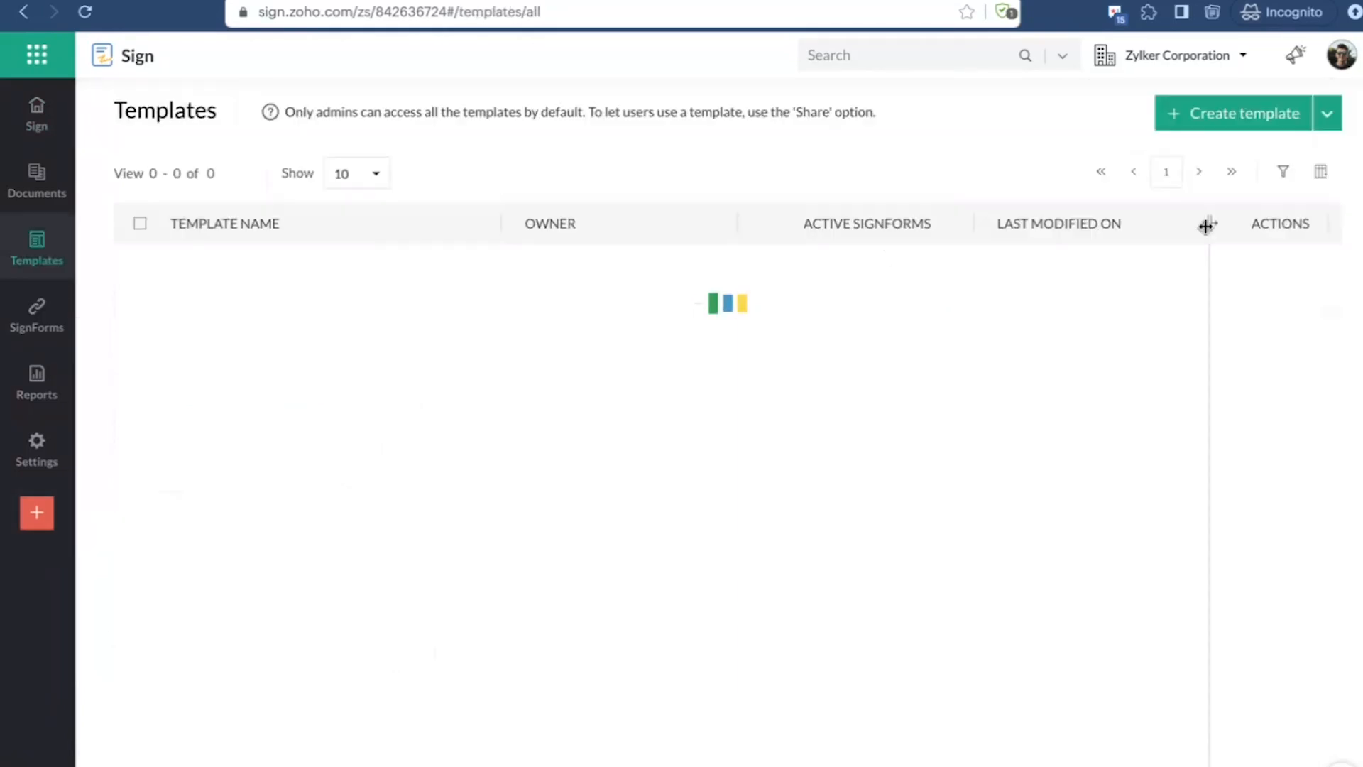
left_click(1221, 113)
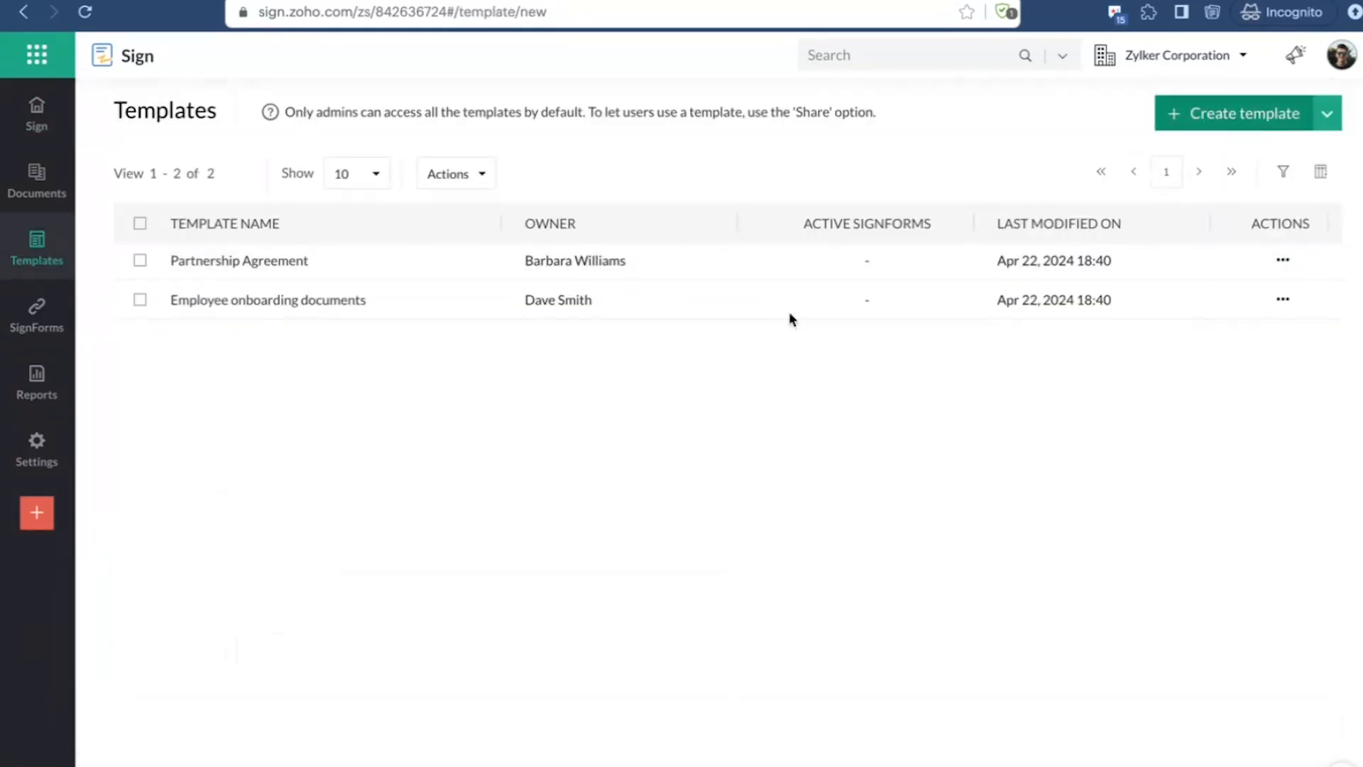
scroll(724, 416, "down", 5)
scroll(724, 416, "up", 5)
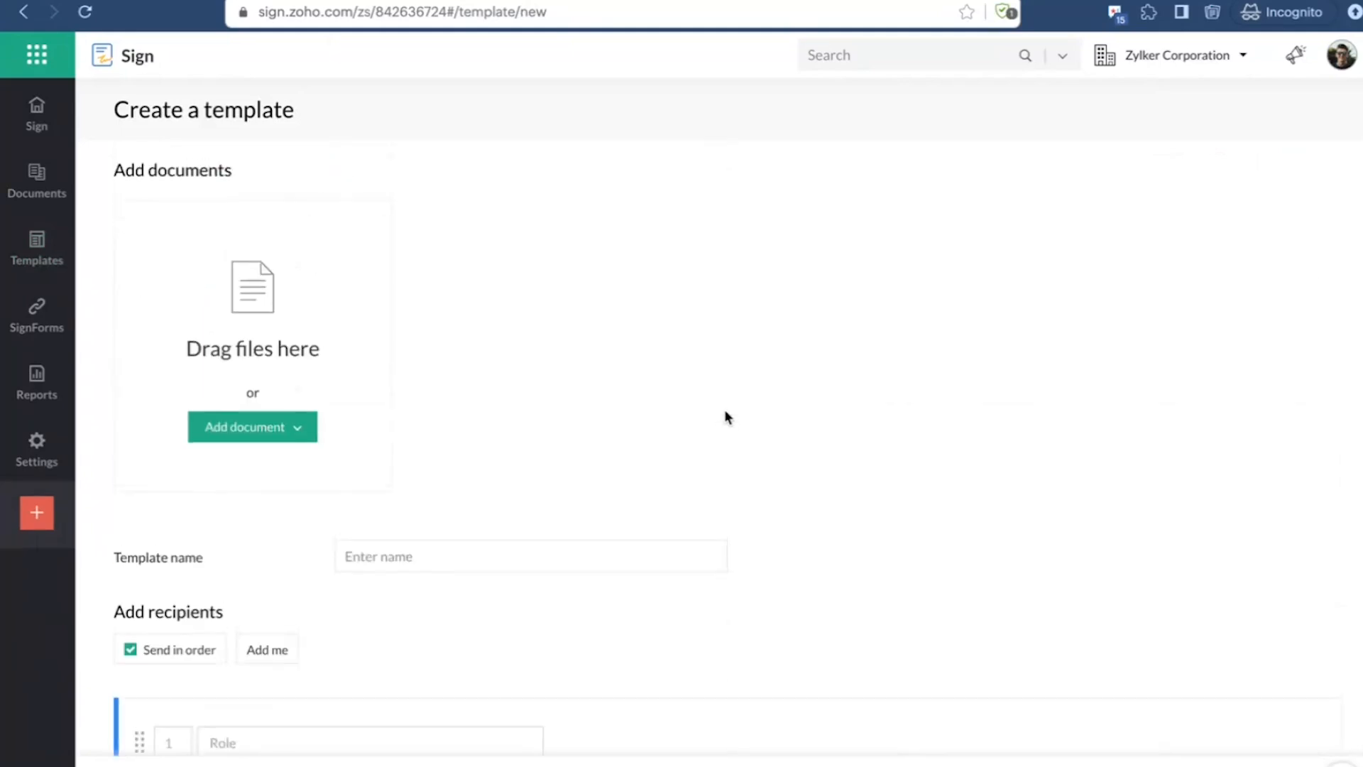
scroll(490, 495, "down", 1)
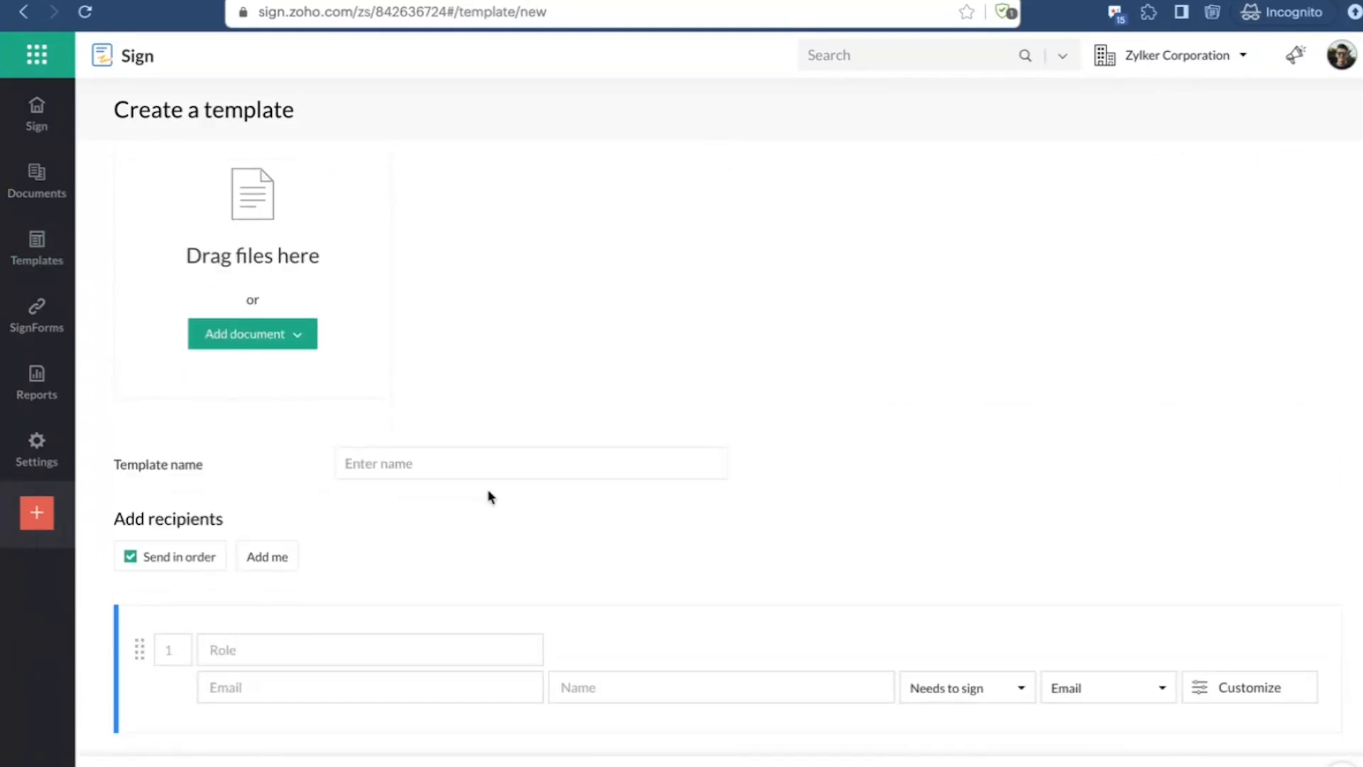
scroll(490, 496, "down", 3)
scroll(490, 496, "up", 2)
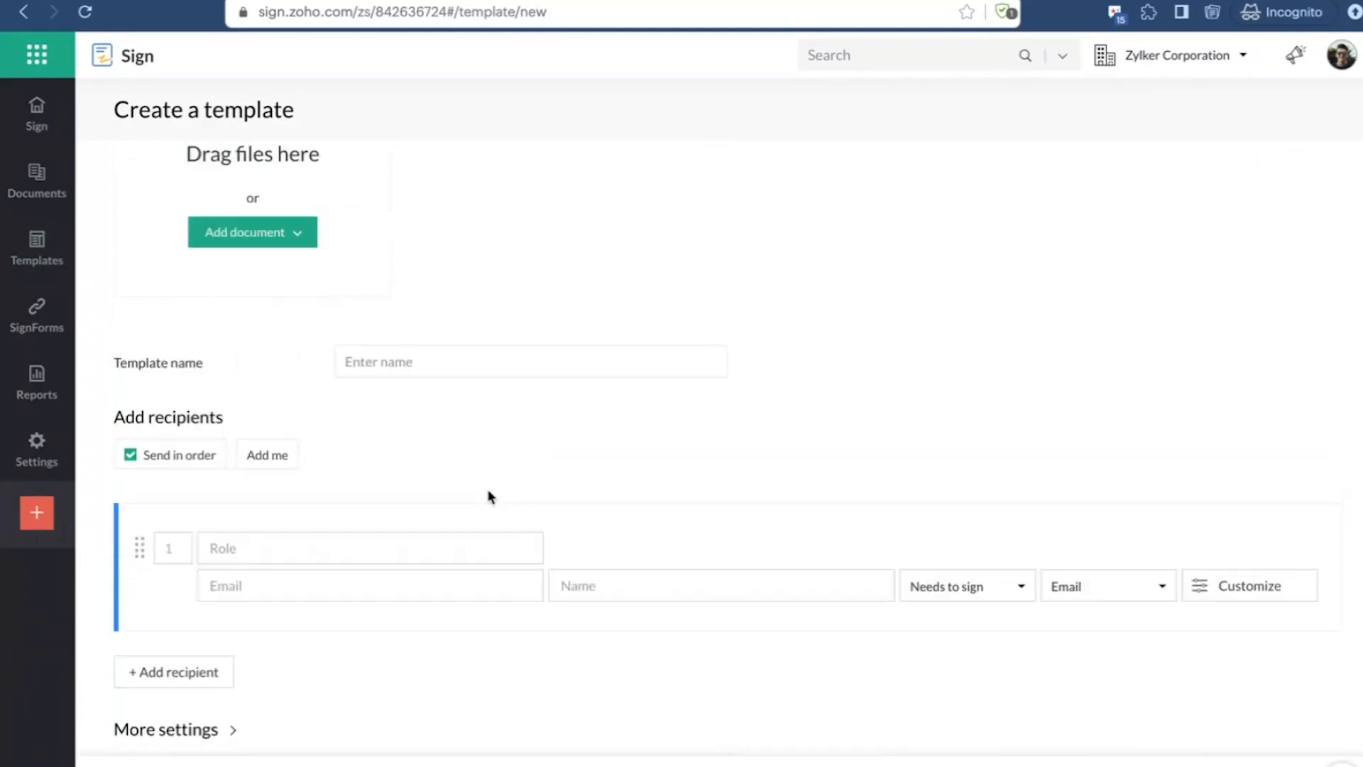
scroll(489, 497, "up", 2)
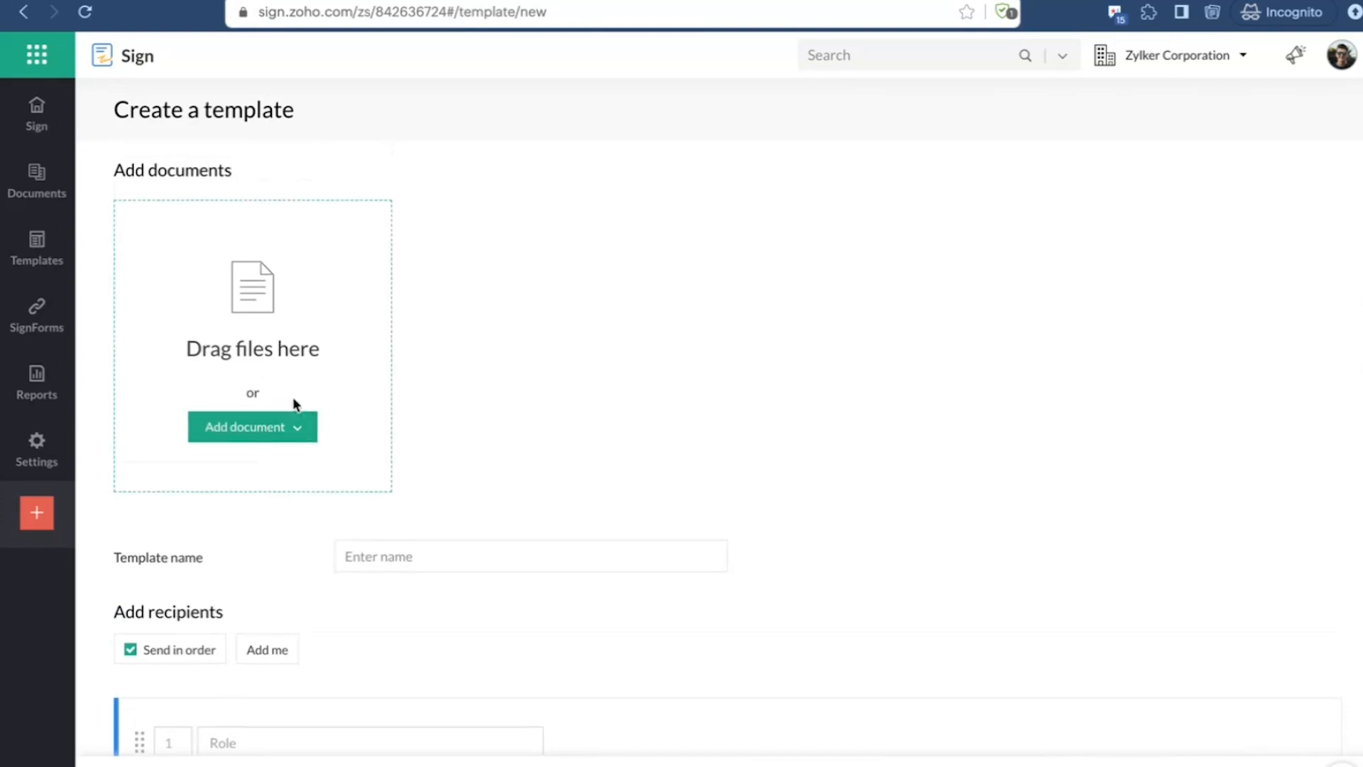
Step: Add Sample Non-Disclosure Agreement.pdf from the desktop's Samples folder to the template
left_click(284, 427)
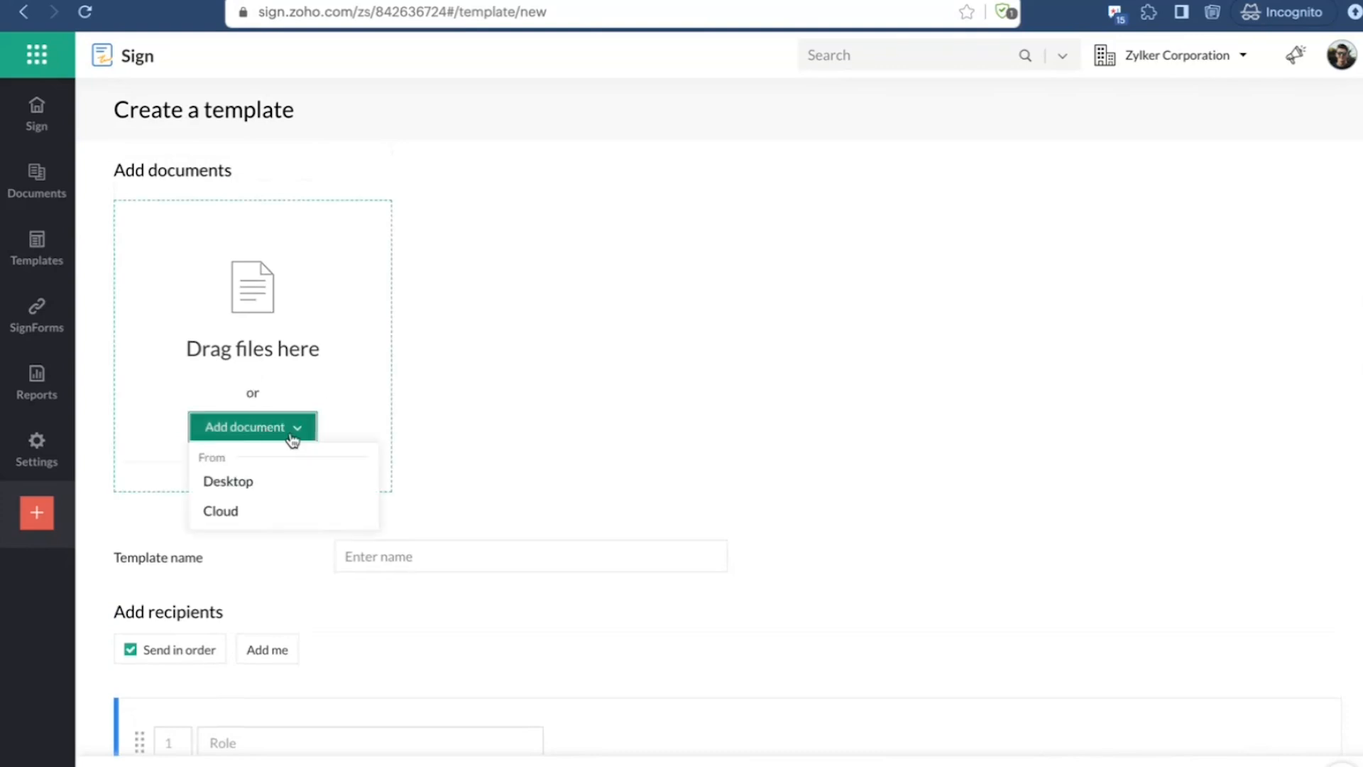
left_click(260, 489)
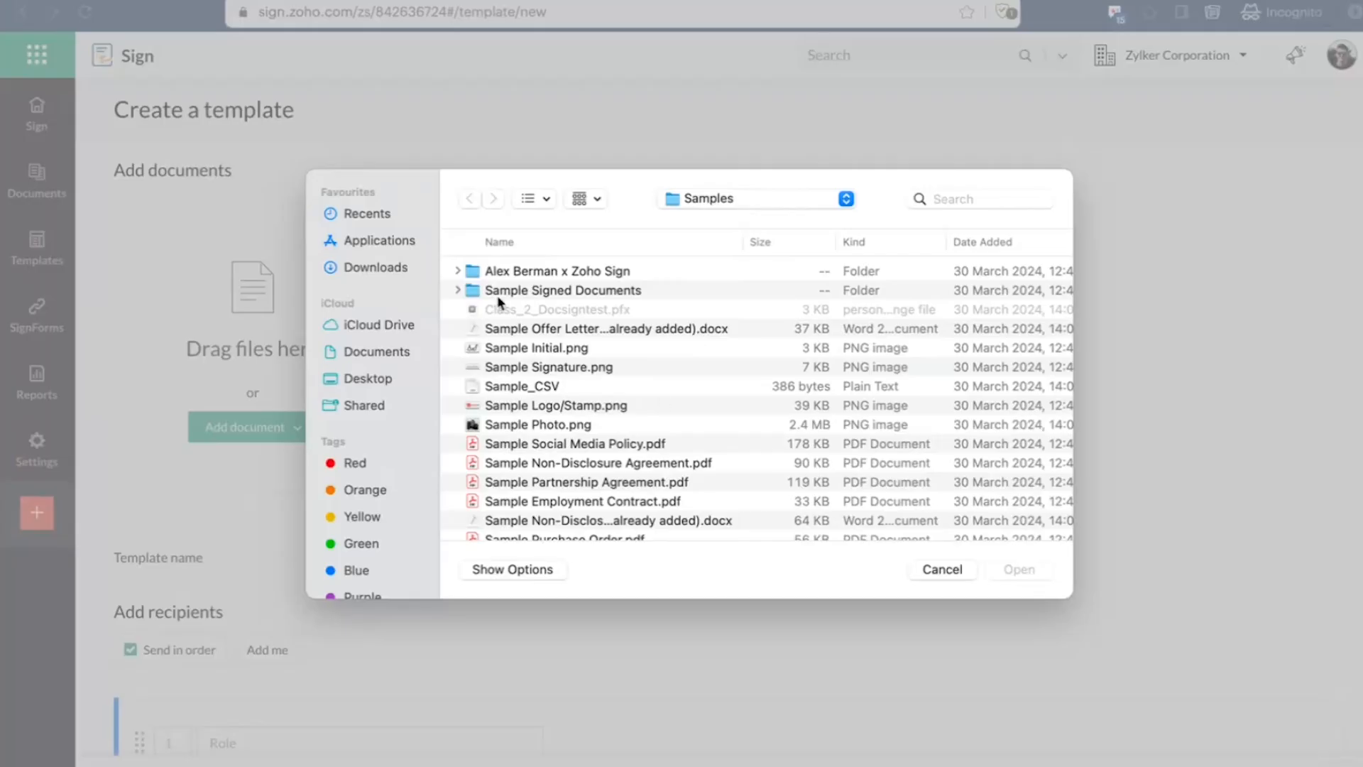
scroll(625, 454, "down", 3)
left_click(634, 387)
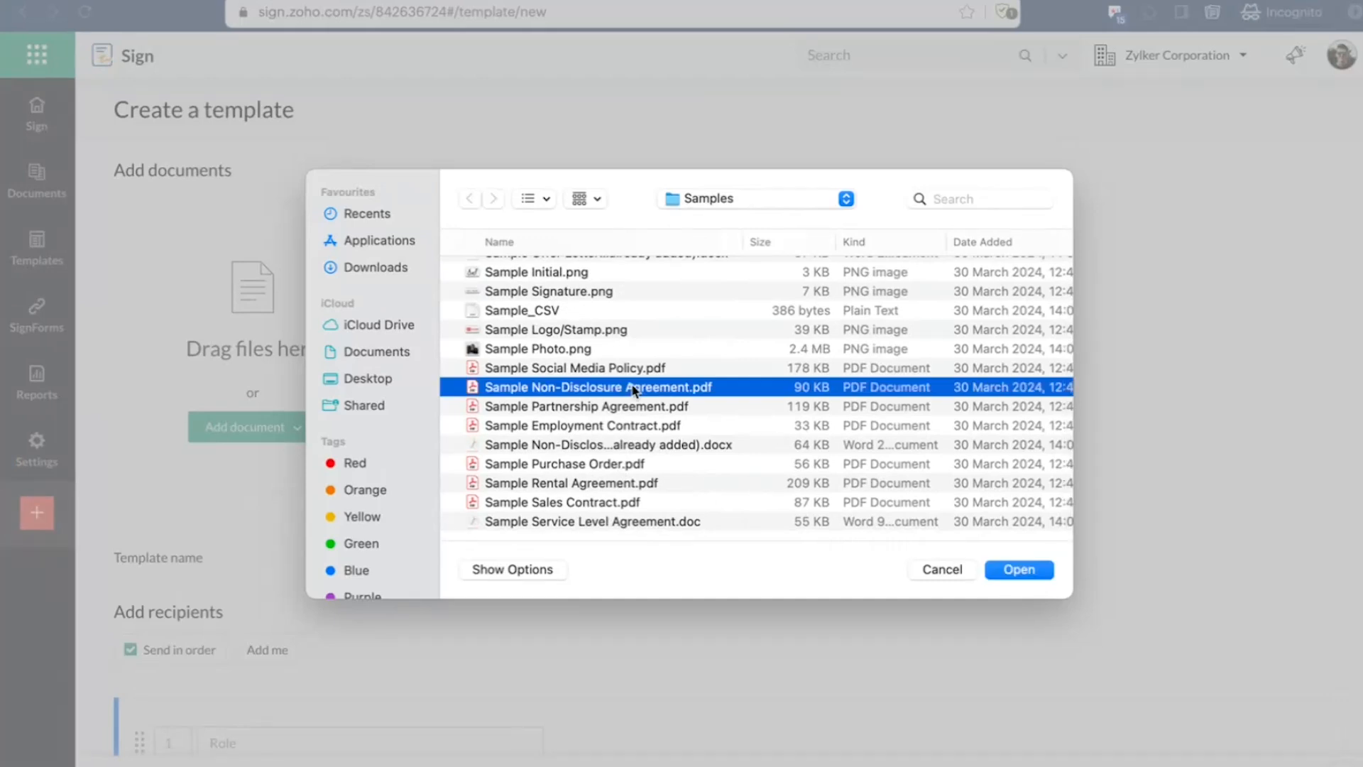
double_click(634, 388)
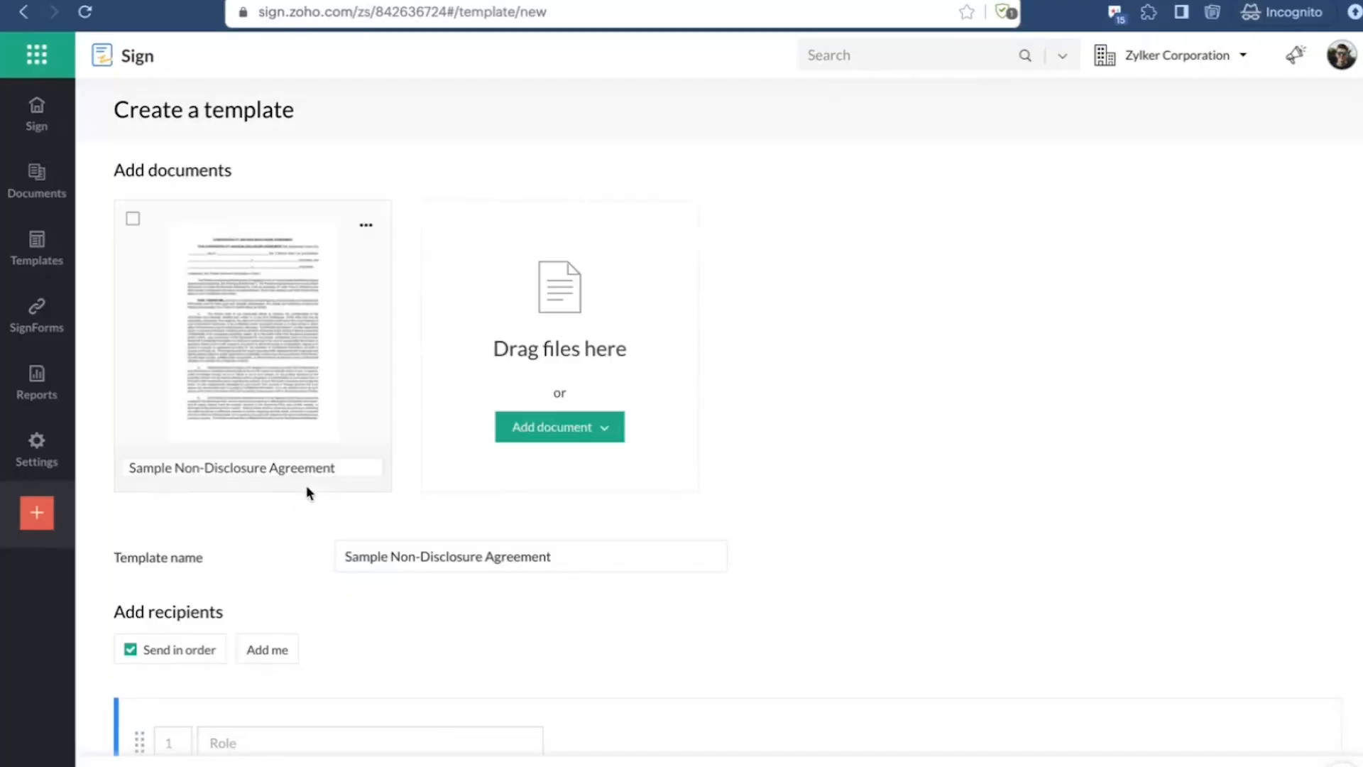
Step: Add Sample Rental Agreement.pdf from the desktop to the template as a second document
left_click(564, 440)
left_click(557, 484)
scroll(663, 476, "down", 5)
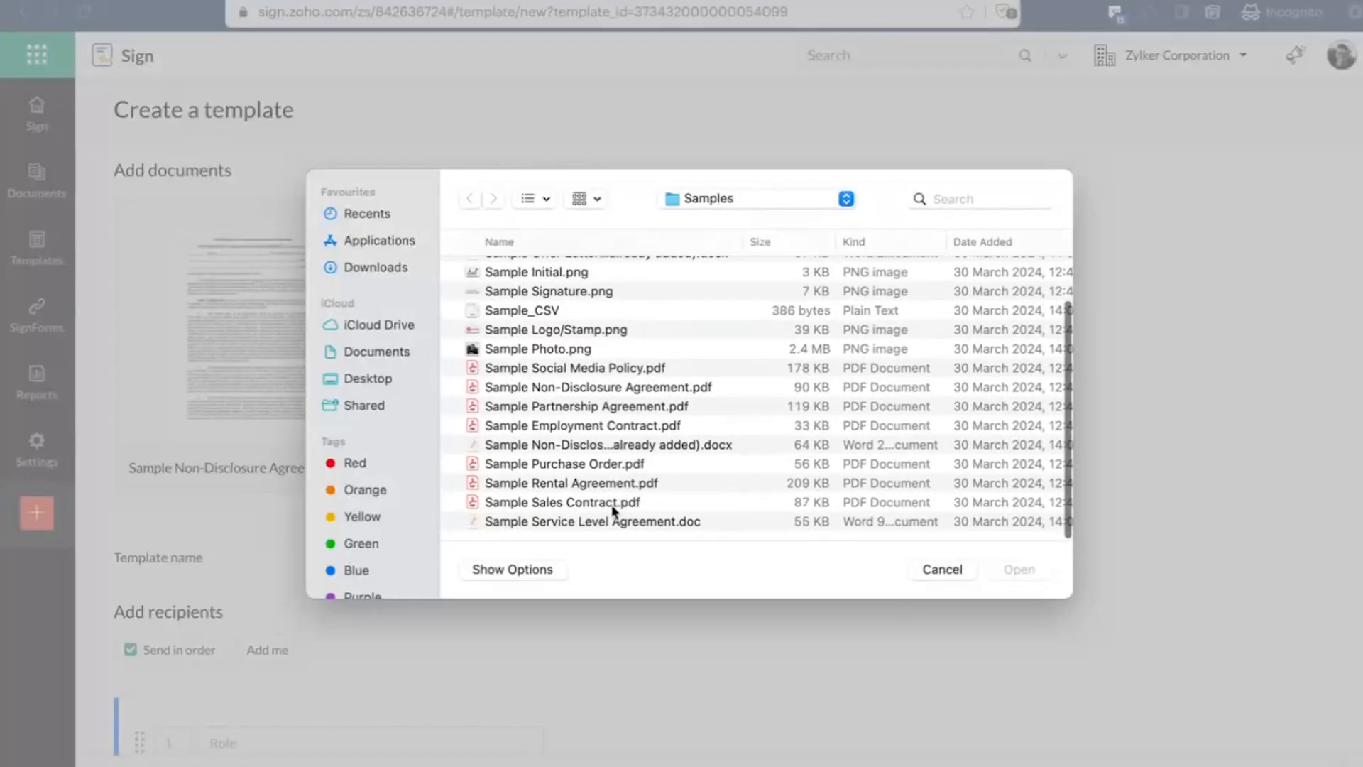
left_click(625, 487)
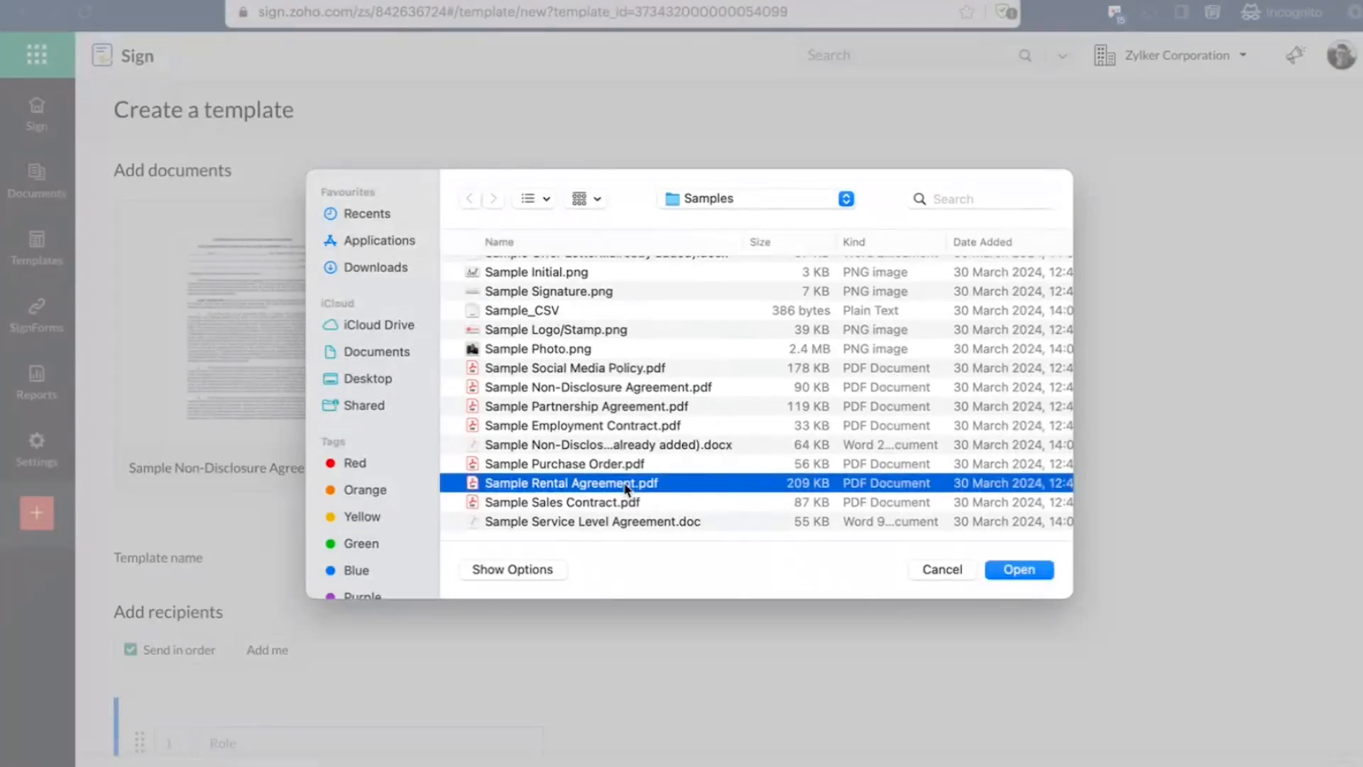
double_click(626, 487)
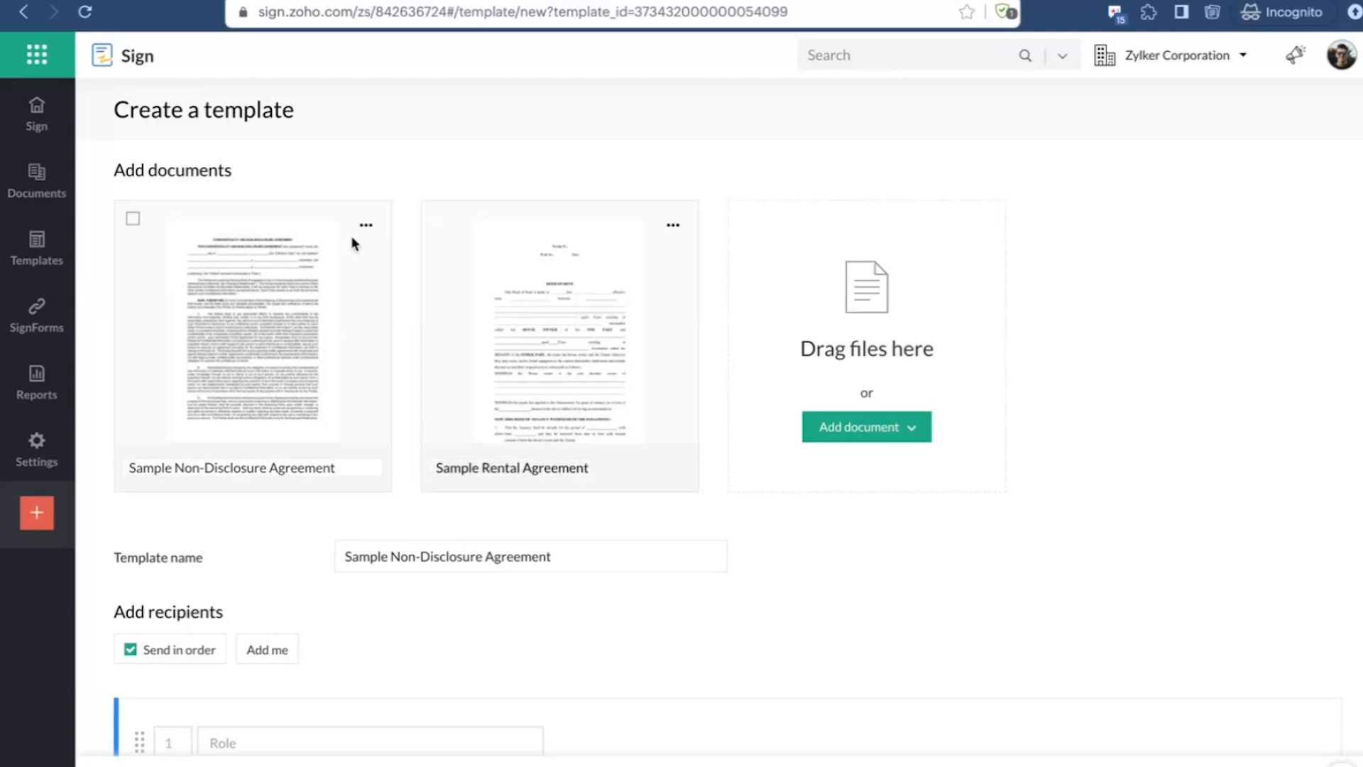
Step: Select both uploaded documents to bring up the merge option, and clear the selection without merging
left_click(133, 218)
left_click(441, 220)
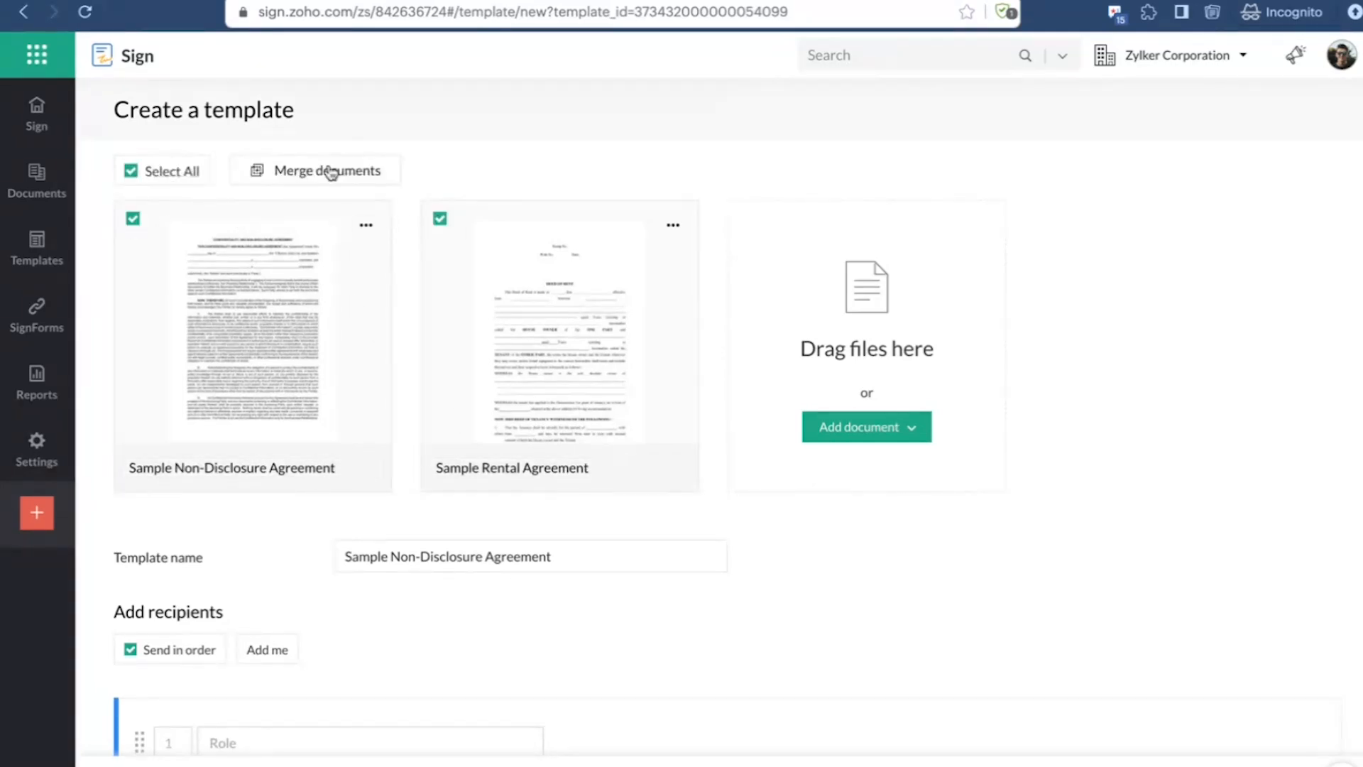
left_click(441, 218)
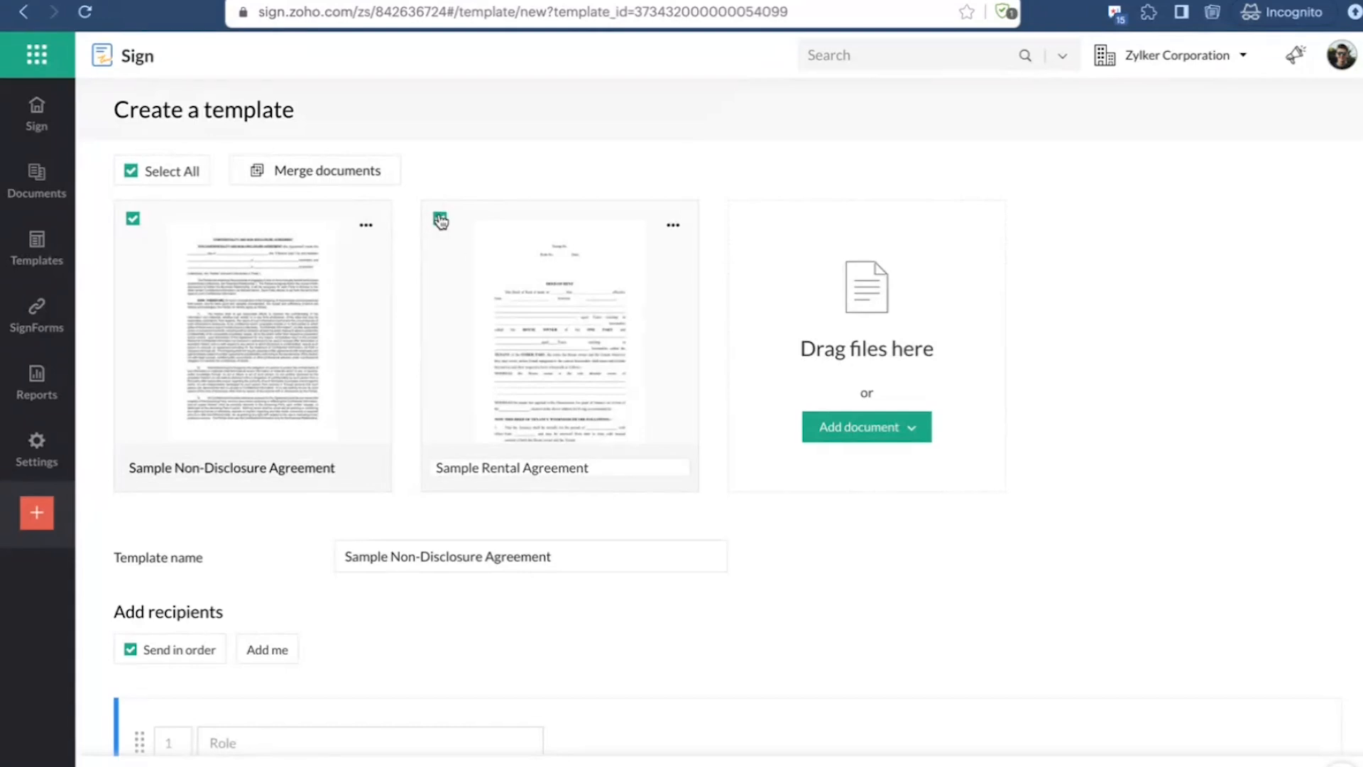
left_click(133, 219)
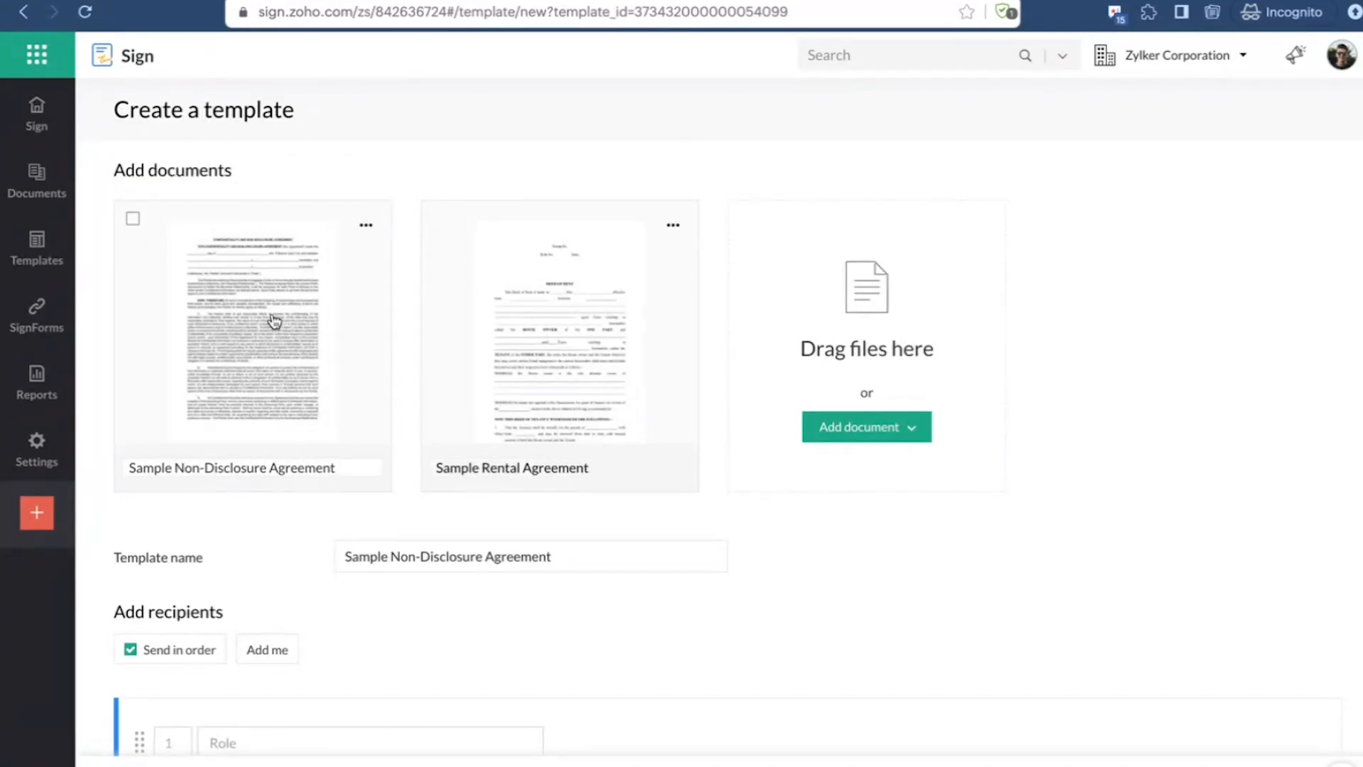
Step: Add a second recipient entry to the template and look over the form
scroll(620, 510, "down", 3)
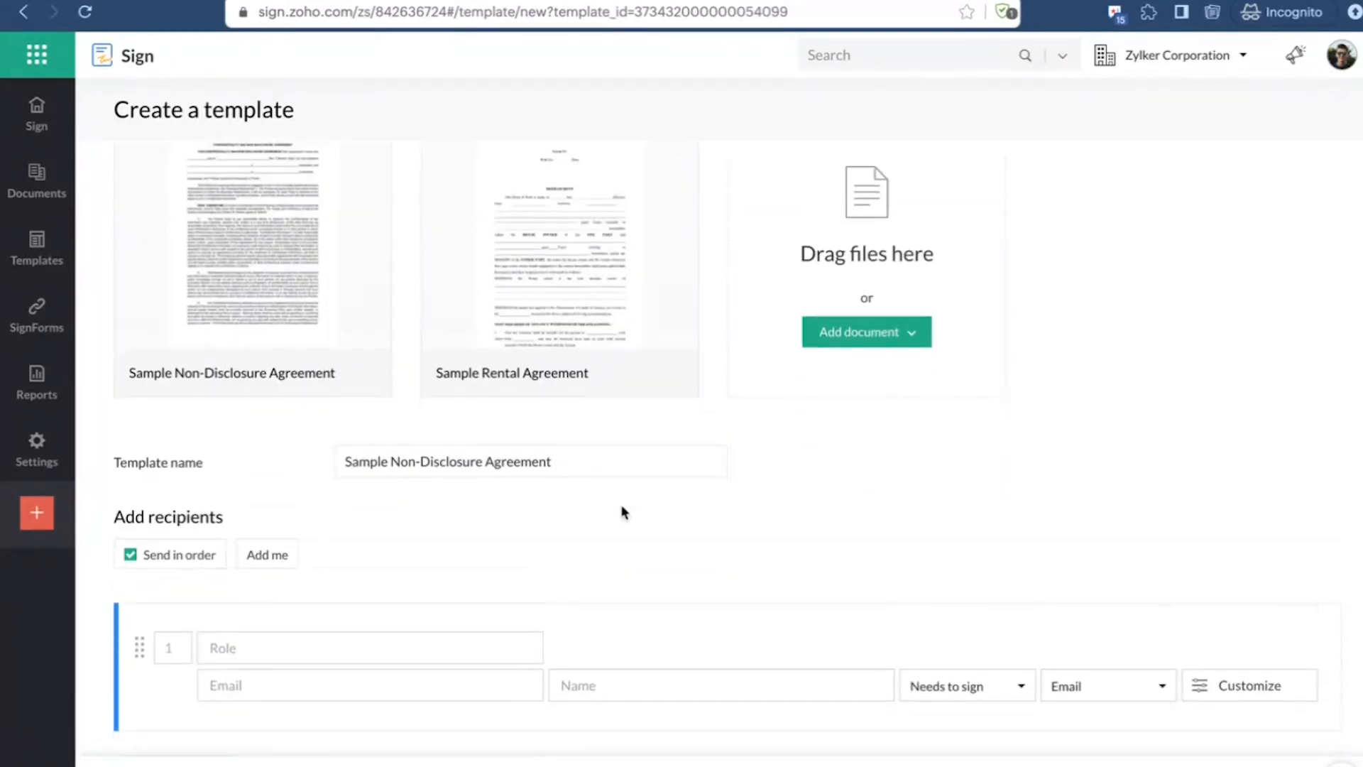
left_click(181, 643)
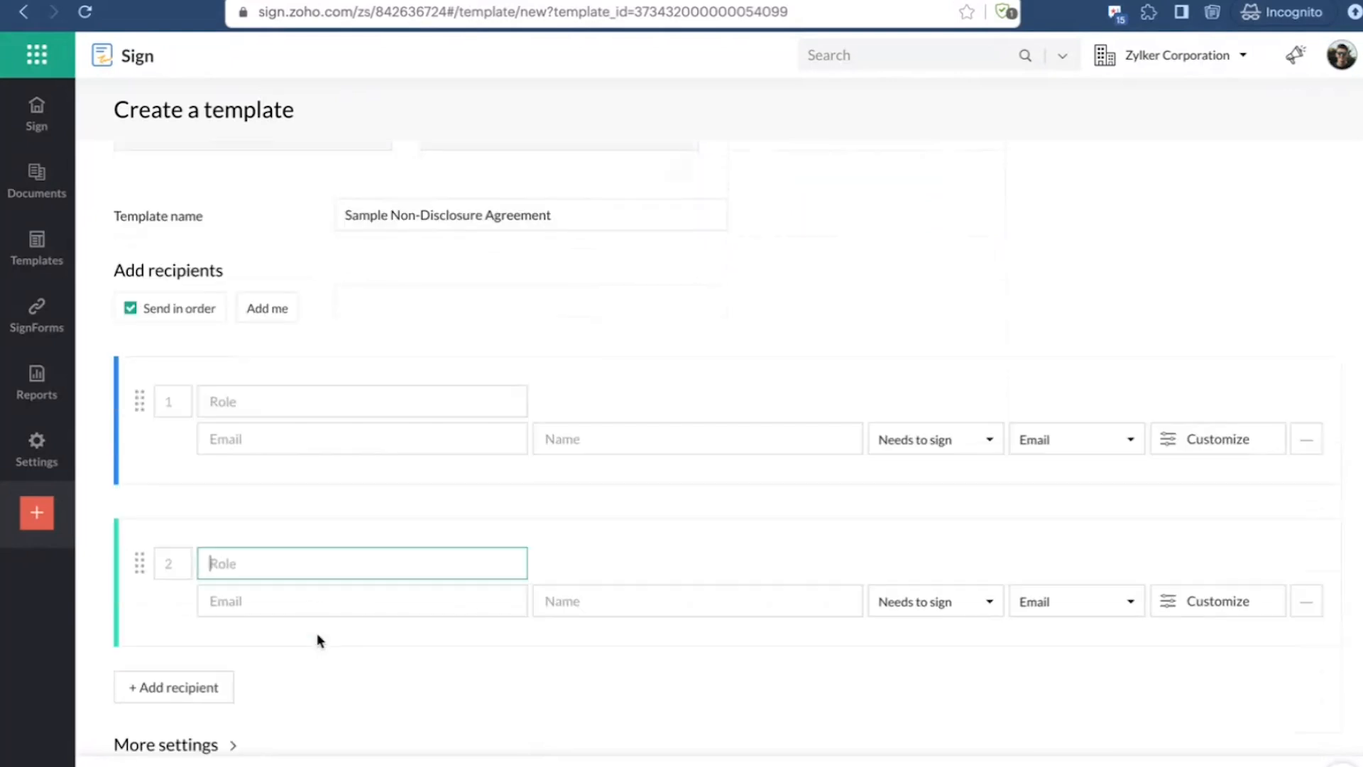
scroll(340, 313, "up", 6)
scroll(316, 426, "down", 3)
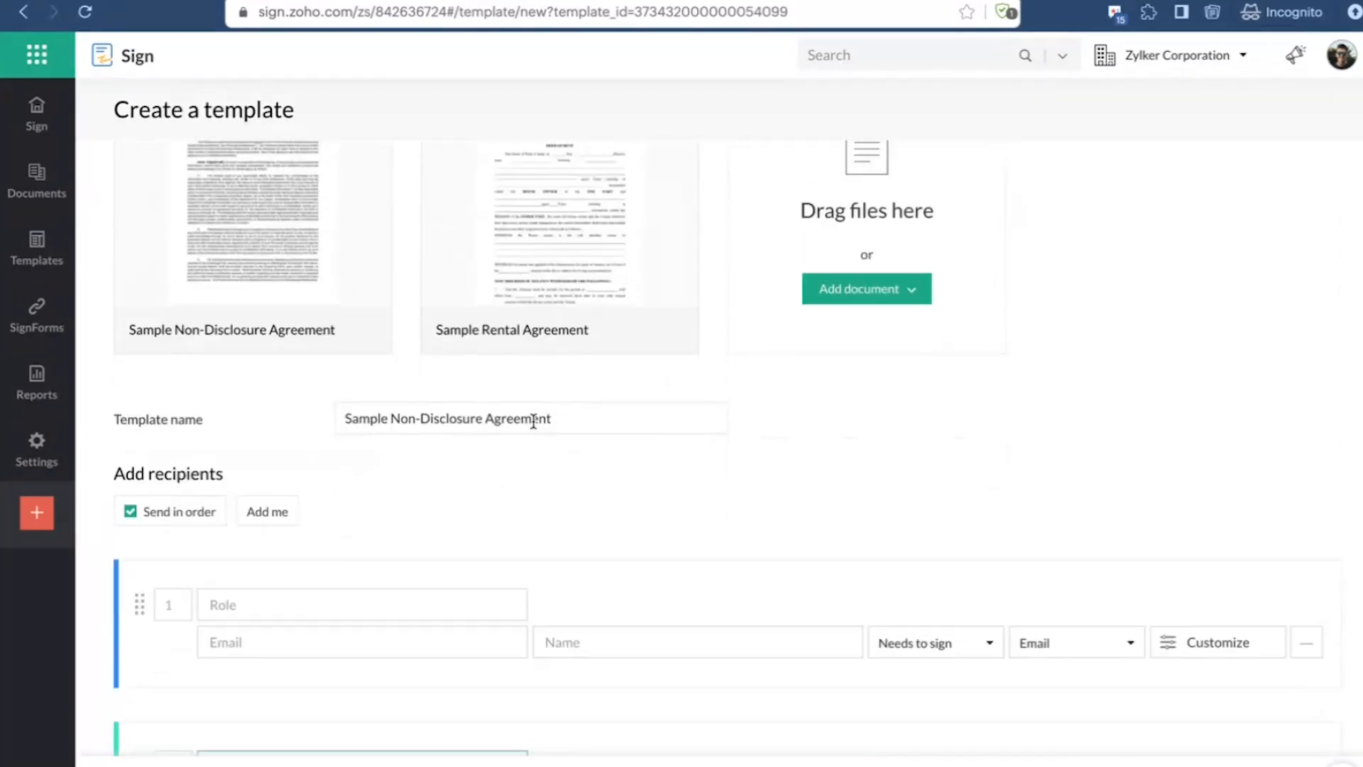
Step: Set the first recipient's role to Landlord
left_click(302, 487)
type("Le")
key("BackSpace")
key("BackSpace")
type("Lnd")
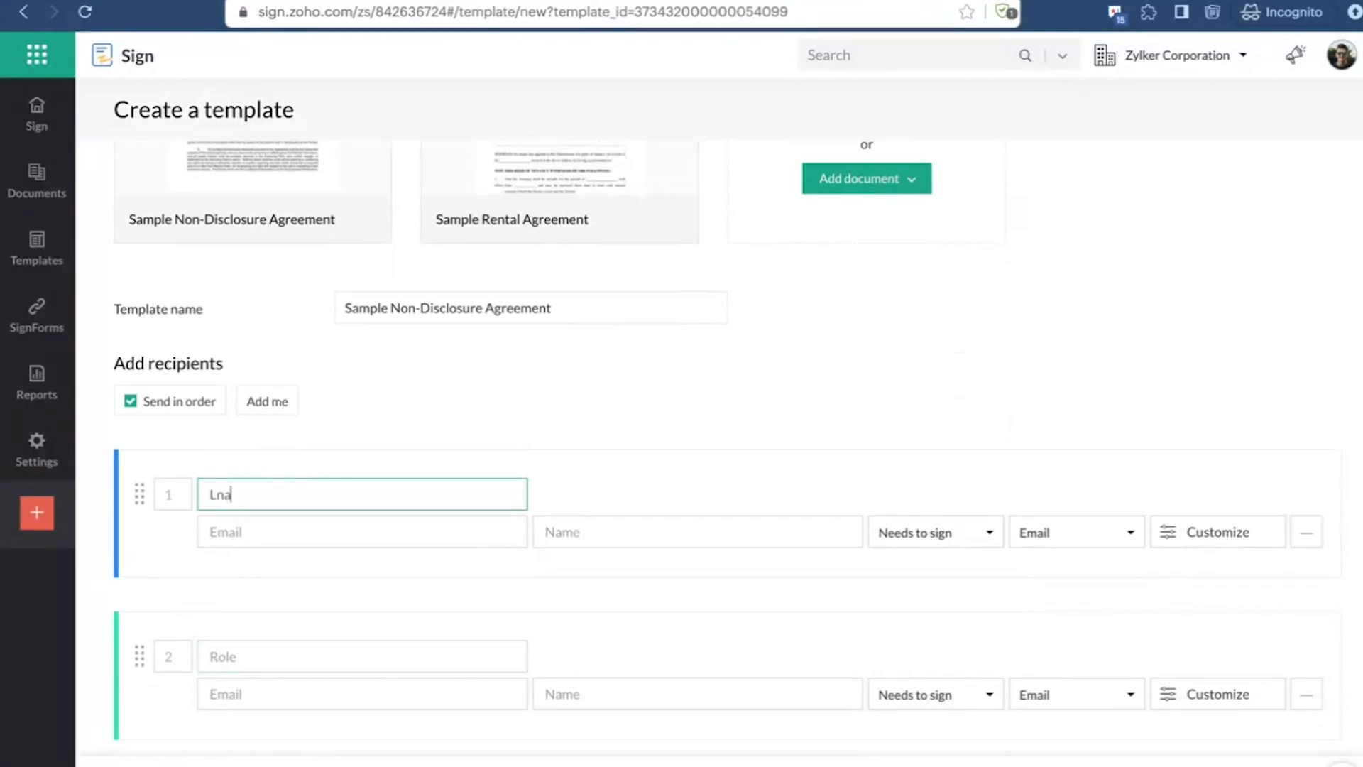
key("BackSpace")
key("BackSpace")
type("andlord")
Step: Set the second recipient's role to Tenant and check the action types available for the Landlord without changing them
left_click(270, 656)
type("Tenat")
key("BackSpace")
type("nt")
scroll(318, 608, "down", 2)
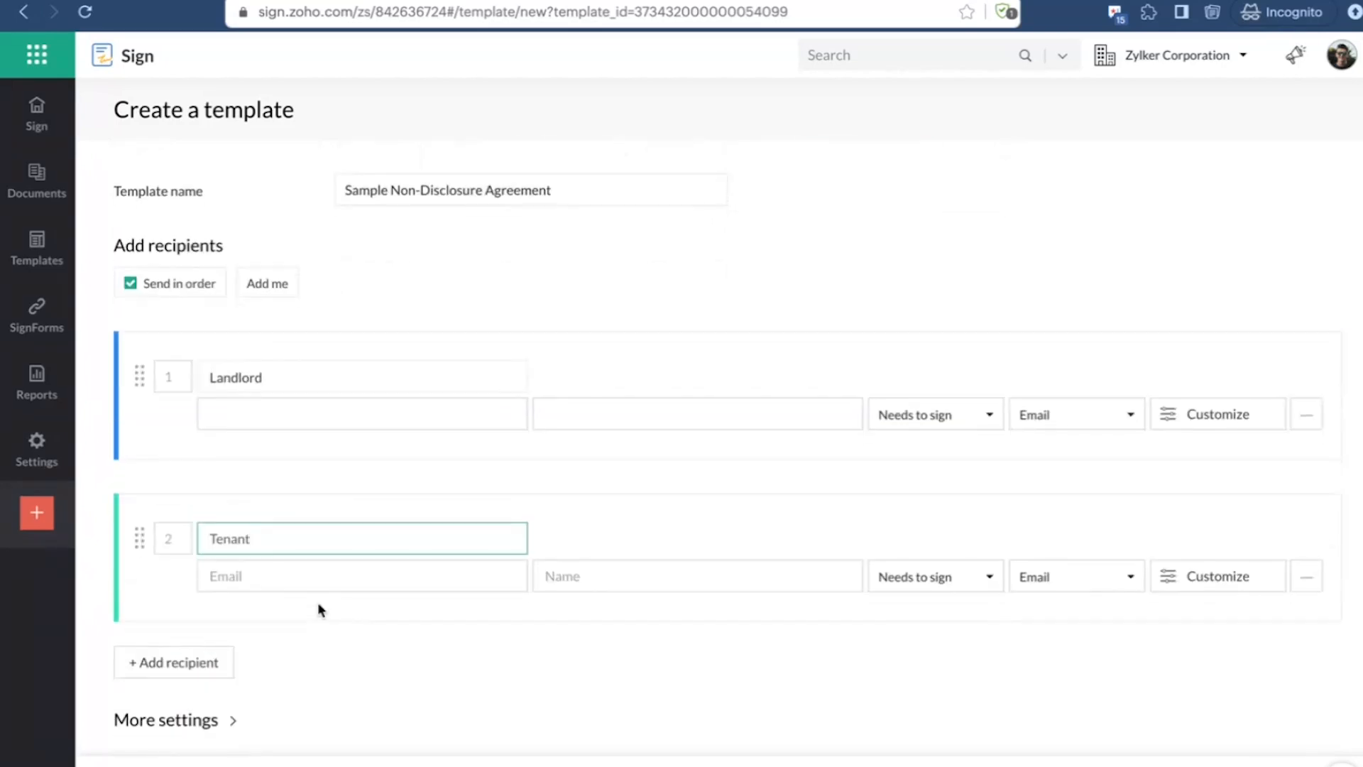
scroll(317, 602, "up", 2)
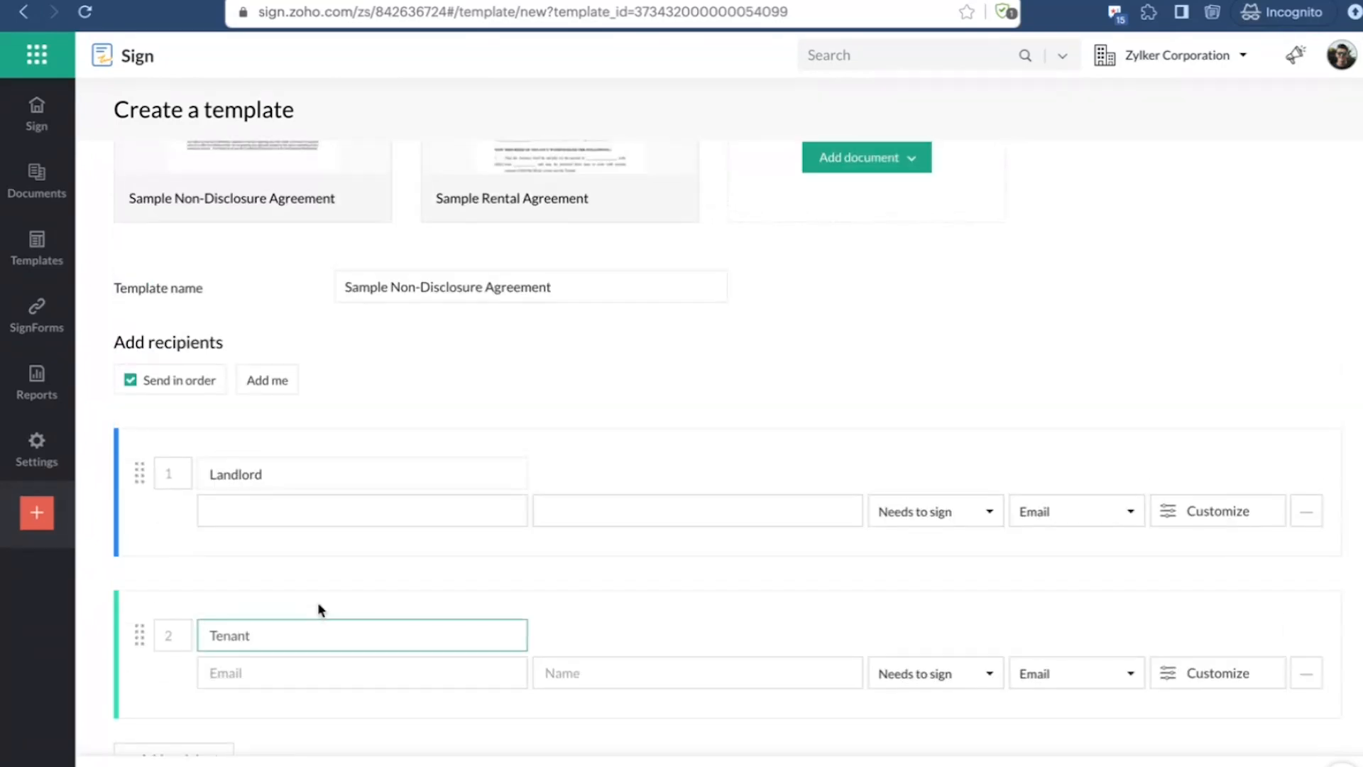
scroll(317, 609, "down", 2)
left_click(929, 381)
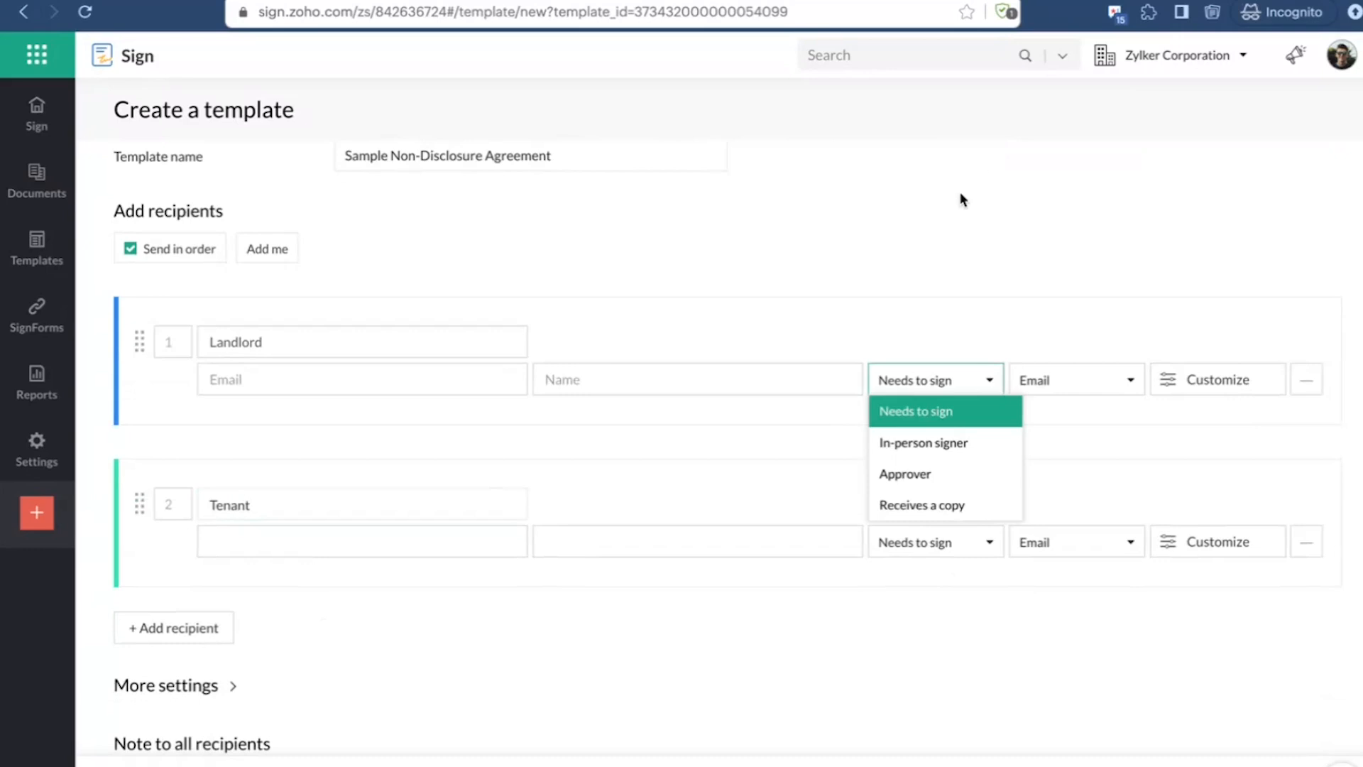
left_click(971, 242)
Step: Add a third recipient with the role Broker and make it an Approver
left_click(177, 629)
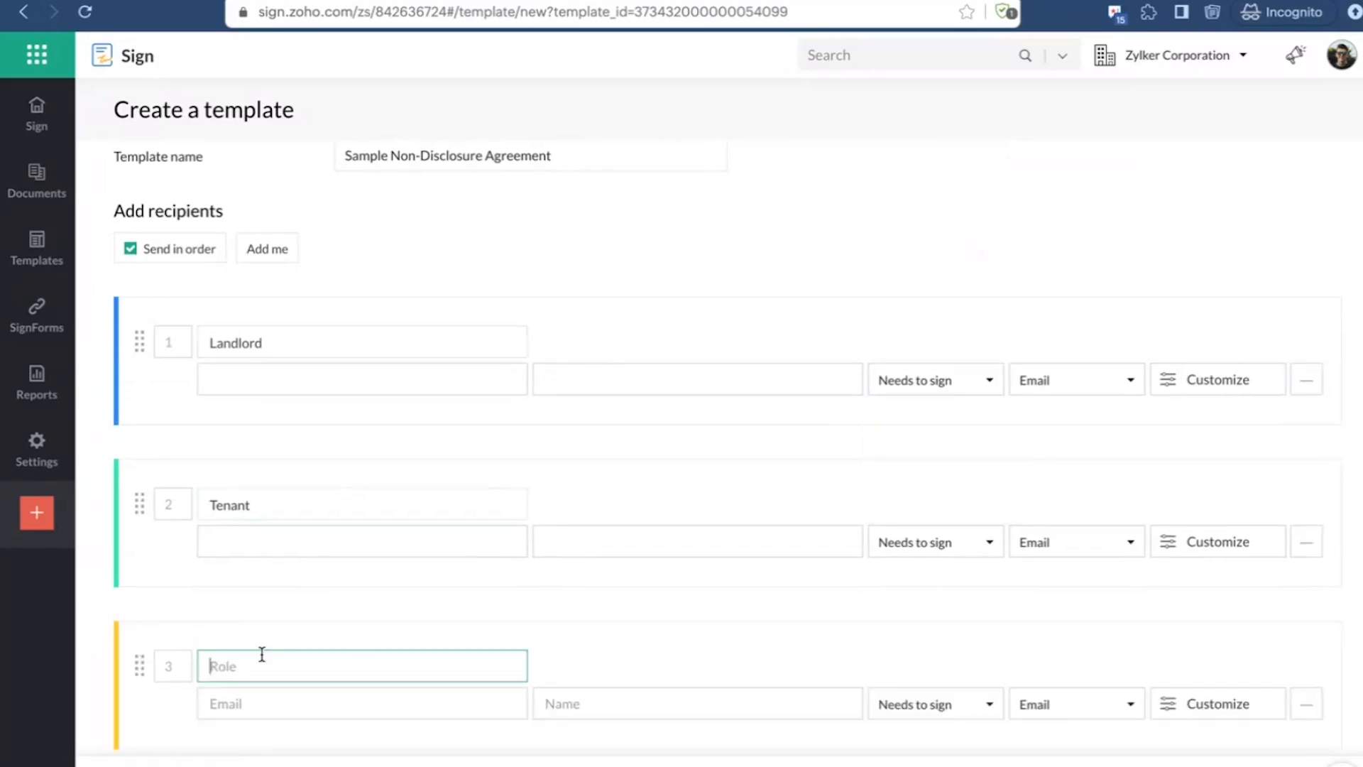
type("Broker")
left_click(927, 710)
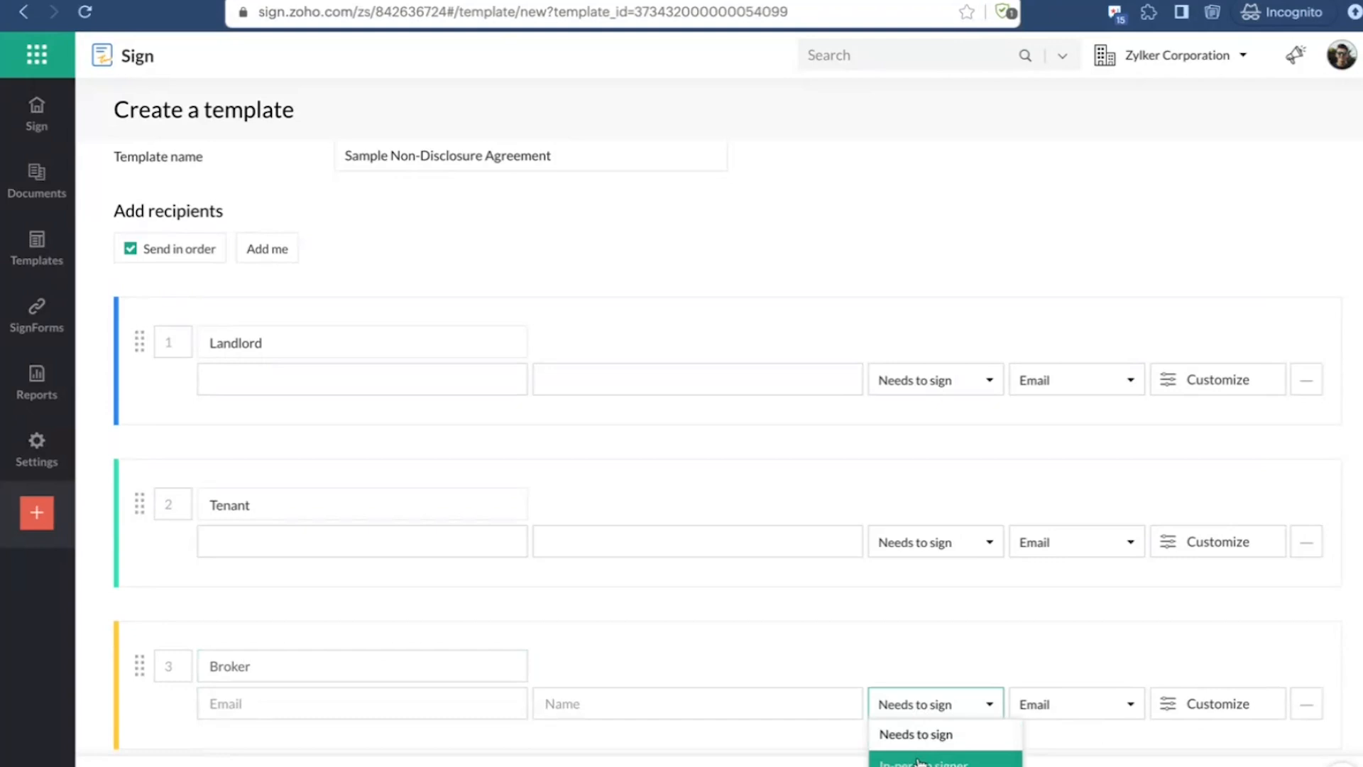
scroll(1007, 642, "down", 1)
left_click(934, 612)
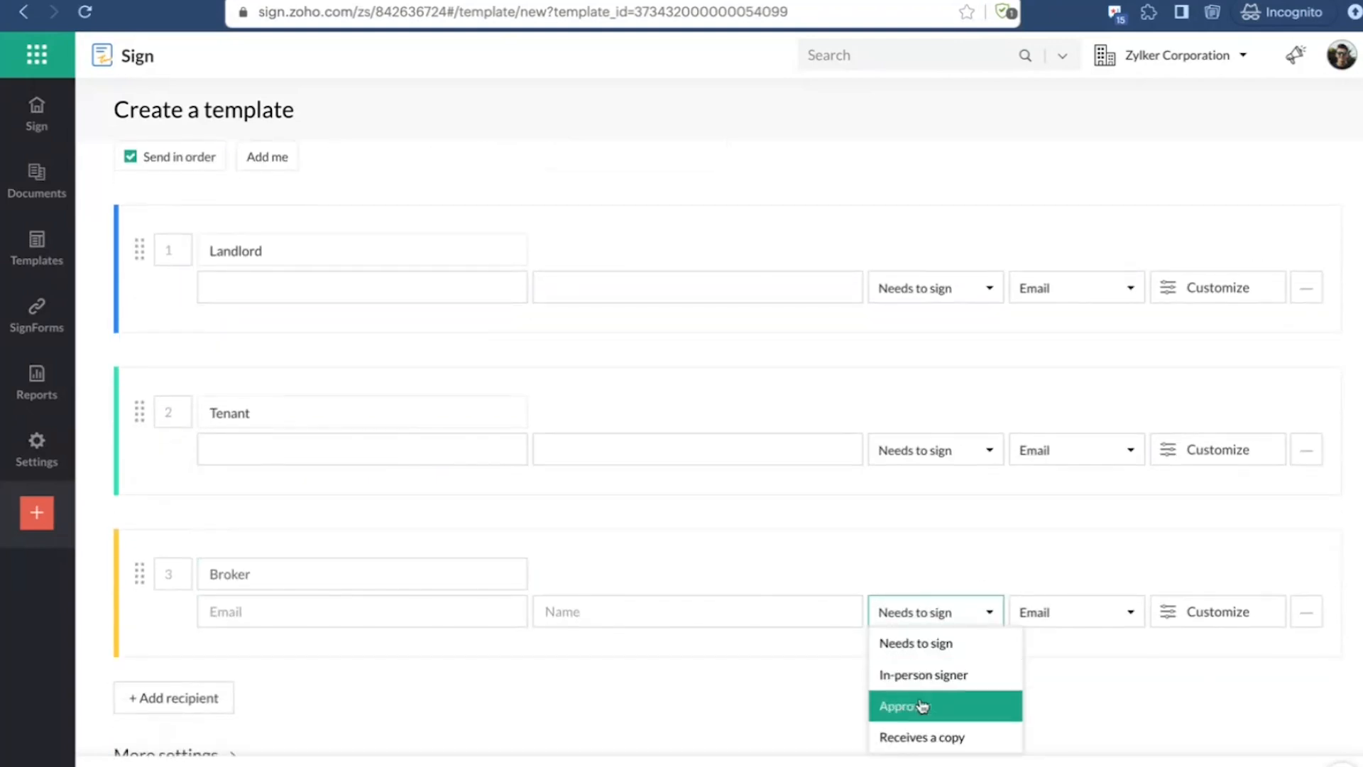
left_click(916, 705)
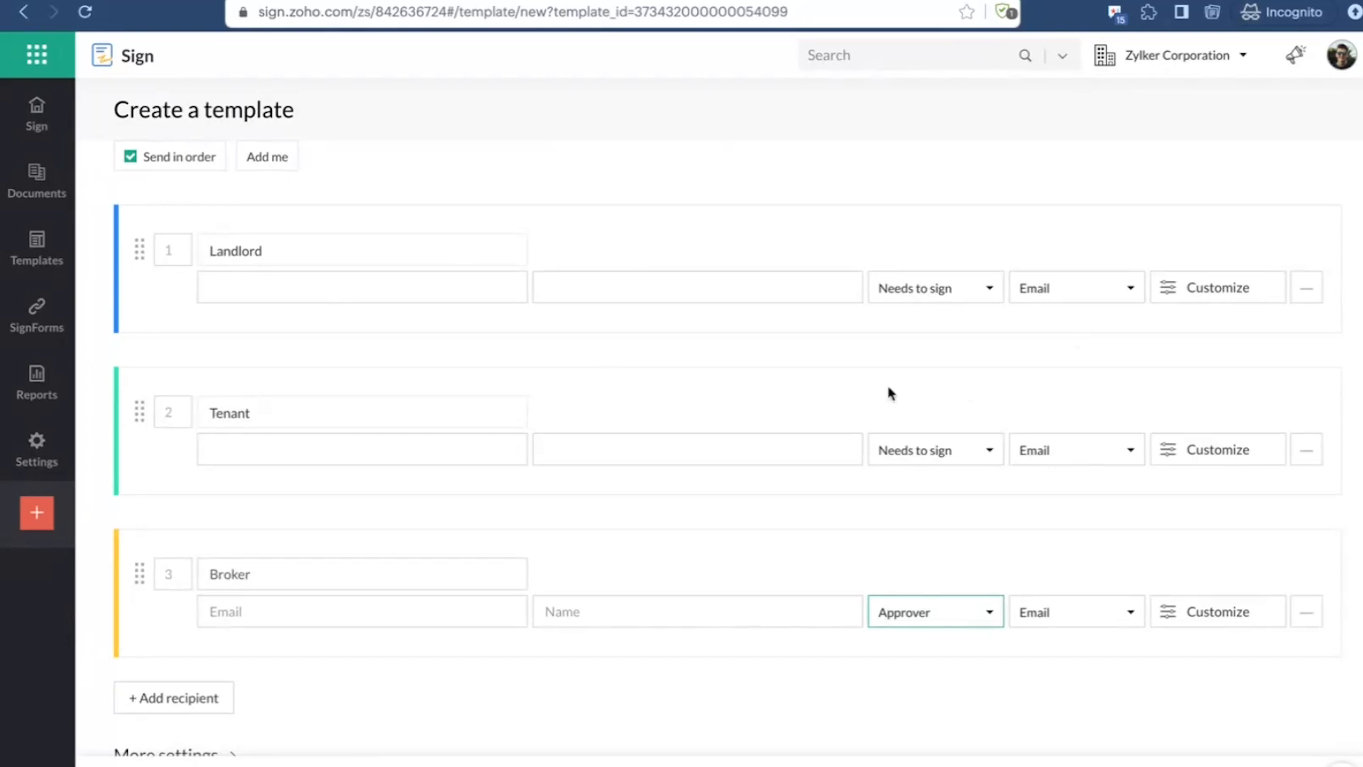
Step: Check the Landlord's link delivery options and customization settings, leaving them as they are
left_click(1101, 295)
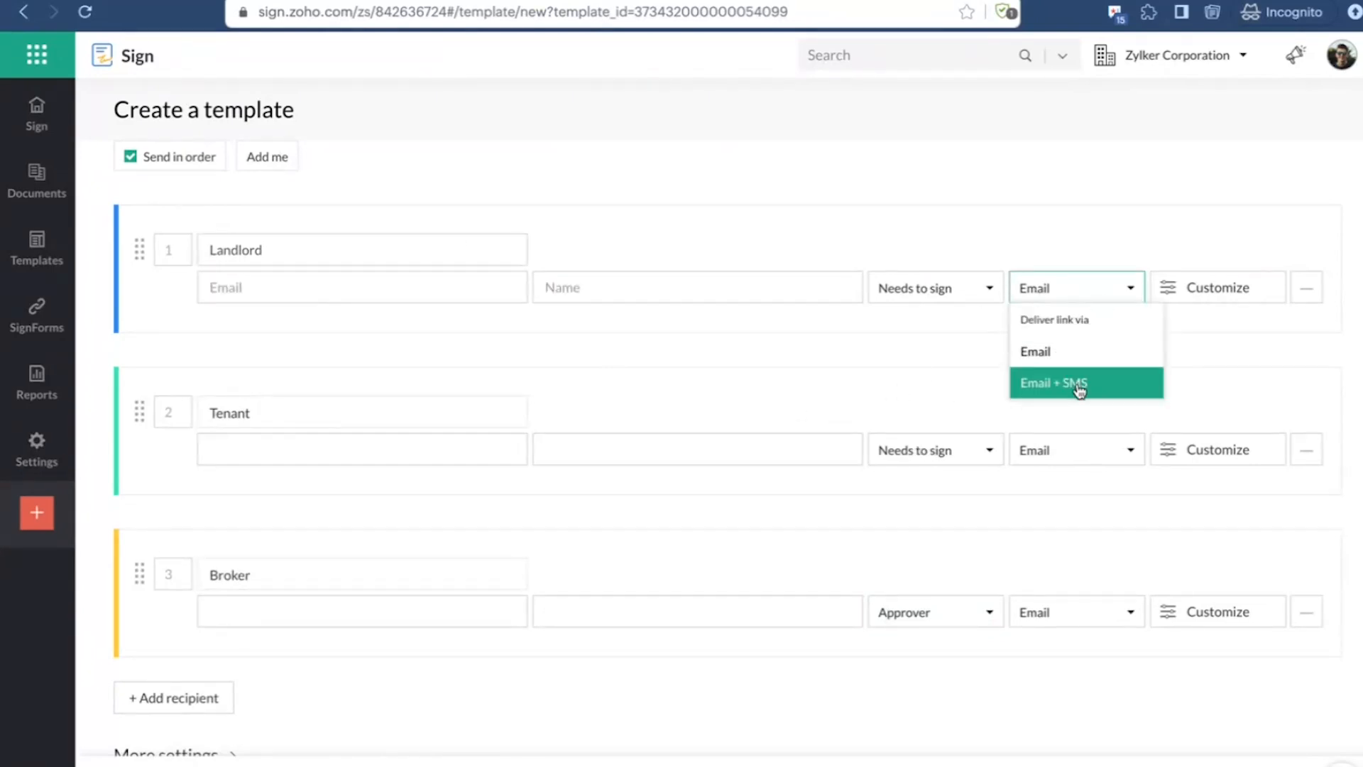
left_click(1147, 237)
left_click(1224, 289)
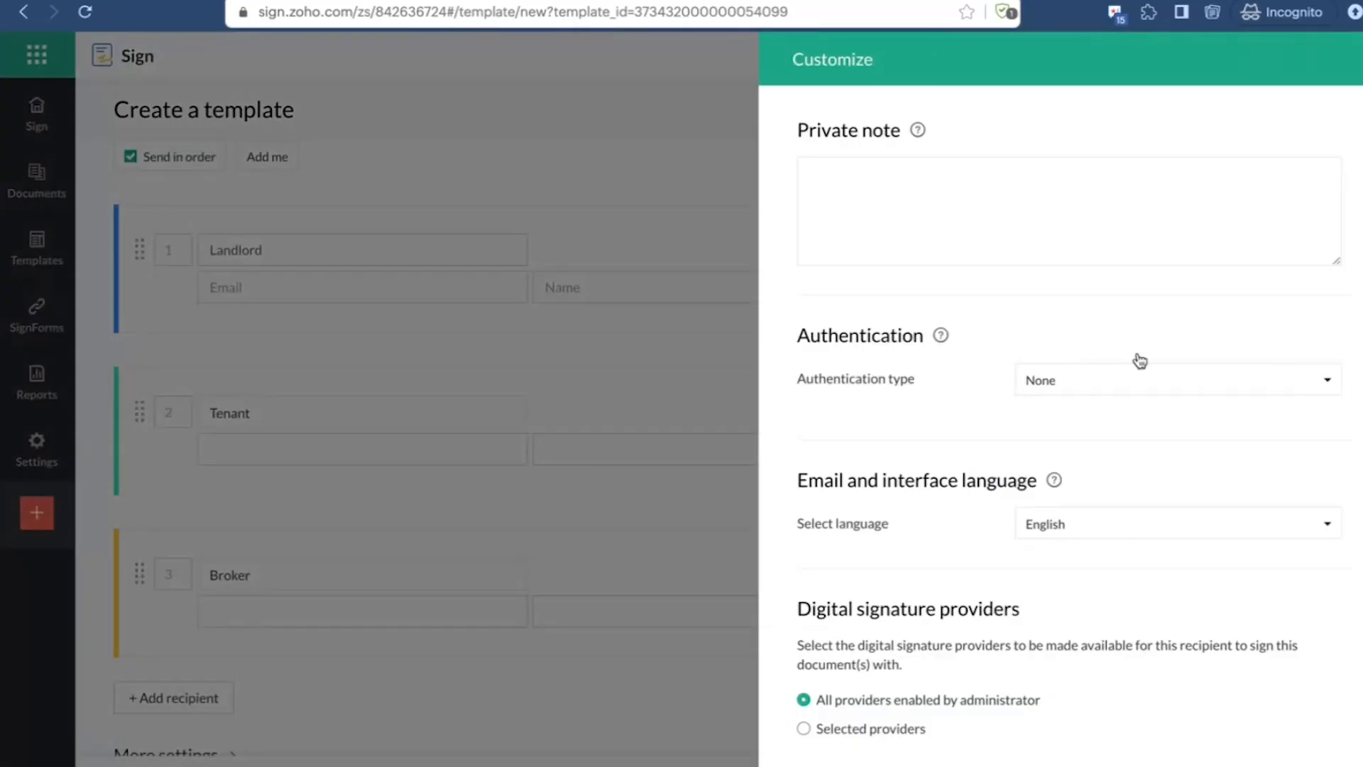
left_click(891, 764)
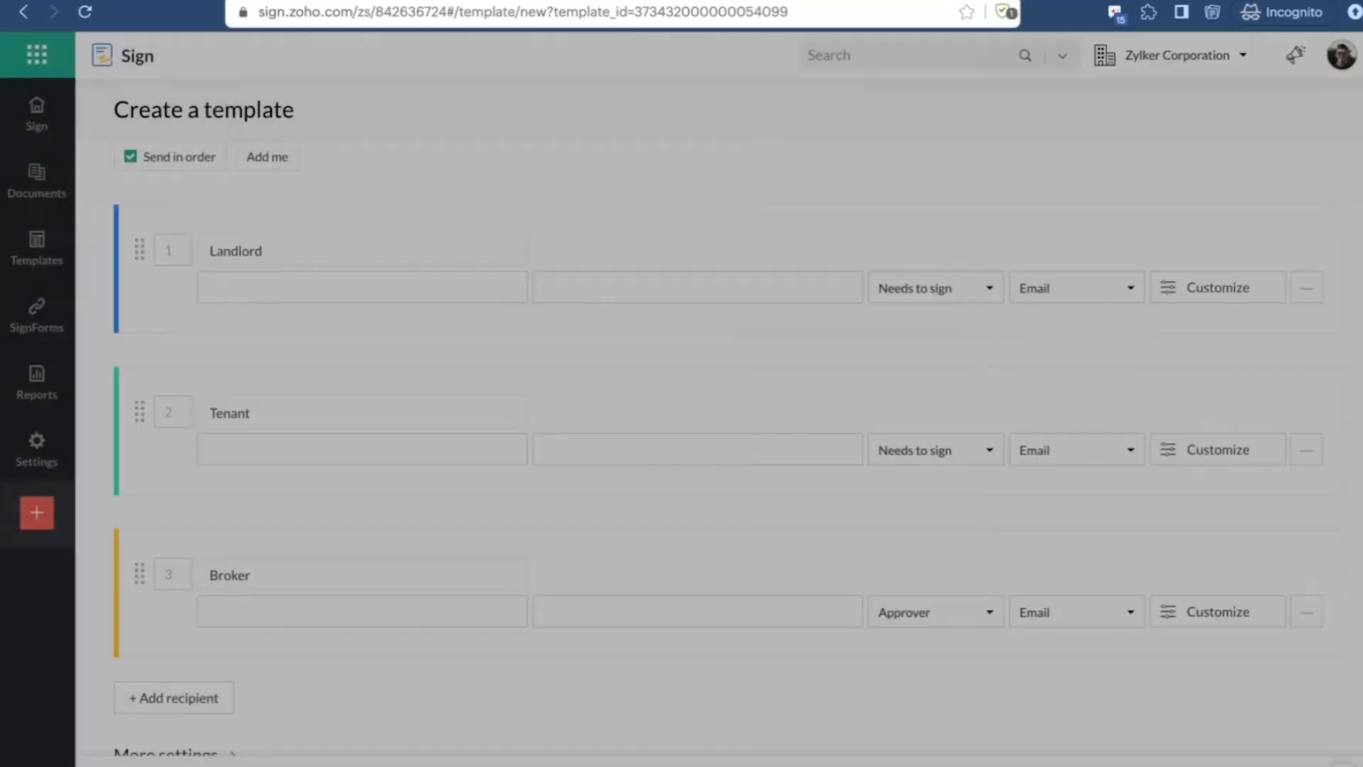
Step: Expand the template's additional settings and examine the completion period, document type, folder and reminder options
scroll(364, 523, "down", 2)
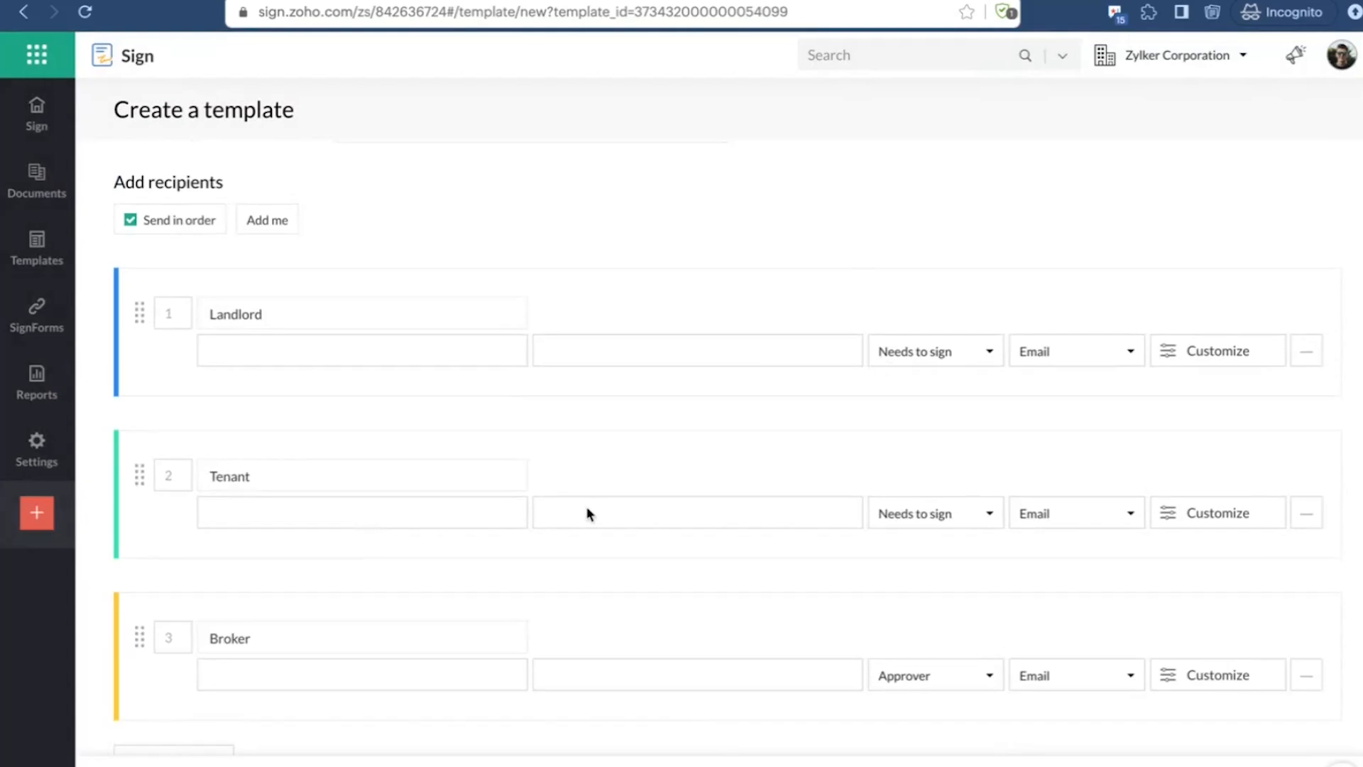
scroll(530, 510, "down", 2)
scroll(295, 636, "down", 2)
left_click(181, 552)
scroll(477, 511, "down", 4)
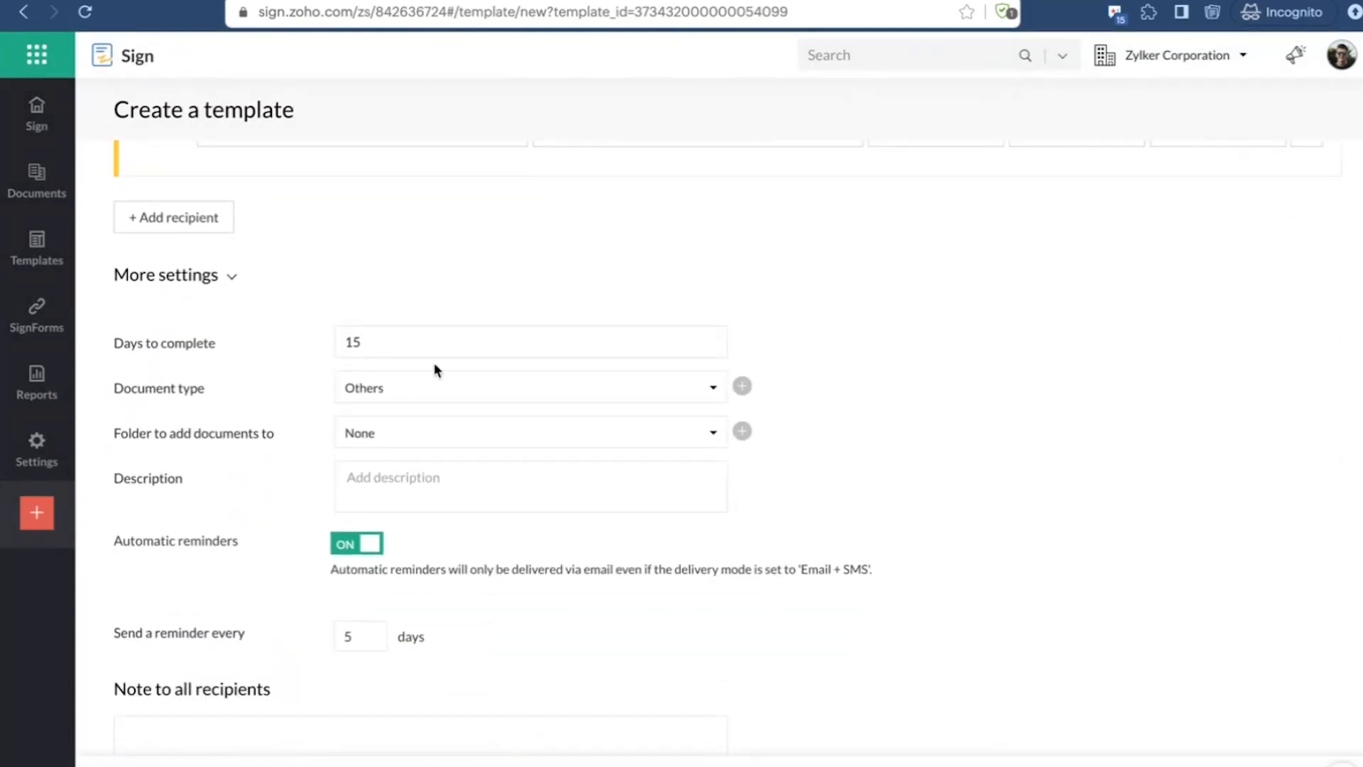
scroll(435, 369, "up", 10)
scroll(434, 369, "down", 10)
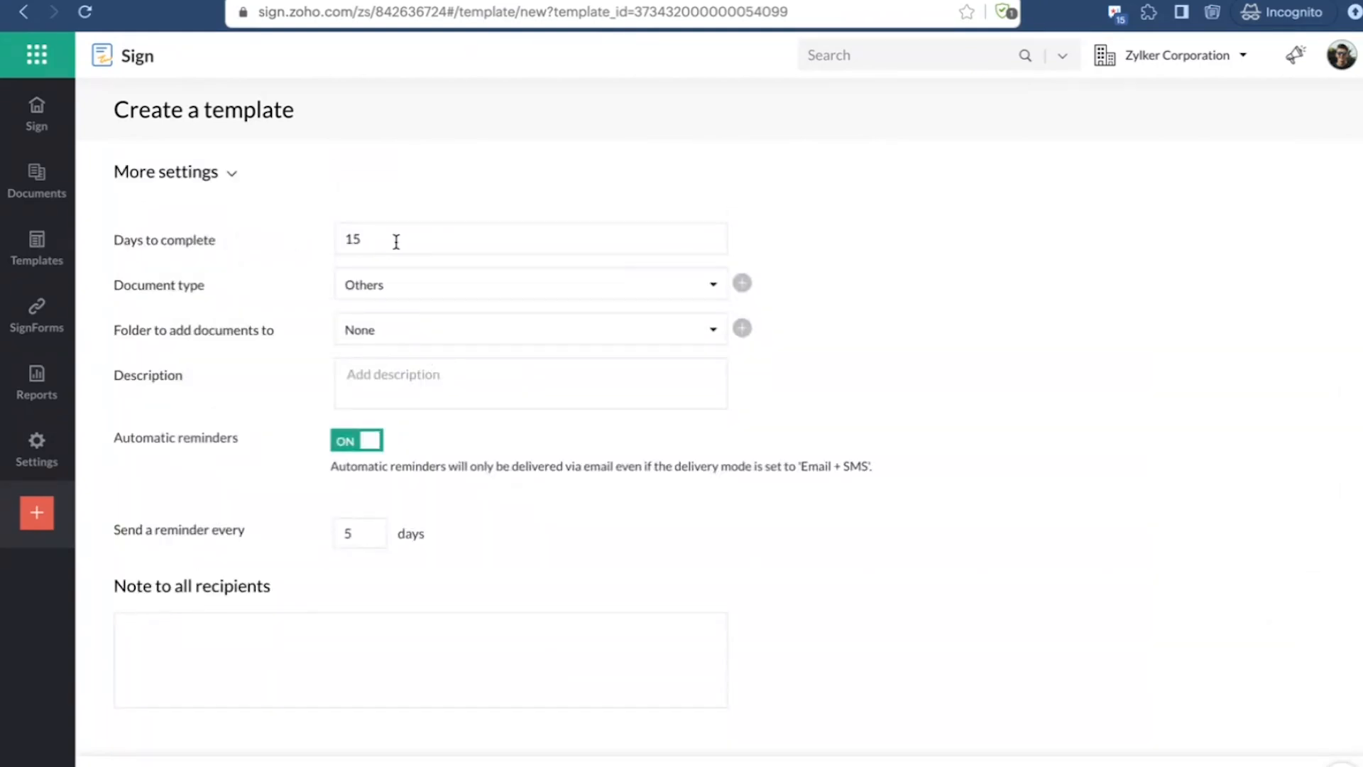
left_click(393, 295)
left_click(948, 285)
left_click(387, 344)
left_click(926, 296)
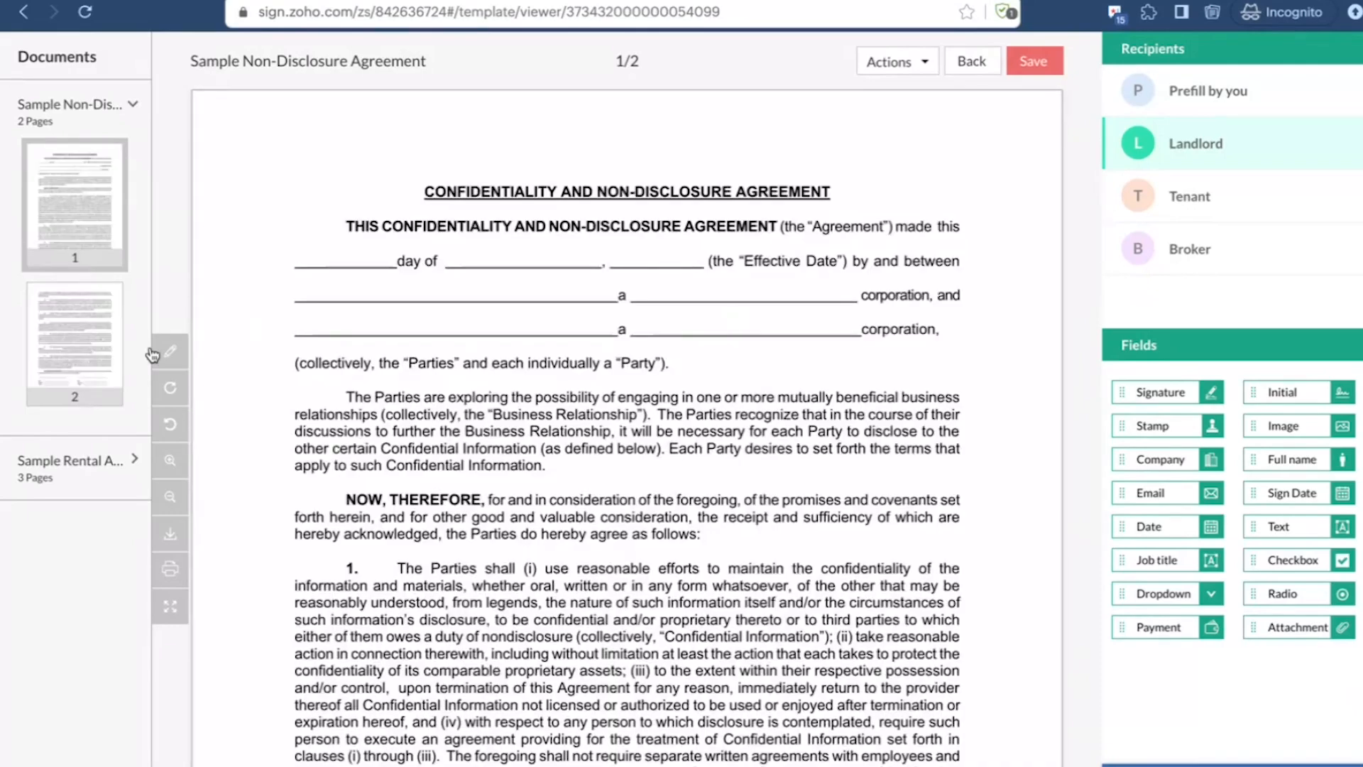
Step: Look through the pages of both agreements and check which fields are available for prefilling by the sender
left_click(71, 463)
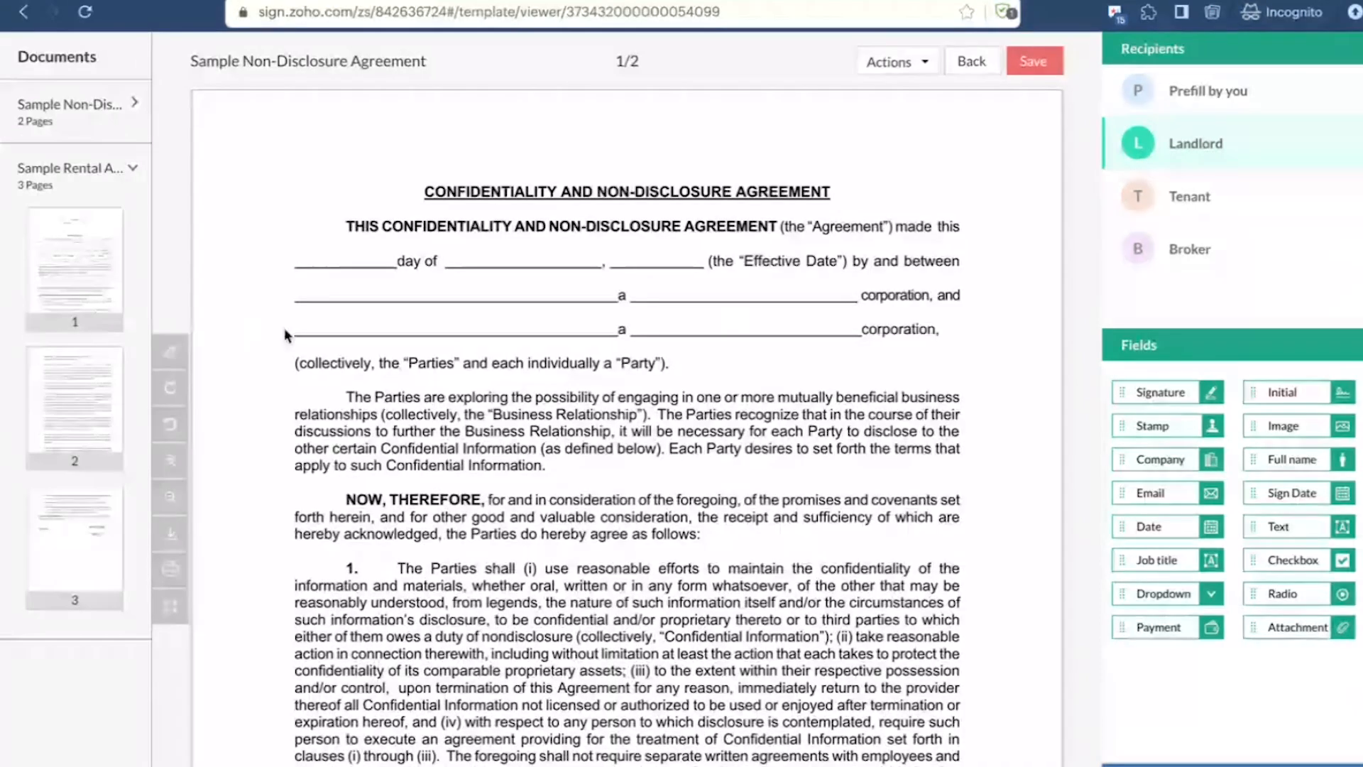
left_click(62, 103)
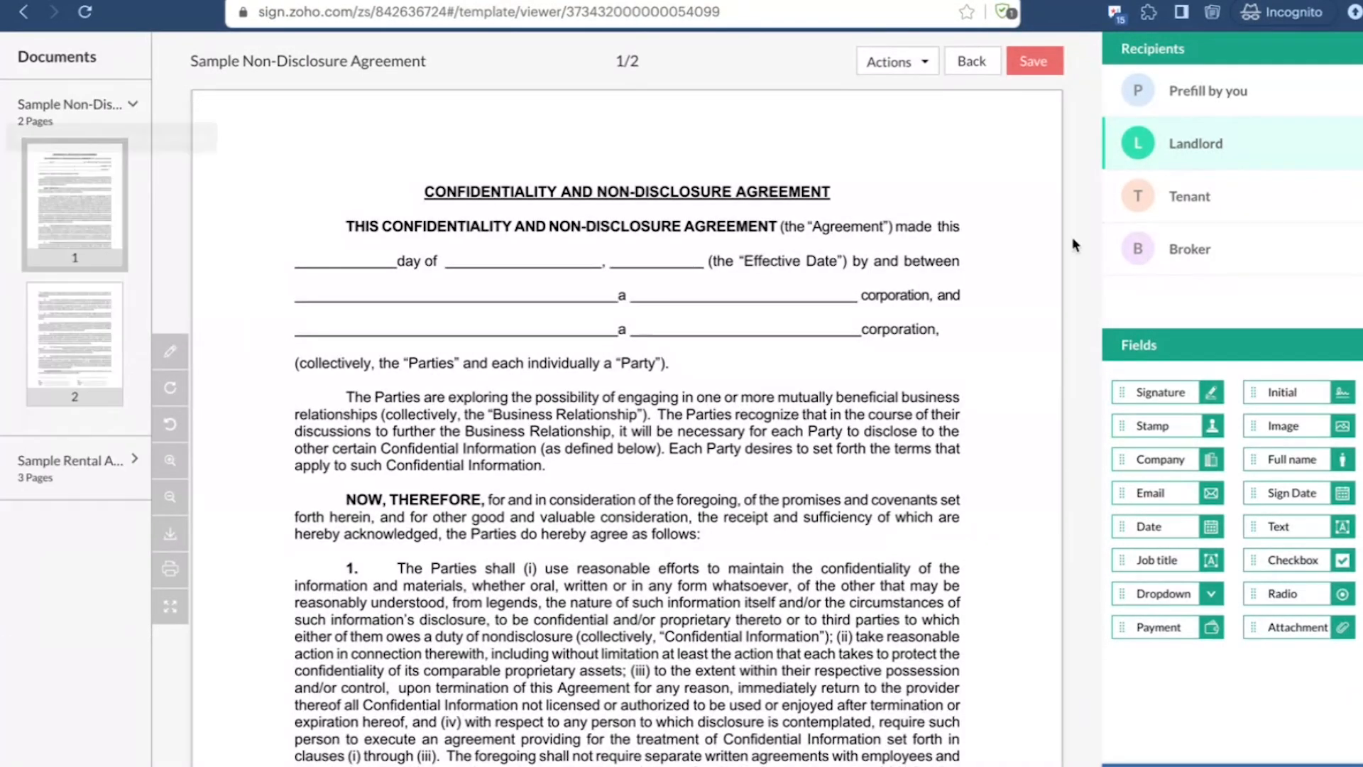
scroll(657, 343, "down", 3)
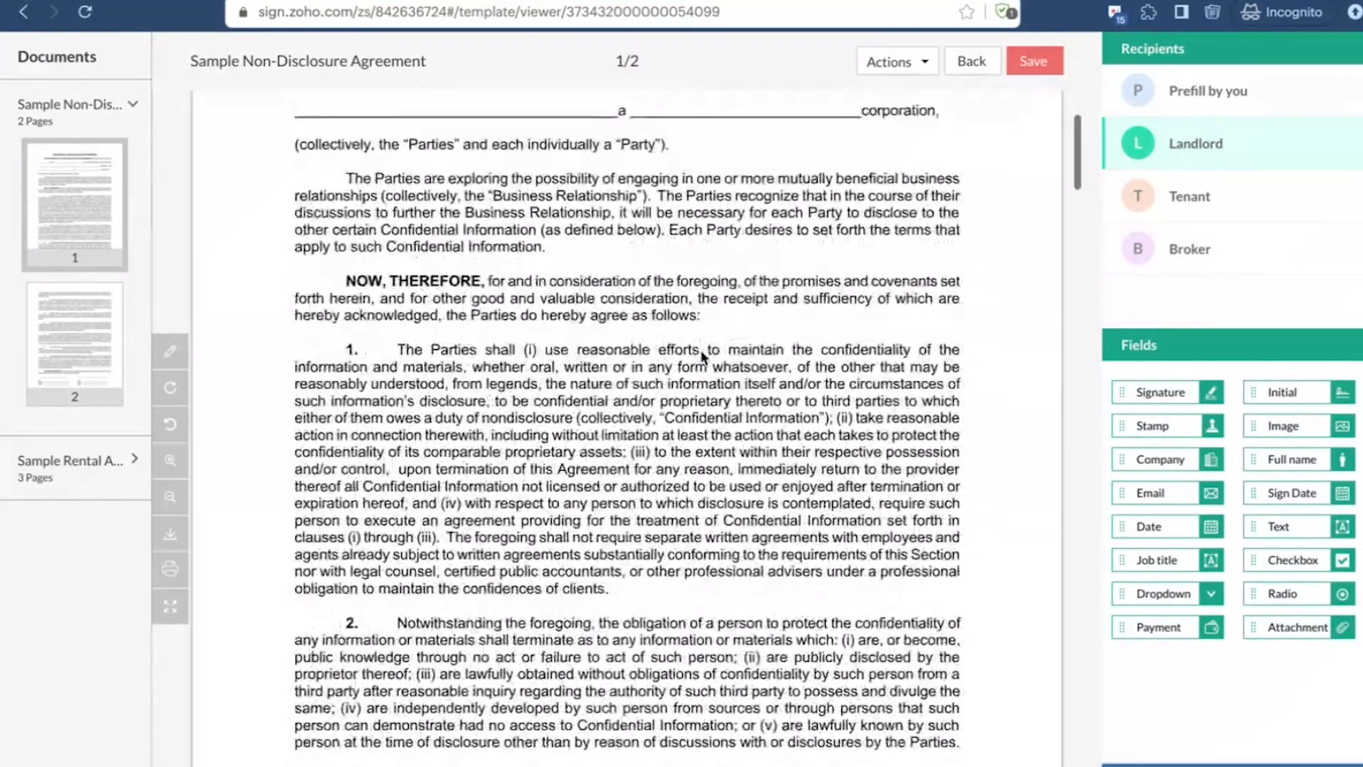
scroll(701, 351, "down", 2)
scroll(831, 273, "up", 5)
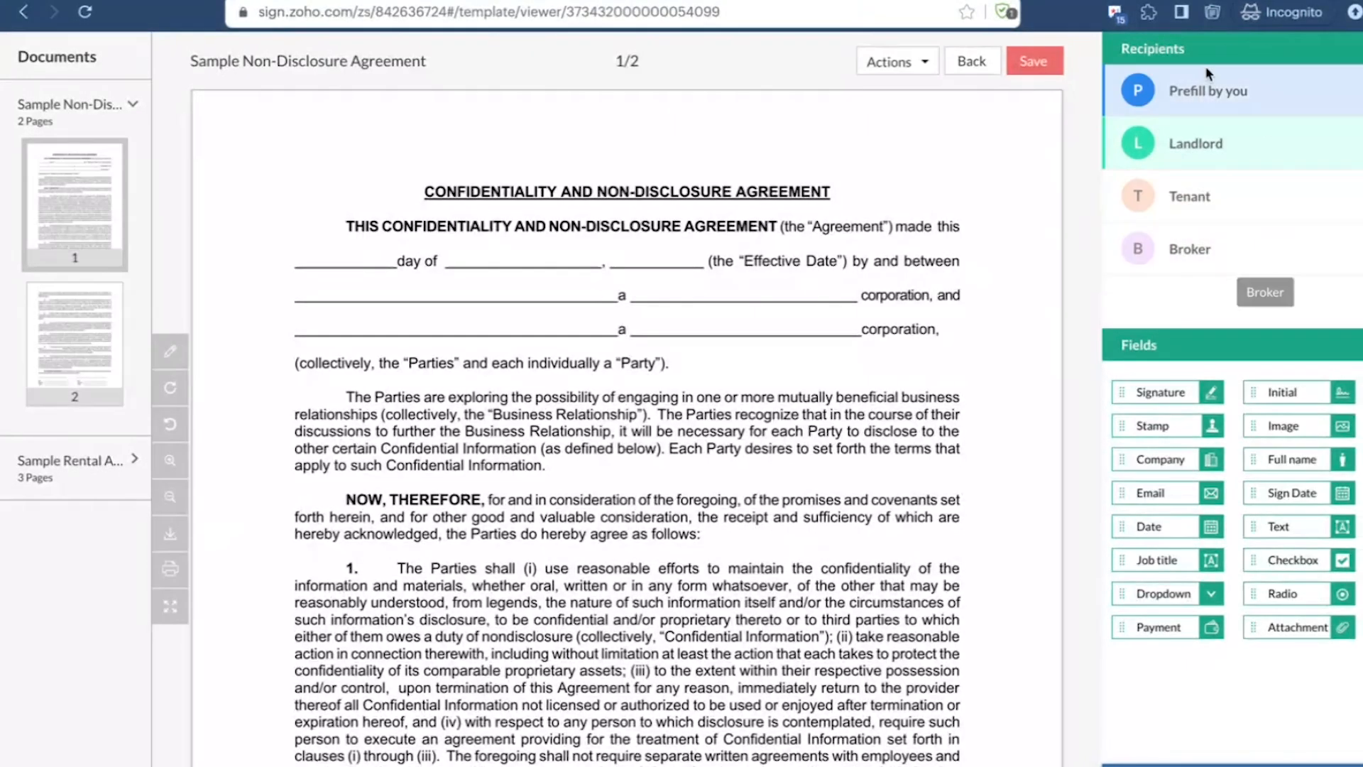
left_click(1122, 87)
left_click(1182, 201)
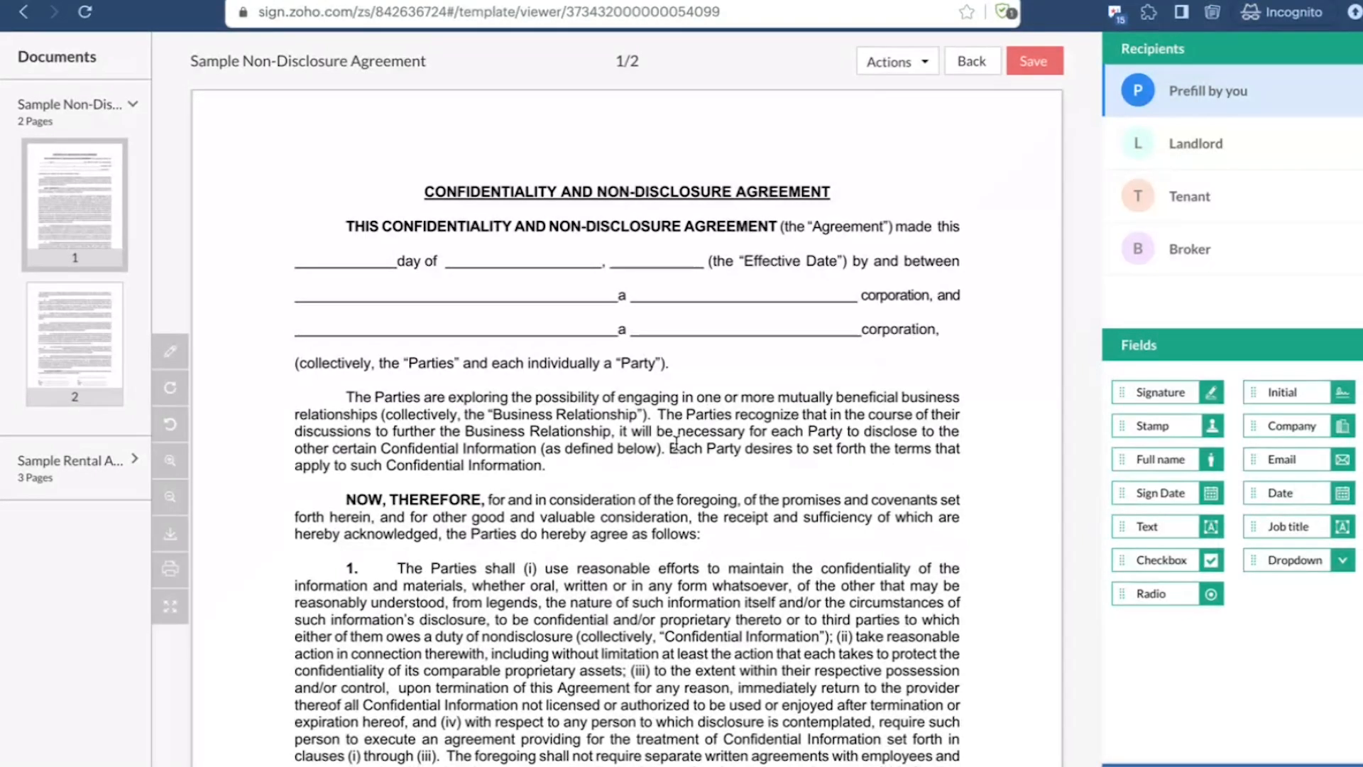
Step: Place a Full name field for the Landlord on the first blank party line of the Non-Disclosure Agreement's first page
left_click(1232, 143)
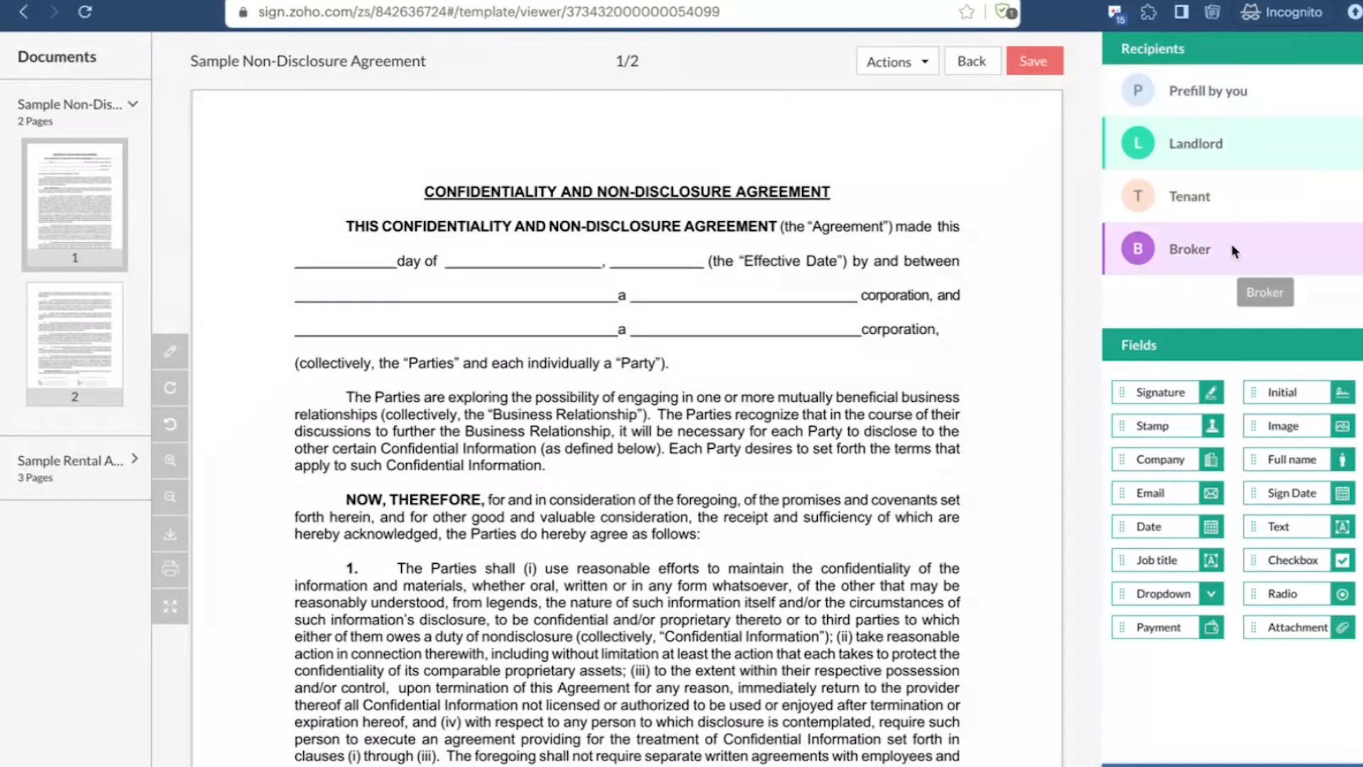
scroll(1012, 320, "down", 20)
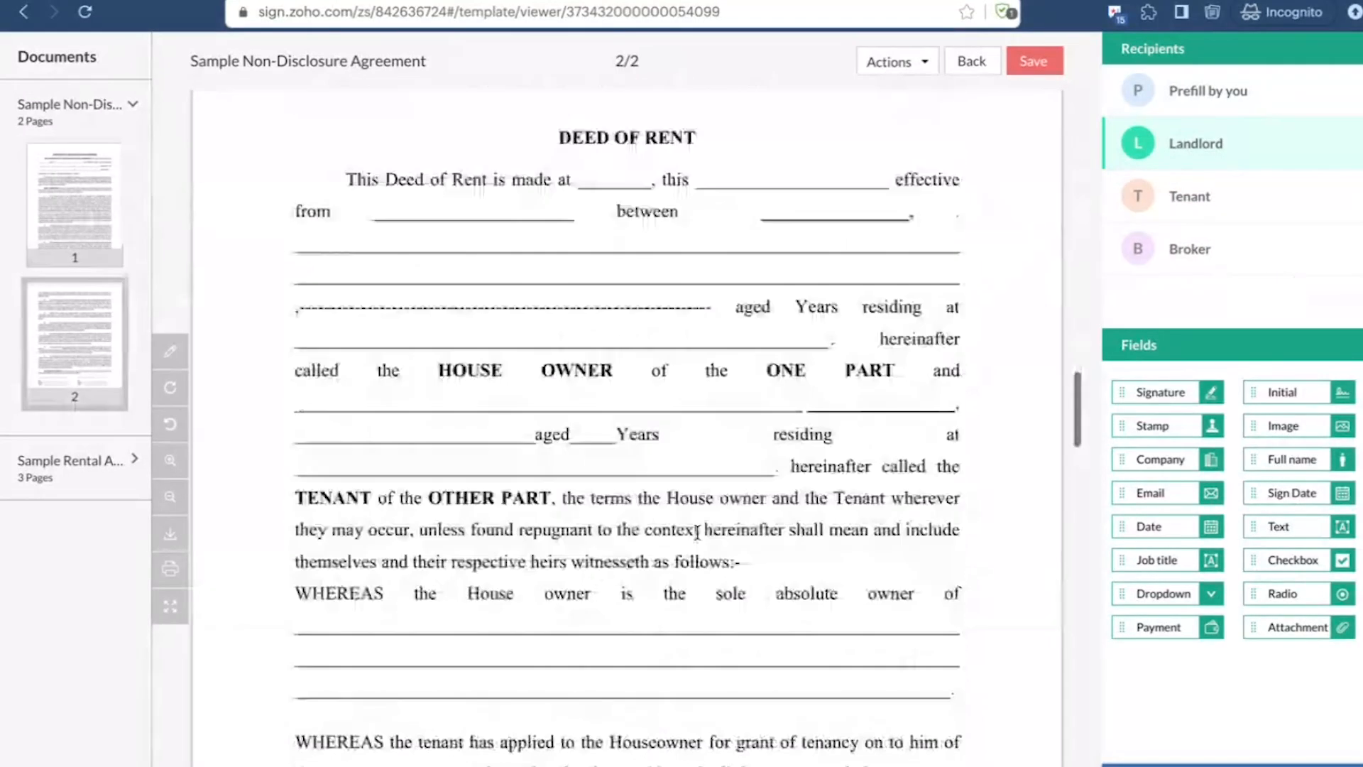
scroll(697, 531, "up", 20)
scroll(697, 531, "down", 12)
scroll(696, 531, "up", 20)
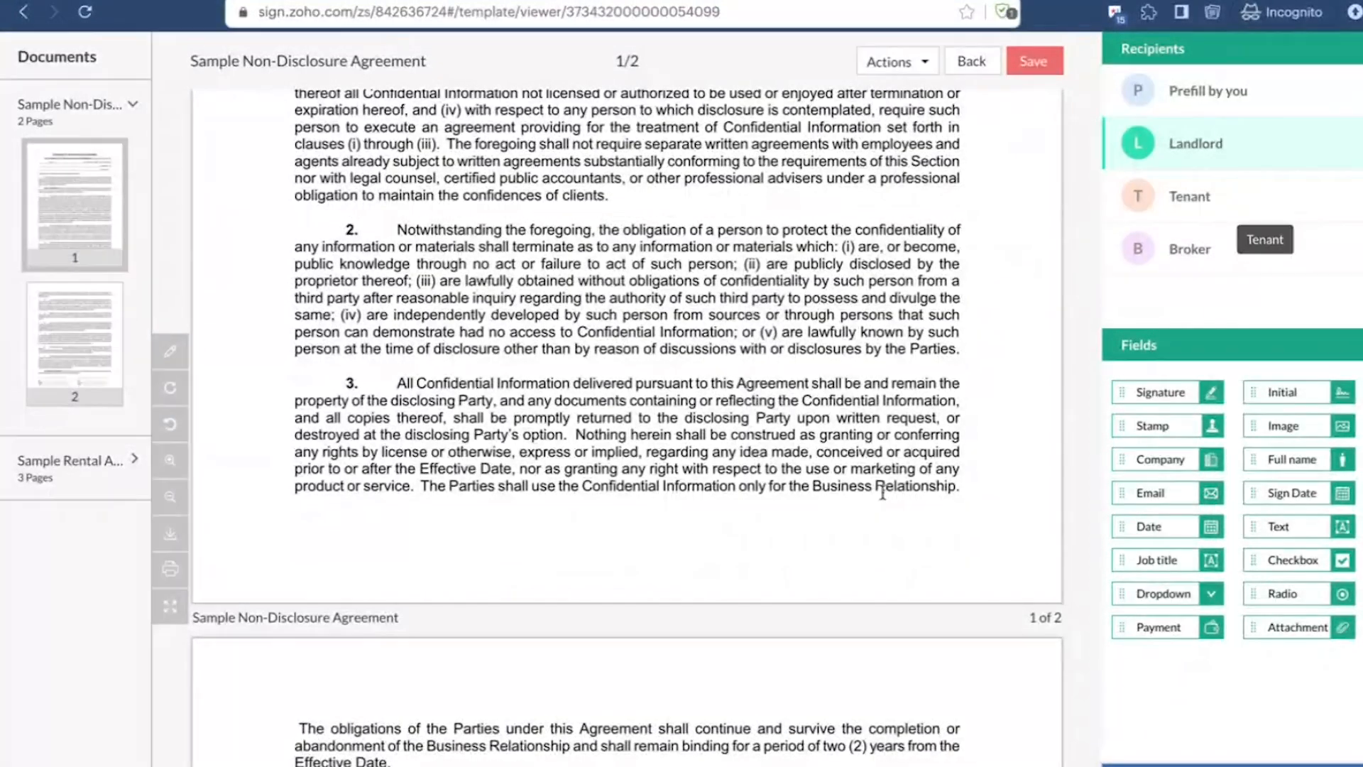
scroll(1133, 578, "up", 8)
left_click_drag(1292, 460, 401, 287)
Step: Place a Full name field for the Landlord above the DEED OF RENT heading in the Sample Rental Agreement
scroll(559, 517, "down", 20)
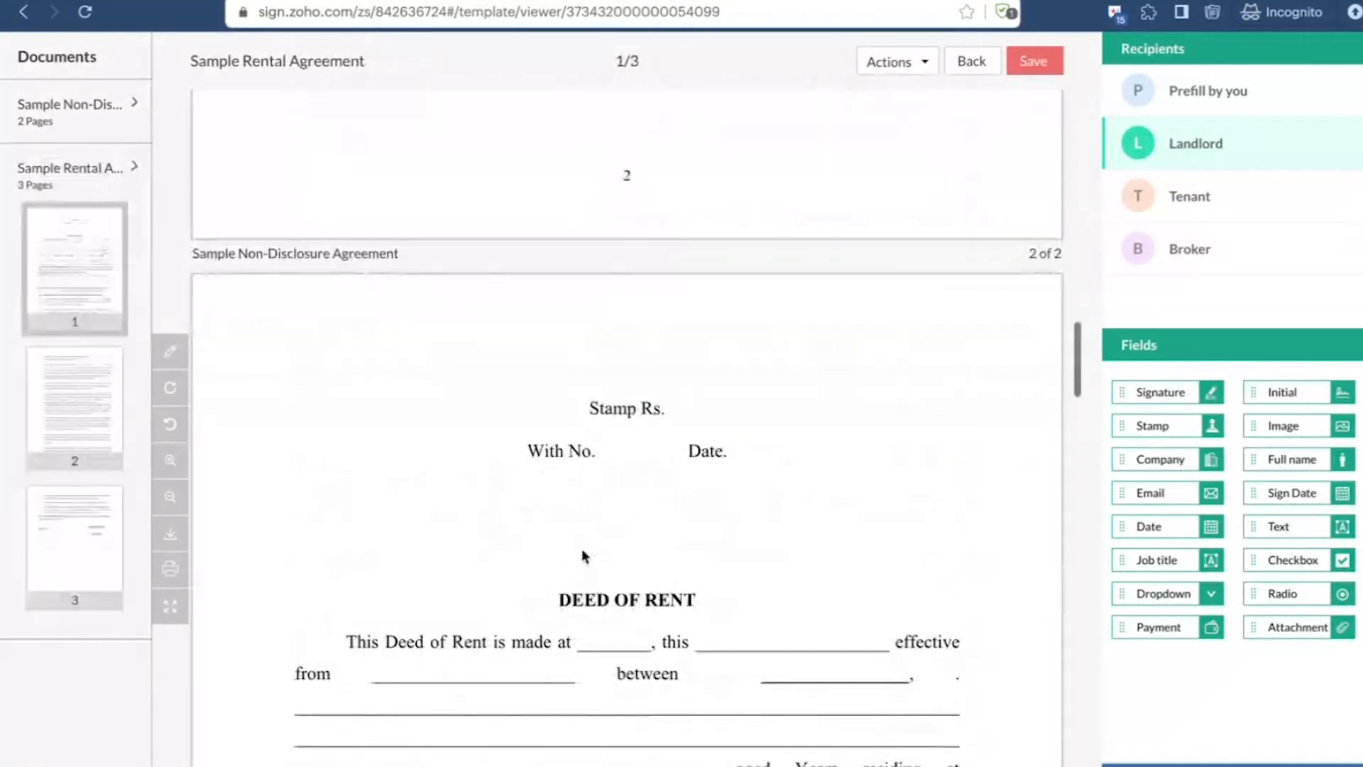
left_click_drag(1296, 452, 368, 524)
scroll(395, 607, "down", 3)
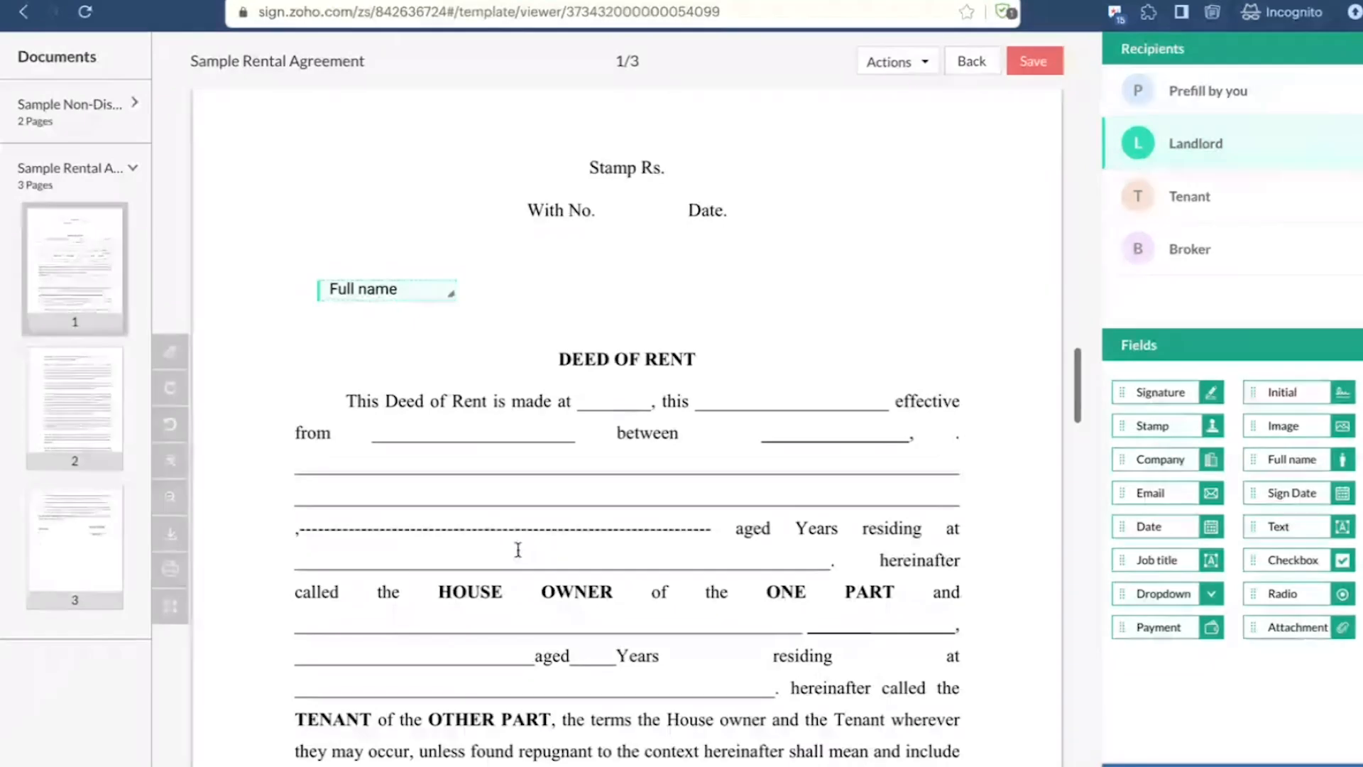
Step: Place Full name fields for the Tenant on the Non-Disclosure Agreement, beside the Landlord's field, and in the Sample Rental Agreement
scroll(603, 519, "up", 15)
scroll(603, 518, "up", 8)
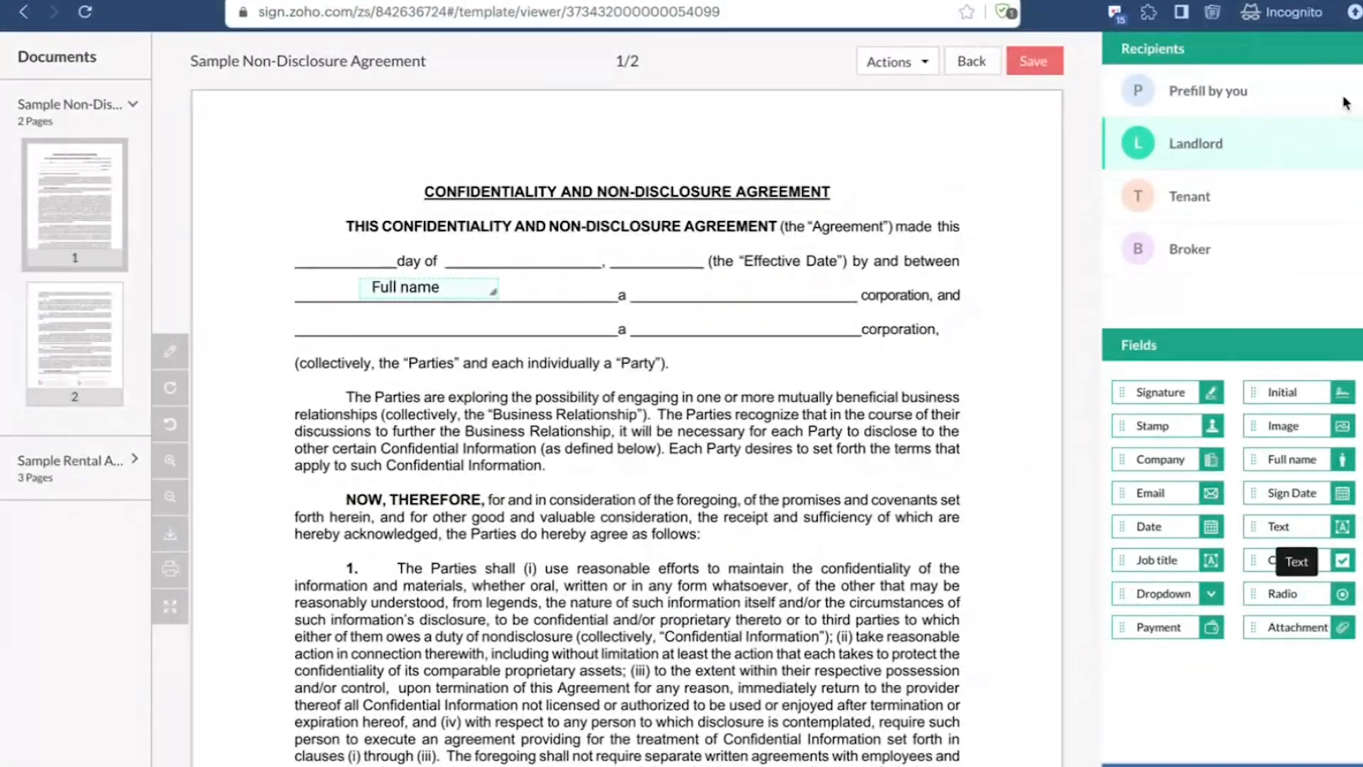
left_click(1264, 206)
left_click_drag(1303, 460, 740, 289)
scroll(806, 511, "down", 20)
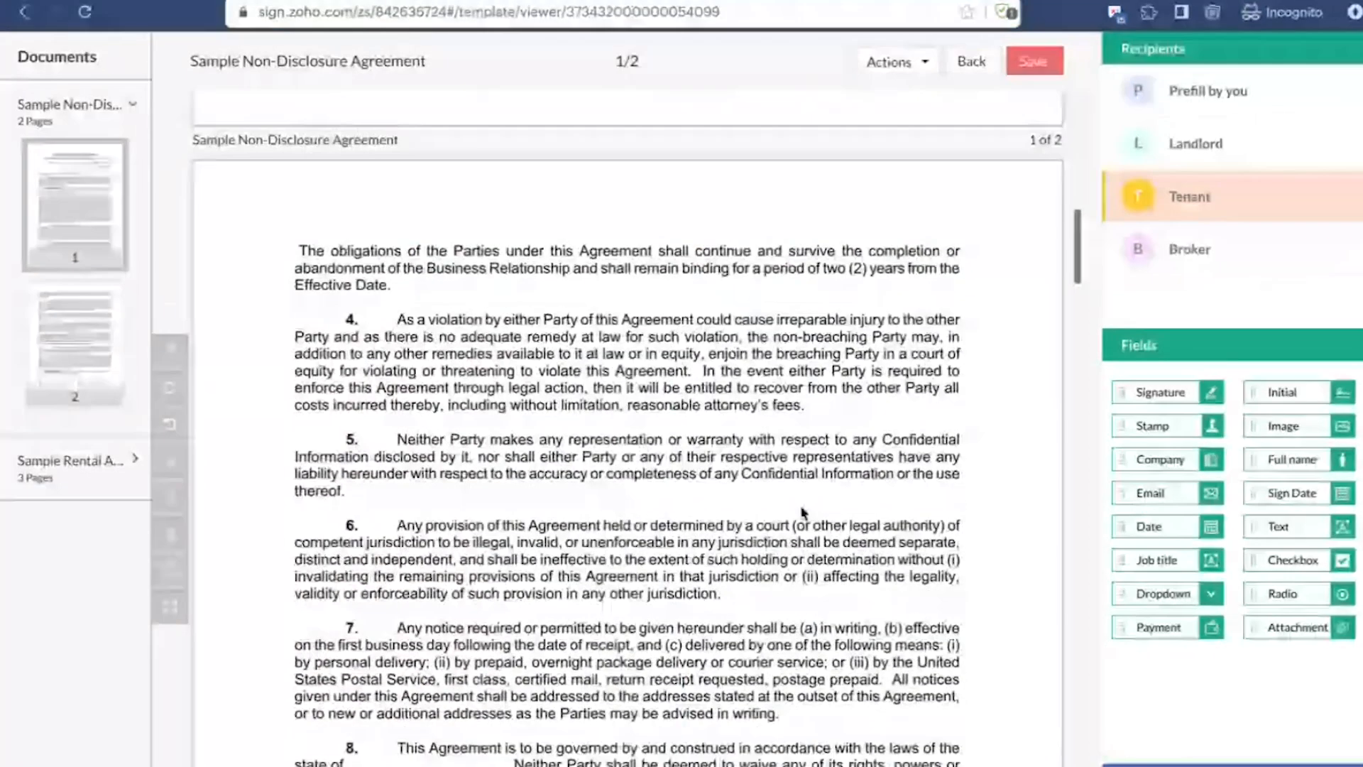
left_click_drag(1293, 460, 724, 246)
Step: Place Signature fields above the TENANT and HOUSE OWNER lines on the Rental Agreement's last page, assigned to the Tenant and Landlord respectively
scroll(723, 234, "down", 15)
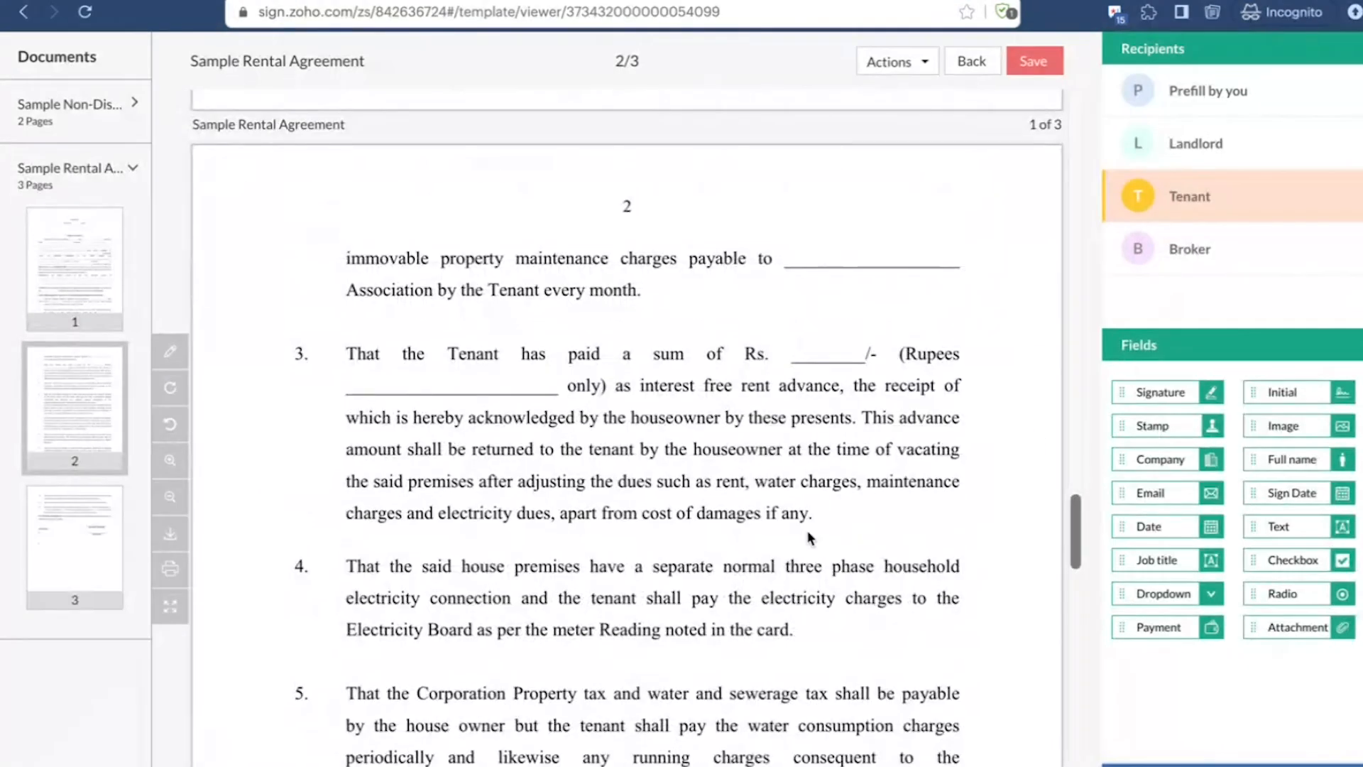
scroll(1037, 436, "down", 15)
left_click_drag(1161, 392, 795, 606)
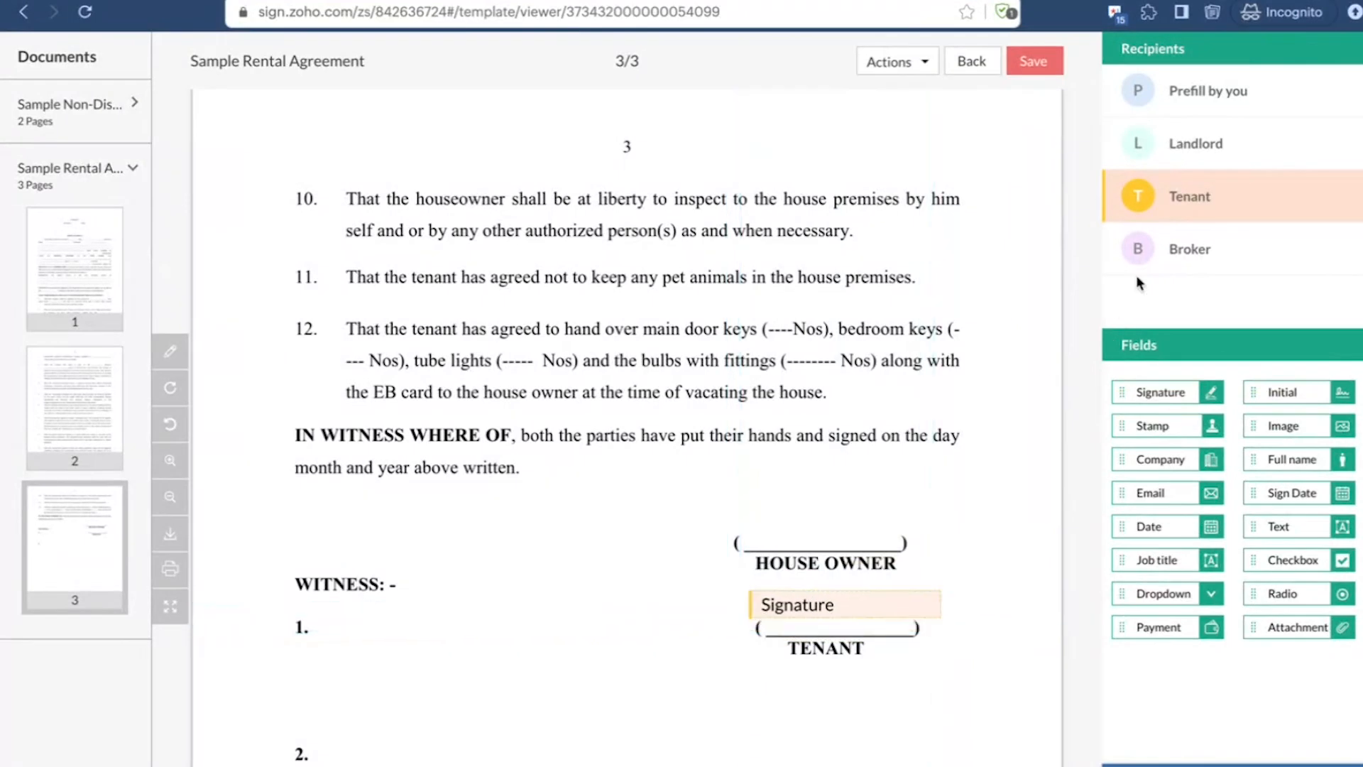
left_click(1221, 167)
left_click_drag(1161, 392, 781, 521)
Step: Review the placed fields across both agreements and save the template
scroll(605, 510, "up", 3)
scroll(605, 510, "up", 20)
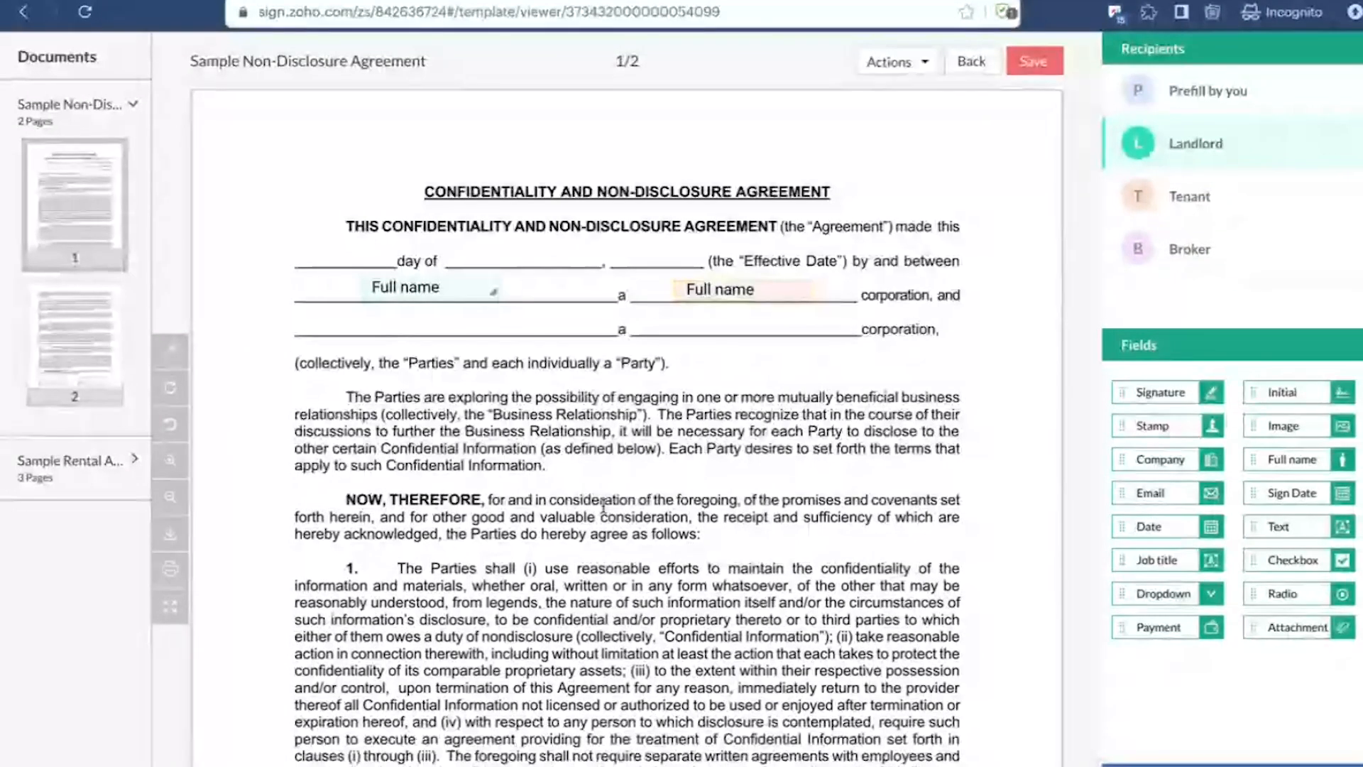
scroll(603, 506, "down", 1)
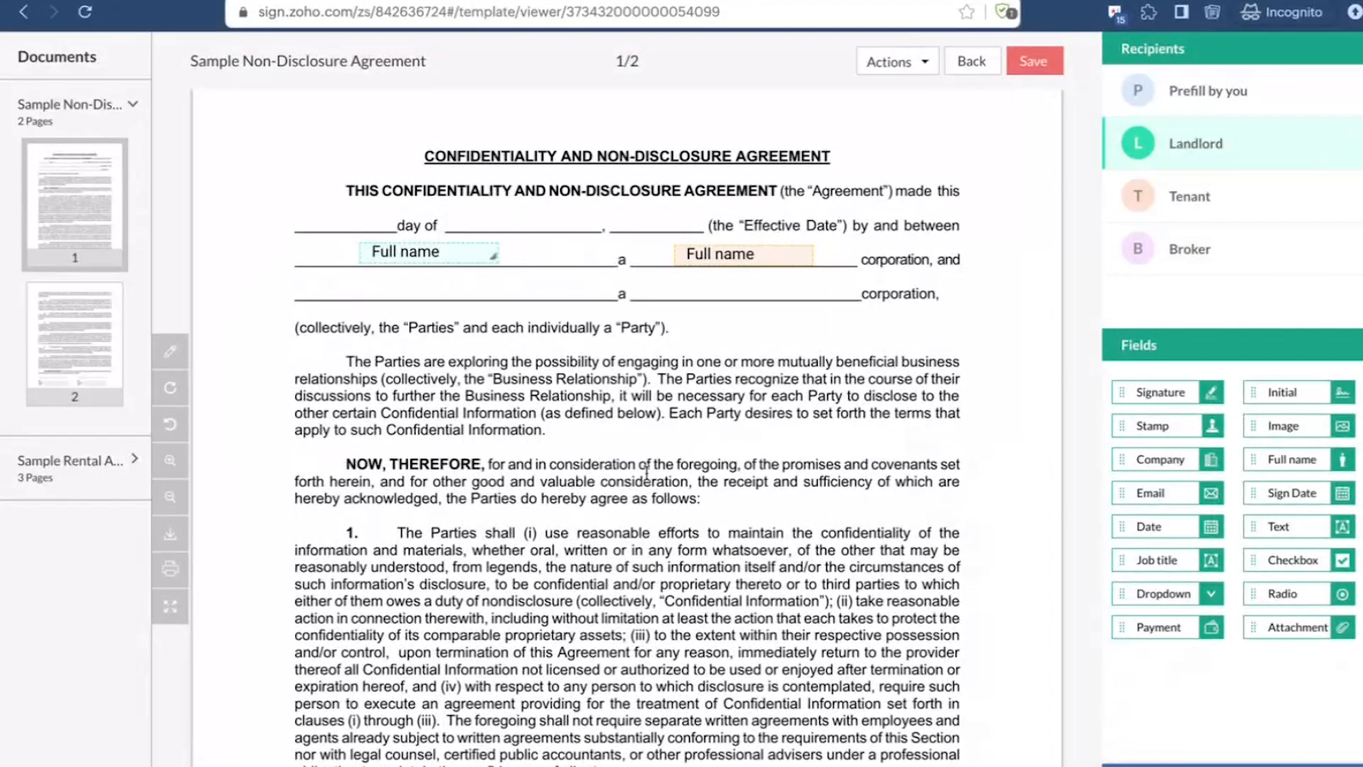
scroll(651, 470, "down", 20)
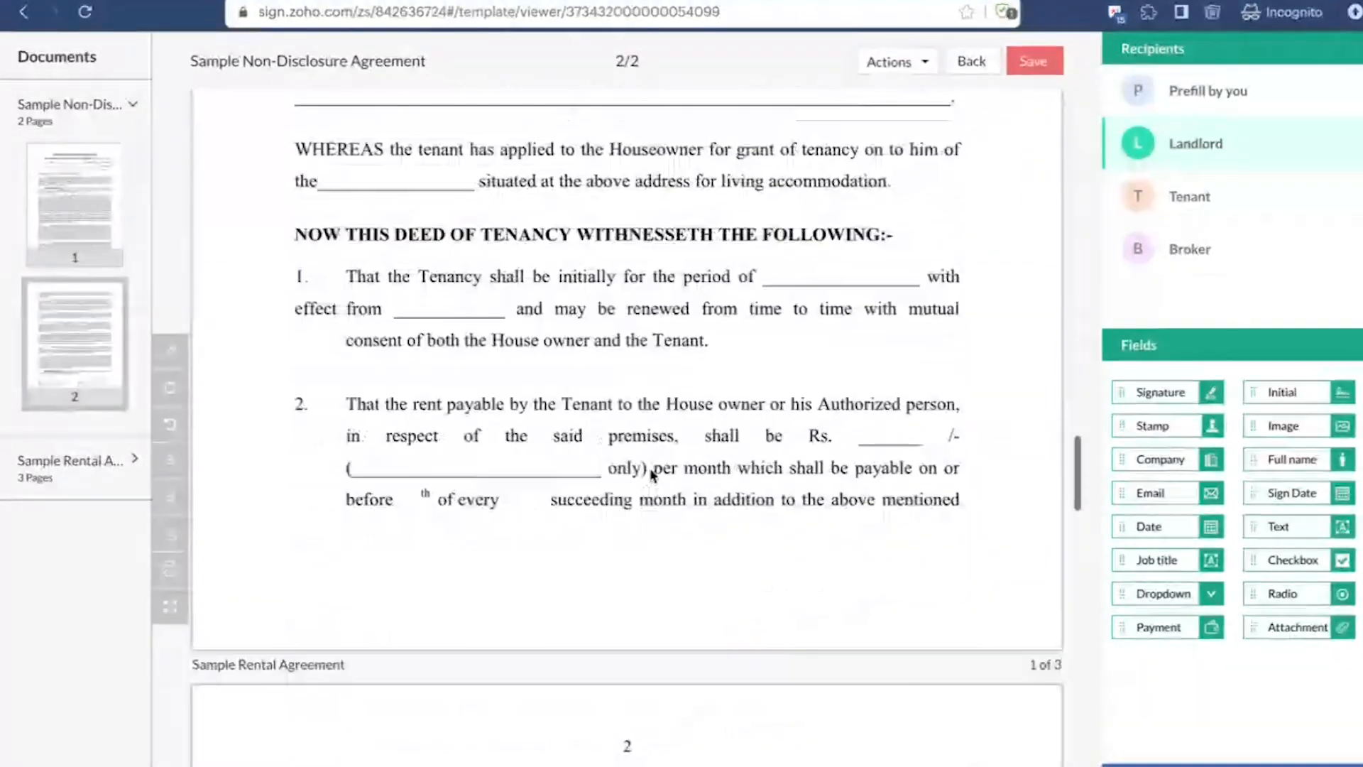
scroll(650, 469, "down", 15)
scroll(651, 469, "up", 10)
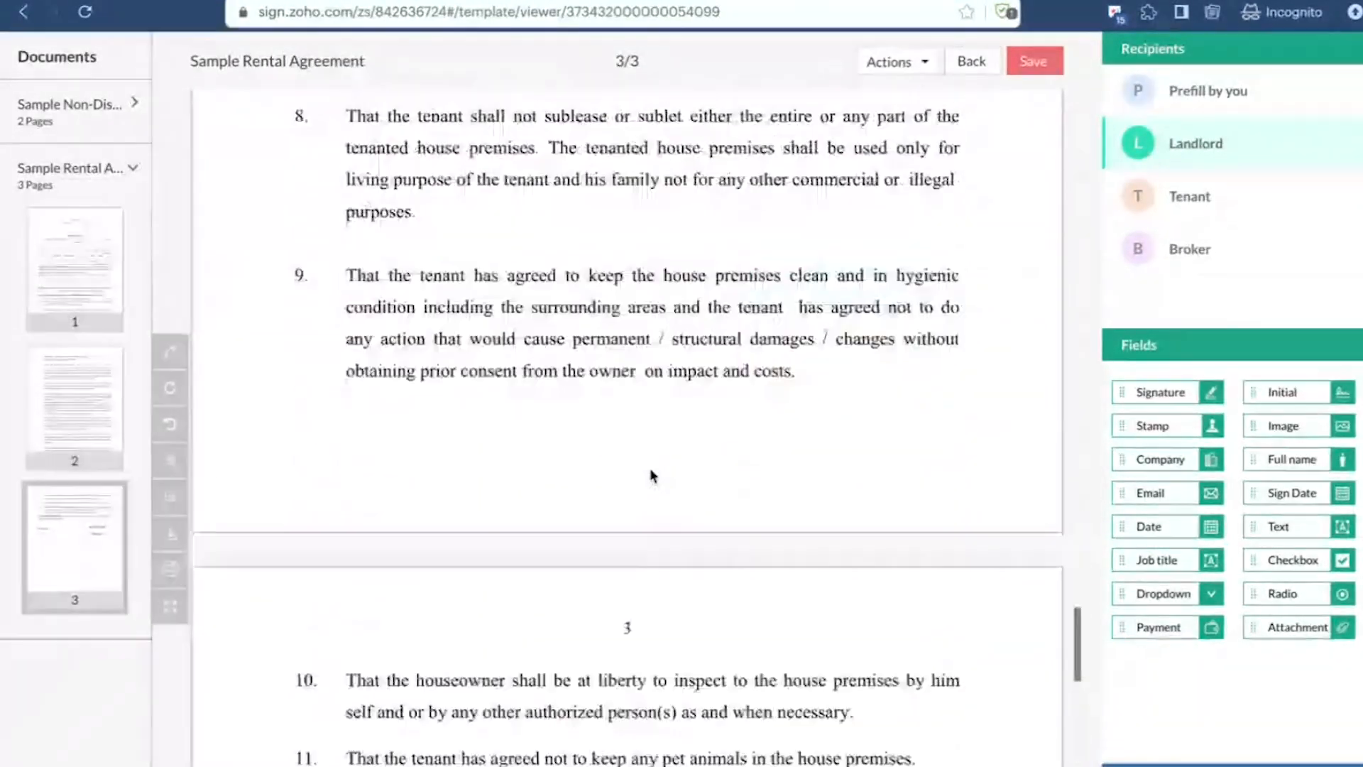
scroll(651, 468, "up", 20)
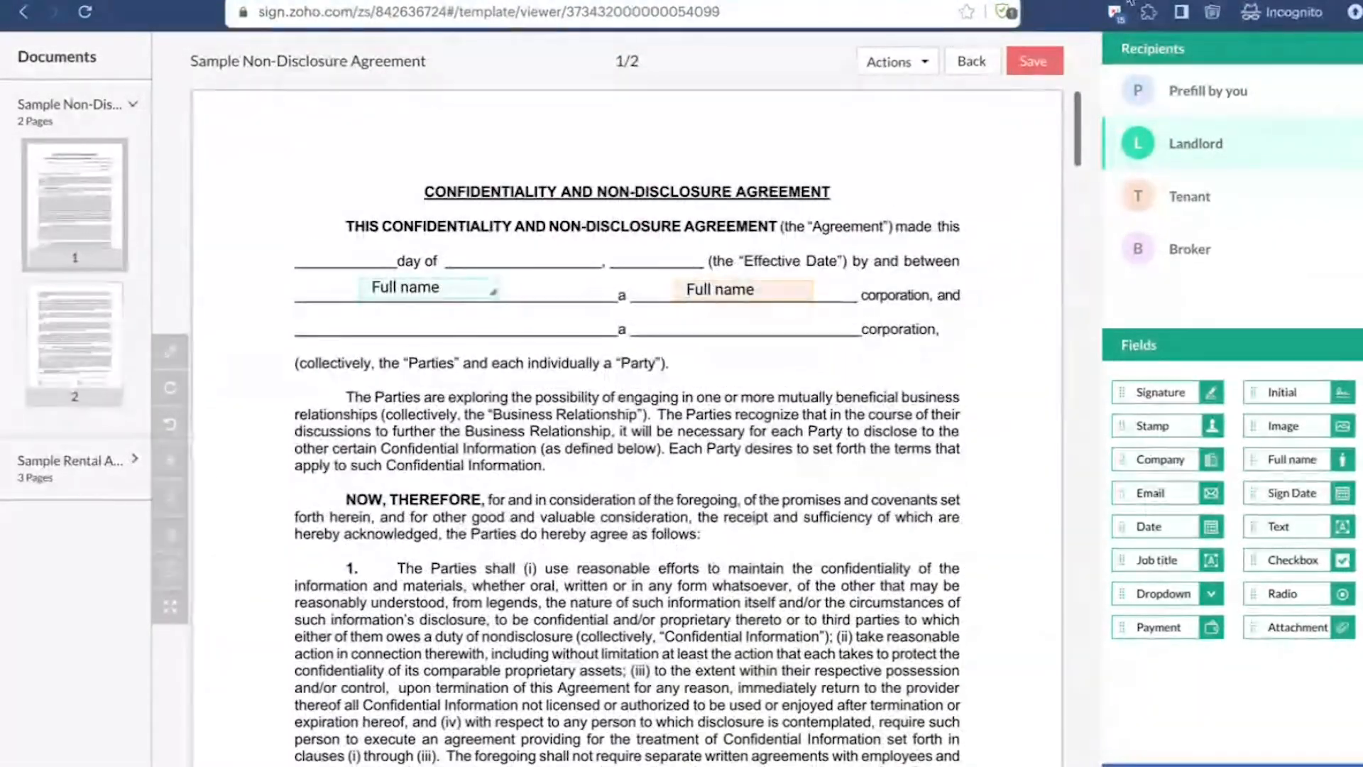
left_click(1020, 68)
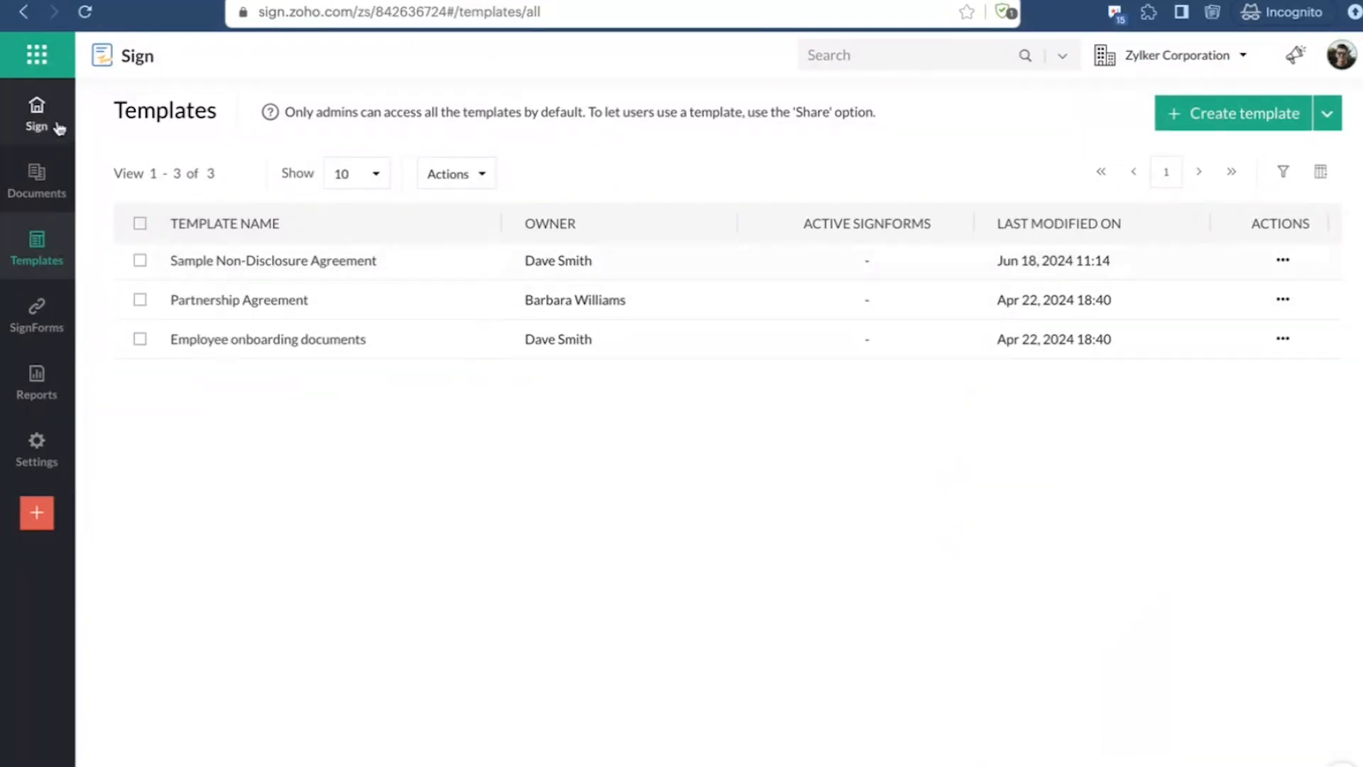
Step: Open the Sample Non-Disclosure Agreement template for use, review its Landlord, Tenant and Broker recipient details, and close it without sending
left_click(324, 266)
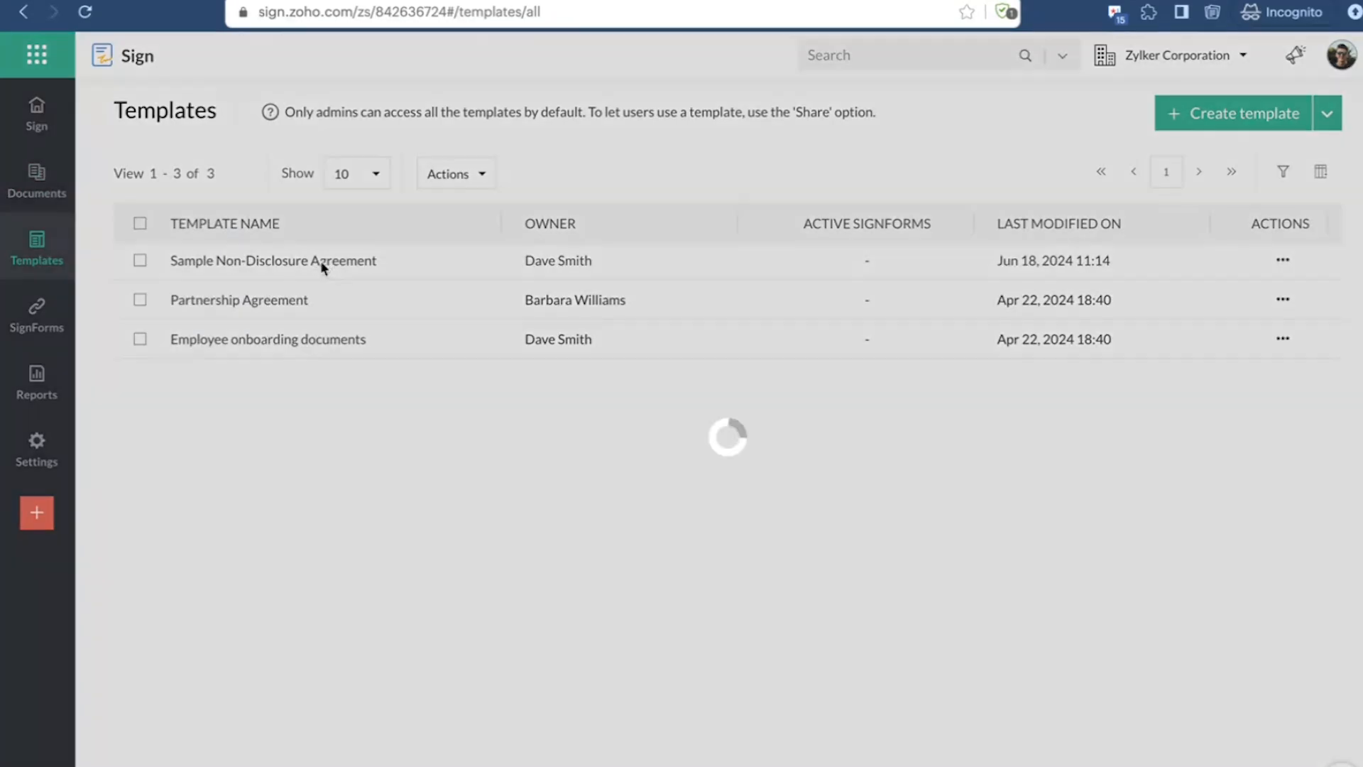
scroll(644, 410, "down", 5)
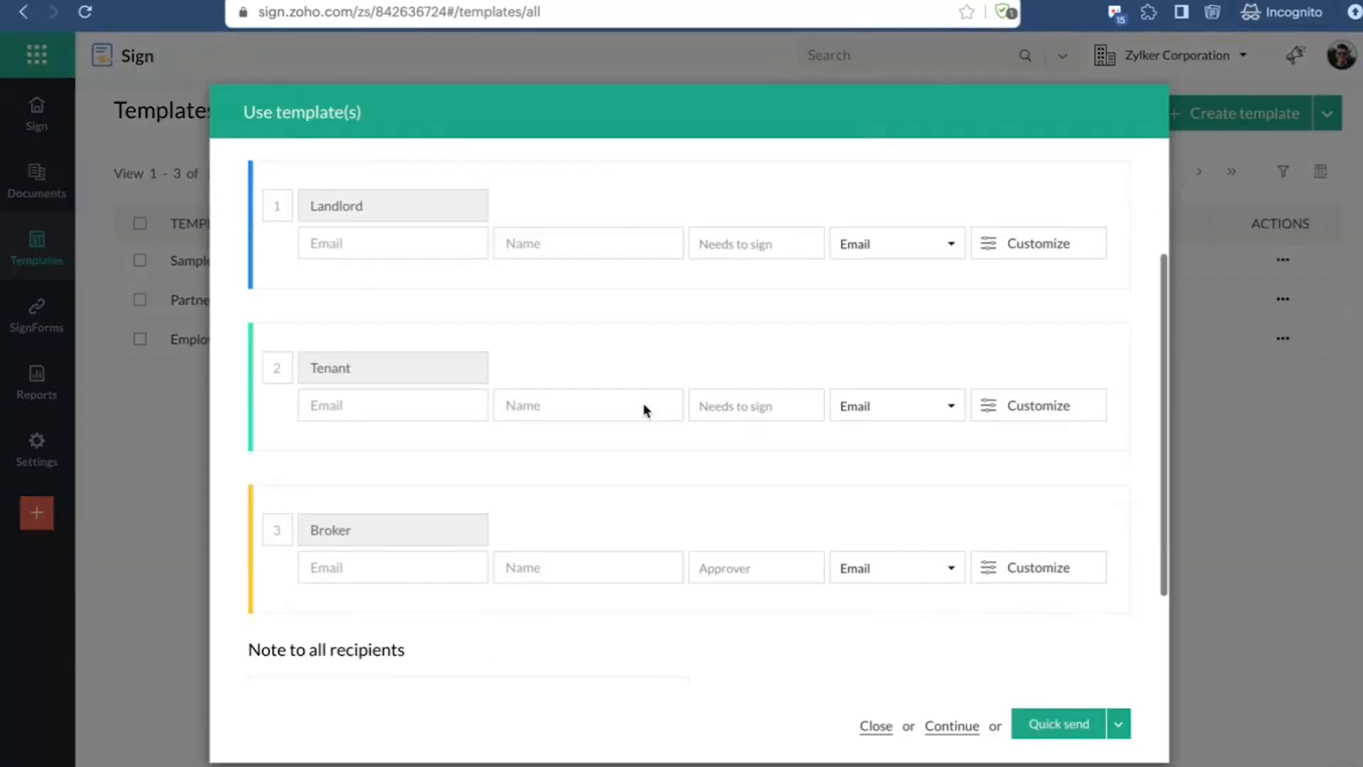
scroll(608, 387, "up", 5)
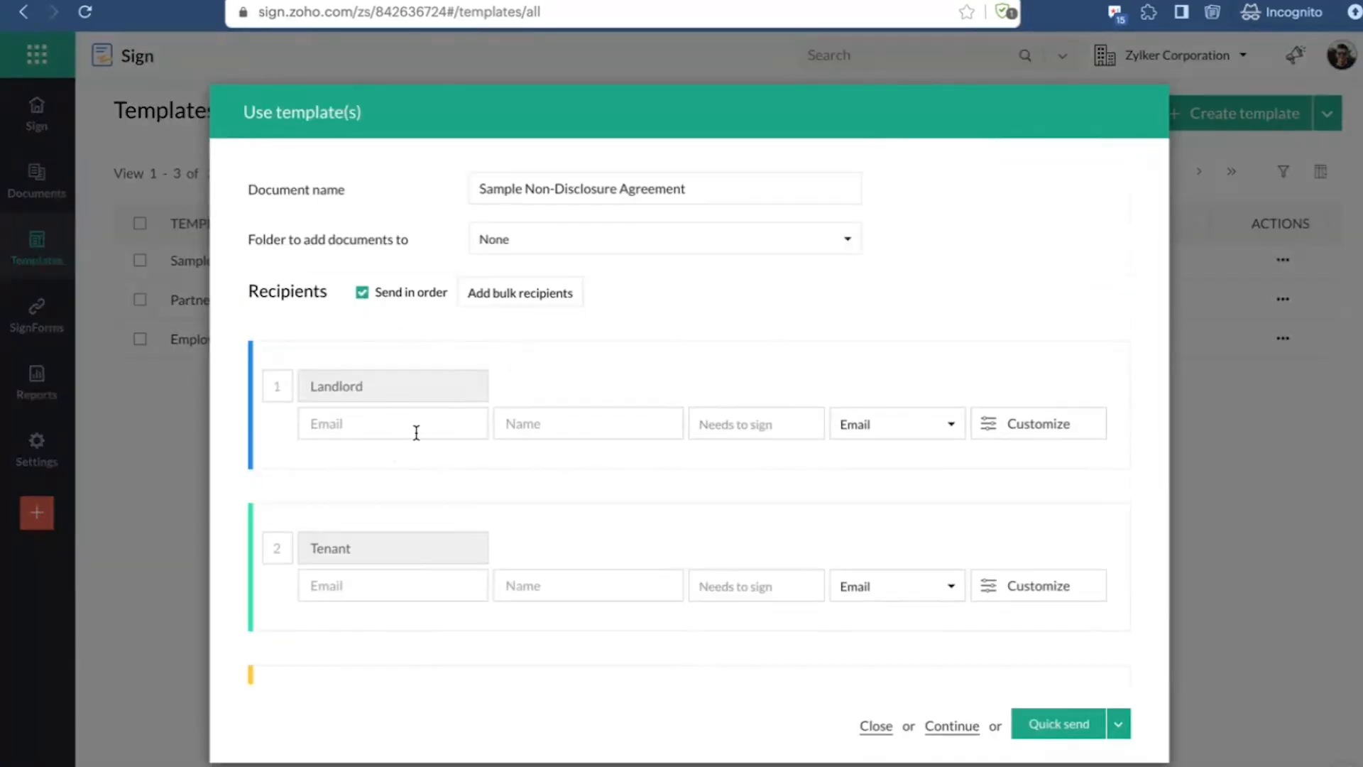
scroll(596, 435, "down", 5)
scroll(633, 401, "up", 1)
scroll(633, 400, "down", 1)
scroll(549, 388, "up", 5)
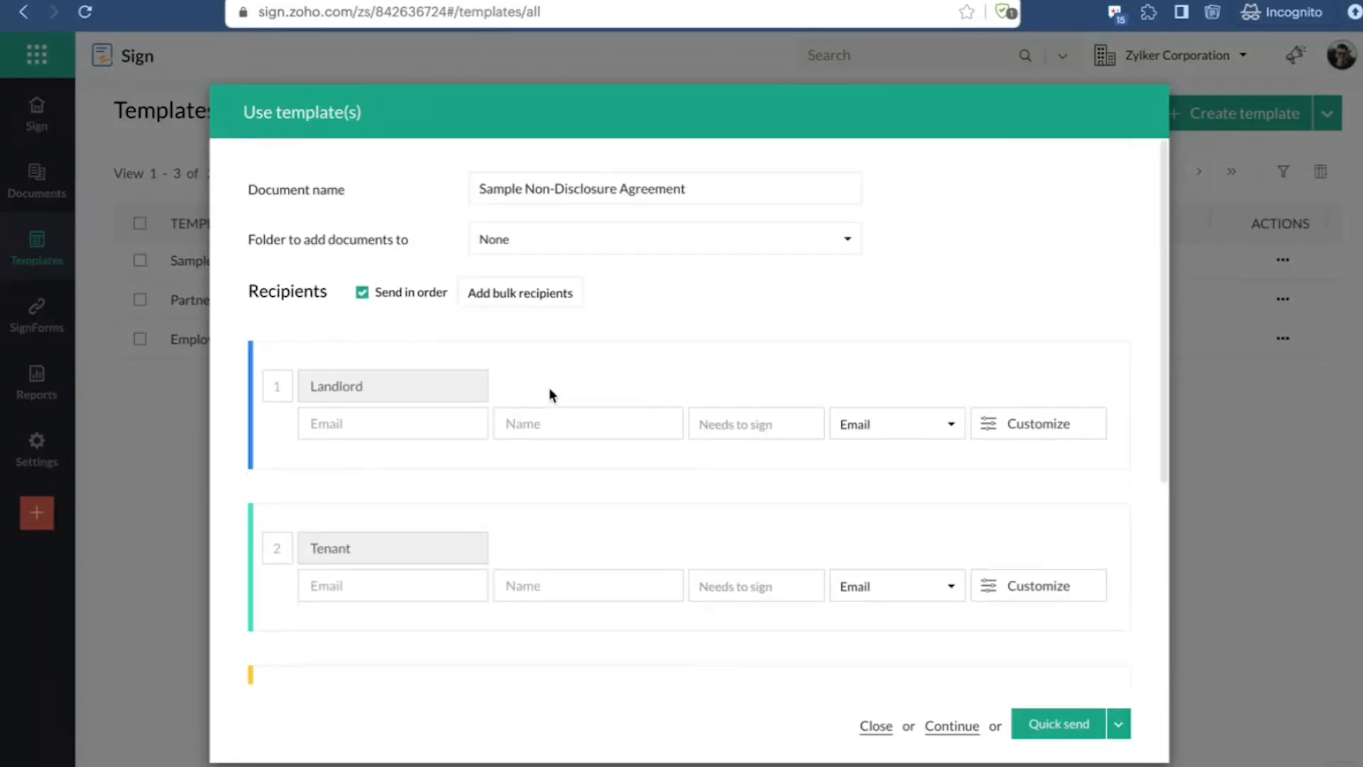
scroll(548, 381, "down", 5)
left_click(377, 430)
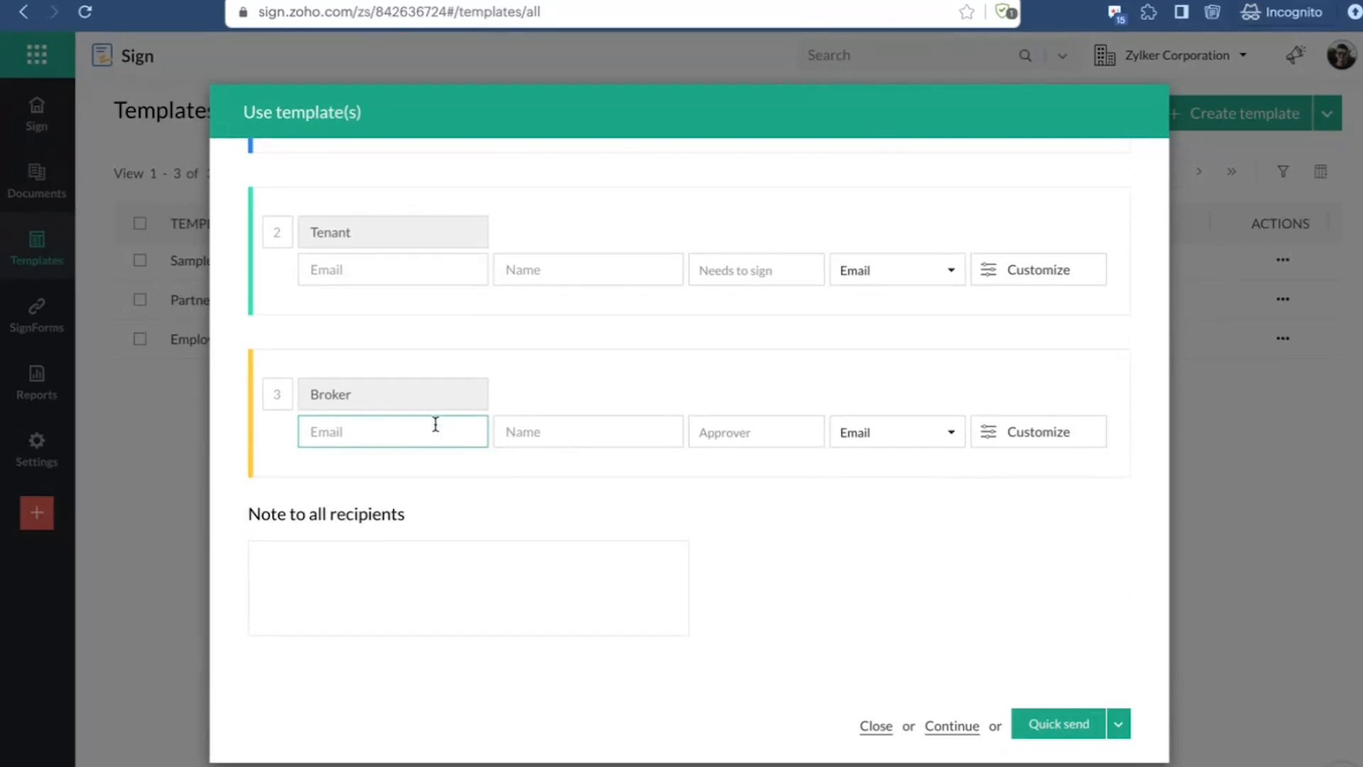
scroll(435, 426, "up", 5)
scroll(435, 426, "down", 3)
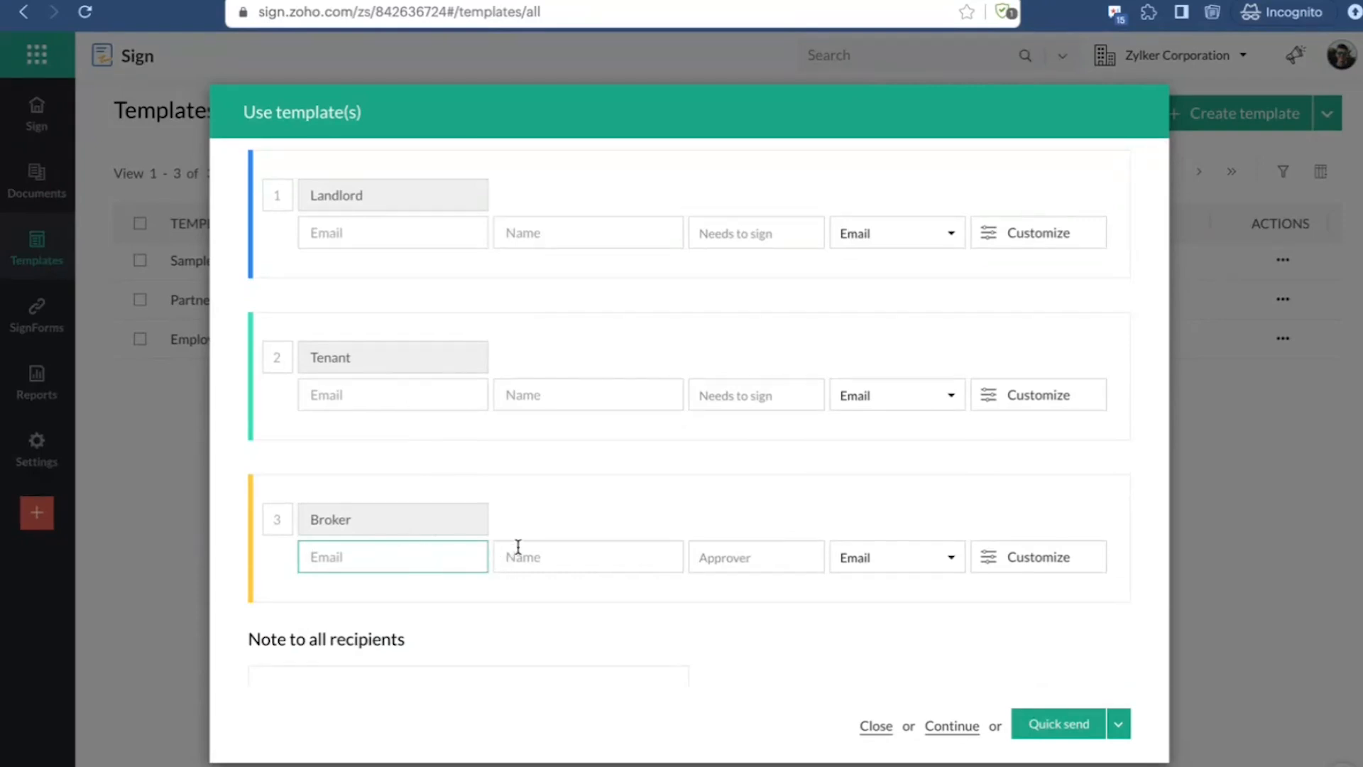
scroll(521, 543, "up", 3)
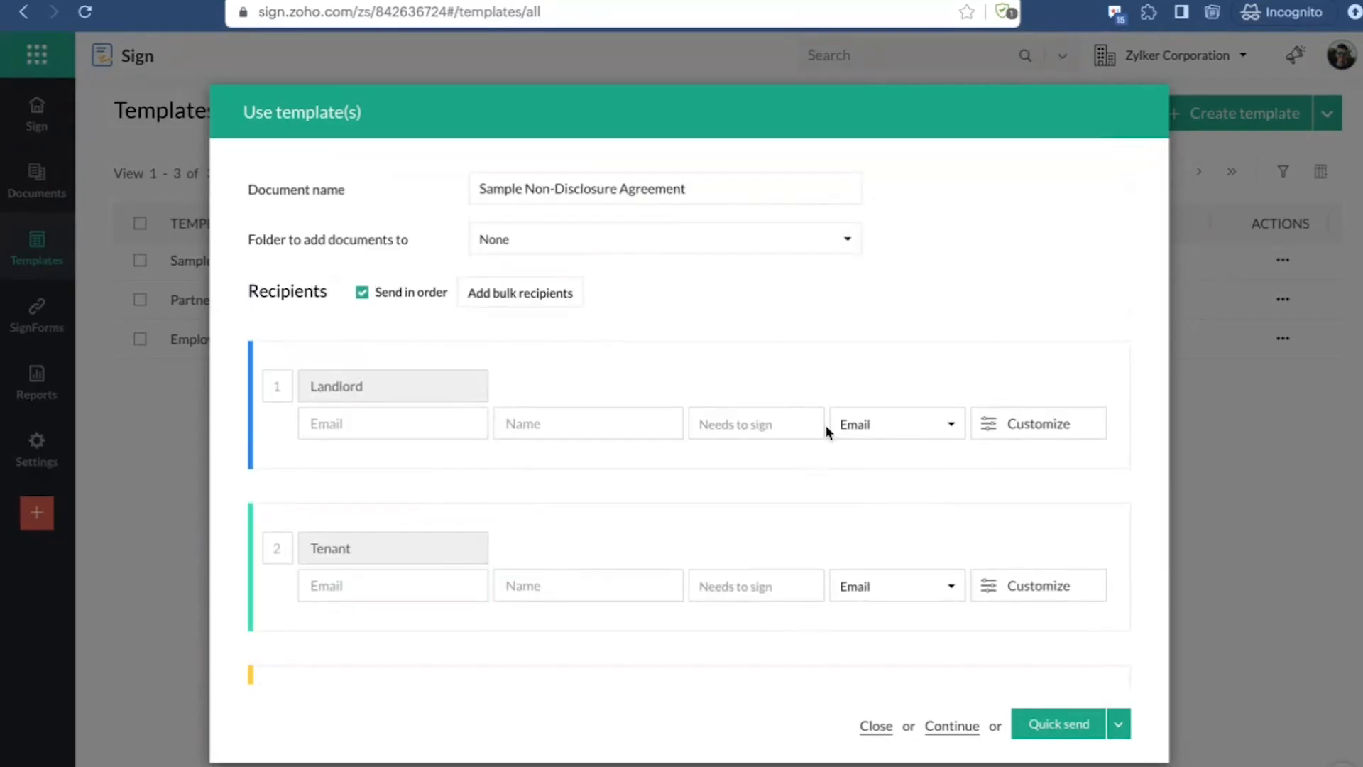
left_click(884, 730)
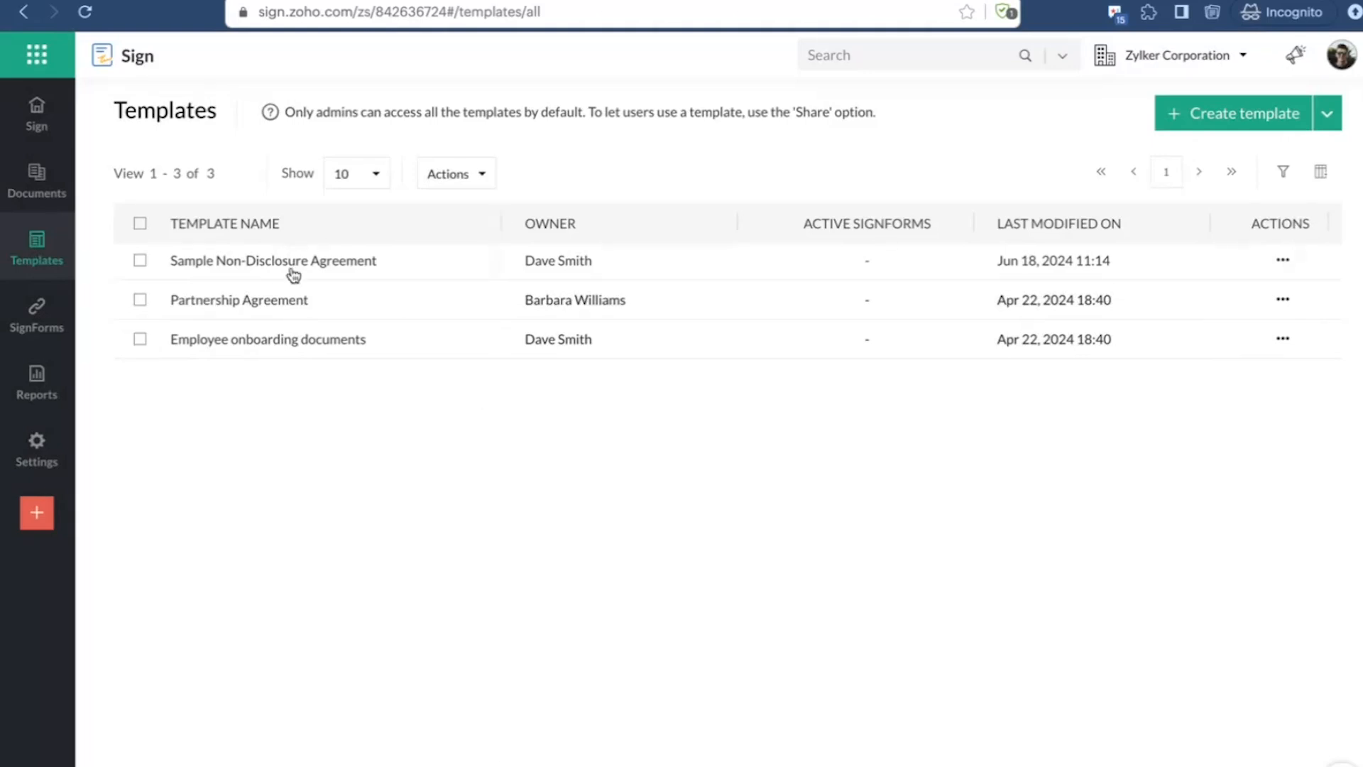
Step: Start a send-for-signatures request from the Sample Non-Disclosure Agreement template
left_click(40, 120)
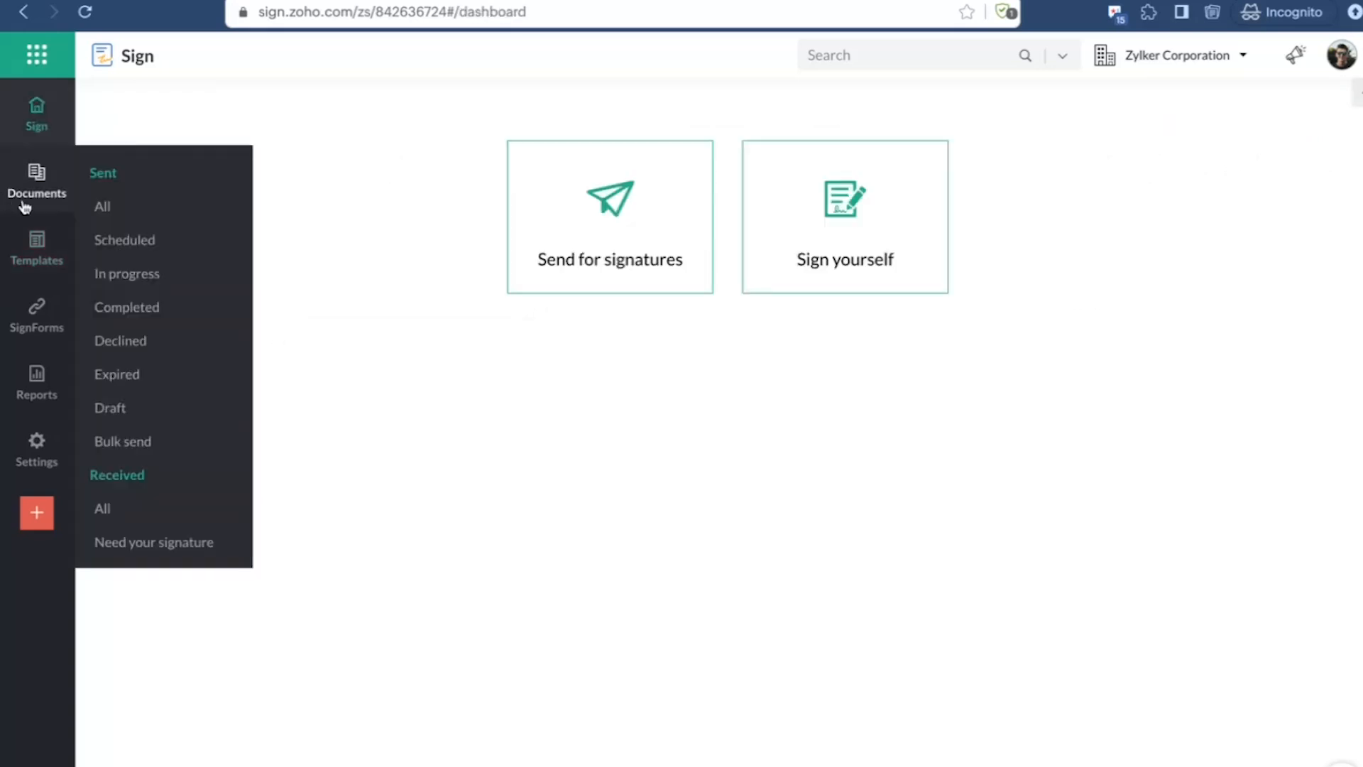
left_click(36, 247)
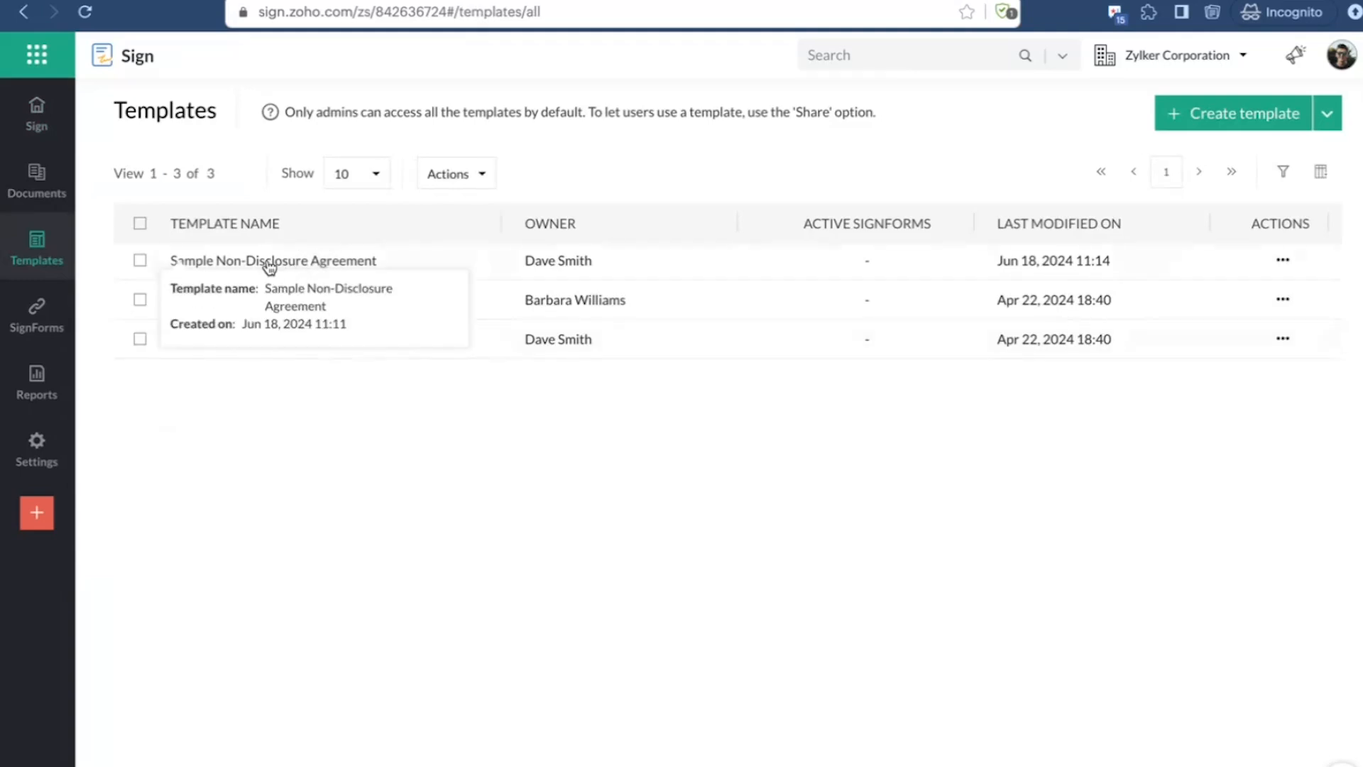
left_click(56, 111)
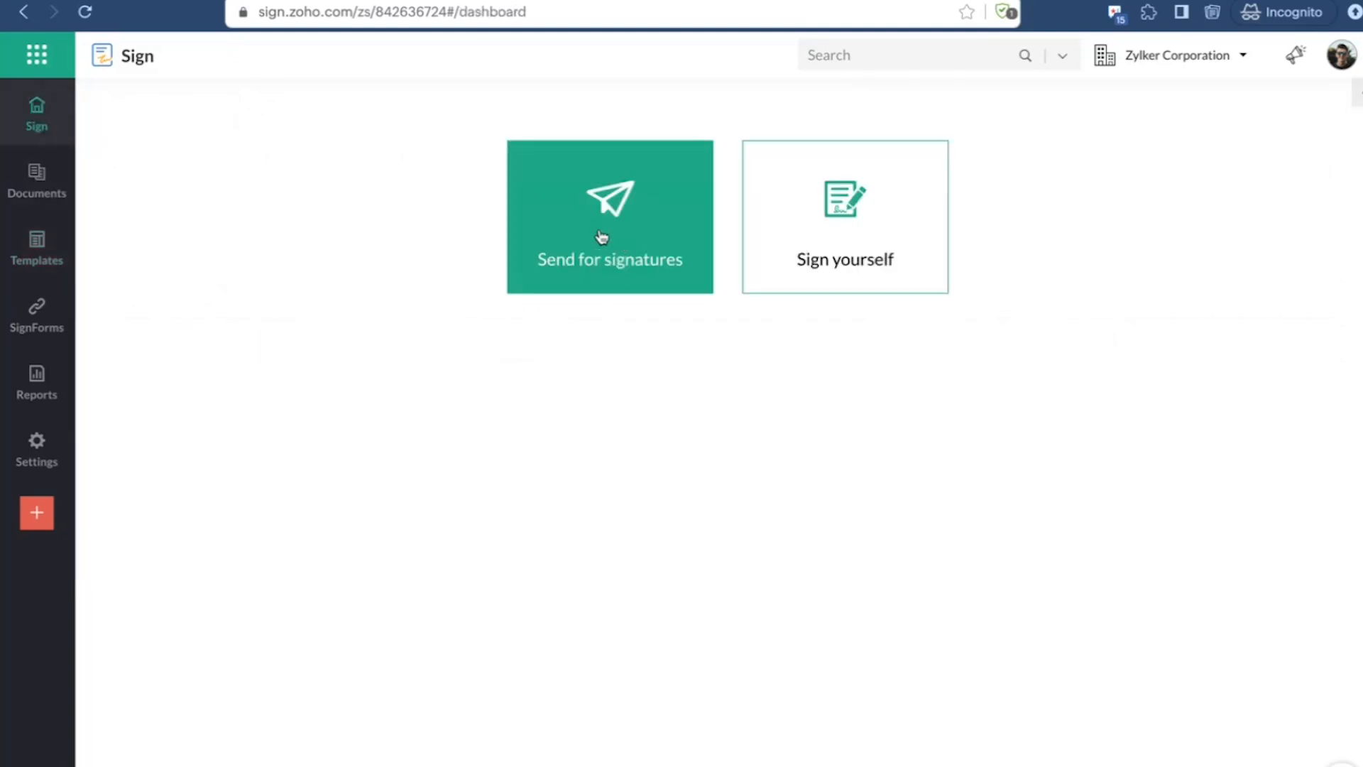
left_click(599, 237)
left_click(267, 428)
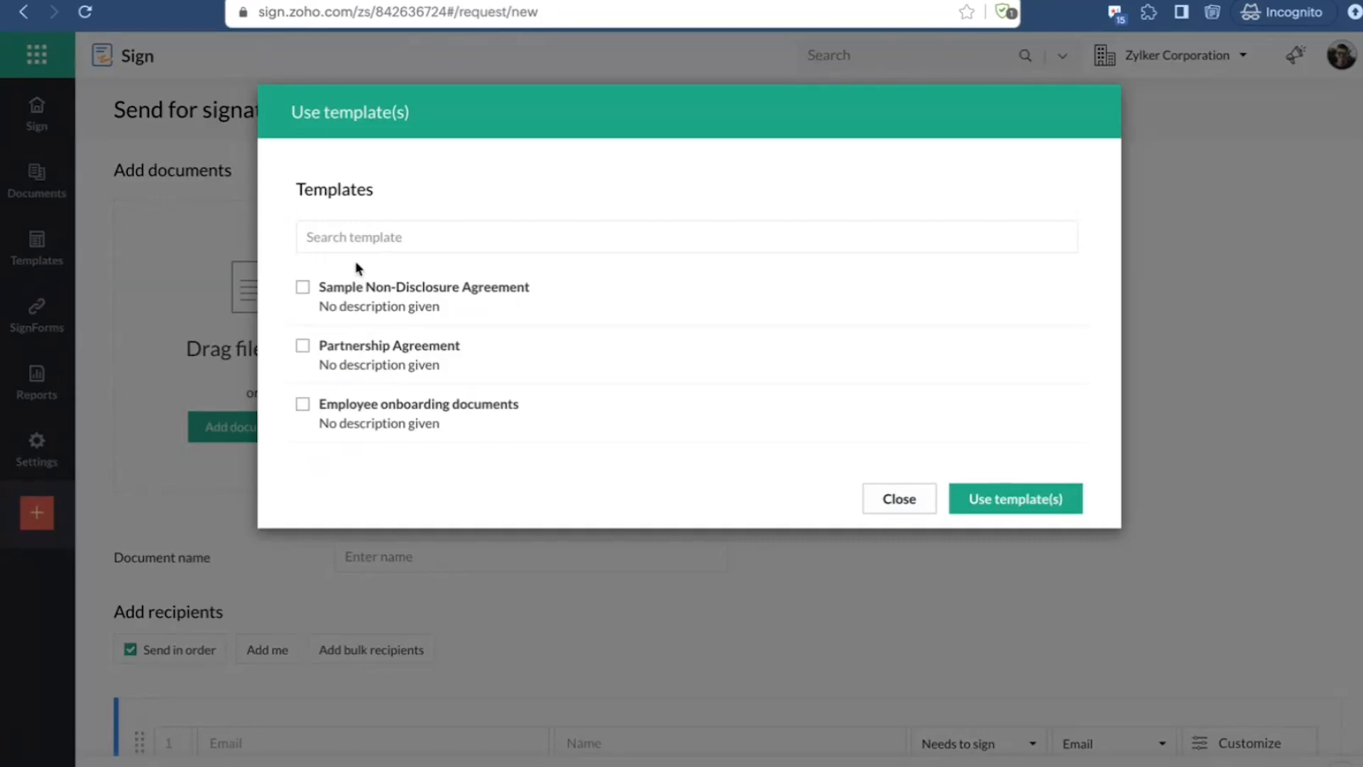
left_click(302, 287)
left_click(1032, 507)
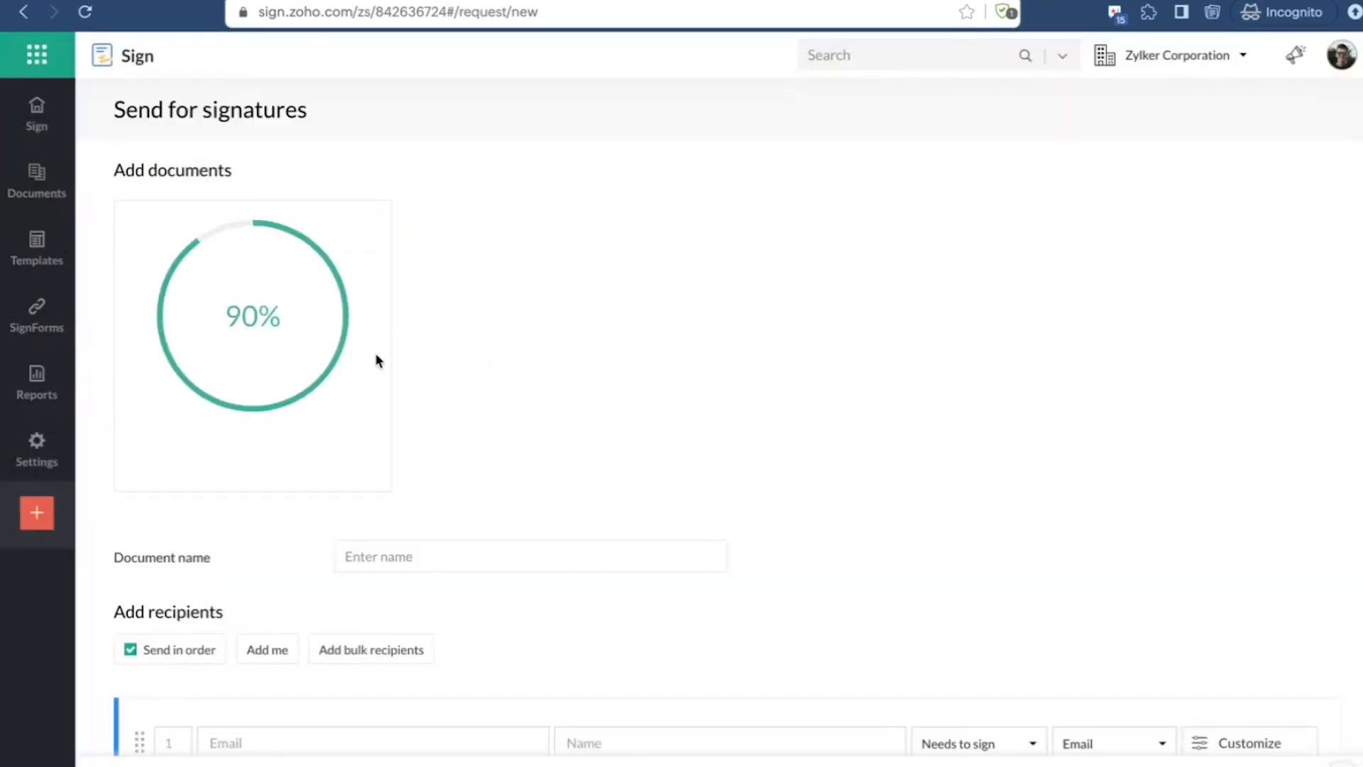
Step: Examine the request's documents, document sources, recipient placeholders and note section on the Send for signatures page
scroll(395, 523, "down", 5)
scroll(395, 524, "down", 2)
scroll(314, 334, "up", 3)
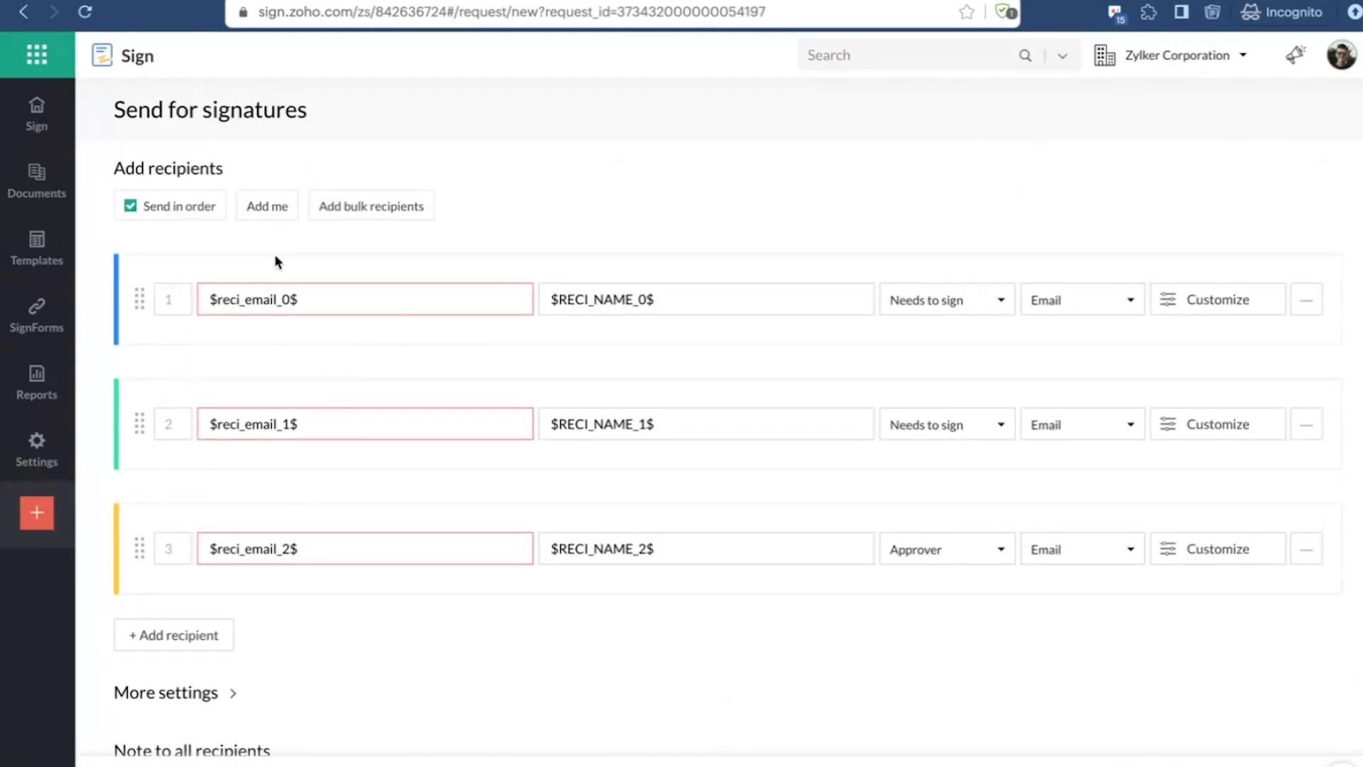
scroll(360, 335, "up", 3)
scroll(362, 313, "down", 5)
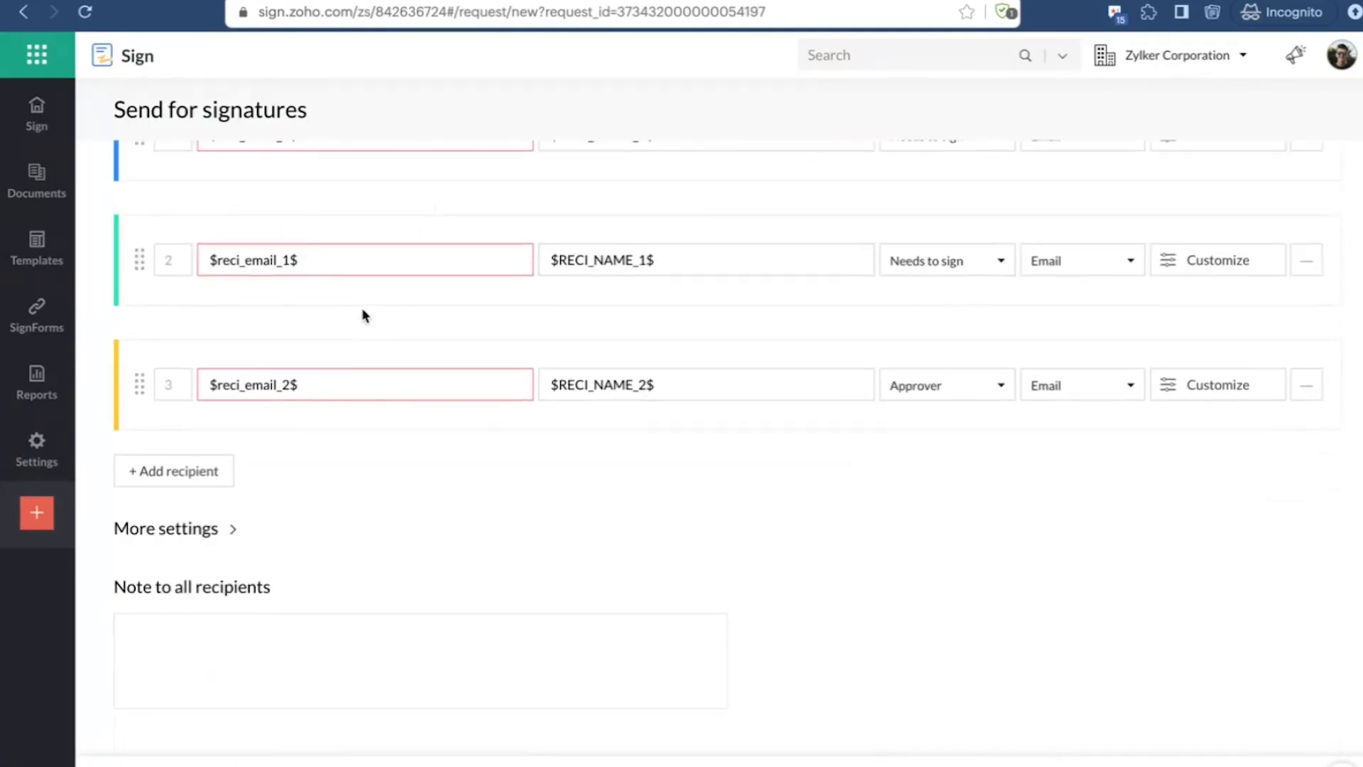
scroll(362, 312, "up", 6)
left_click(867, 428)
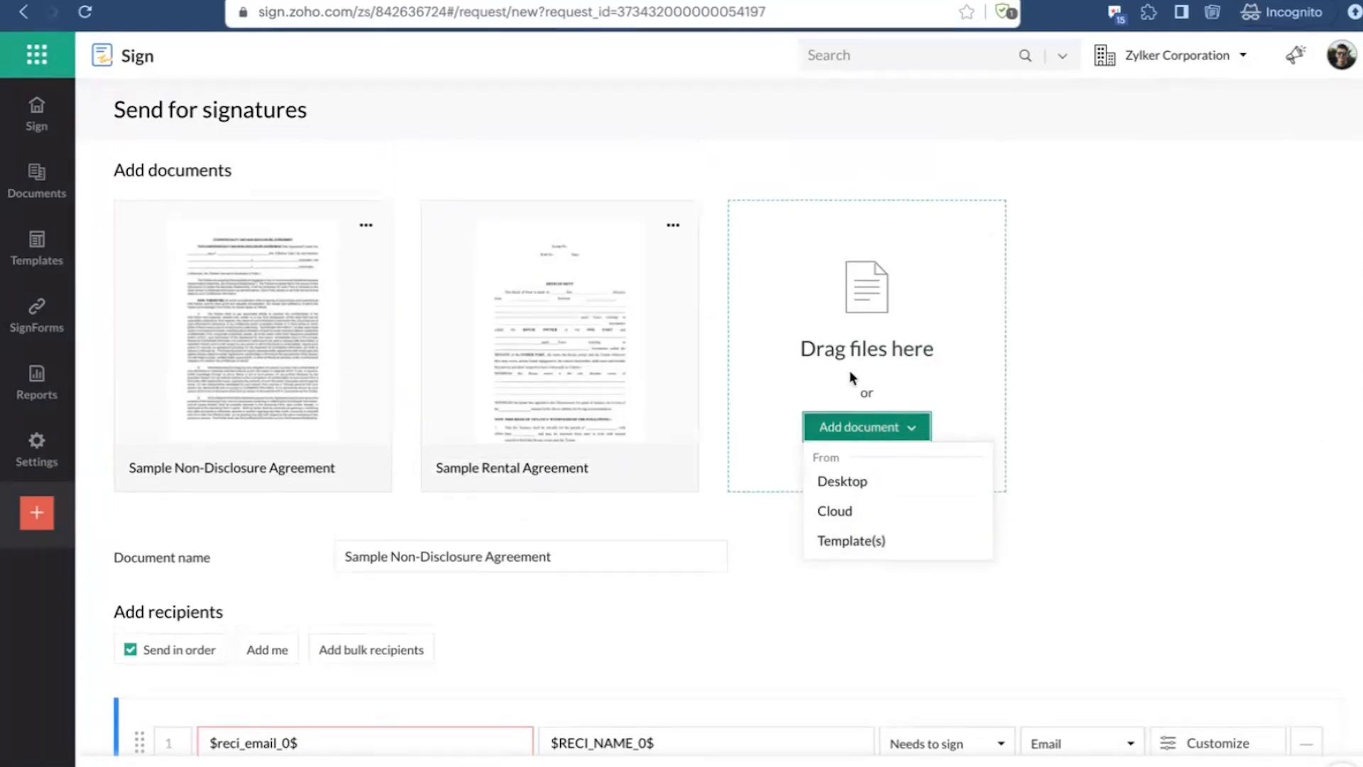
scroll(851, 376, "down", 5)
scroll(852, 378, "down", 1)
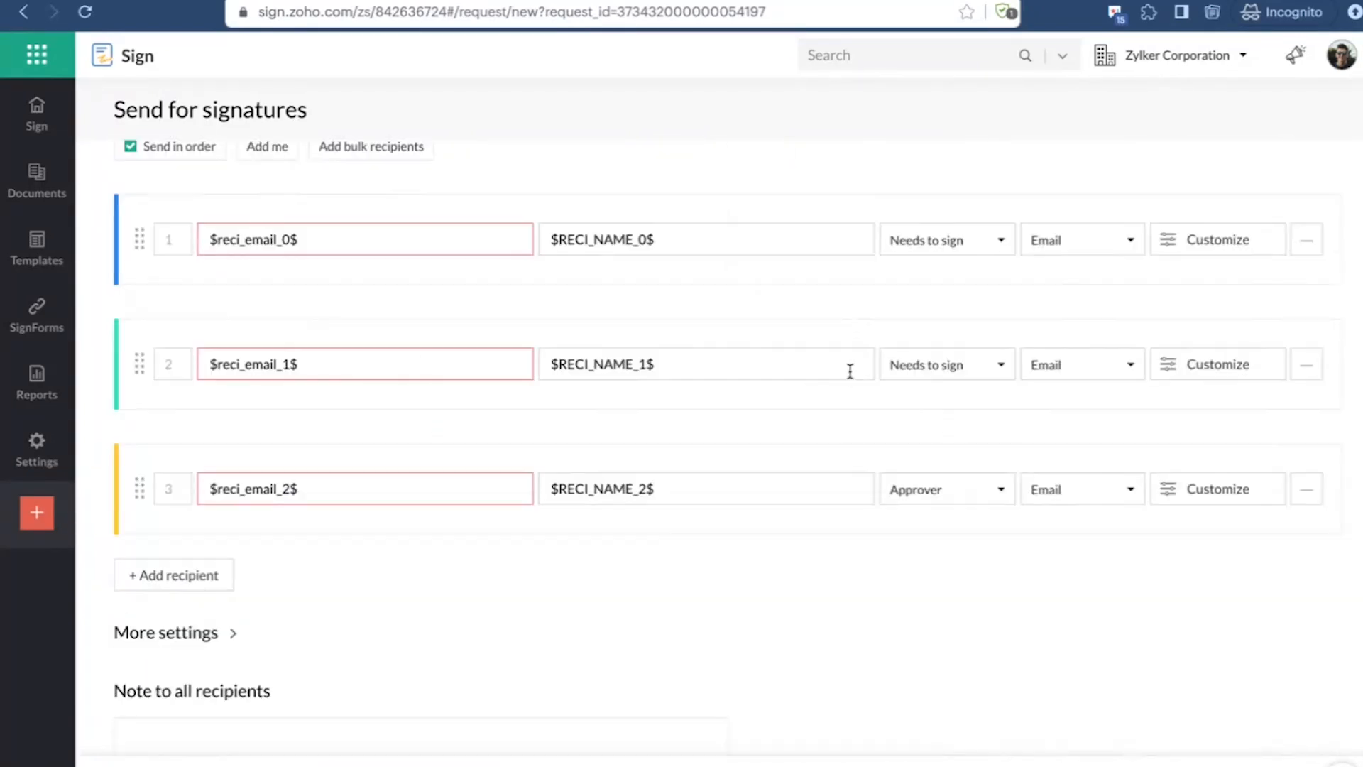
scroll(850, 371, "down", 1)
scroll(850, 372, "up", 6)
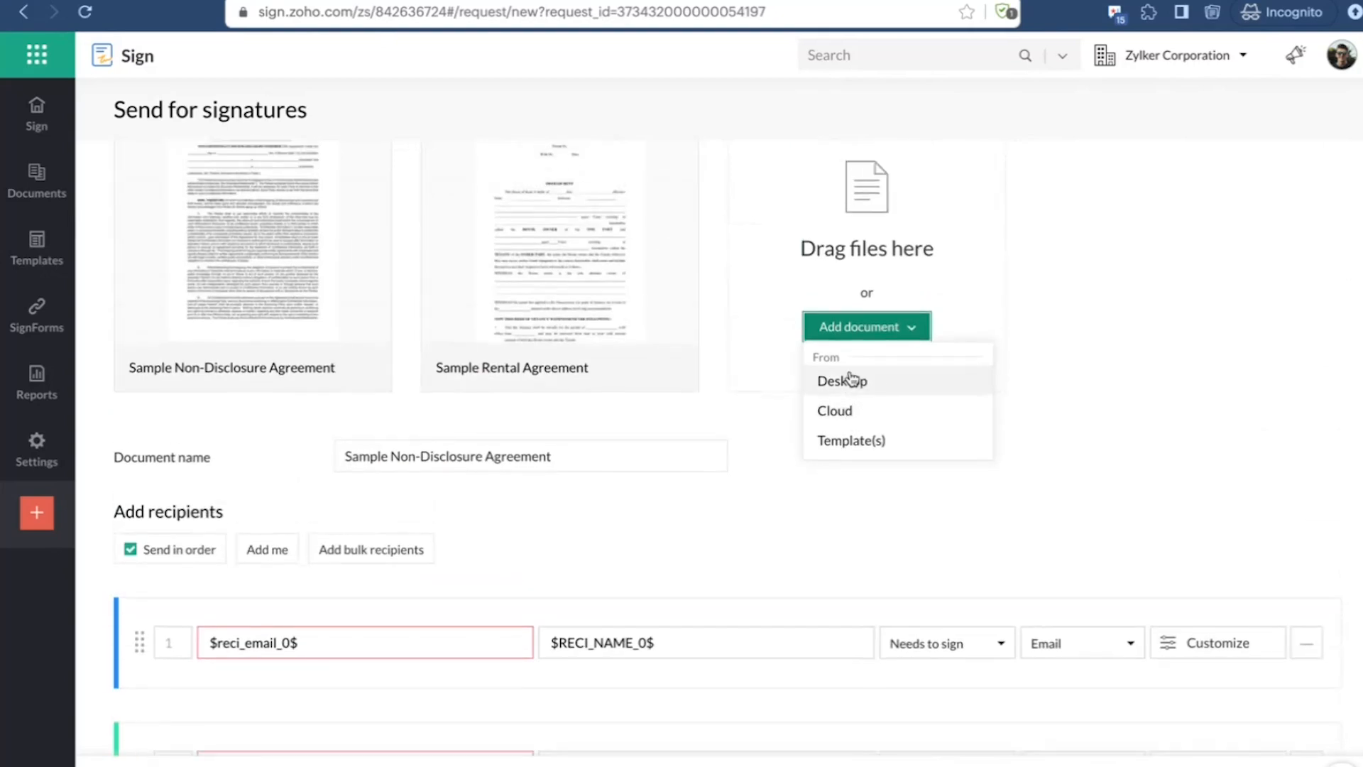
scroll(852, 376, "up", 1)
scroll(851, 377, "up", 1)
scroll(849, 376, "up", 1)
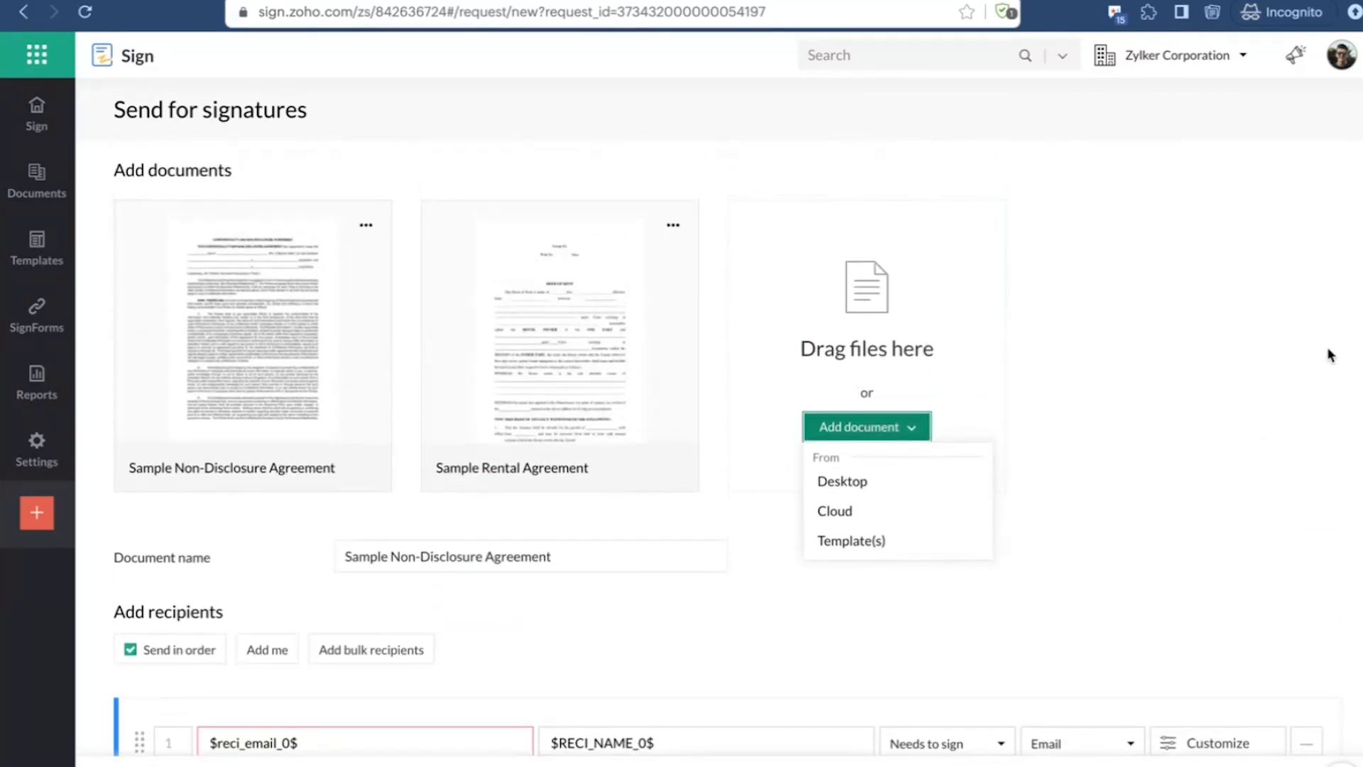
left_click(1238, 378)
scroll(627, 436, "down", 4)
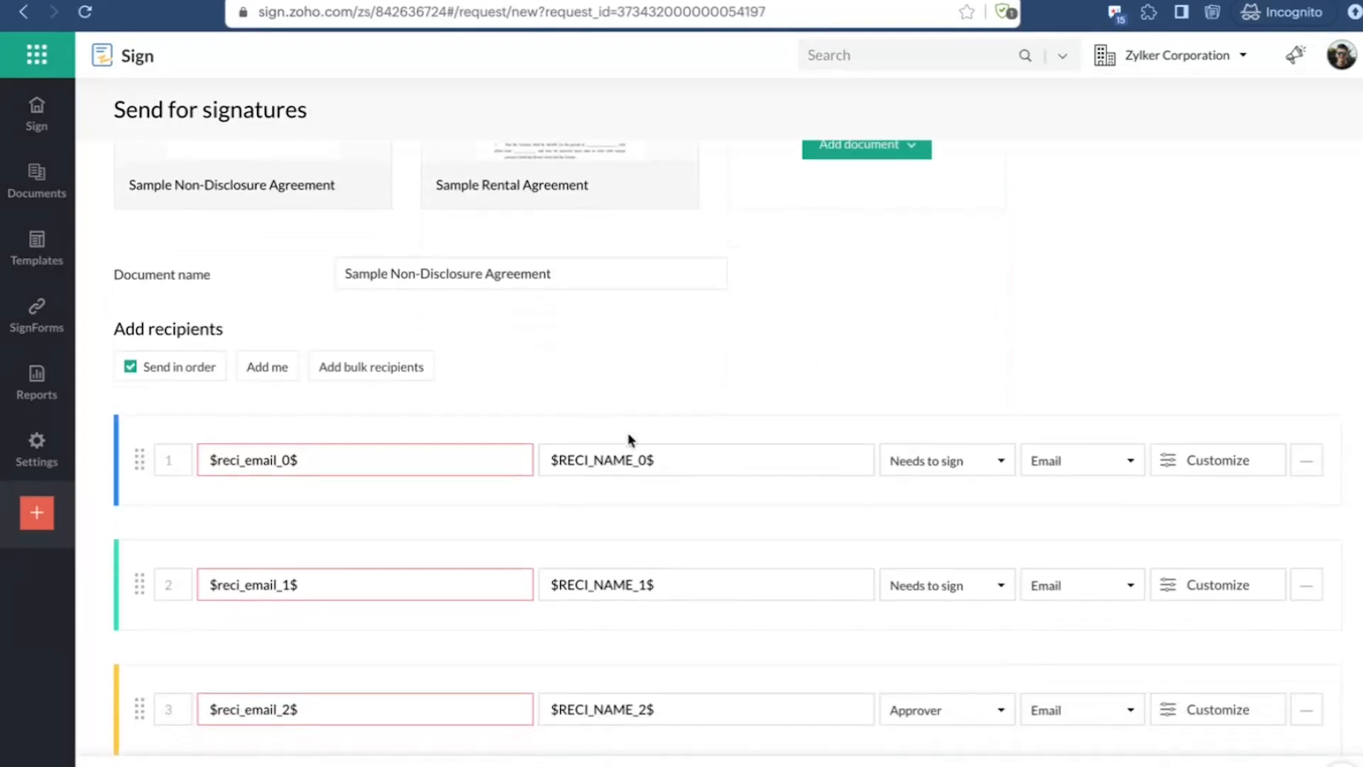
scroll(628, 438, "down", 5)
Step: View the list of all documents and the SignForms list
mouse_move(42, 199)
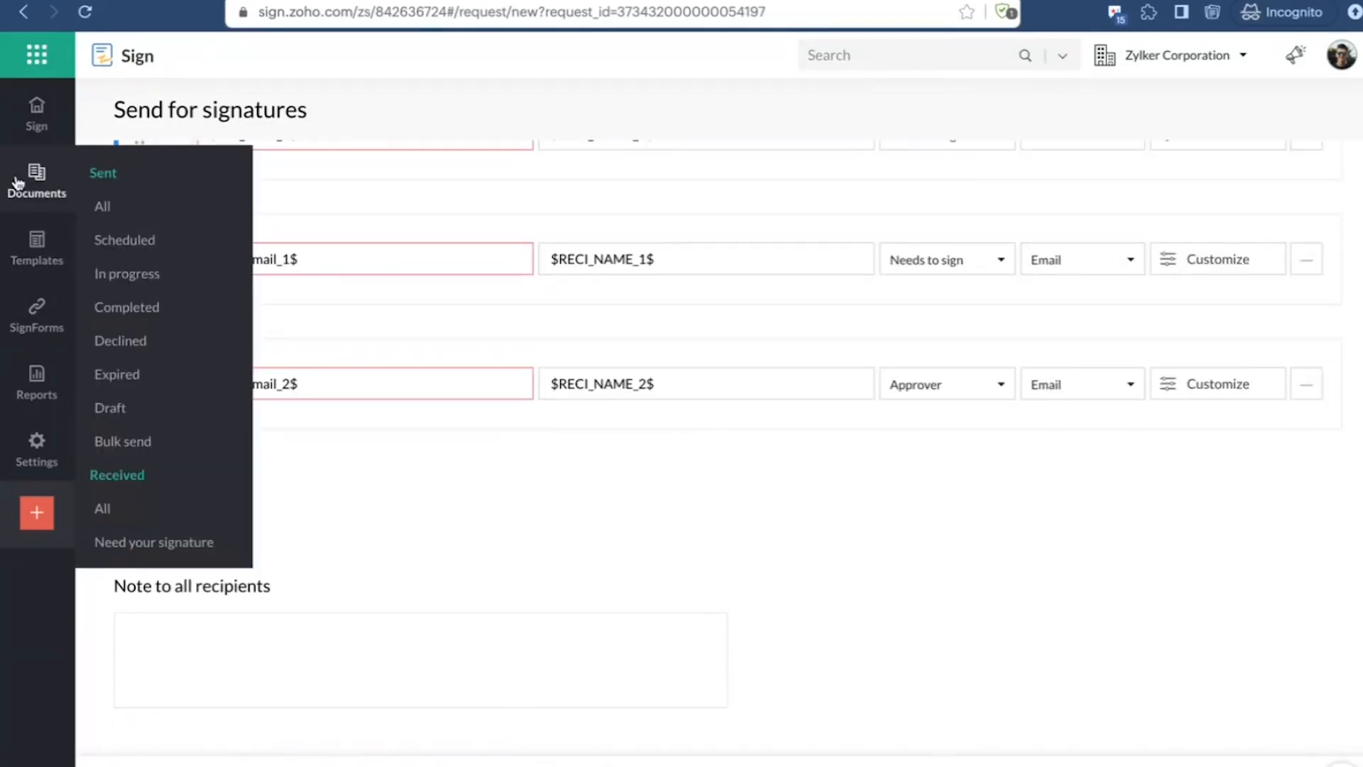
left_click(17, 183)
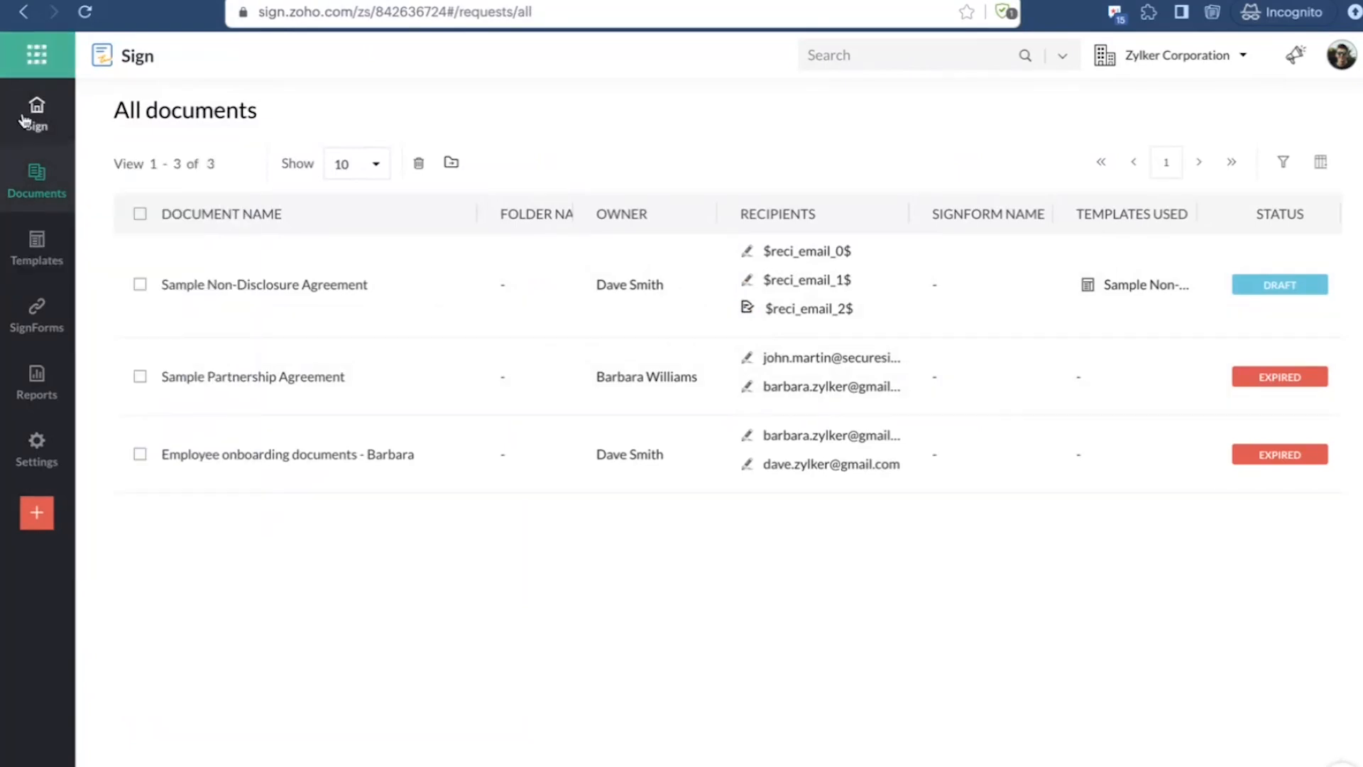
left_click(28, 266)
mouse_move(46, 355)
left_click(36, 309)
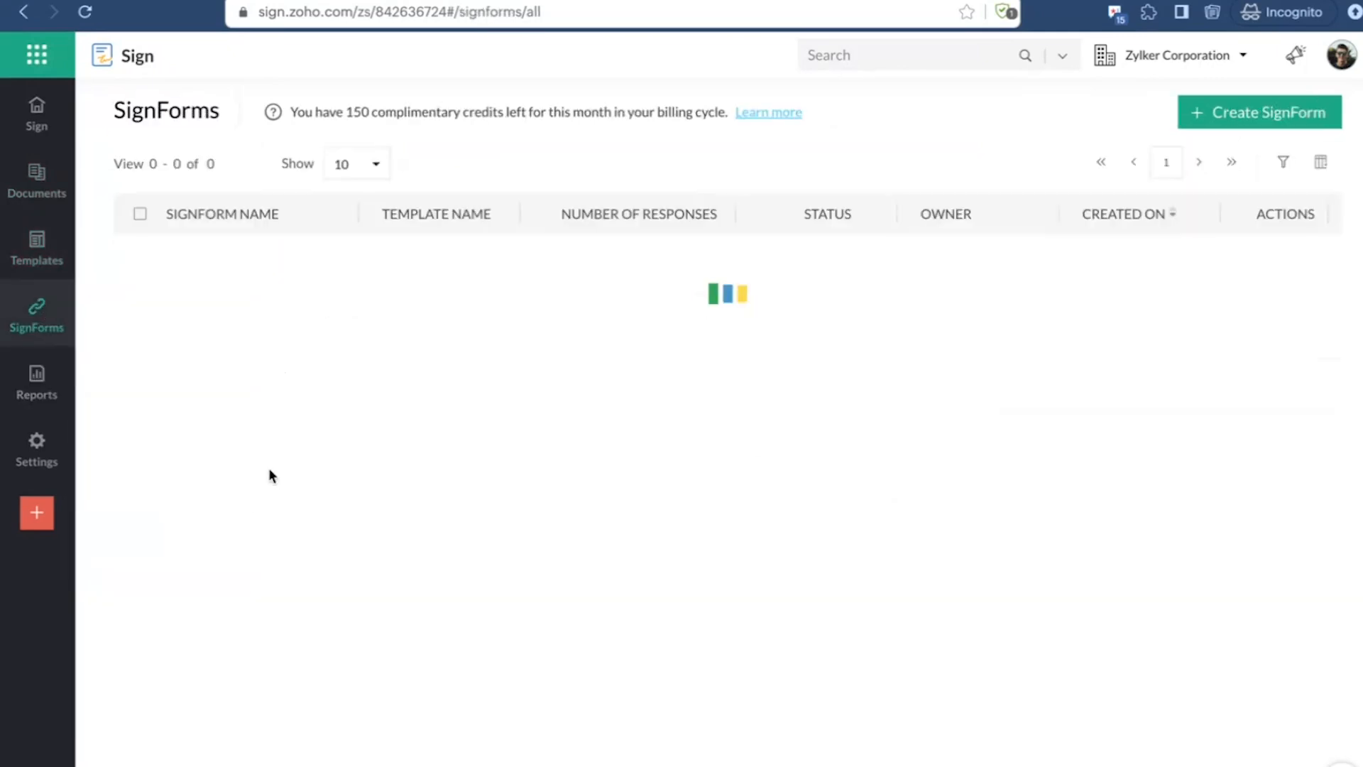
Step: Try to create a SignForm from the Sample Non-Disclosure Agreement template
left_click(37, 245)
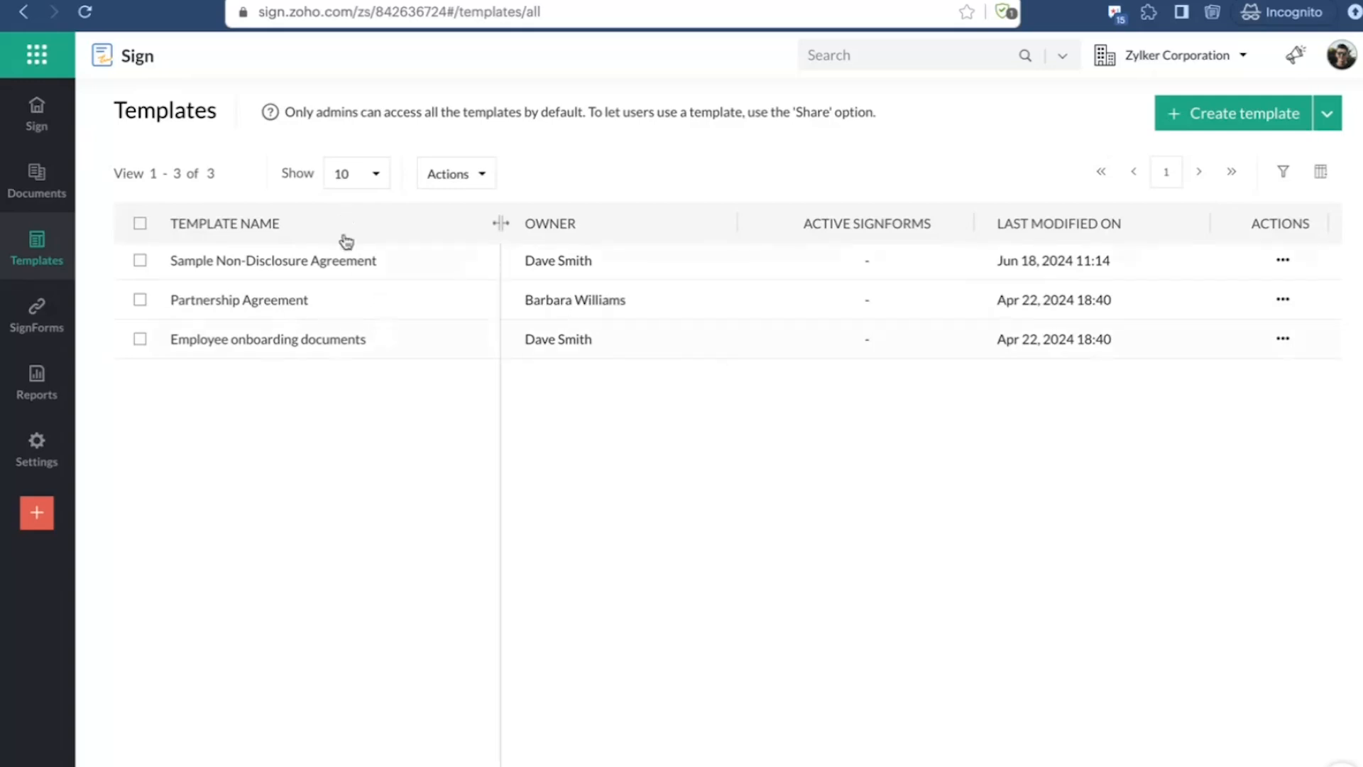
left_click(1282, 261)
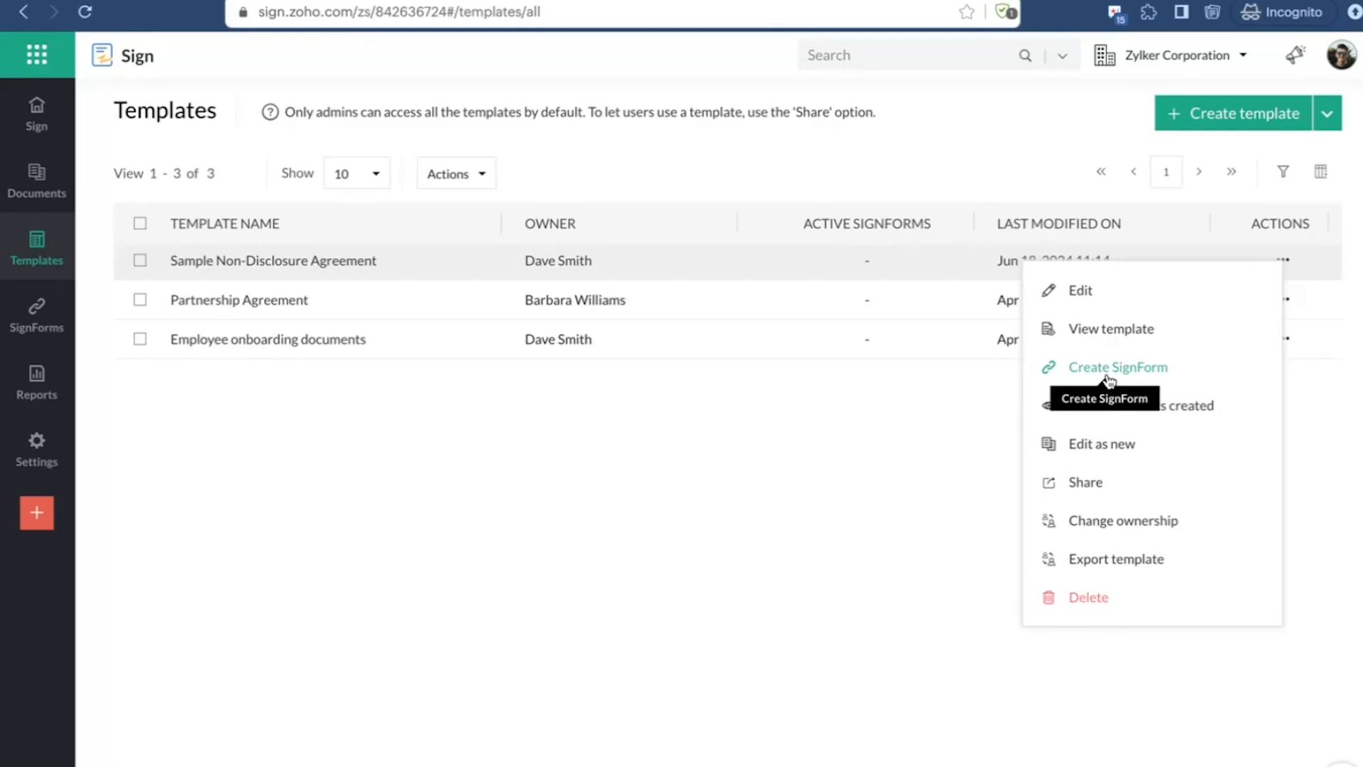
left_click(1109, 379)
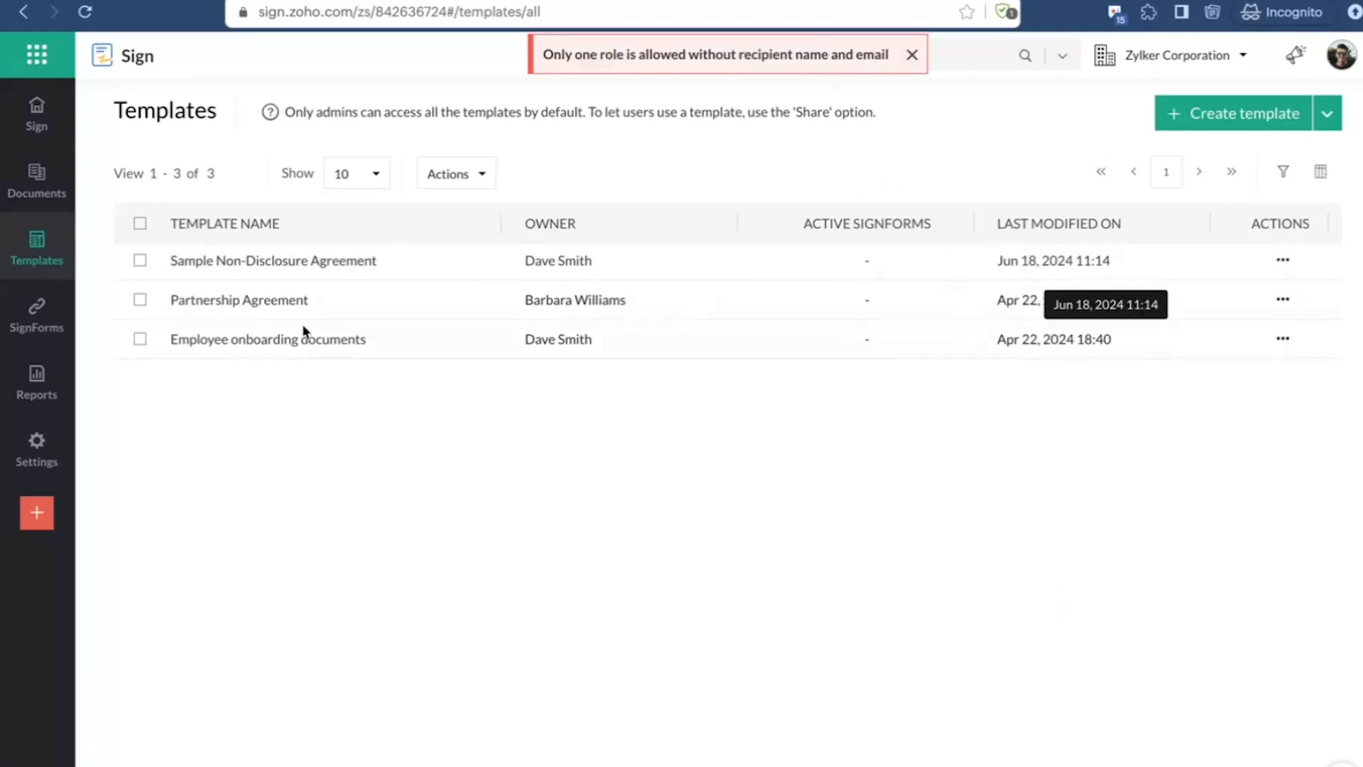
Step: Start a new template and upload Sample Social Media Policy.pdf from the Samples folder as its document
left_click(1279, 126)
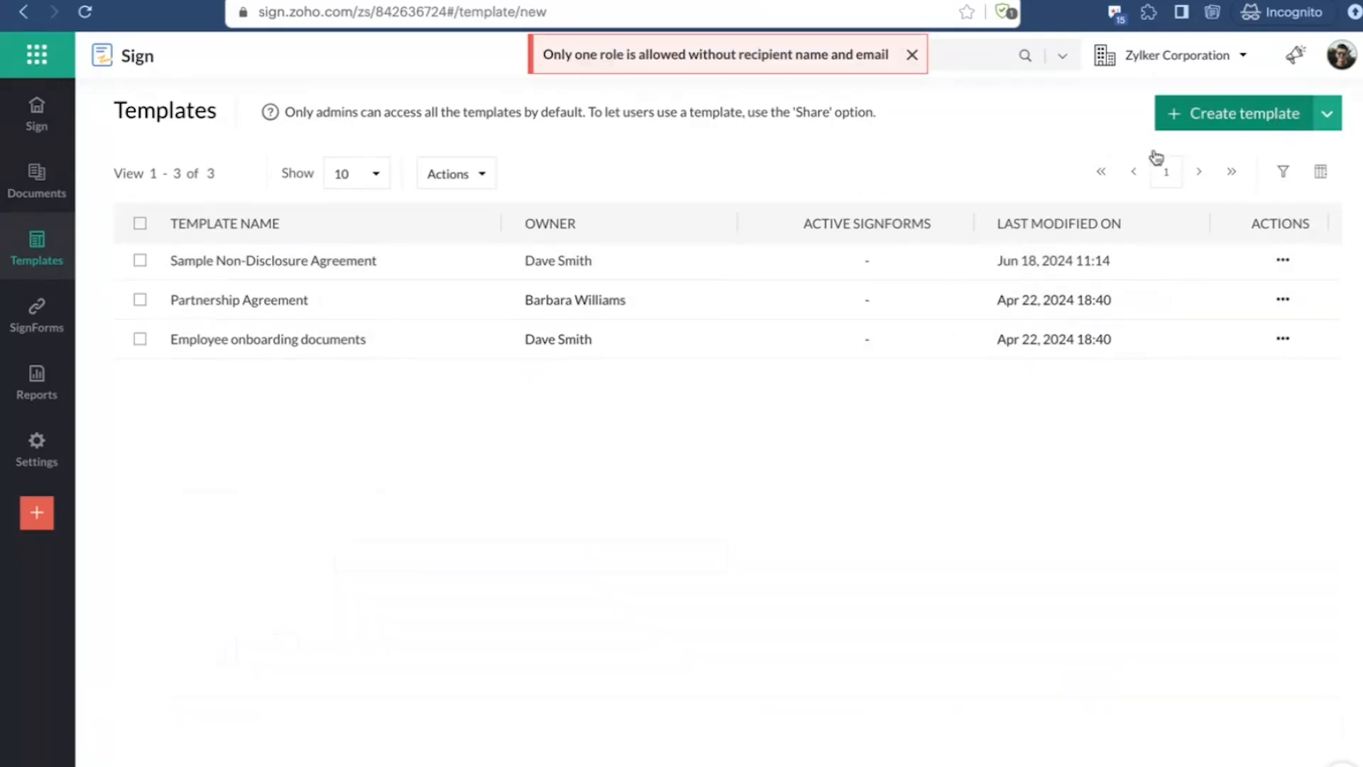
scroll(384, 558, "down", 3)
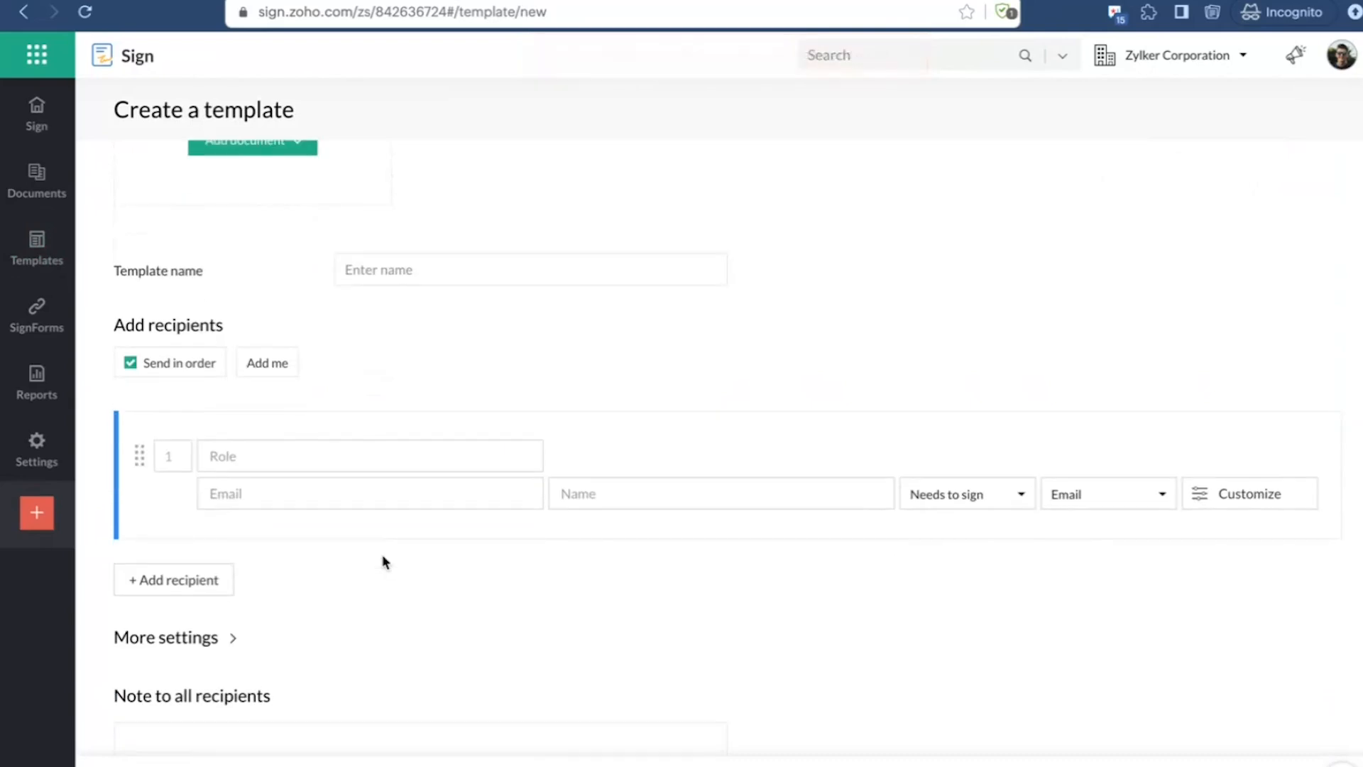
scroll(374, 499, "up", 5)
left_click(220, 415)
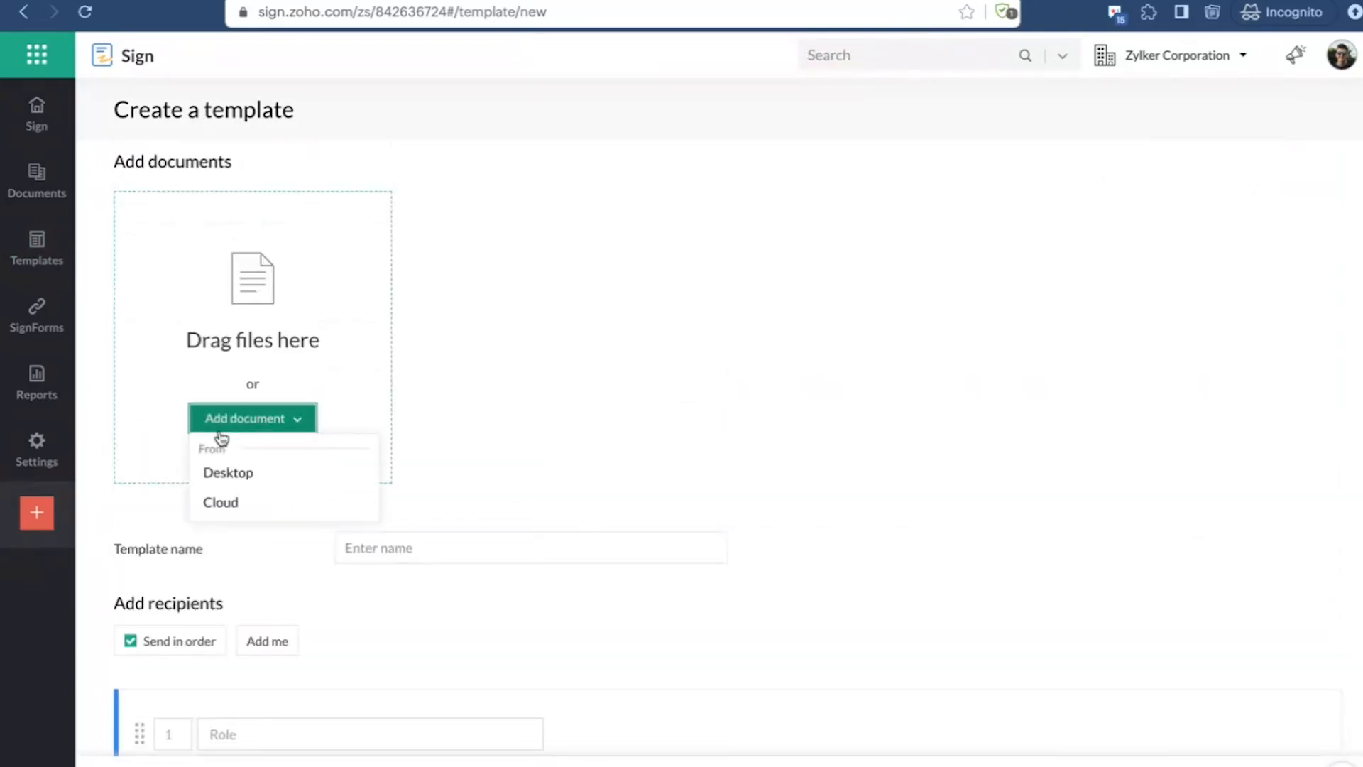
left_click(227, 475)
scroll(566, 523, "down", 3)
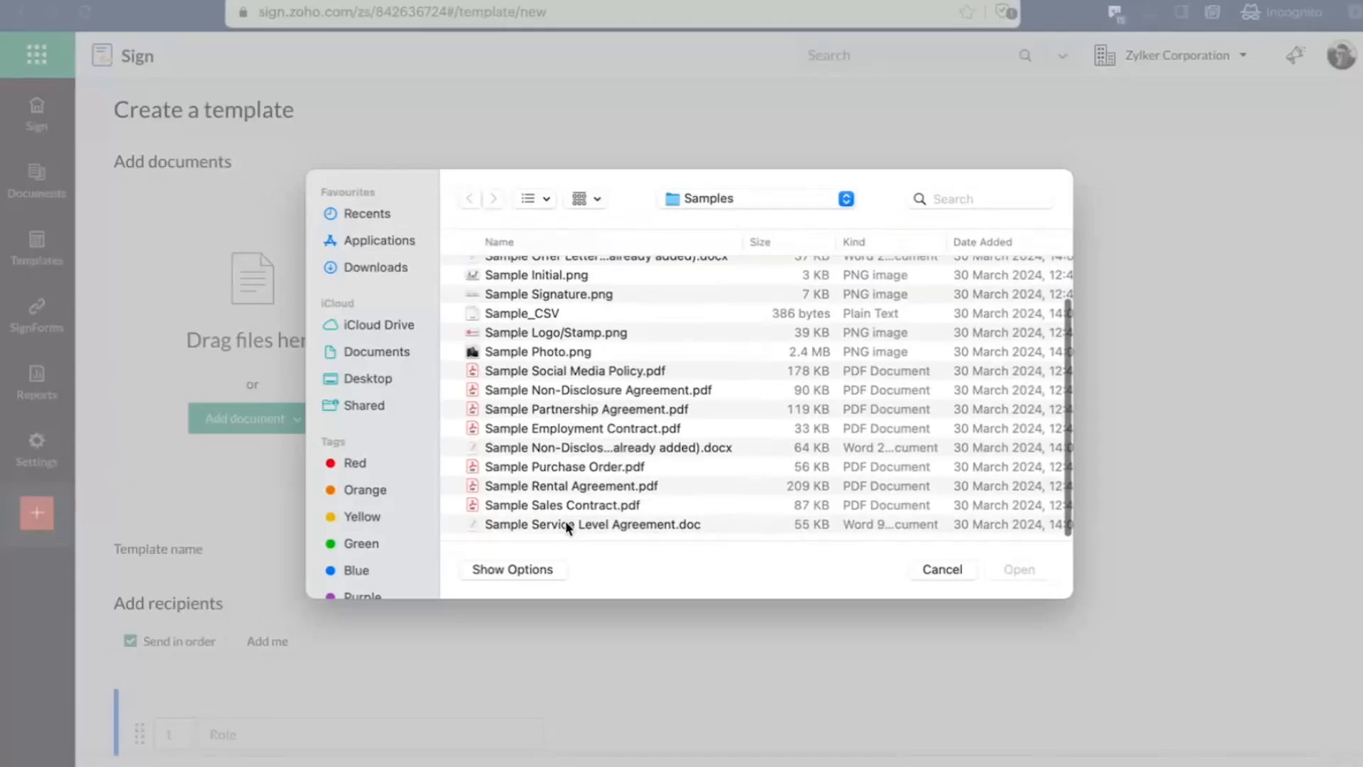
left_click(599, 377)
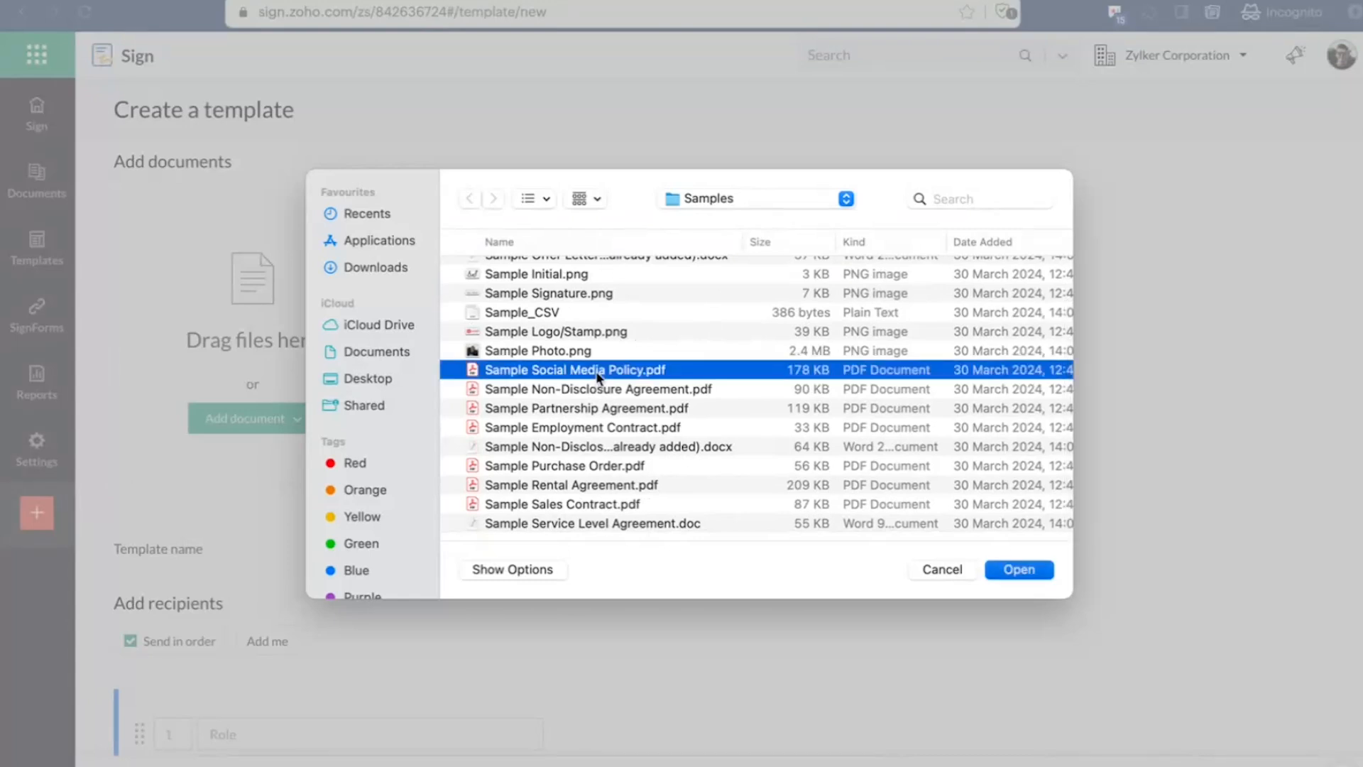
double_click(599, 377)
scroll(712, 531, "down", 2)
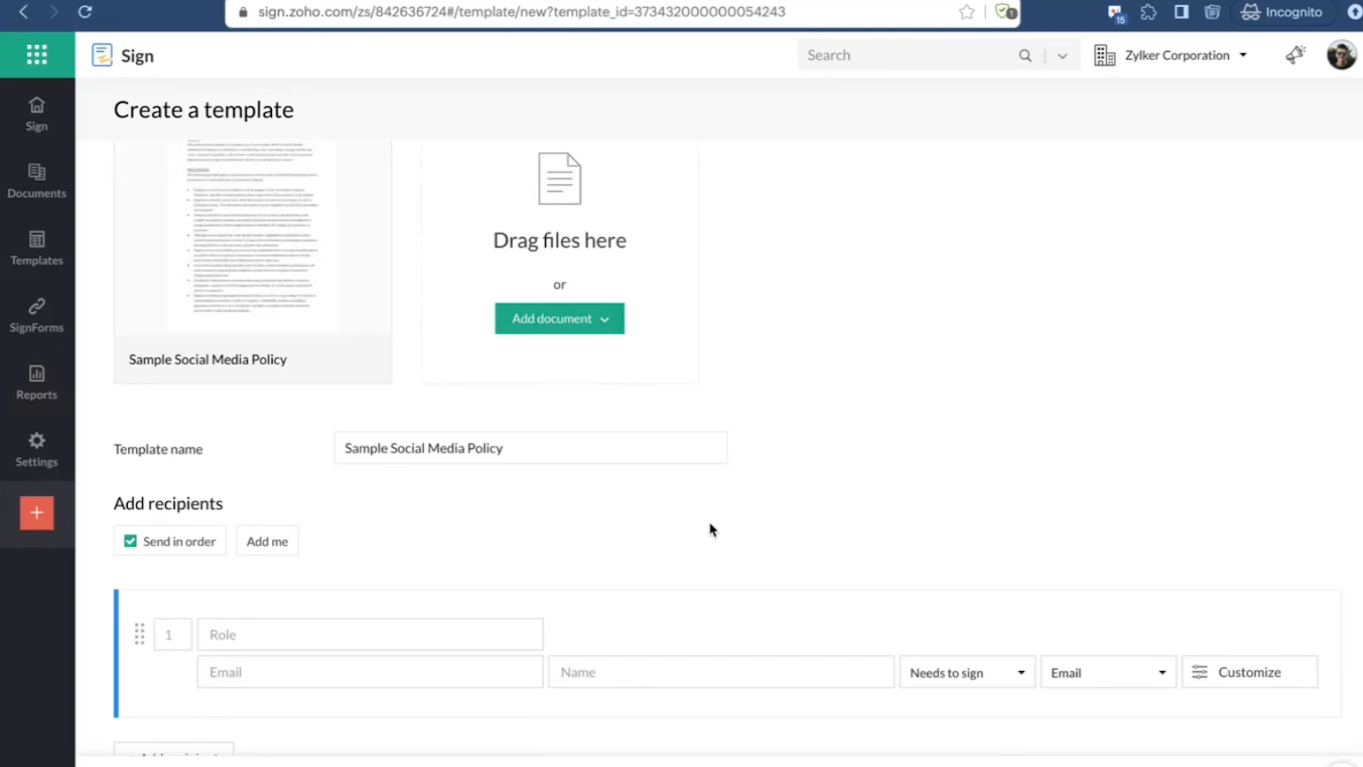
scroll(712, 530, "up", 1)
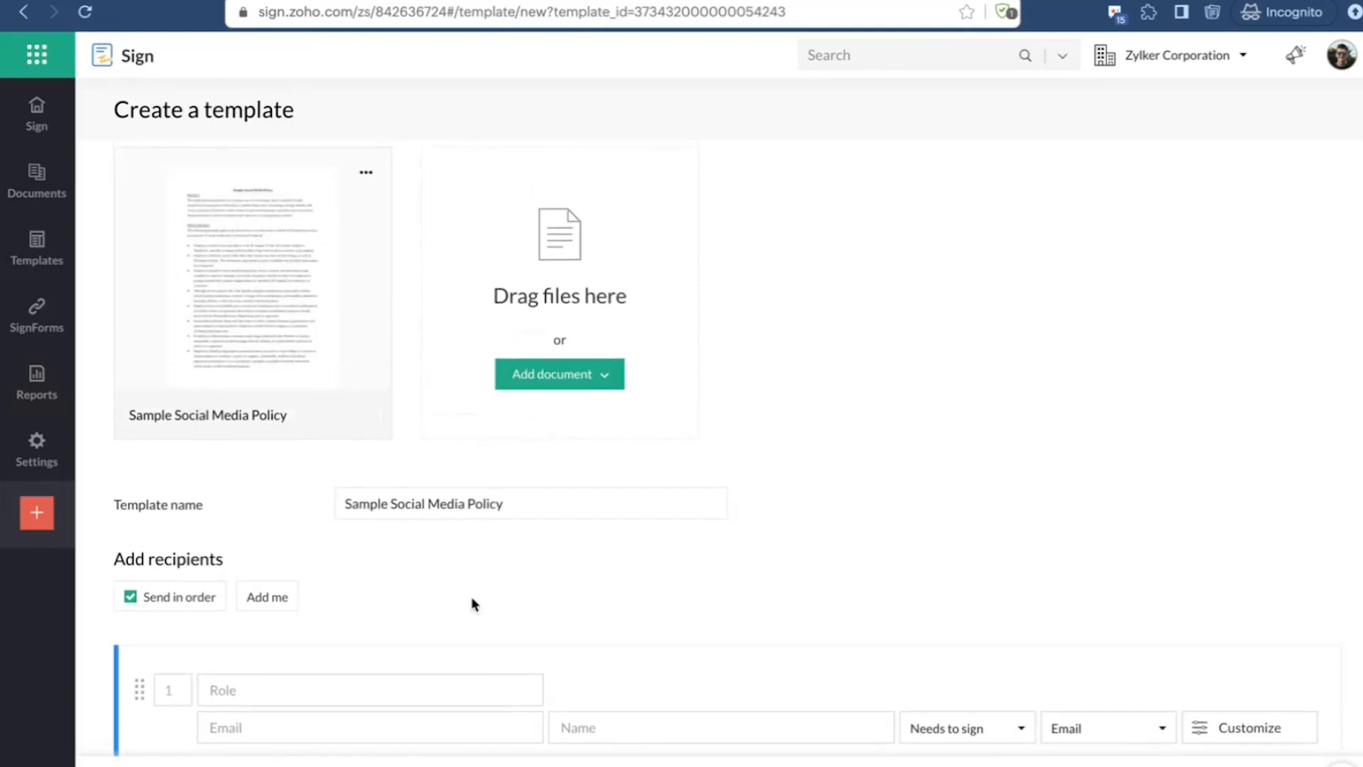
scroll(474, 604, "down", 2)
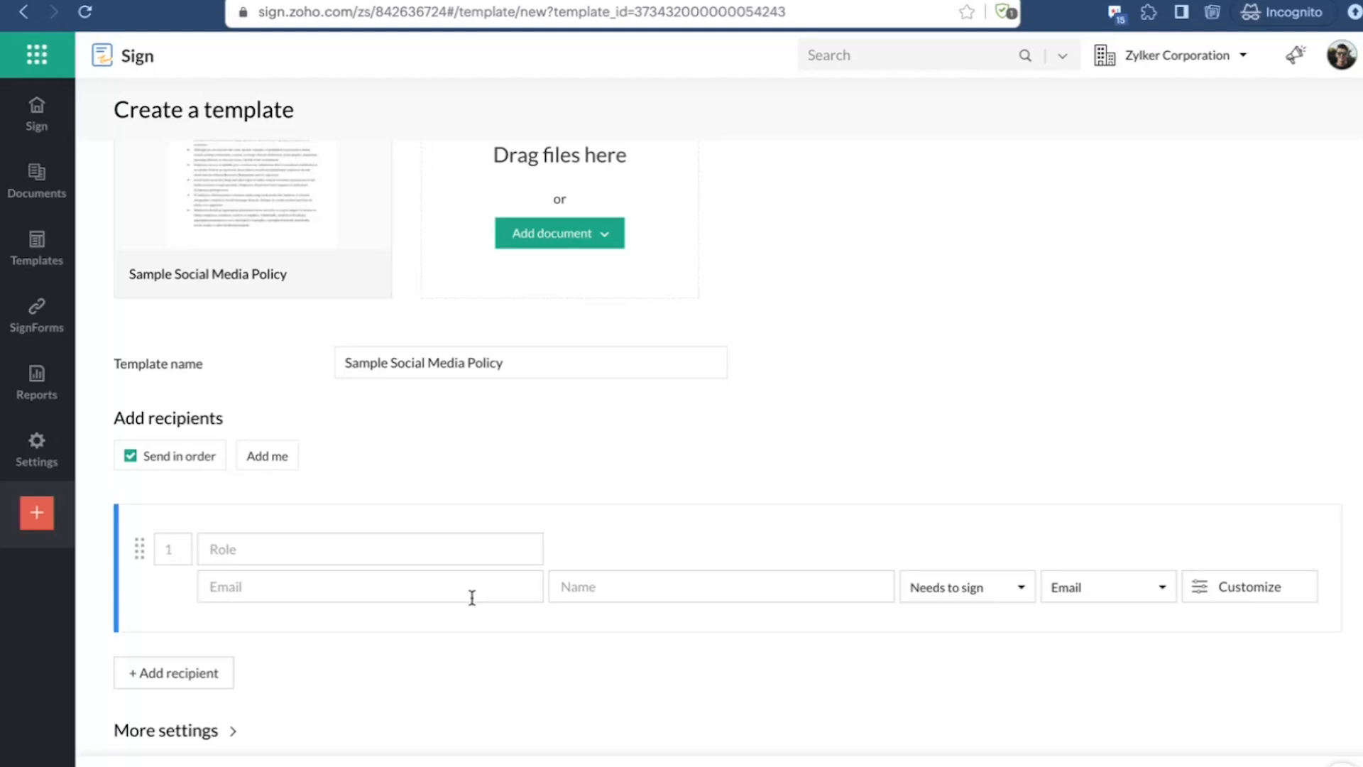
scroll(472, 600, "up", 2)
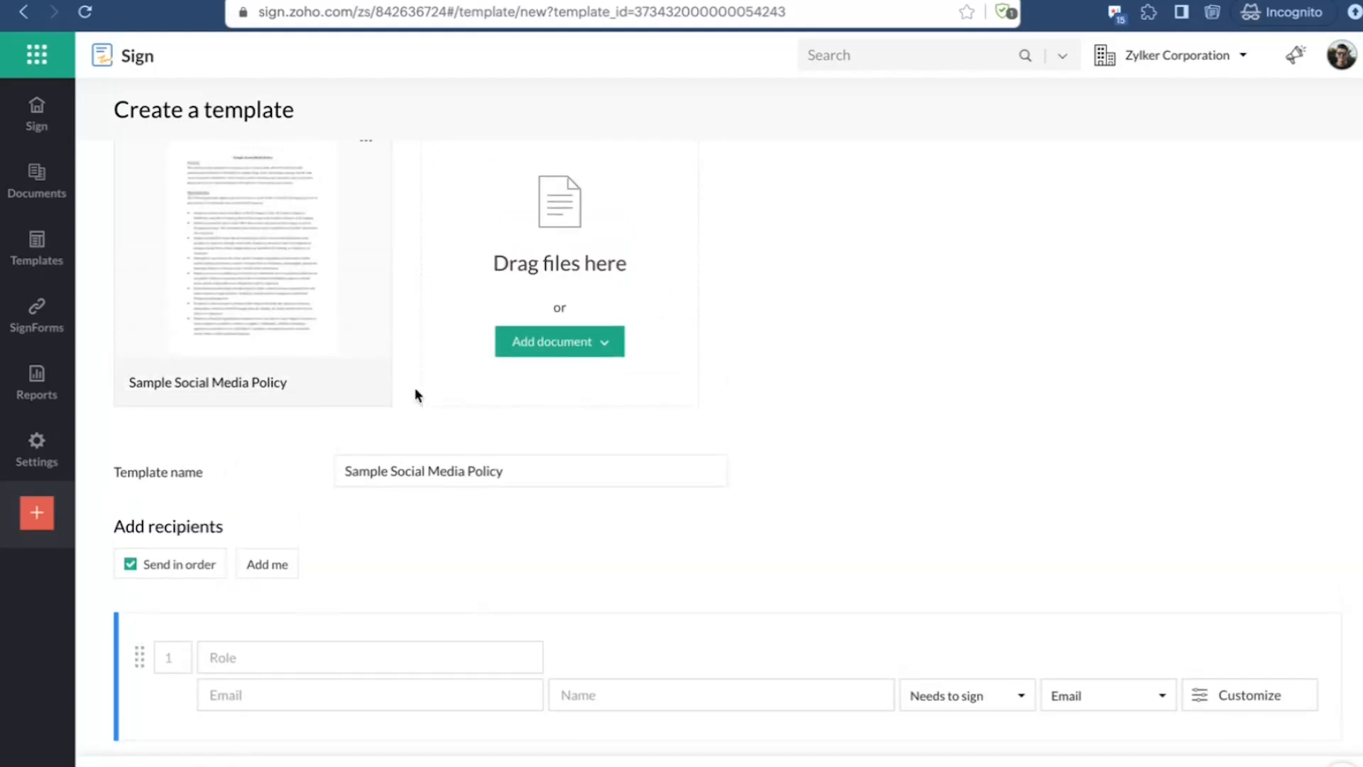
Step: Add a signing recipient with the role Potential Candidate to the Sample Social Media Policy template and continue to field placement
scroll(328, 373, "up", 2)
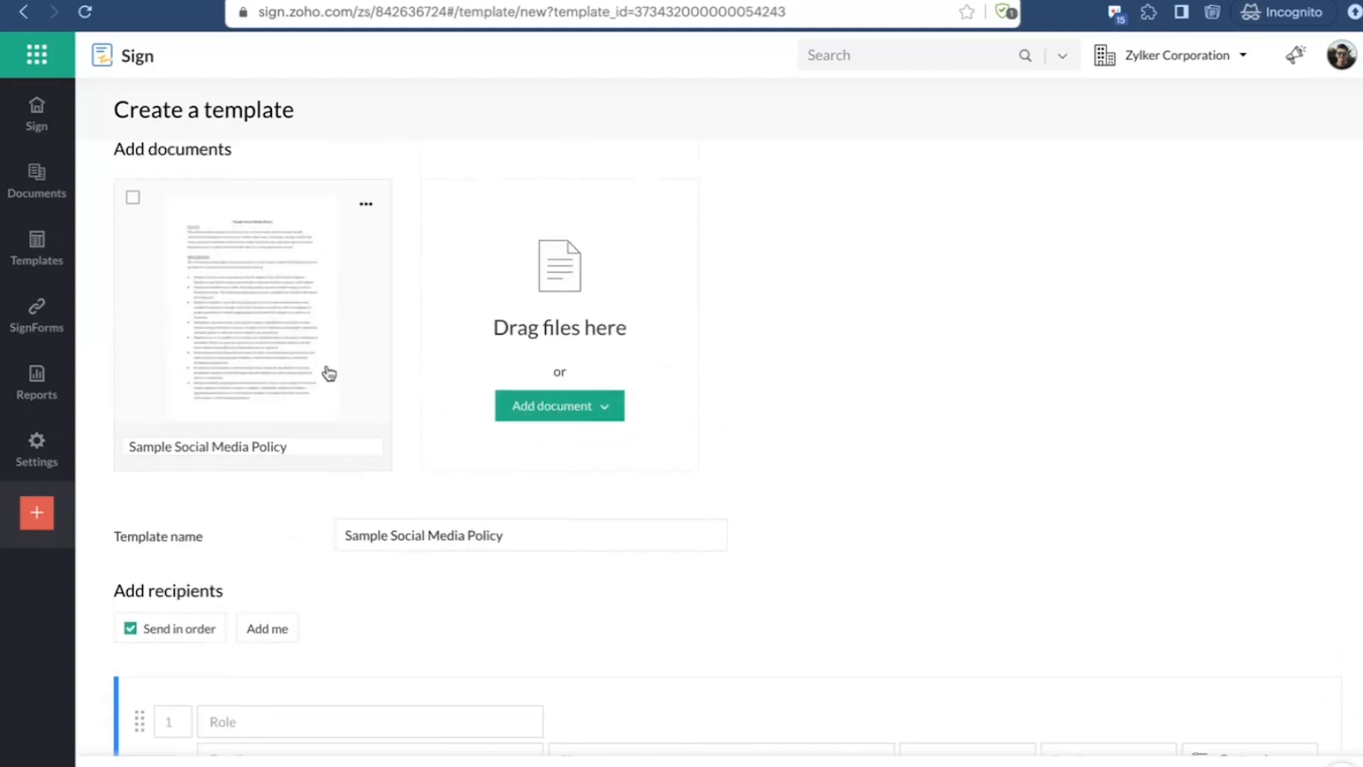
scroll(329, 373, "up", 1)
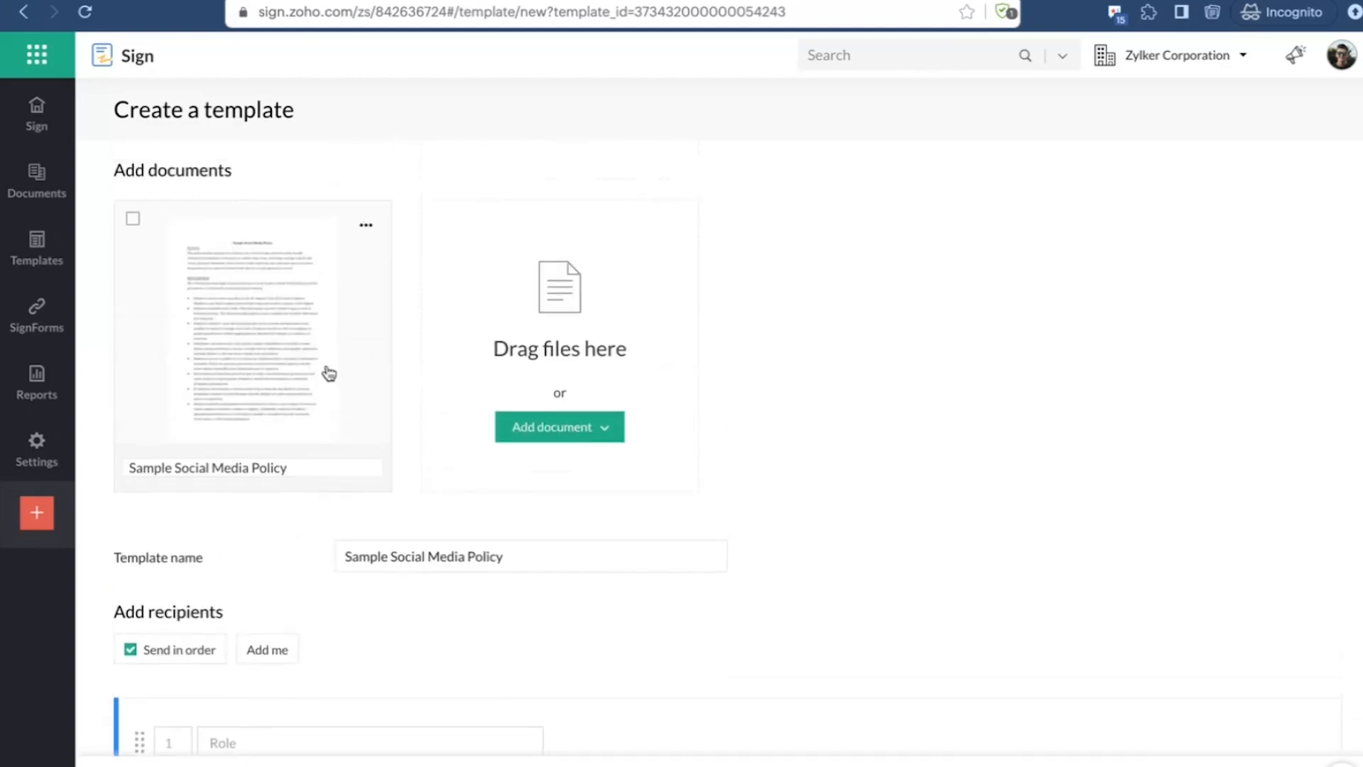
scroll(334, 401, "down", 2)
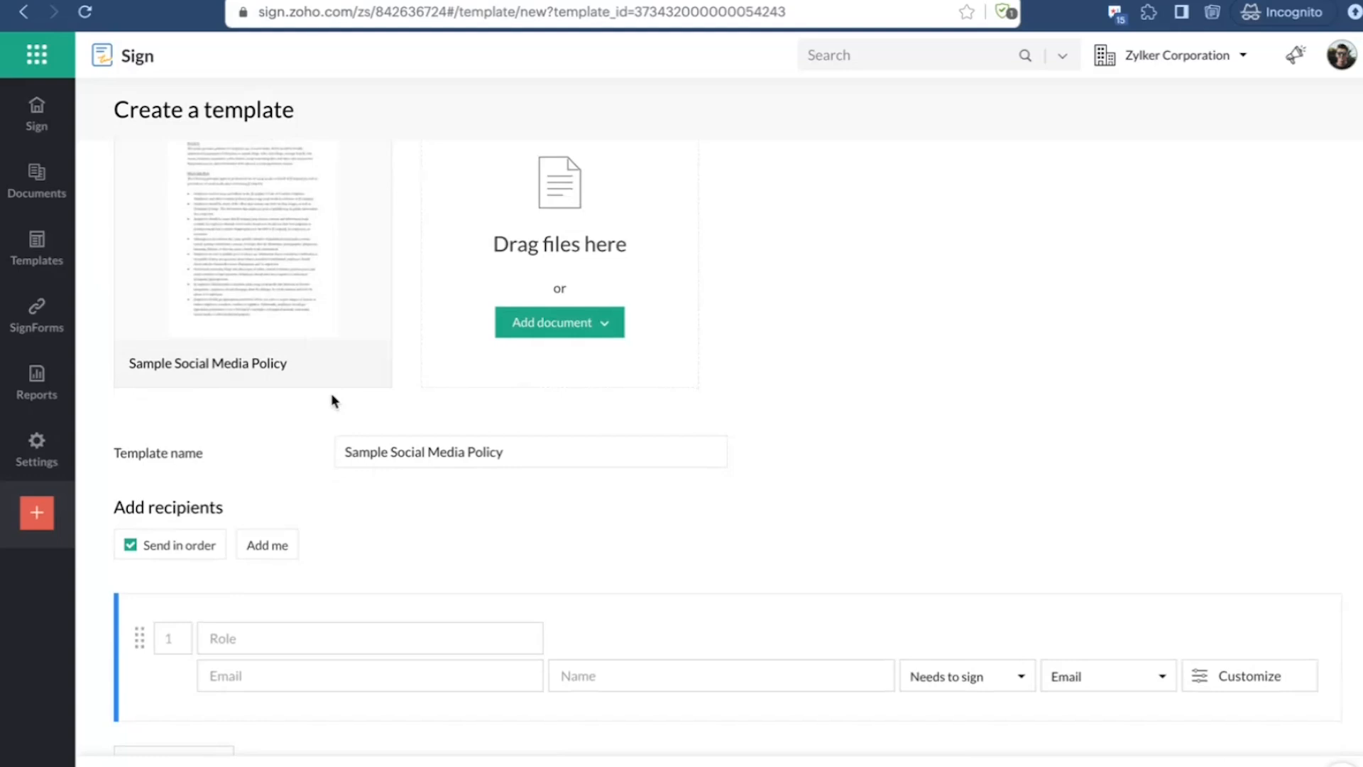
scroll(331, 400, "up", 2)
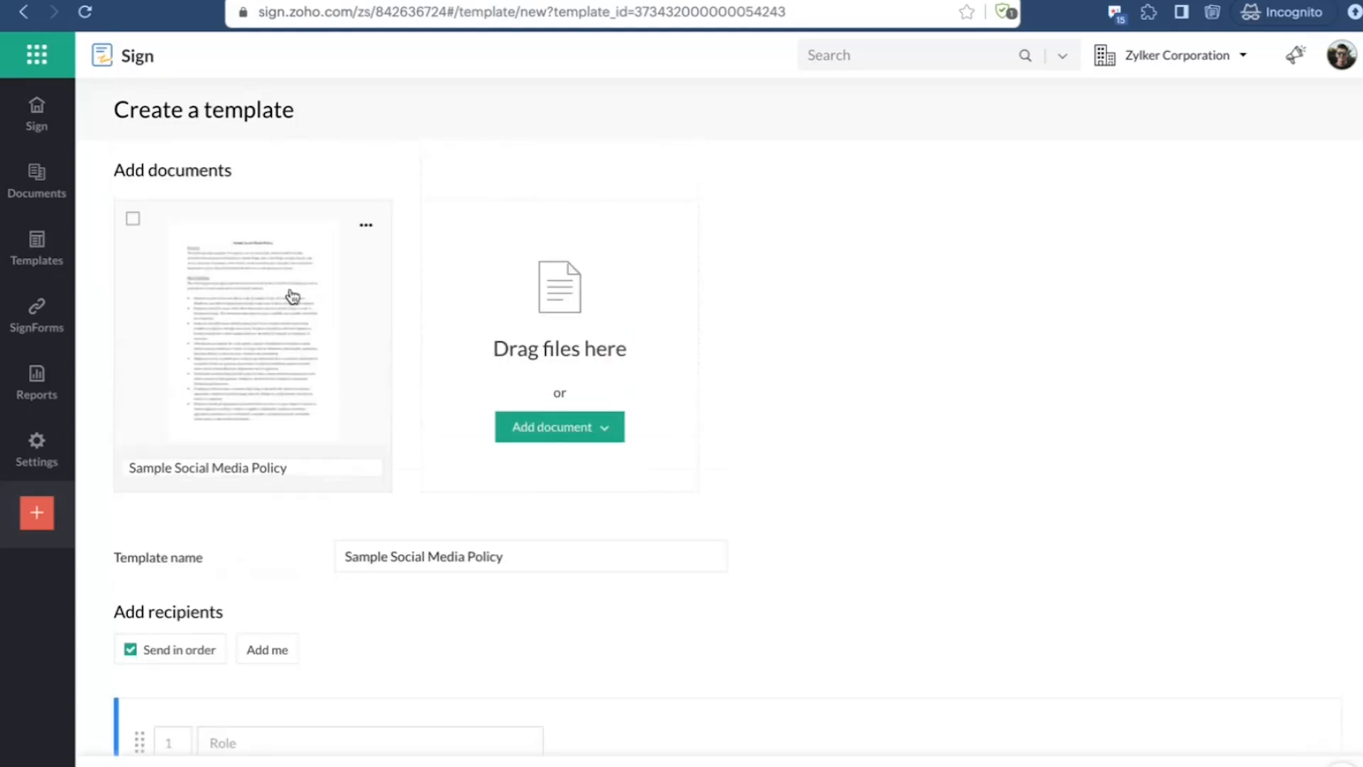
scroll(291, 297, "down", 7)
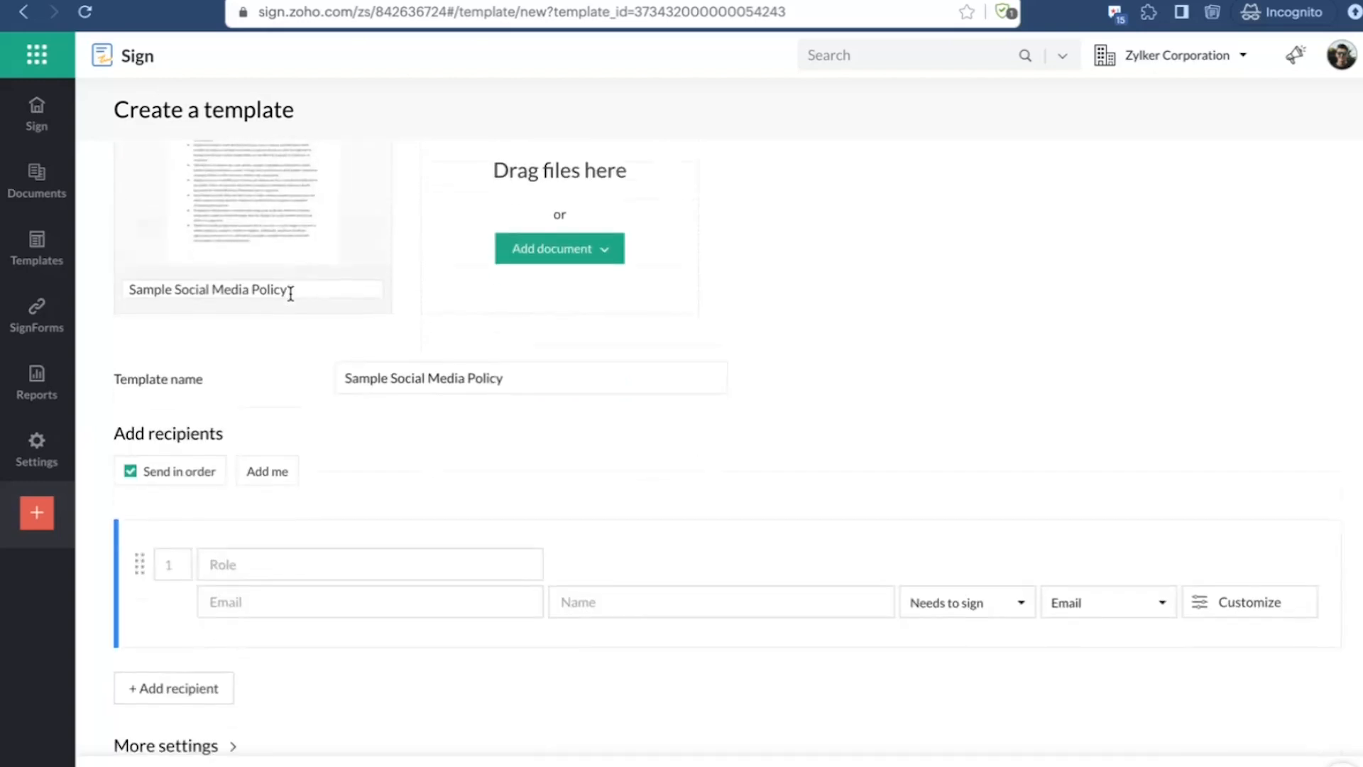
left_click(261, 370)
type("Potential Candidate")
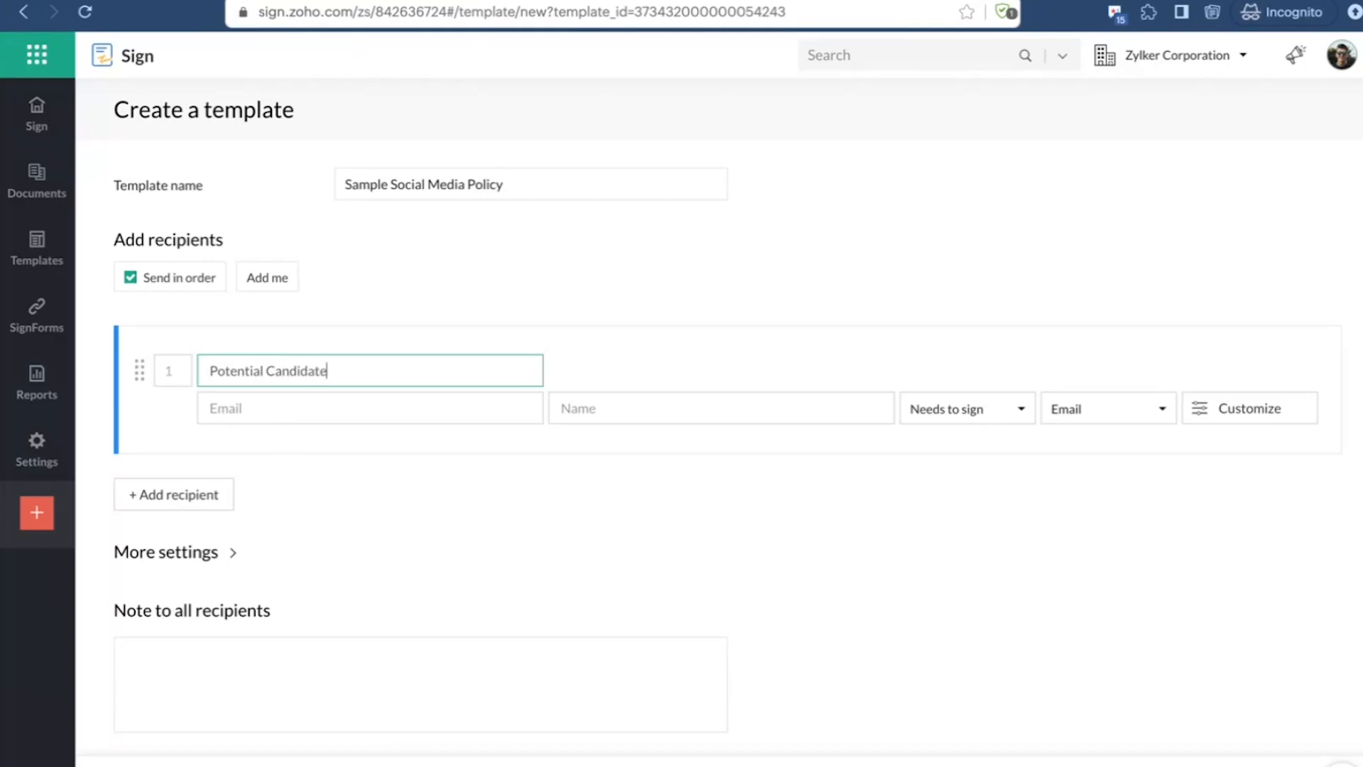
left_click(459, 447)
scroll(459, 448, "down", 1)
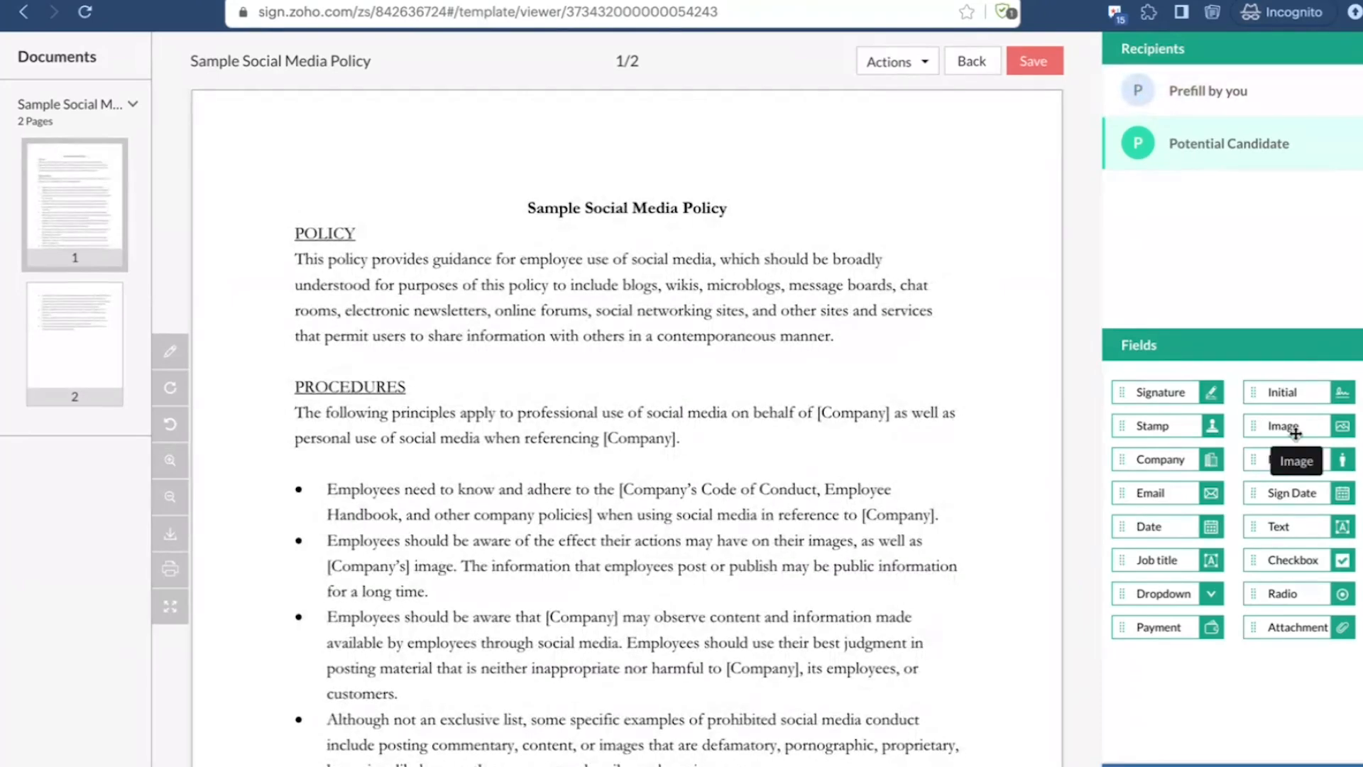
Step: Place a Full name field above the title on page 1 and a Signature field below the text on page 2, and save the template
mouse_move(1295, 461)
left_mouse_down()
mouse_move(1072, 431)
mouse_move(350, 136)
left_mouse_up()
scroll(754, 548, "down", 15)
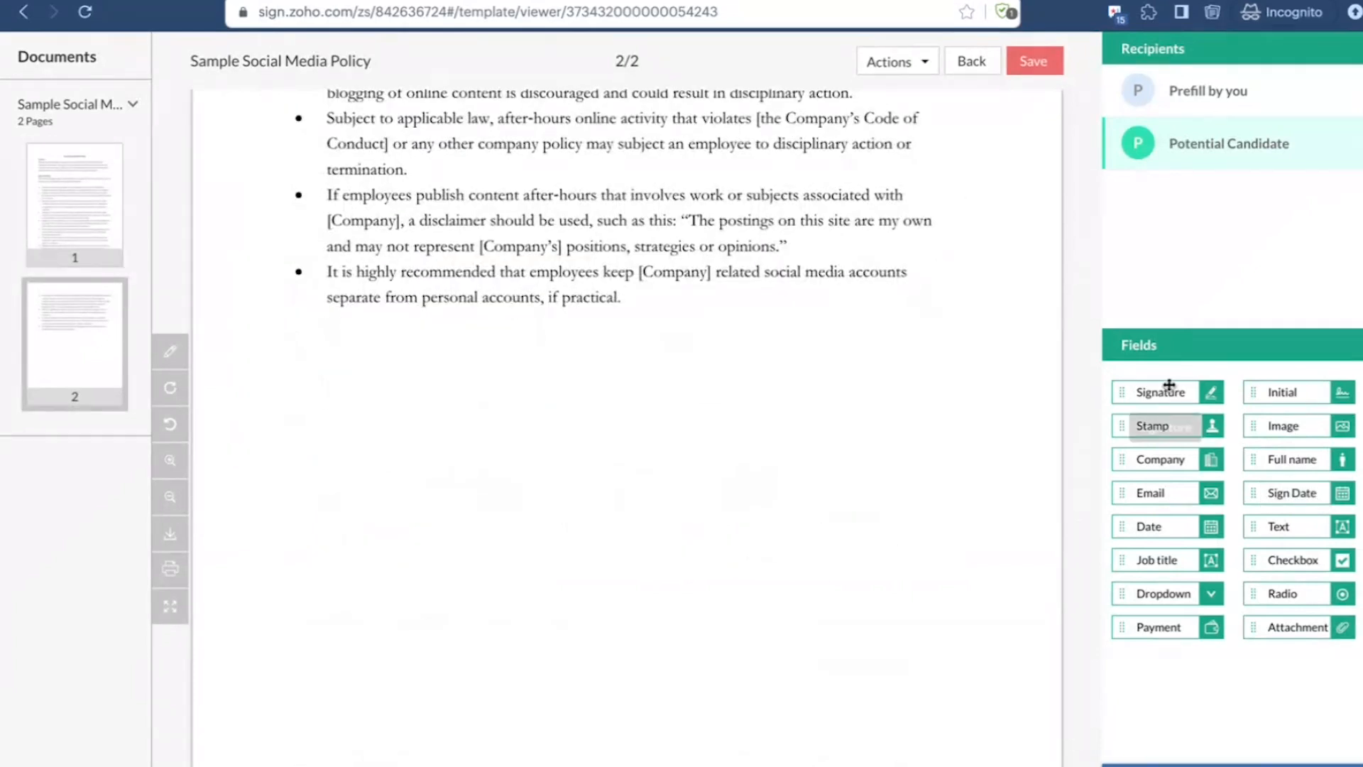
left_click_drag(1163, 392, 801, 386)
left_click(1023, 64)
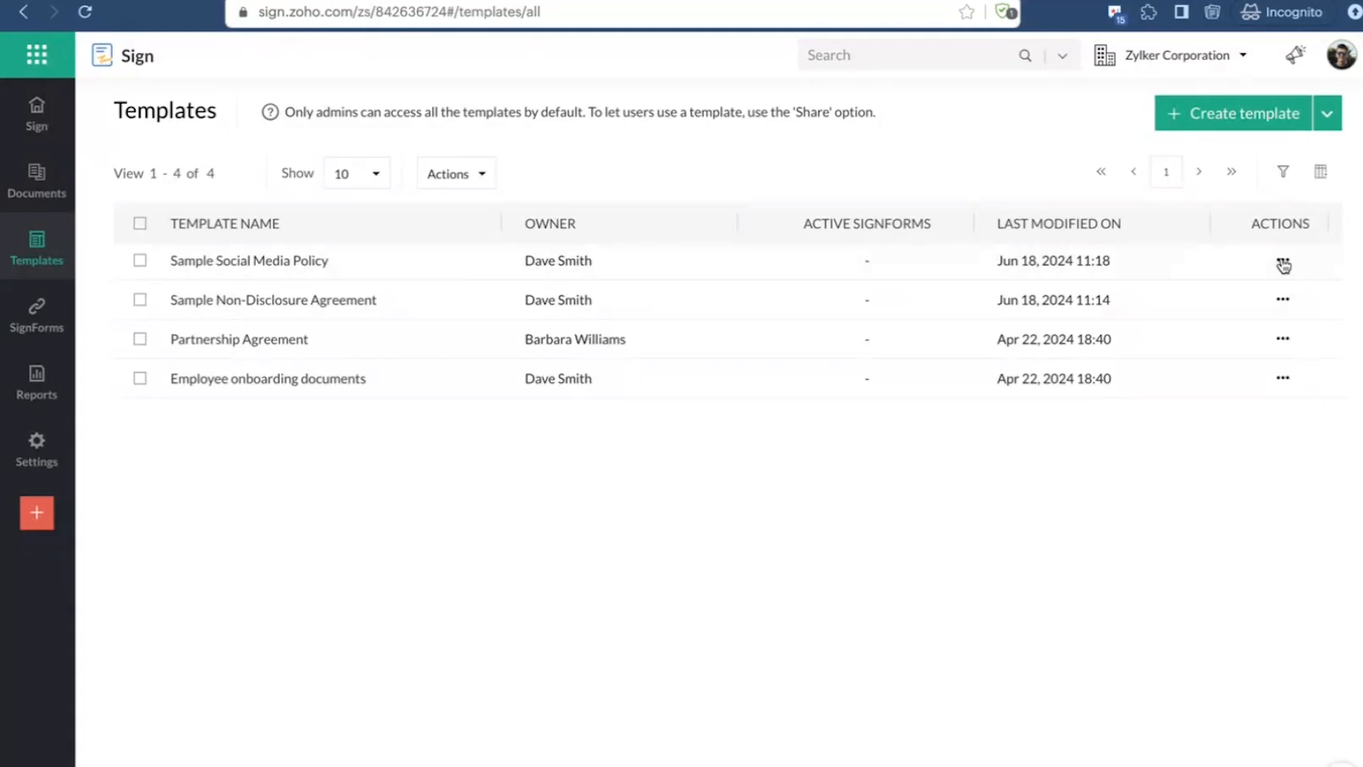
Step: Create a SignForm named SMP for lease from the Sample Social Media Policy template
left_click(1284, 262)
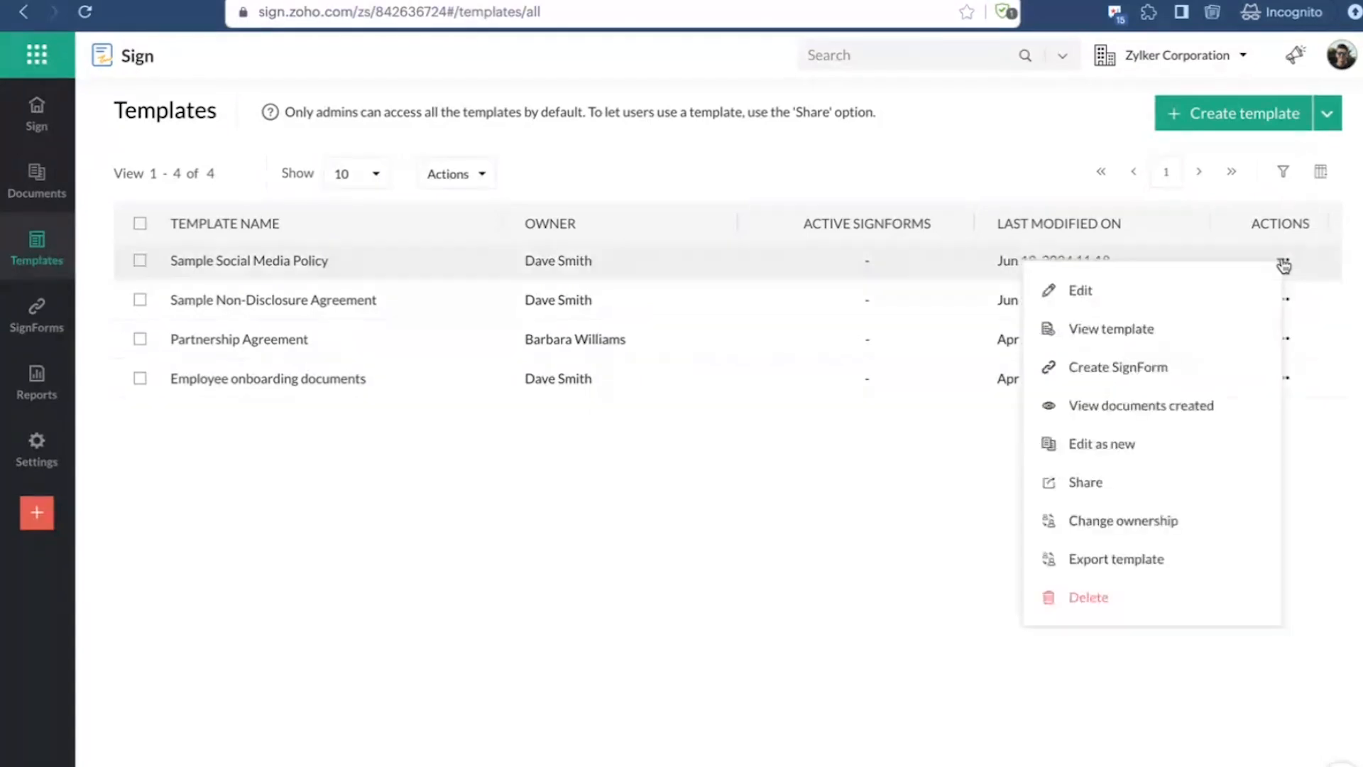
left_click(1102, 382)
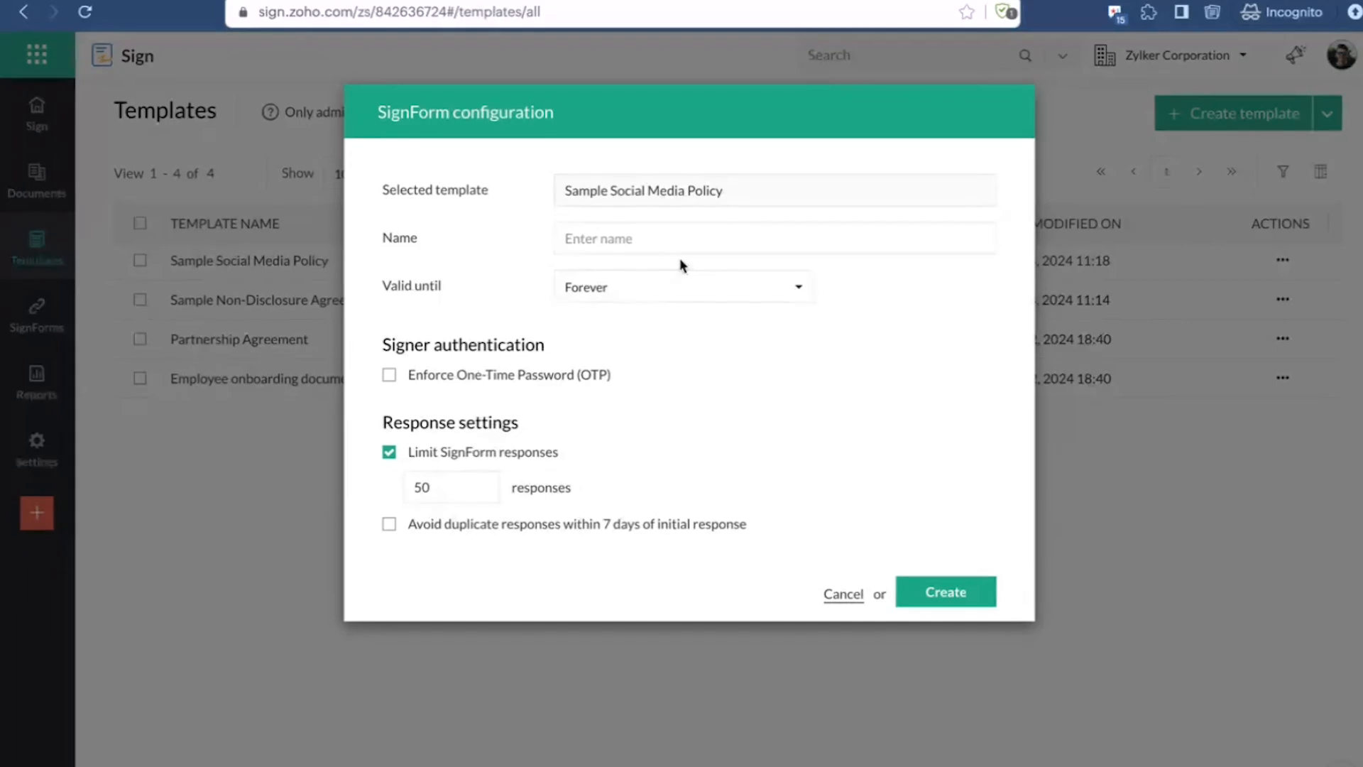
left_click(617, 230)
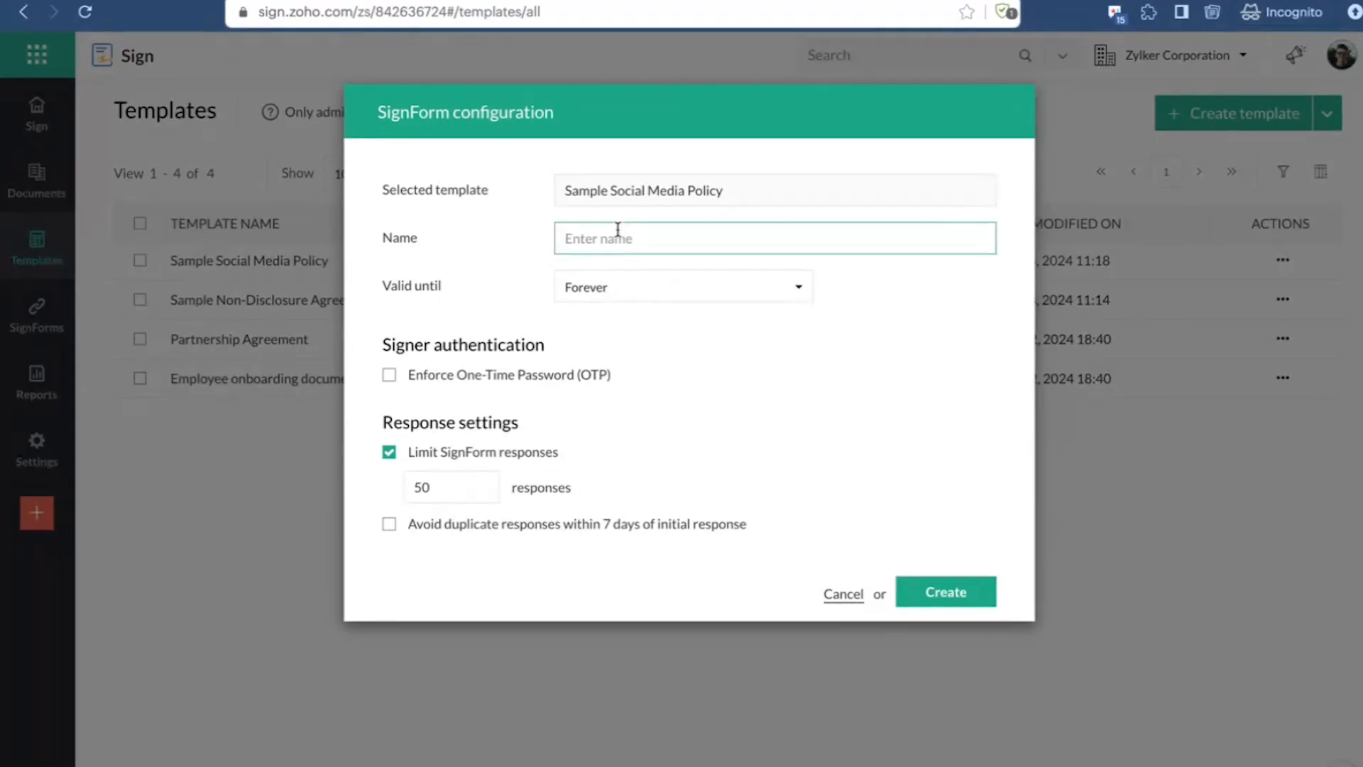
type("SMP for lease")
left_click(952, 592)
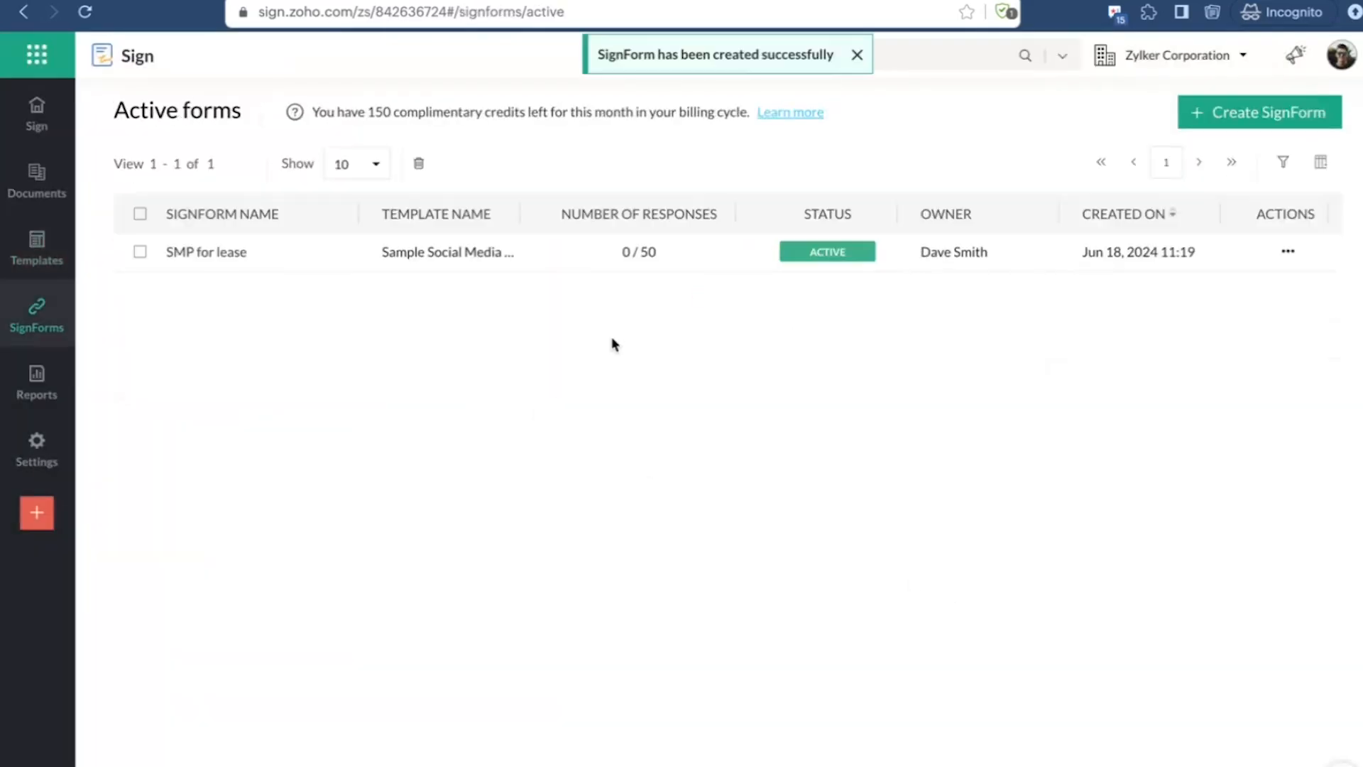
Step: Copy the URL of the SMP for lease SignForm and open it in a new browser tab
left_click(63, 261)
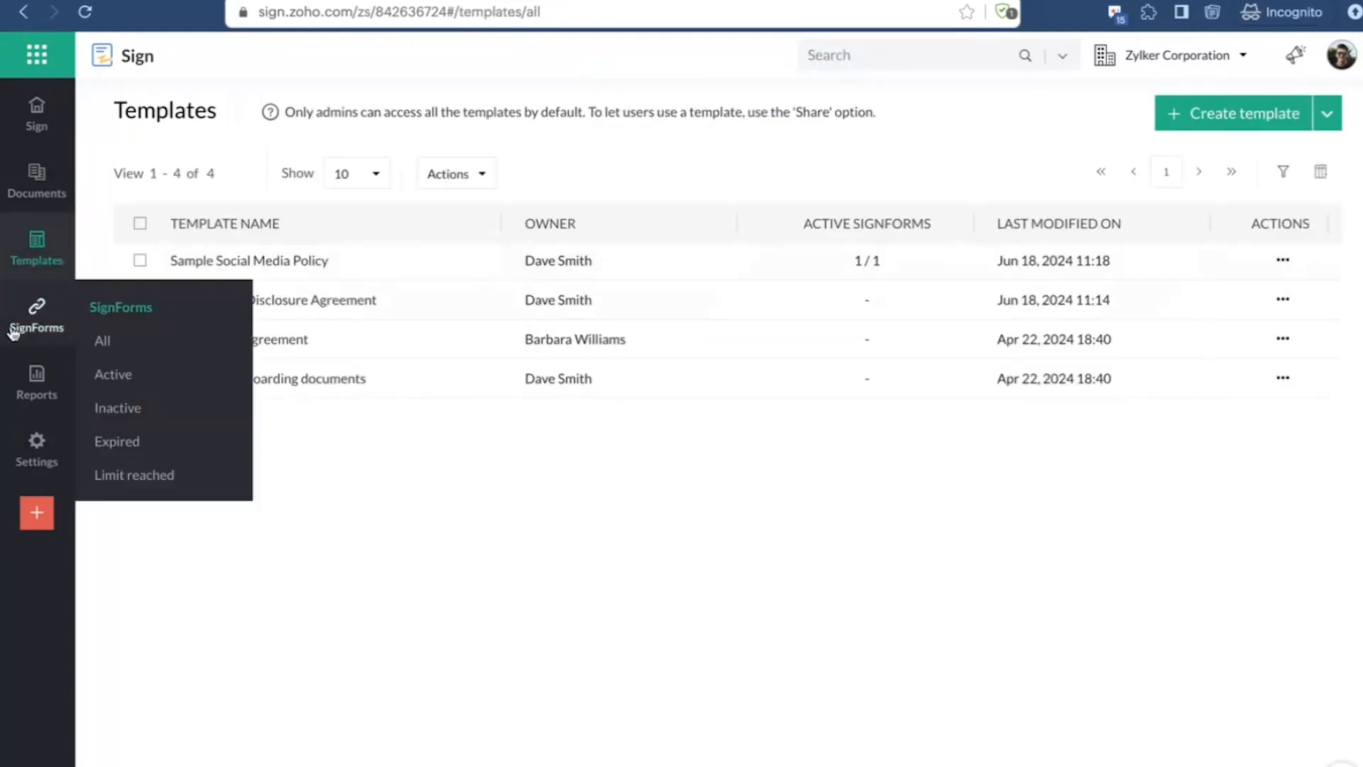
left_click(36, 306)
left_click(1288, 254)
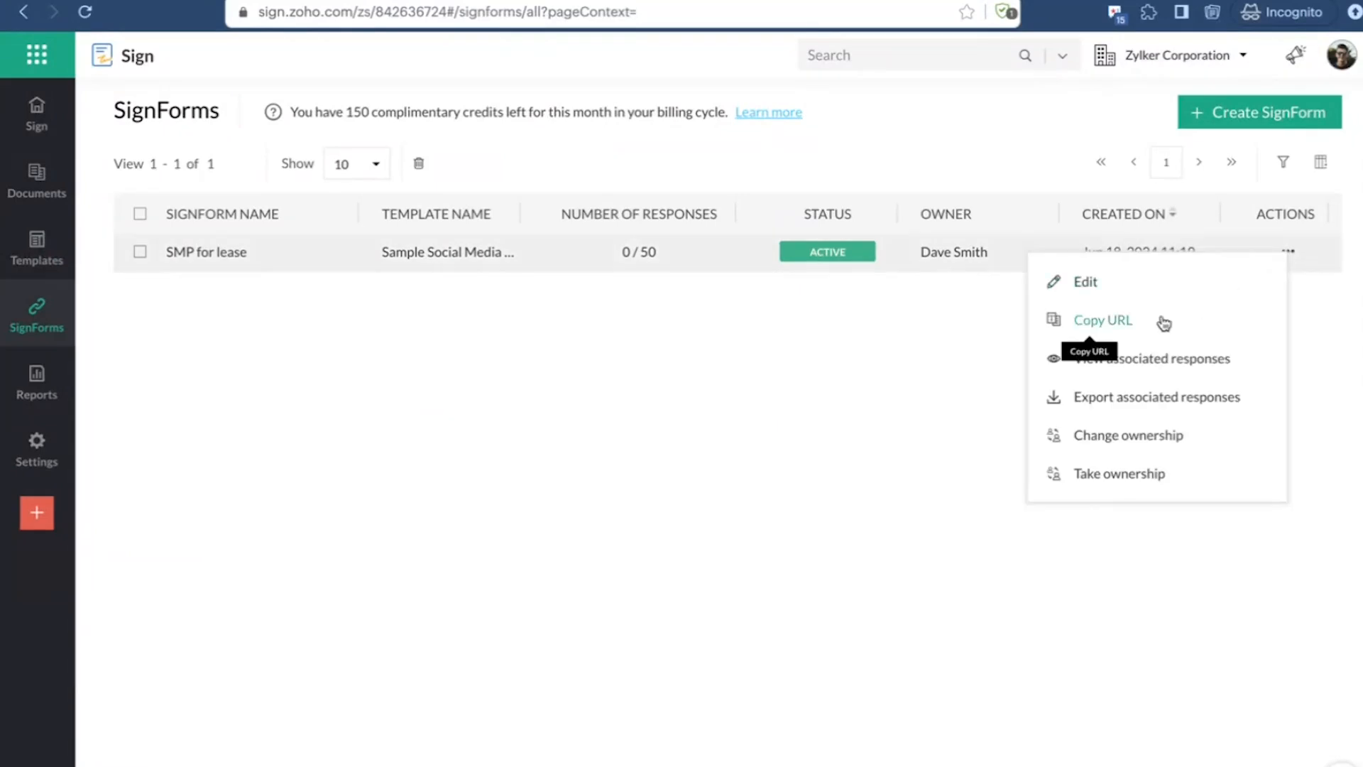
left_click(1125, 339)
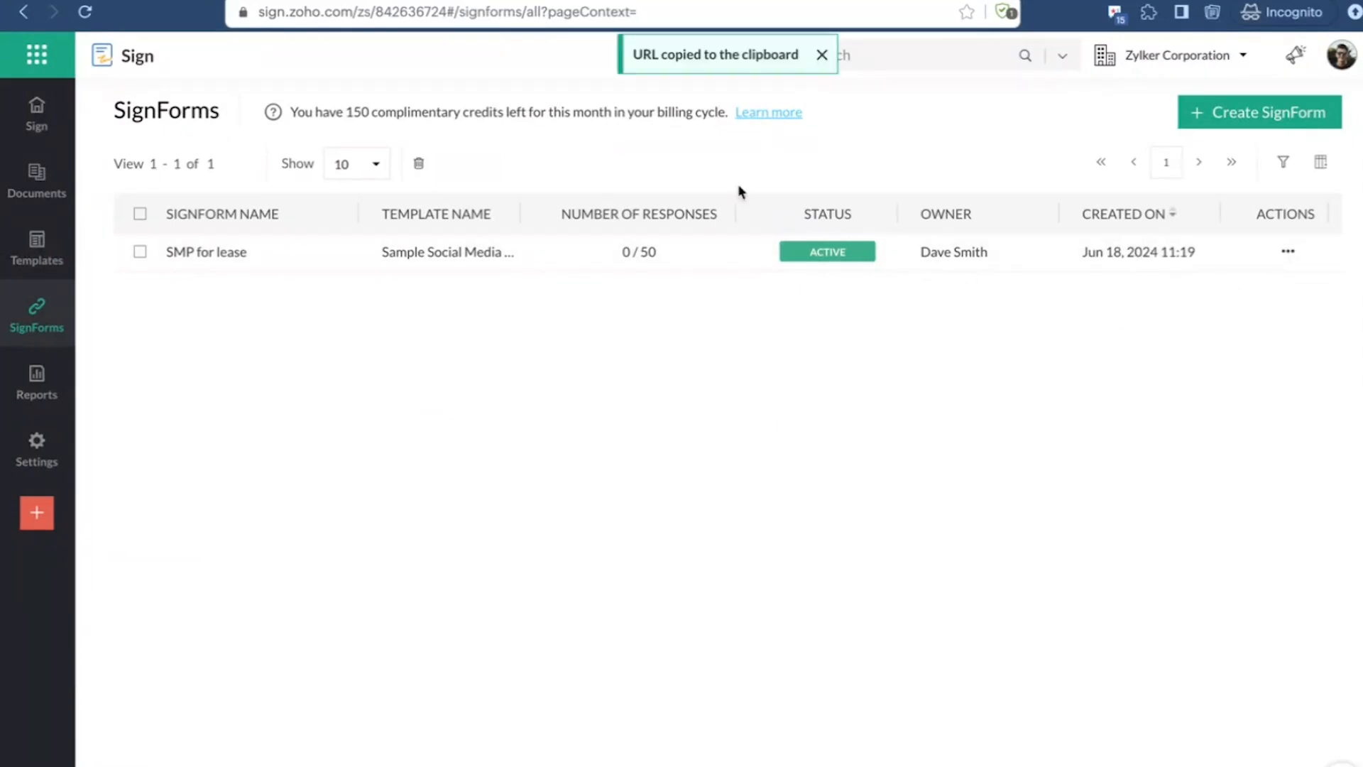
key("ctrl+t")
key("ctrl+v")
key("Return")
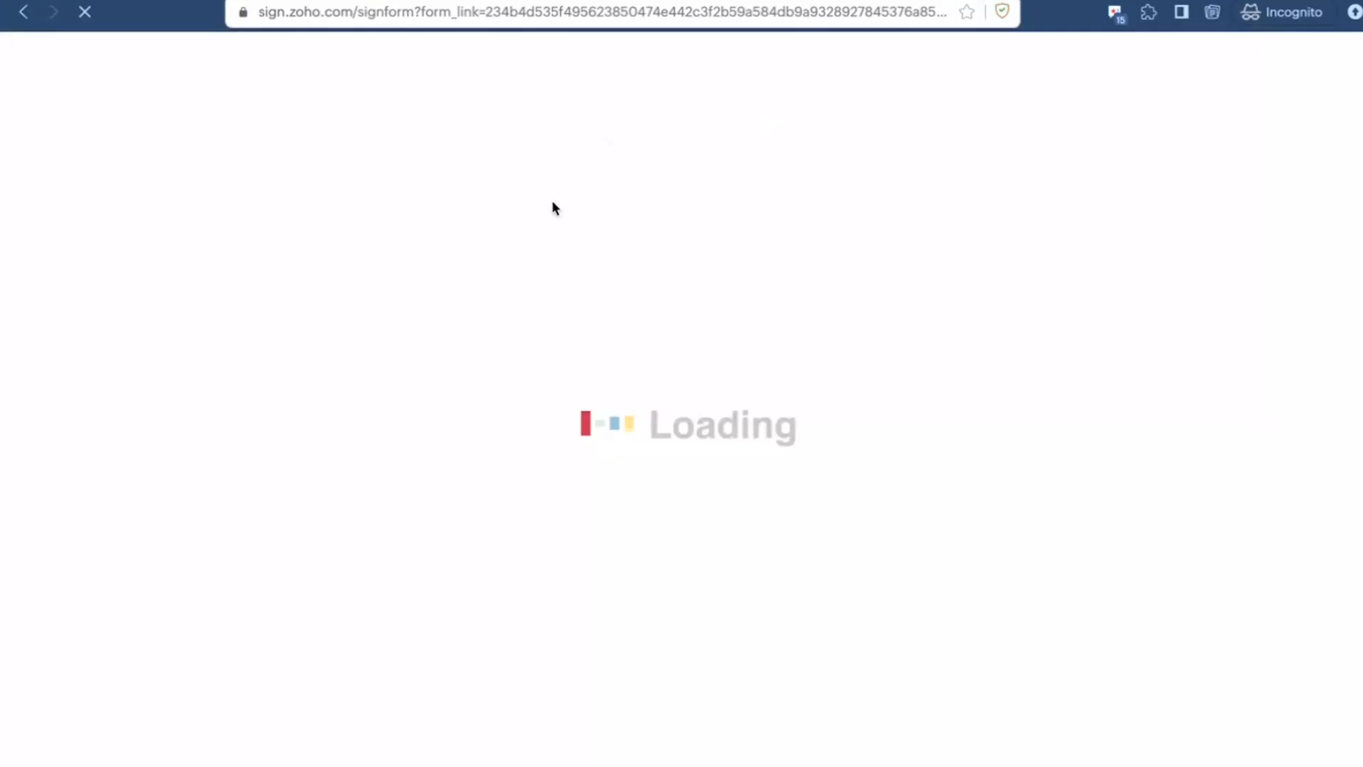
Step: Fill in the signer's name and email on the SignForm and start signing
left_click(672, 299)
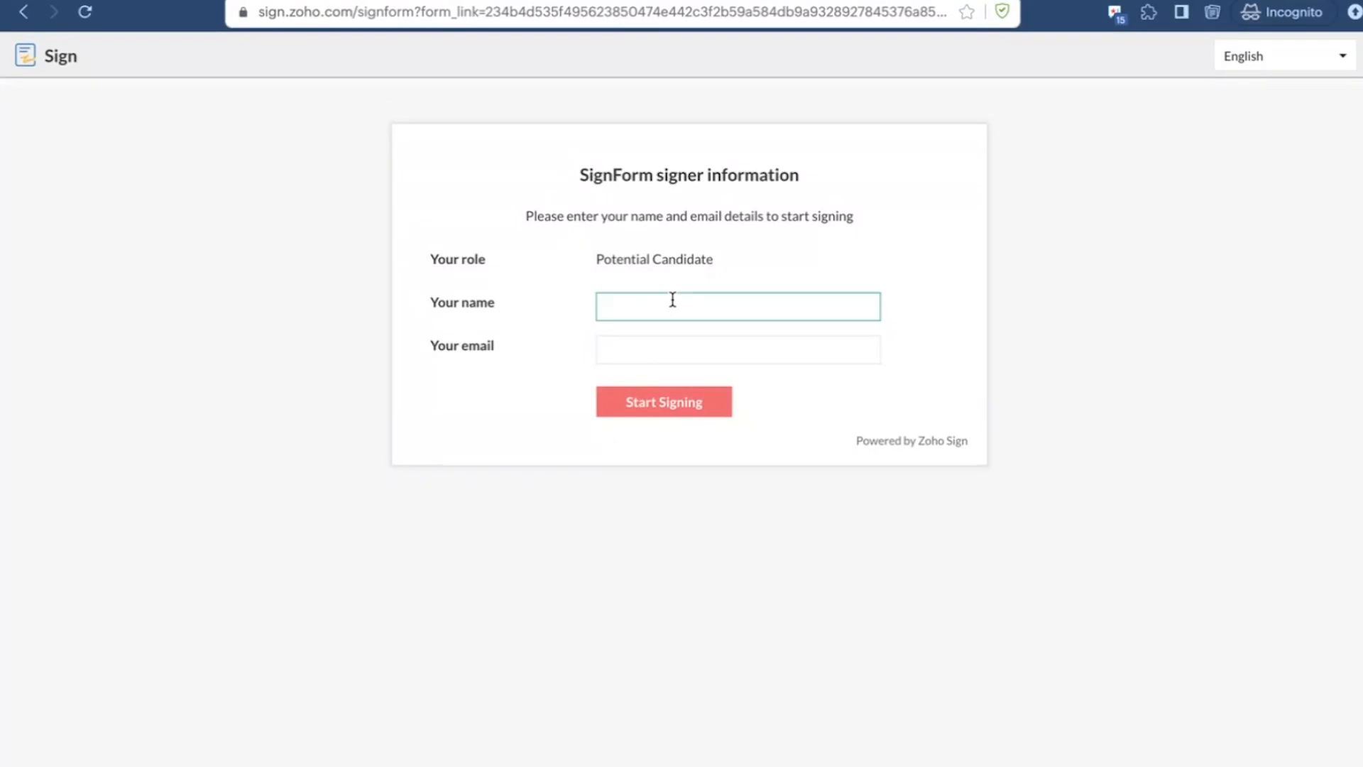
type("dave")
key("BackSpace")
key("BackSpace")
key("BackSpace")
key("BackSpace")
type("Dave")
key("Tab")
left_click(664, 405)
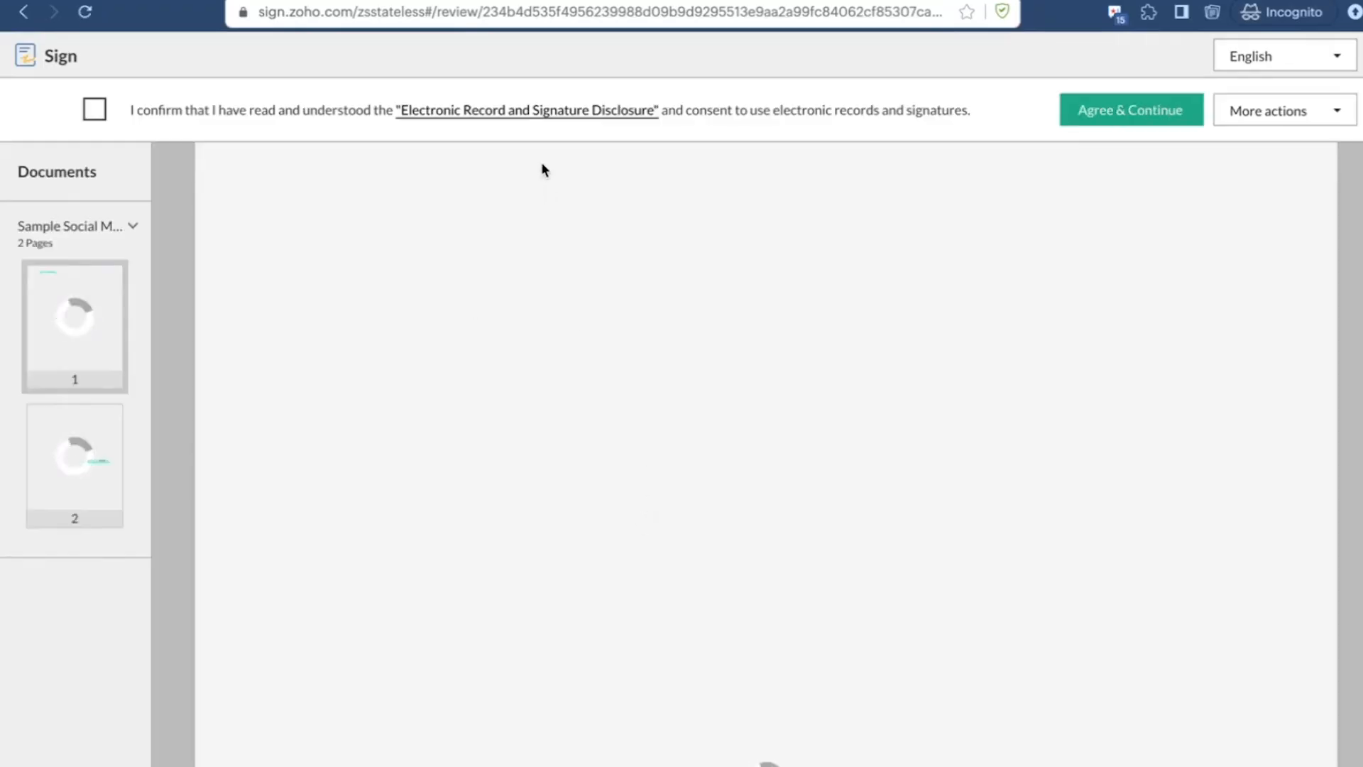
Step: Confirm the Electronic Record and Signature Disclosure and agree to continue to the document
scroll(550, 376, "up", 3)
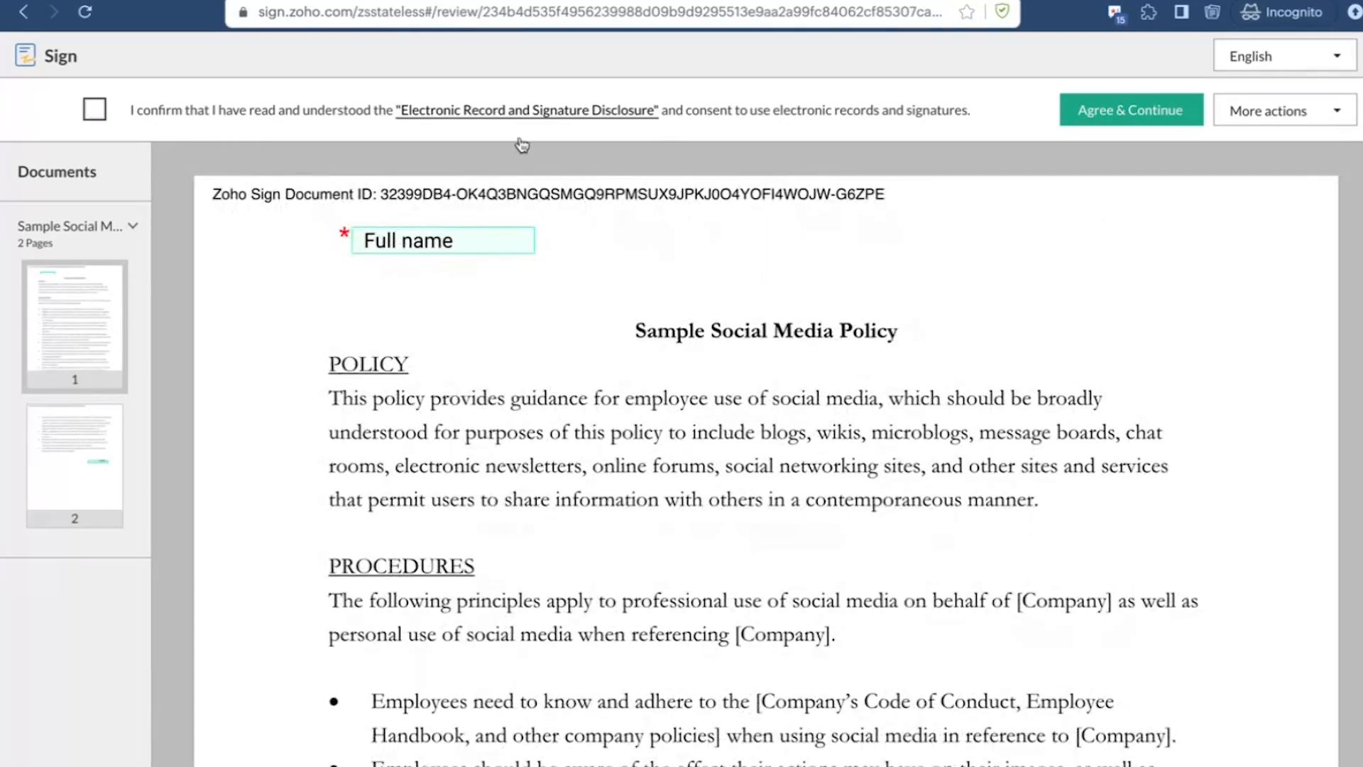
left_click(95, 112)
scroll(777, 462, "down", 20)
scroll(780, 467, "up", 12)
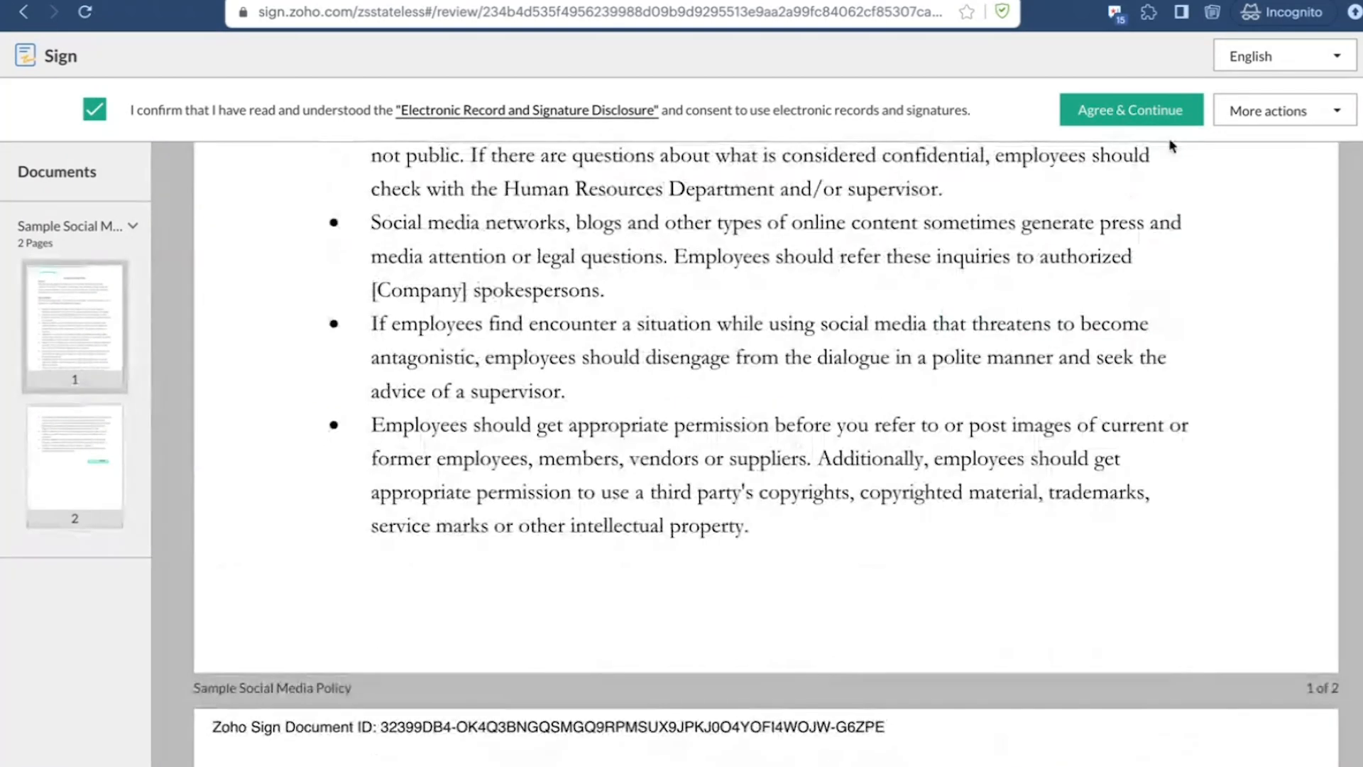
left_click(1152, 111)
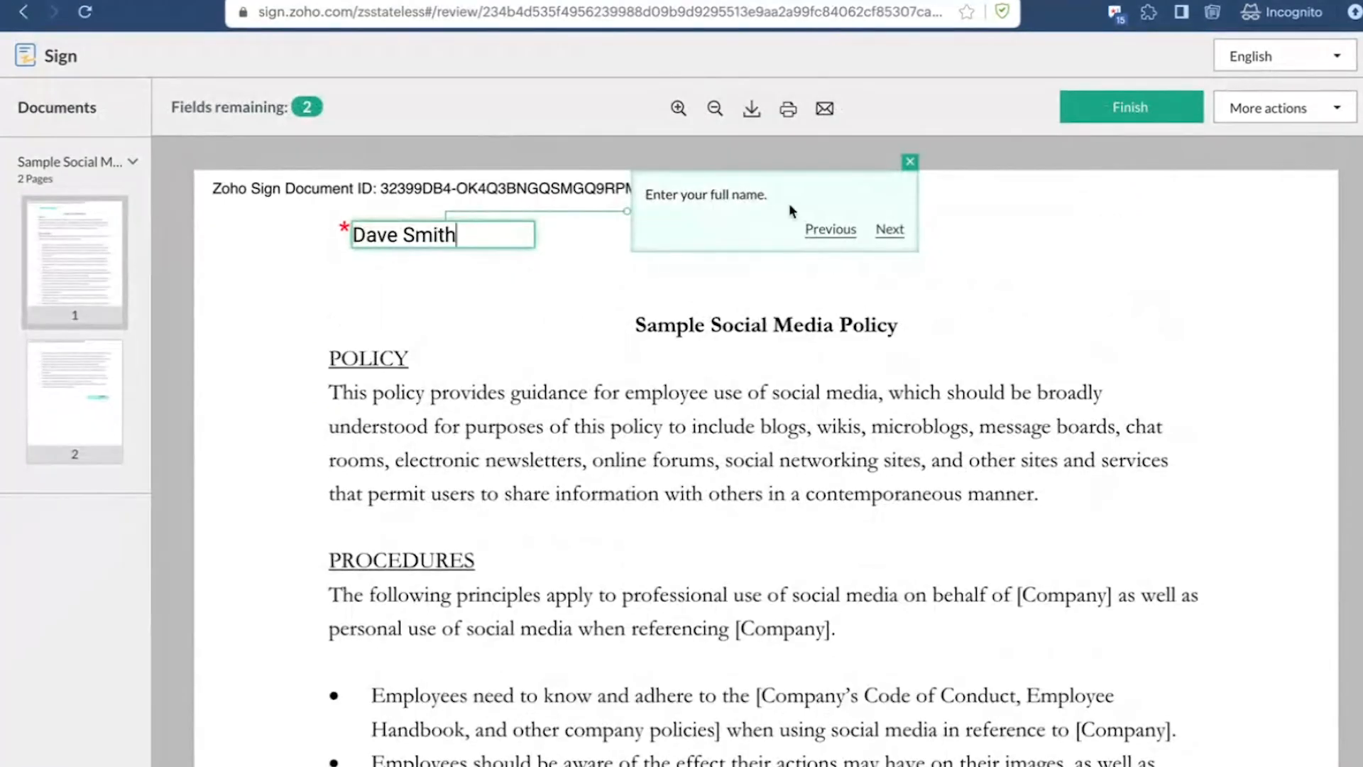
Step: Accept the full name entry, fill in the signature on page 2 and finish signing the document
left_click(890, 229)
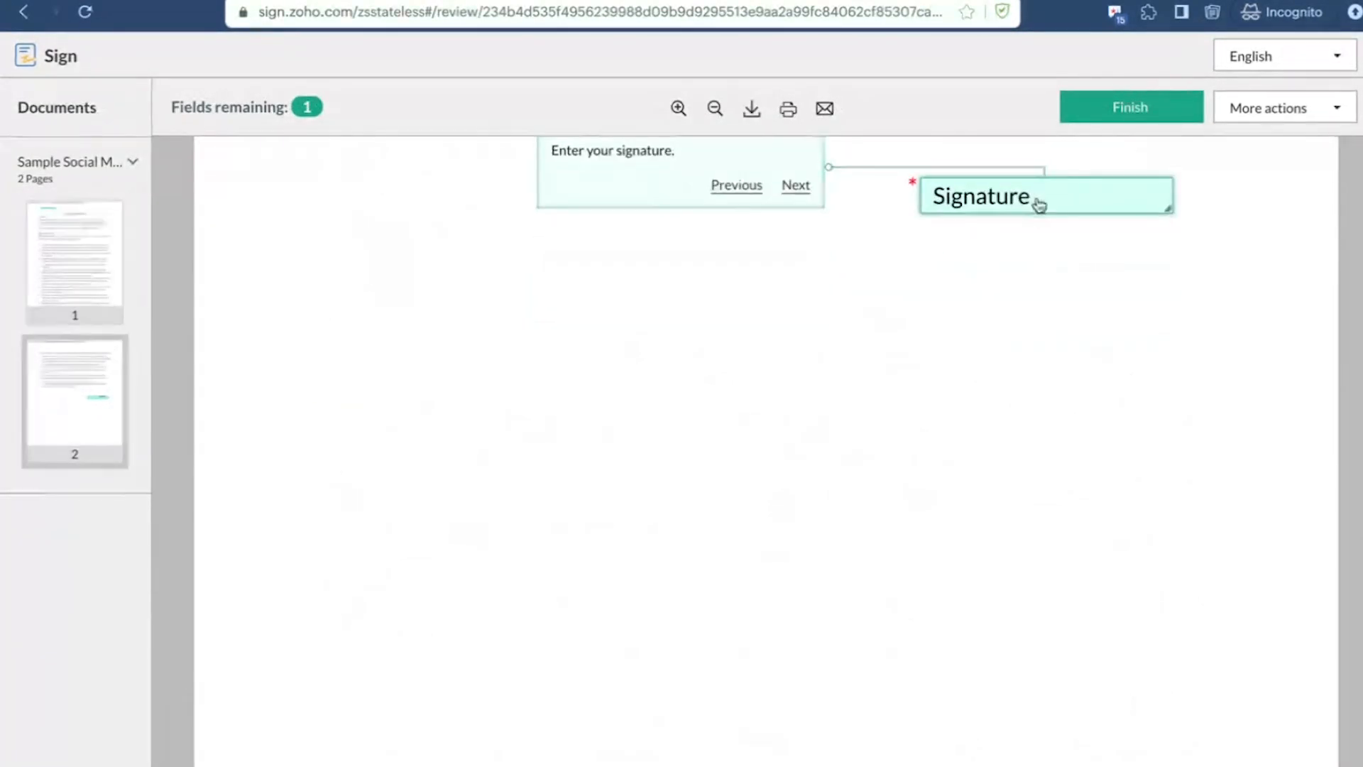
left_click(1032, 213)
scroll(1090, 213, "up", 5)
left_click(1099, 114)
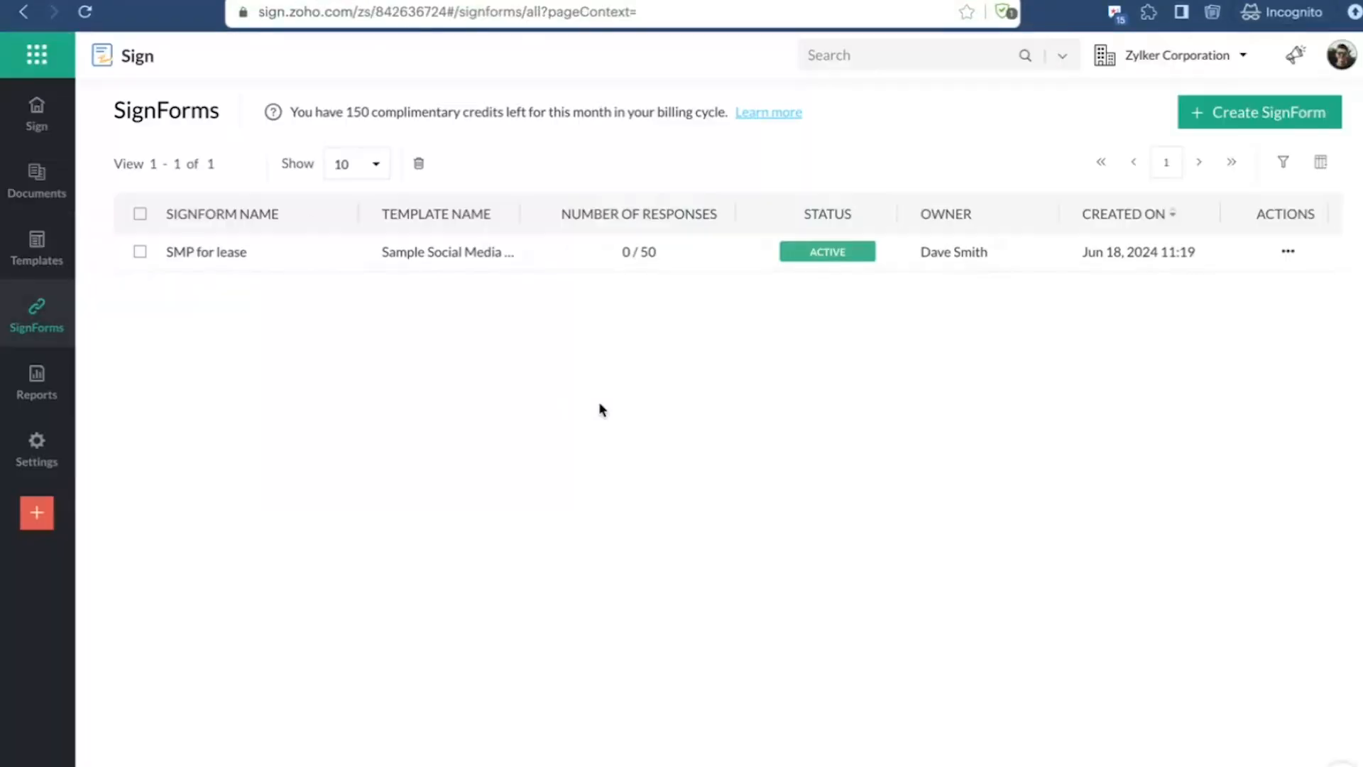
Step: Refresh the SignForms list and view the responses associated with the SMP for lease SignForm
left_click(93, 13)
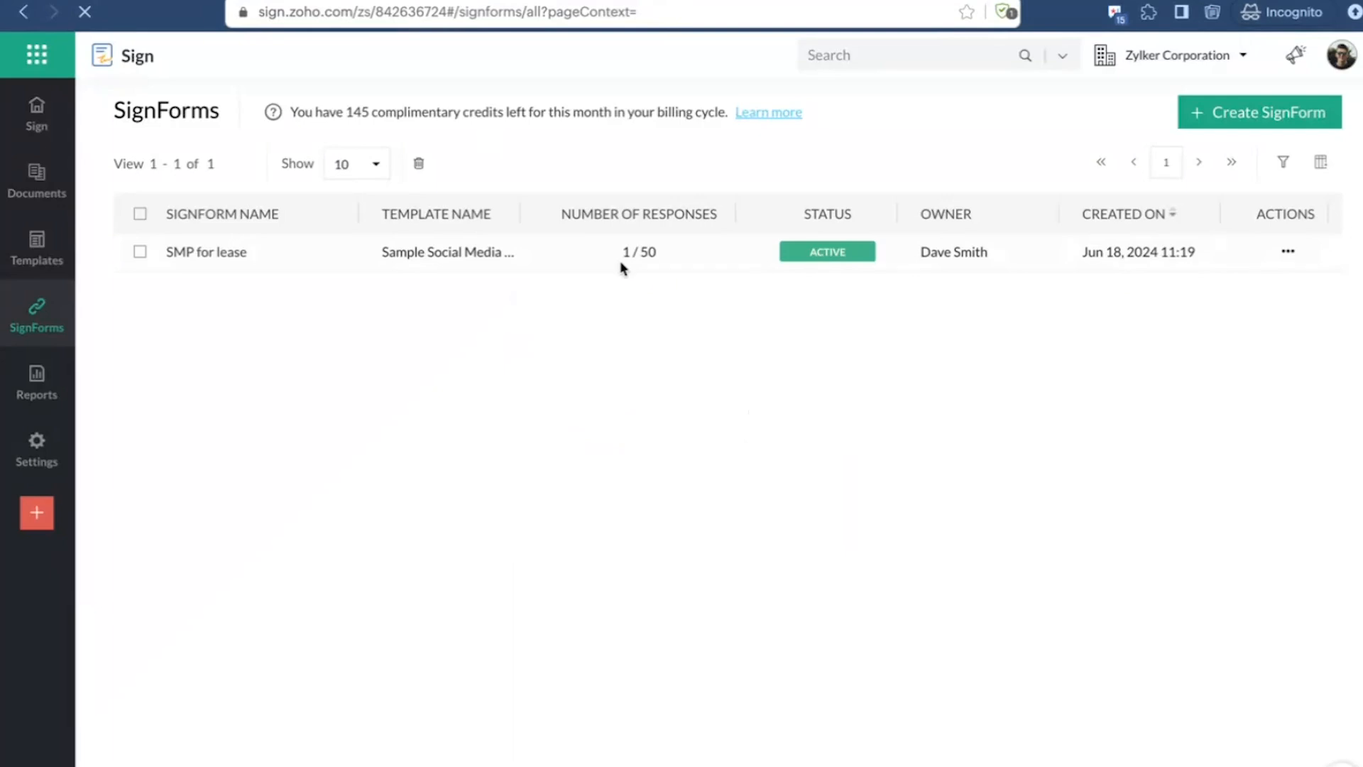
left_click(1289, 254)
left_click(1132, 358)
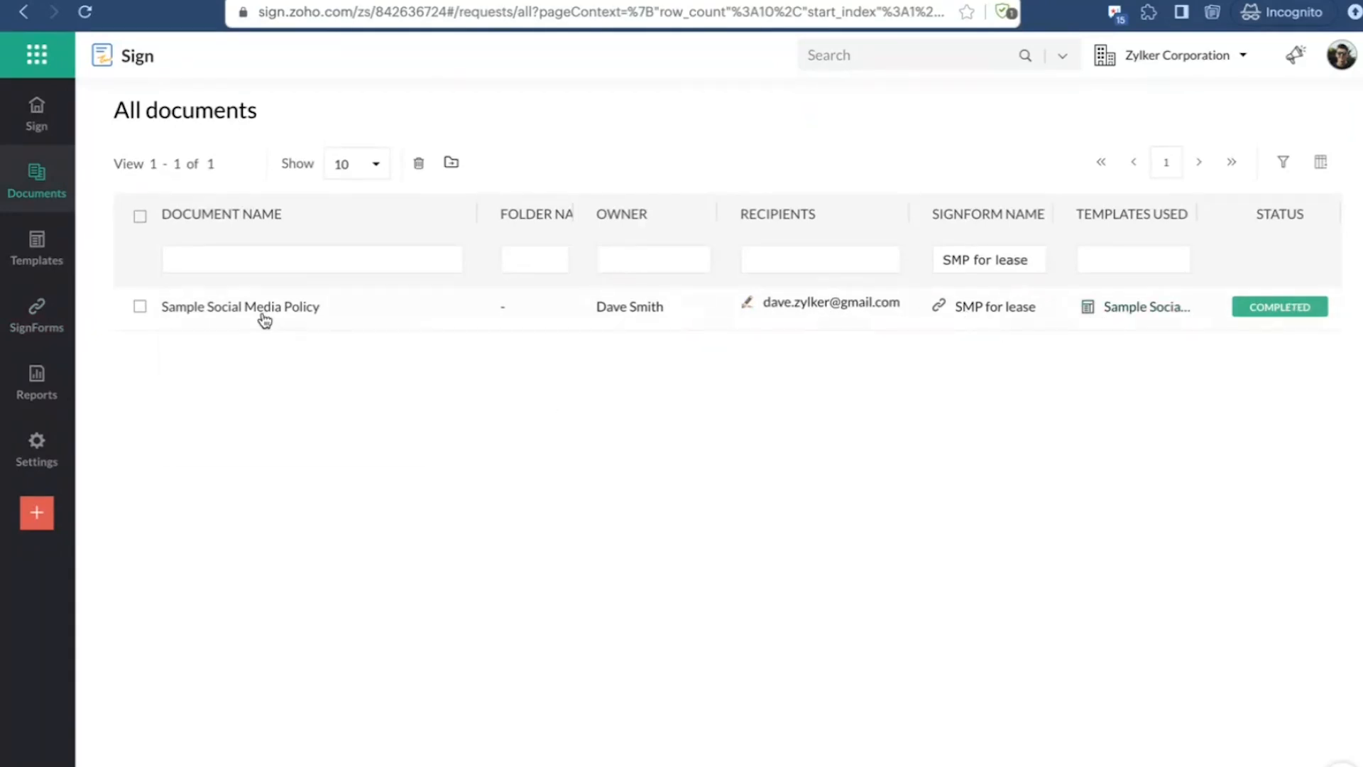
mouse_move(264, 321)
Step: View the identity provider integrations in the settings and examine the Dynamic Knowledge-Based Authentication (KBA) via IDology entry
left_click(37, 248)
left_click(37, 117)
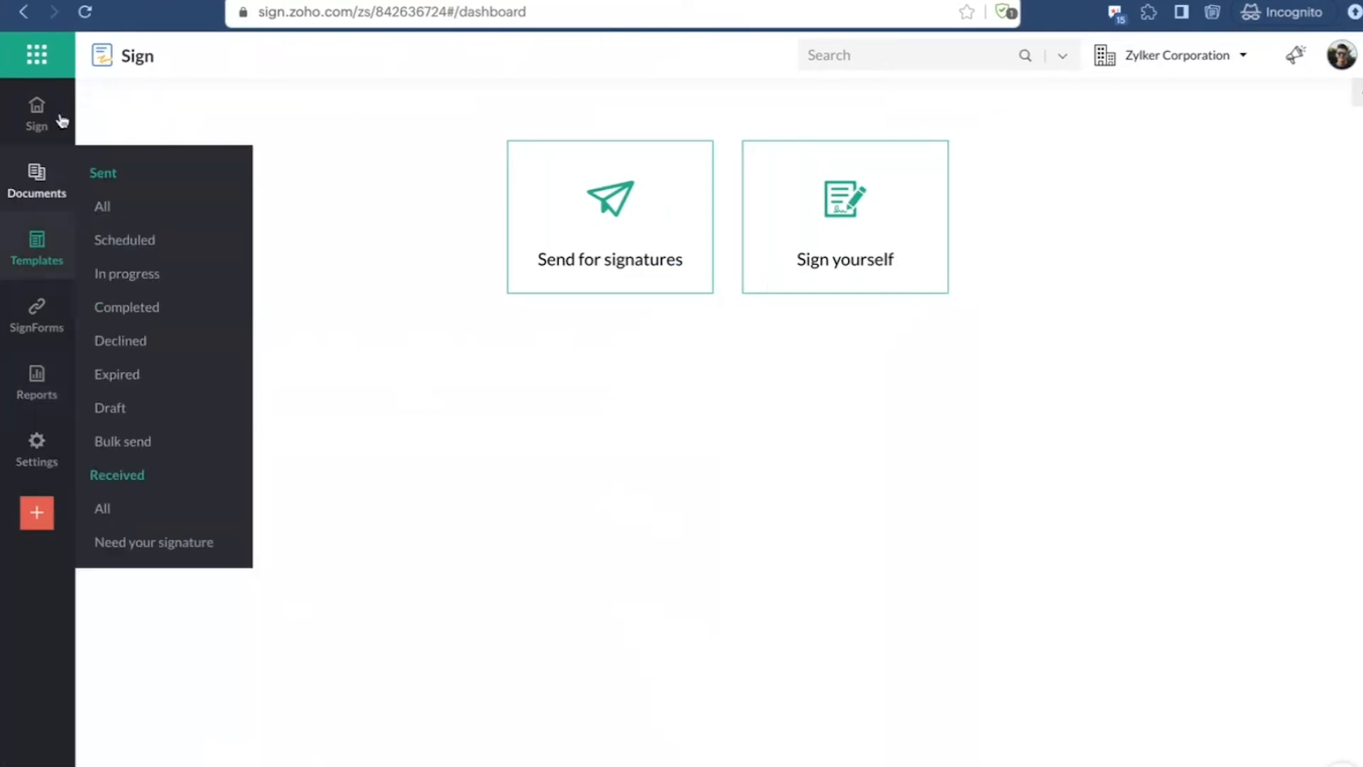
mouse_move(32, 454)
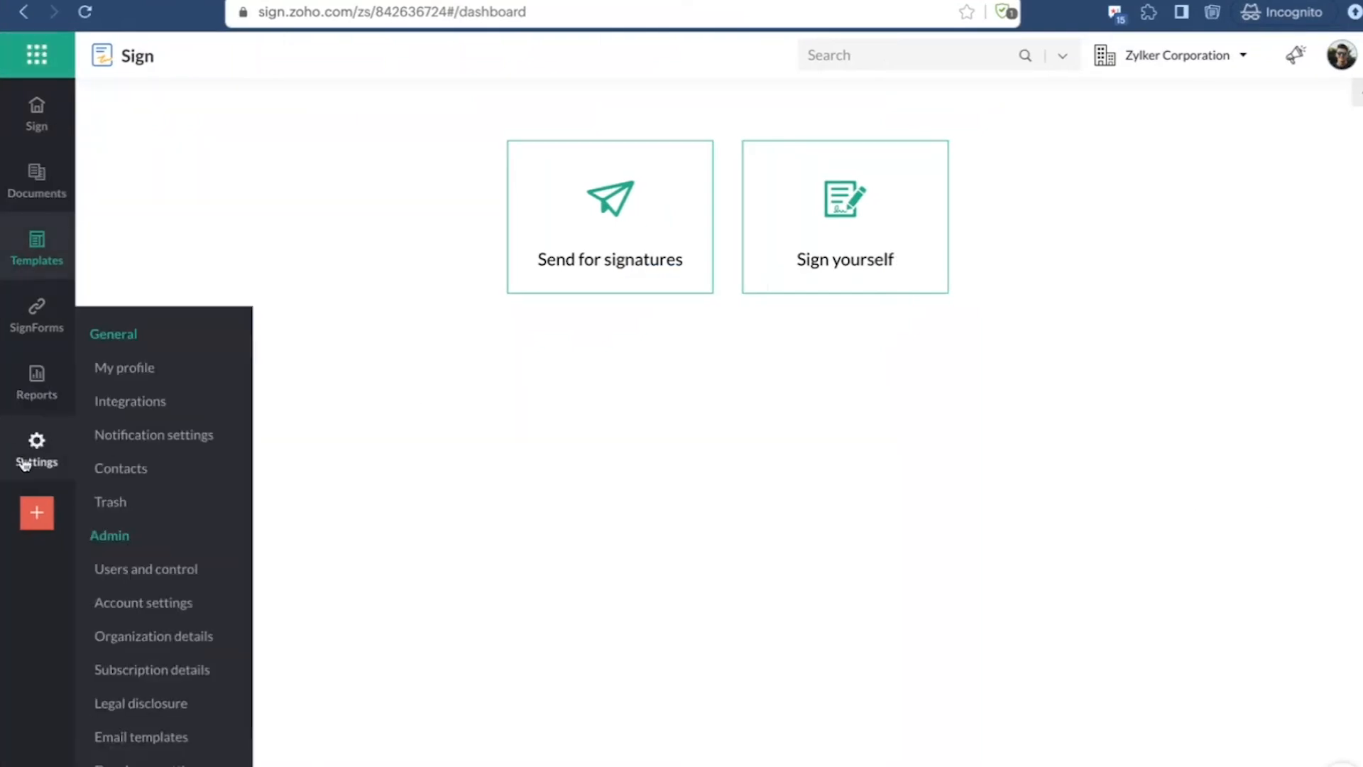
left_click(107, 403)
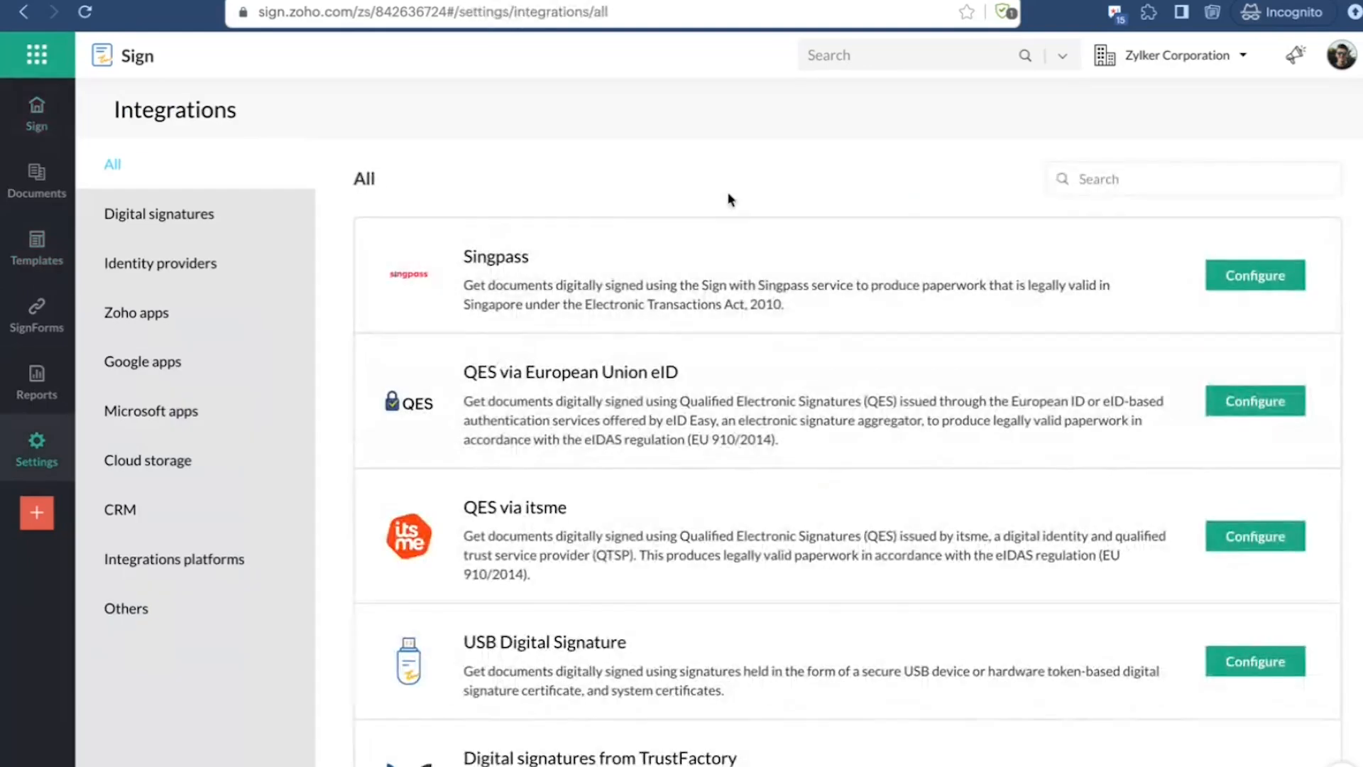
left_click(206, 268)
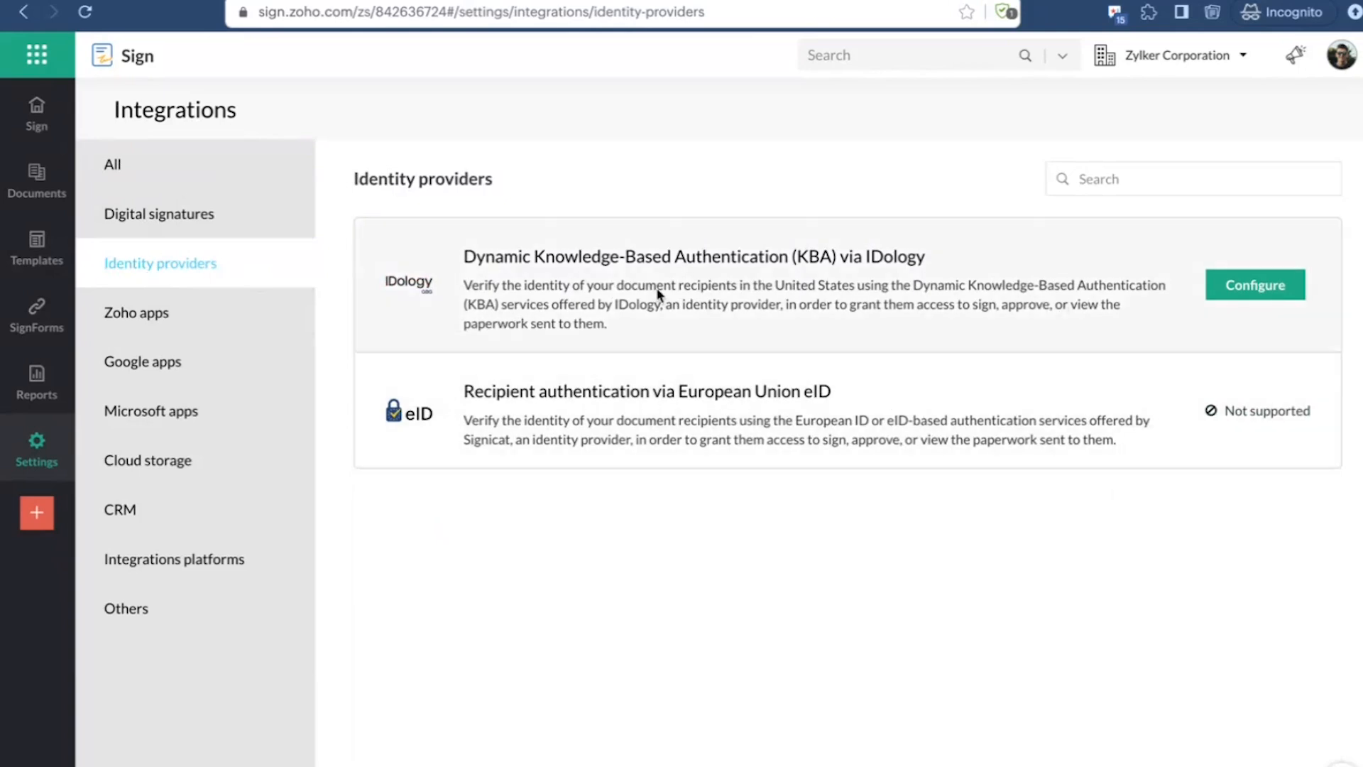
left_click_drag(463, 256, 969, 260)
left_click(978, 246)
double_click(896, 256)
left_click(797, 593)
Step: Enable the Dynamic Knowledge-Based Authentication (KBA) via IDology integration and examine its instructions and configuration options
left_click(1241, 319)
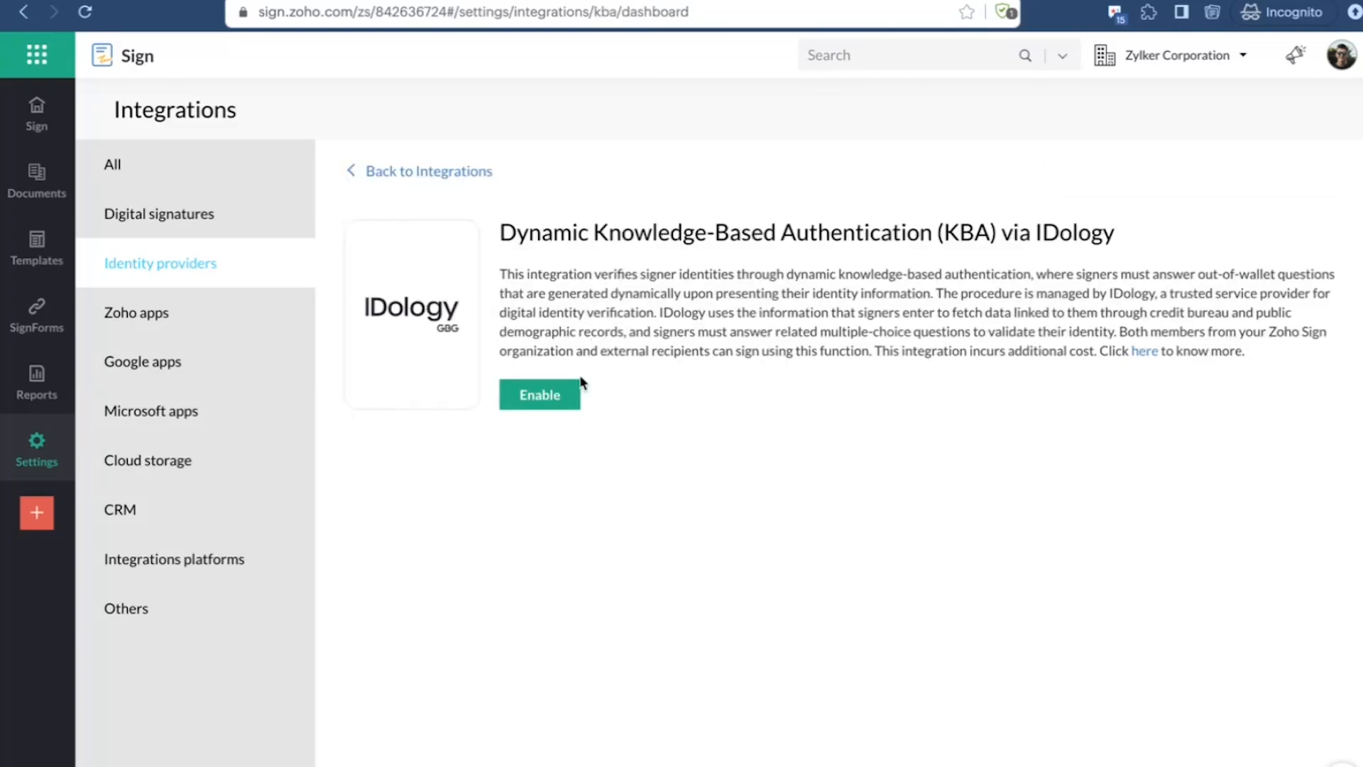
left_click(543, 399)
scroll(555, 547, "down", 3)
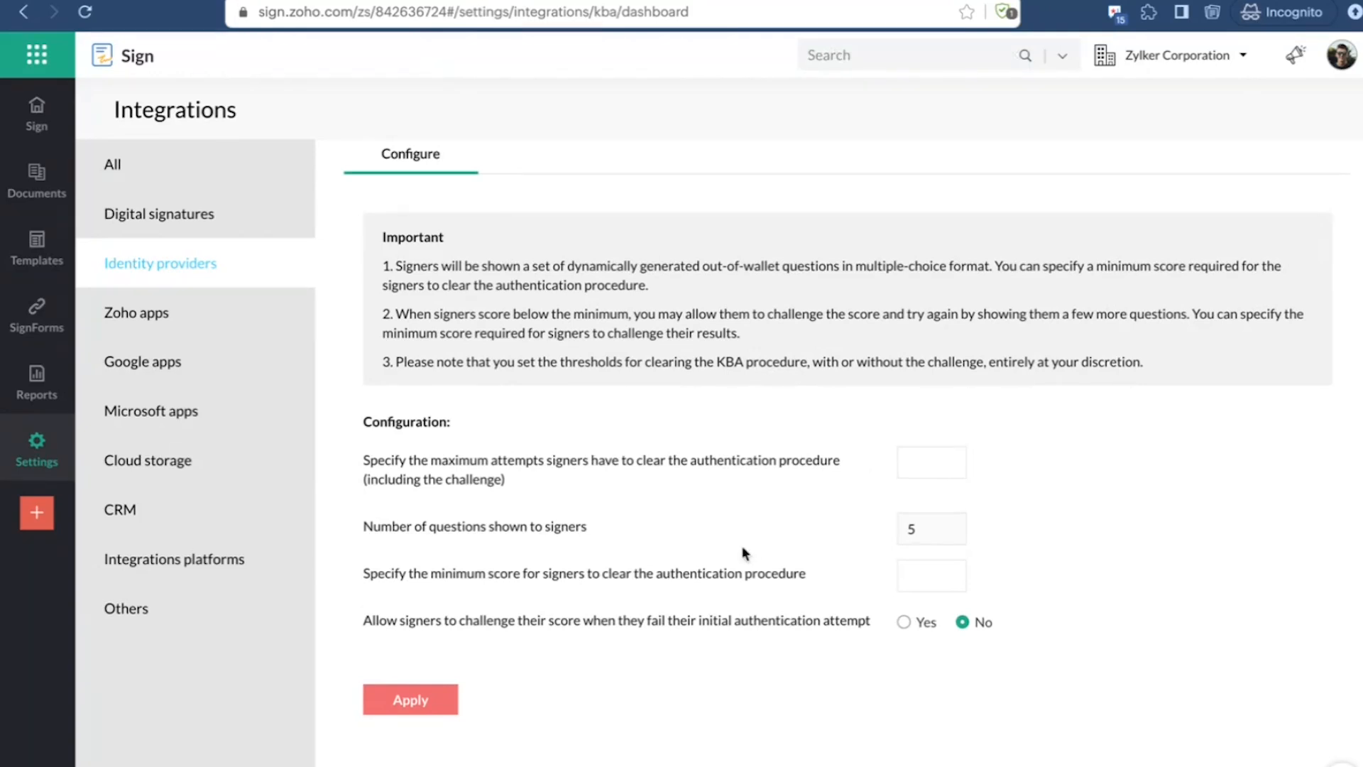
scroll(743, 553, "up", 3)
scroll(603, 596, "down", 3)
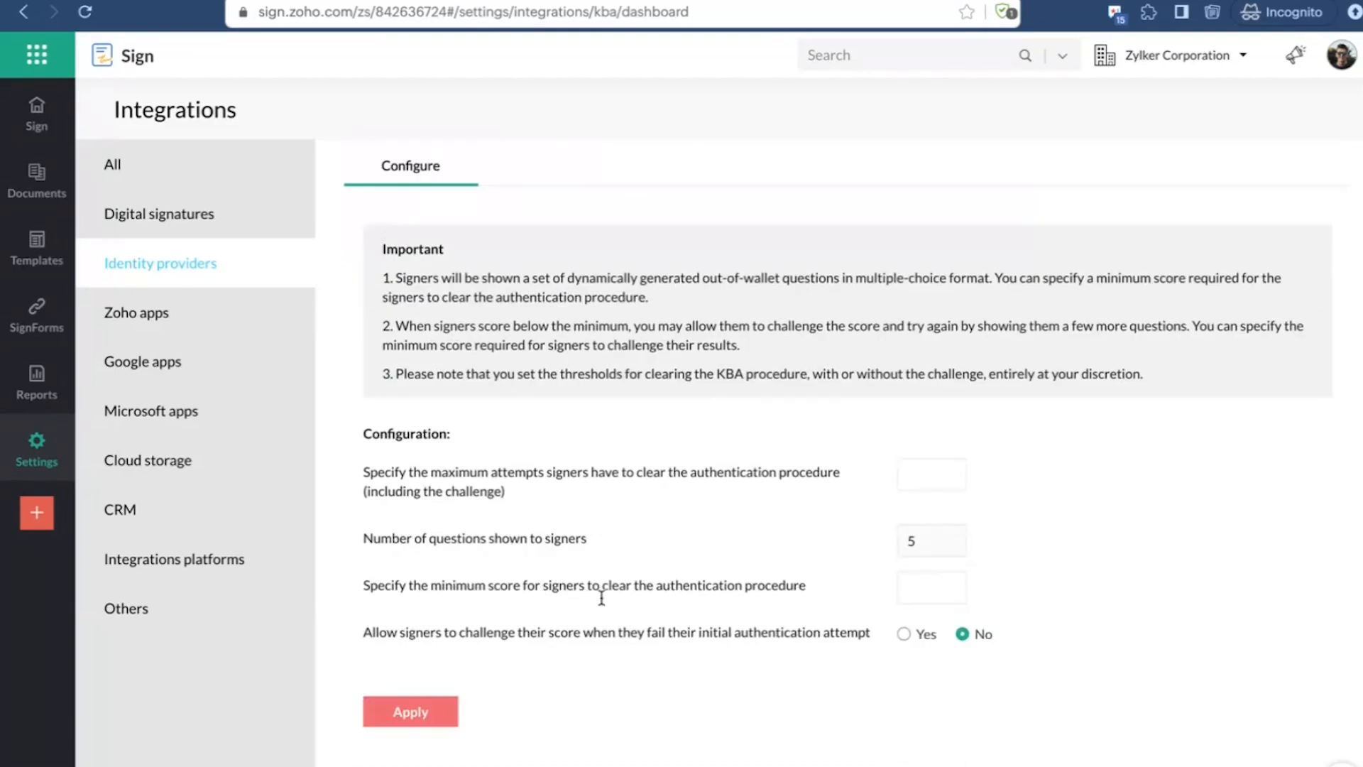
left_click_drag(408, 266, 806, 558)
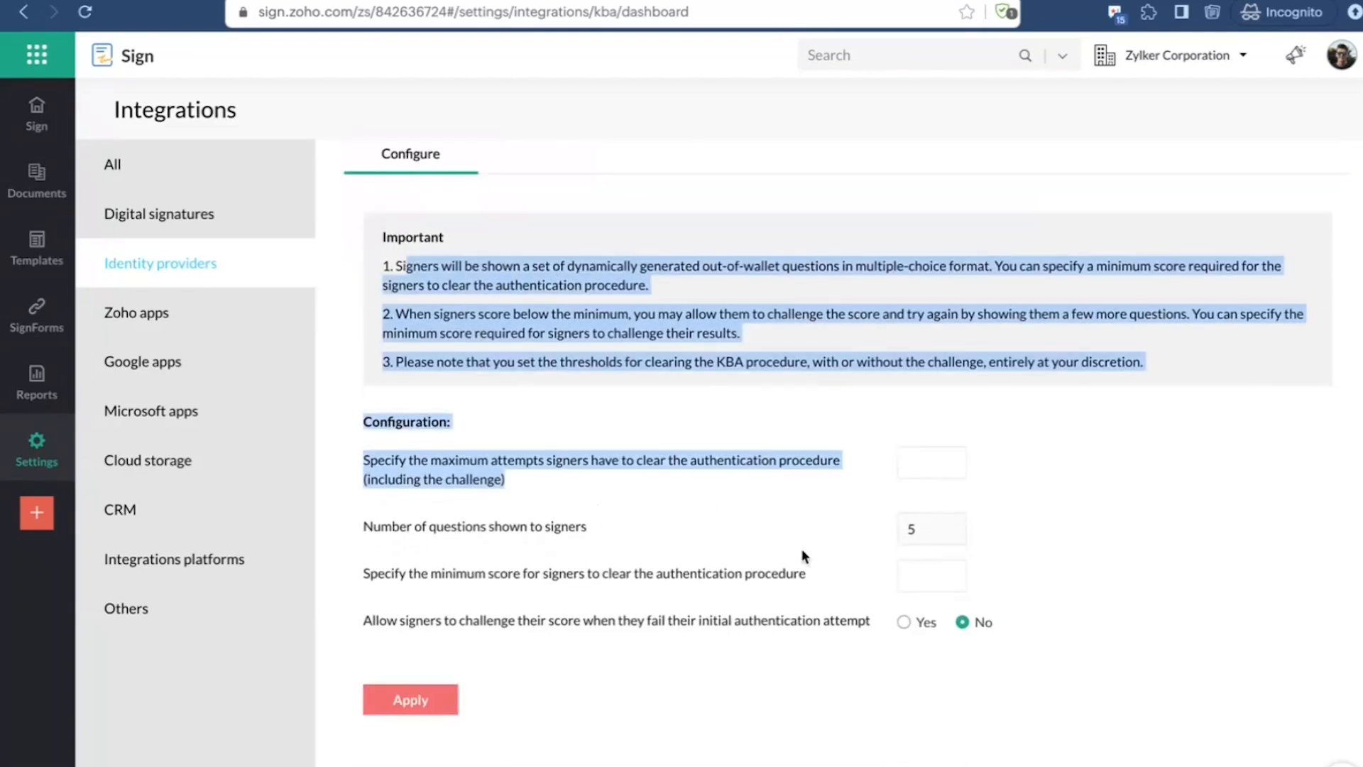
scroll(806, 558, "up", 2)
scroll(805, 556, "up", 3)
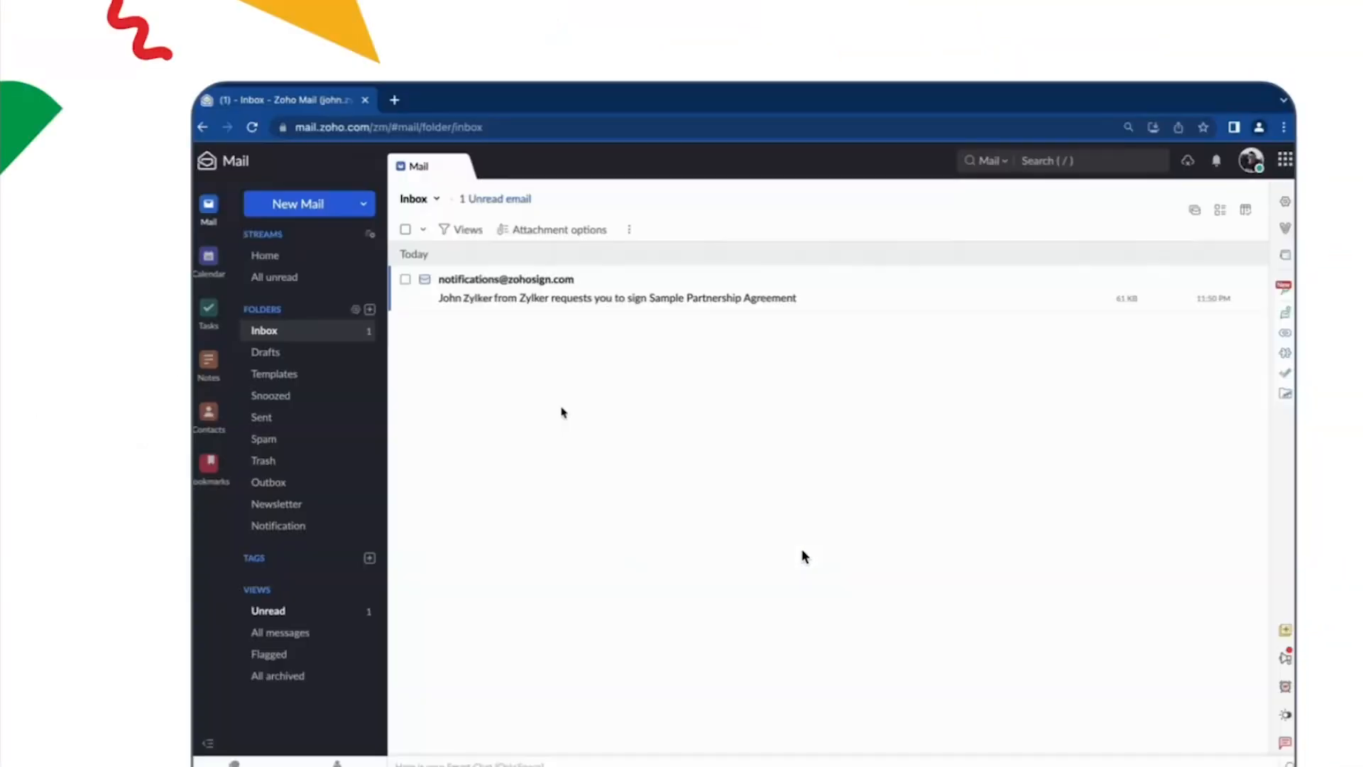
Step: Open the emailed signature request for the Sample Partnership Agreement and proceed from its document info to identity verification
left_click(563, 301)
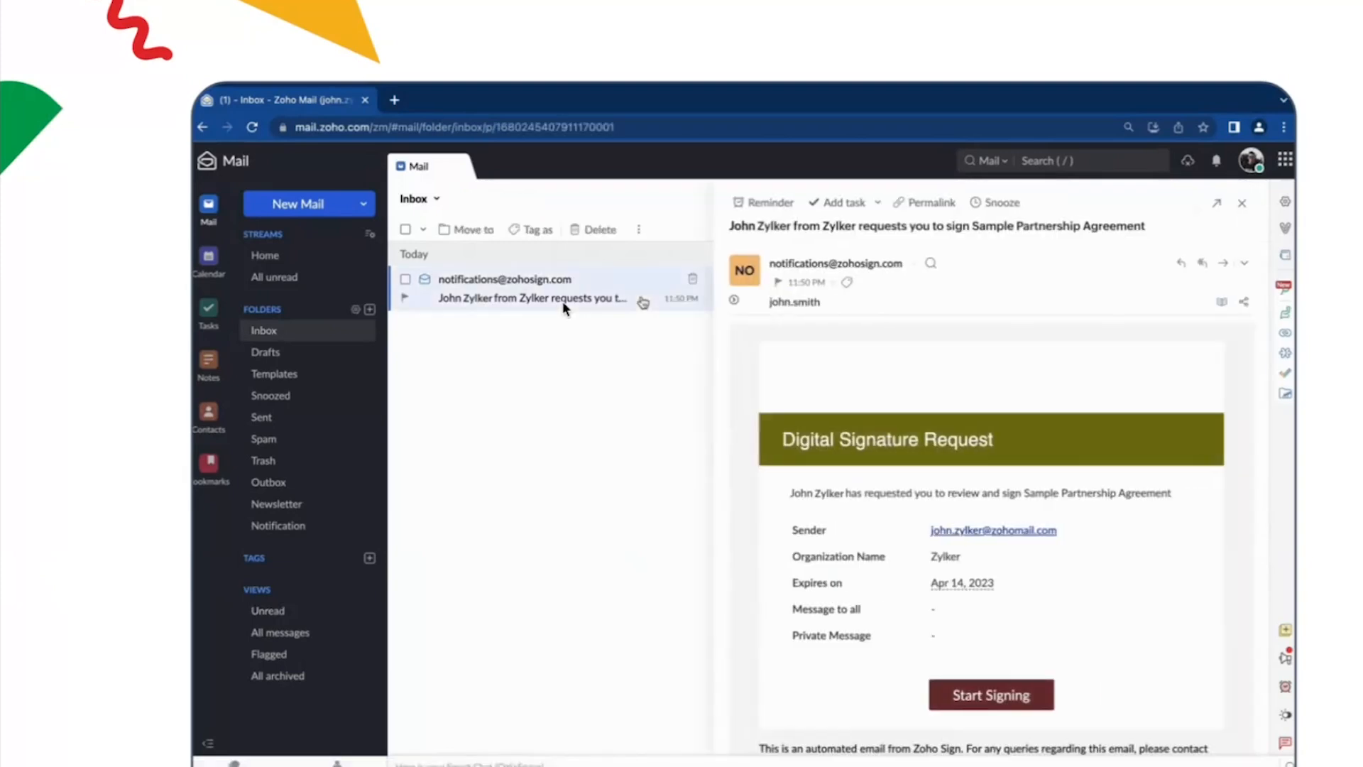
left_click(992, 695)
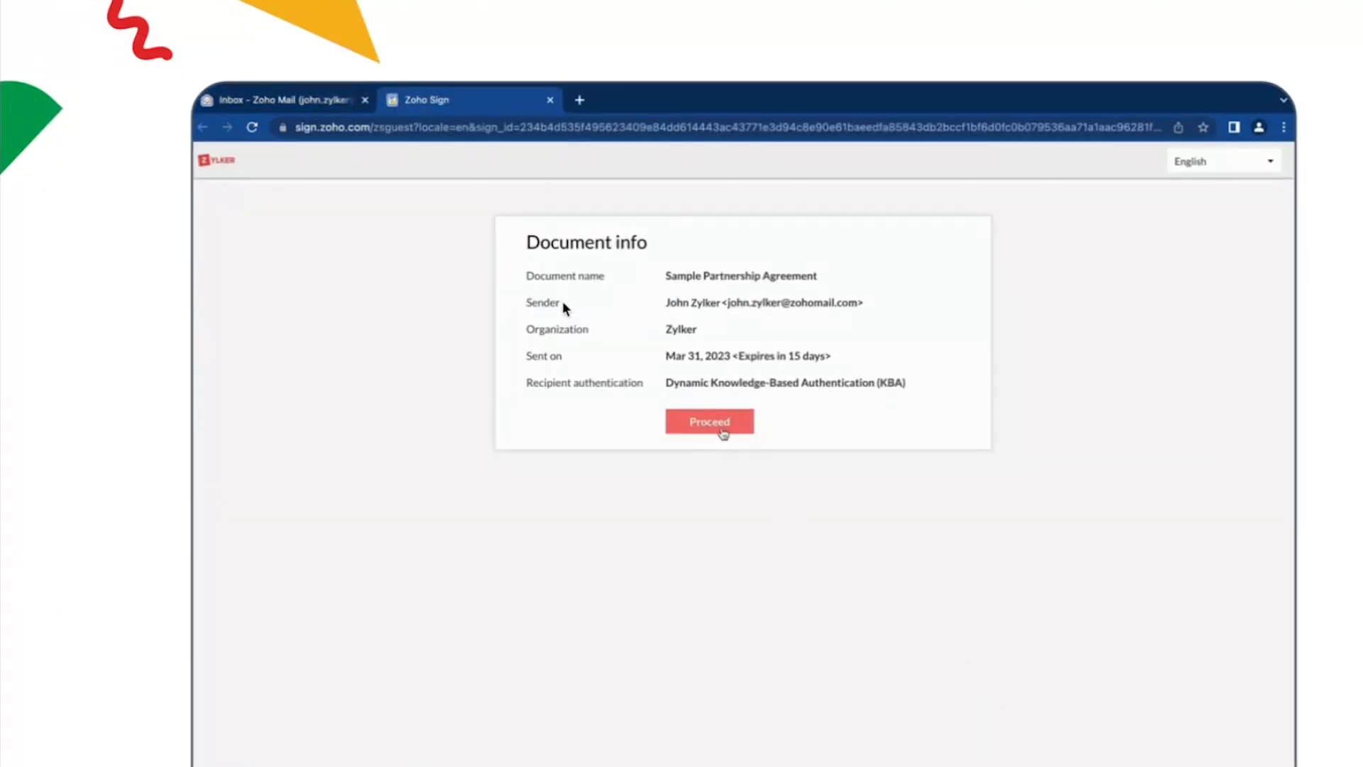
left_click(710, 421)
Step: Fill in the KBA form with the signer's year of birth, last four SSN digits, street address and ZIP, and submit it
left_click(712, 490)
type("1975")
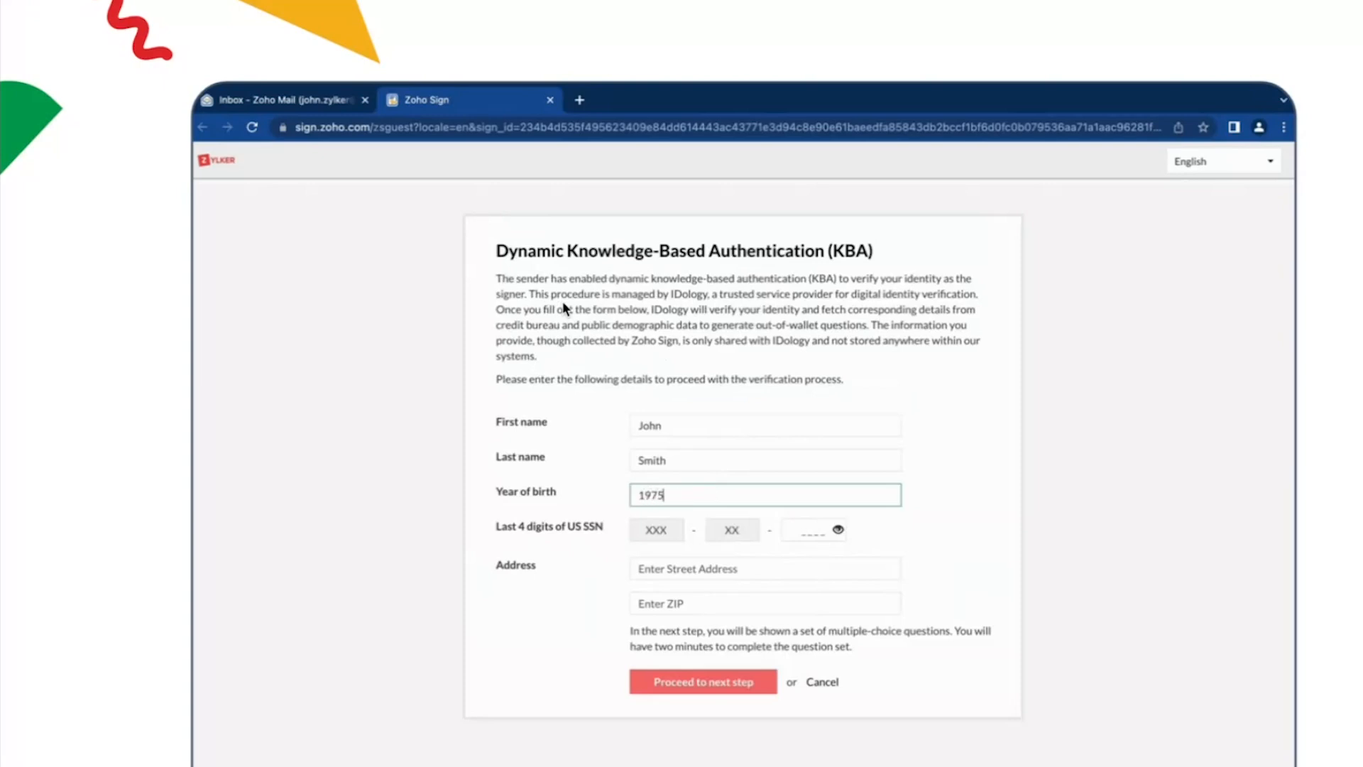
left_click(813, 532)
type("12")
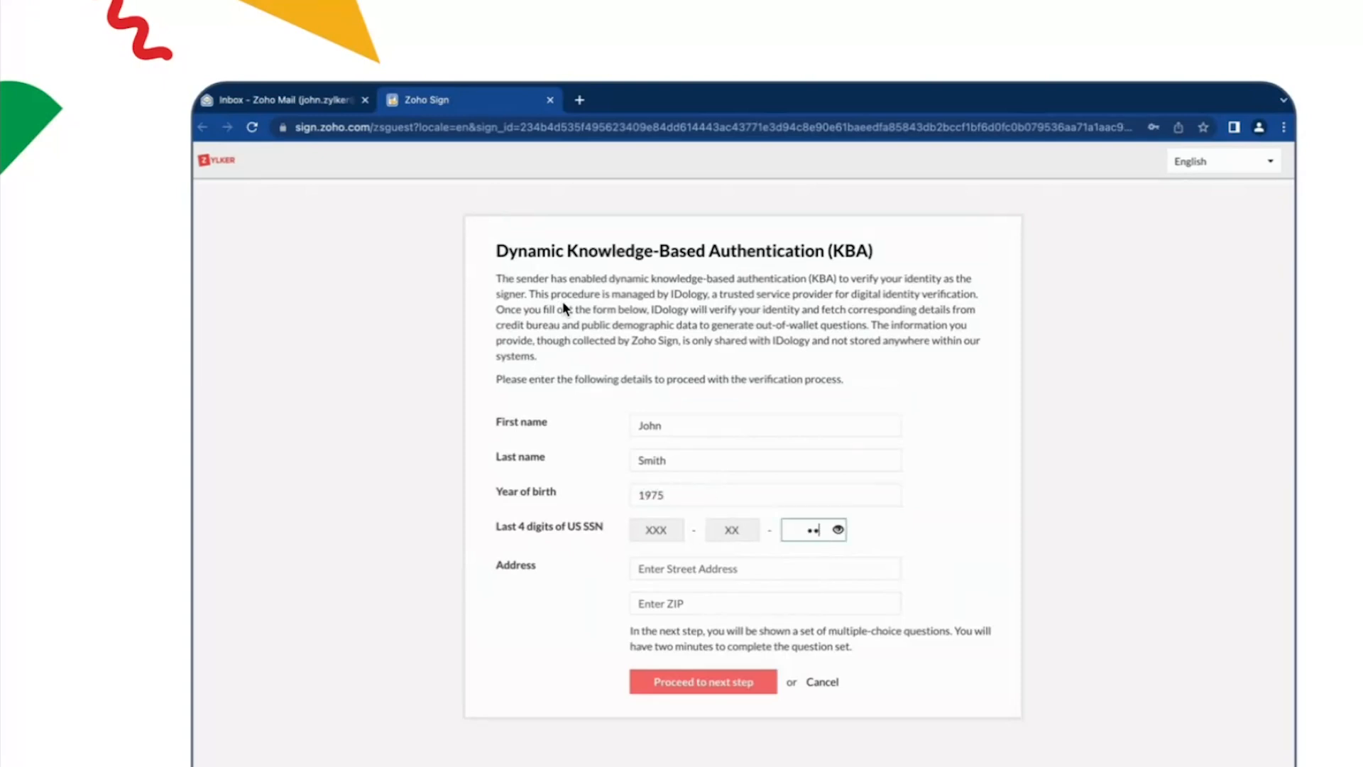
type("34")
left_click(795, 568)
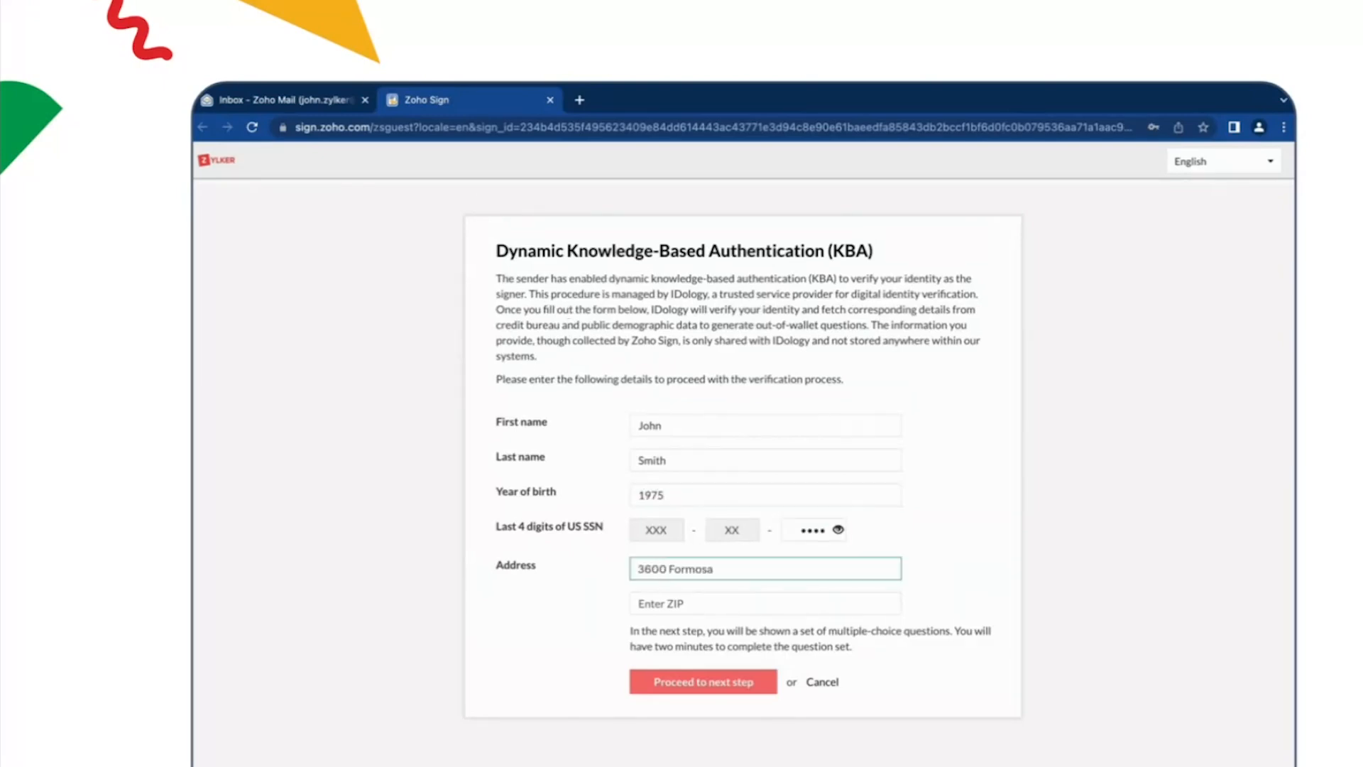
left_click(799, 604)
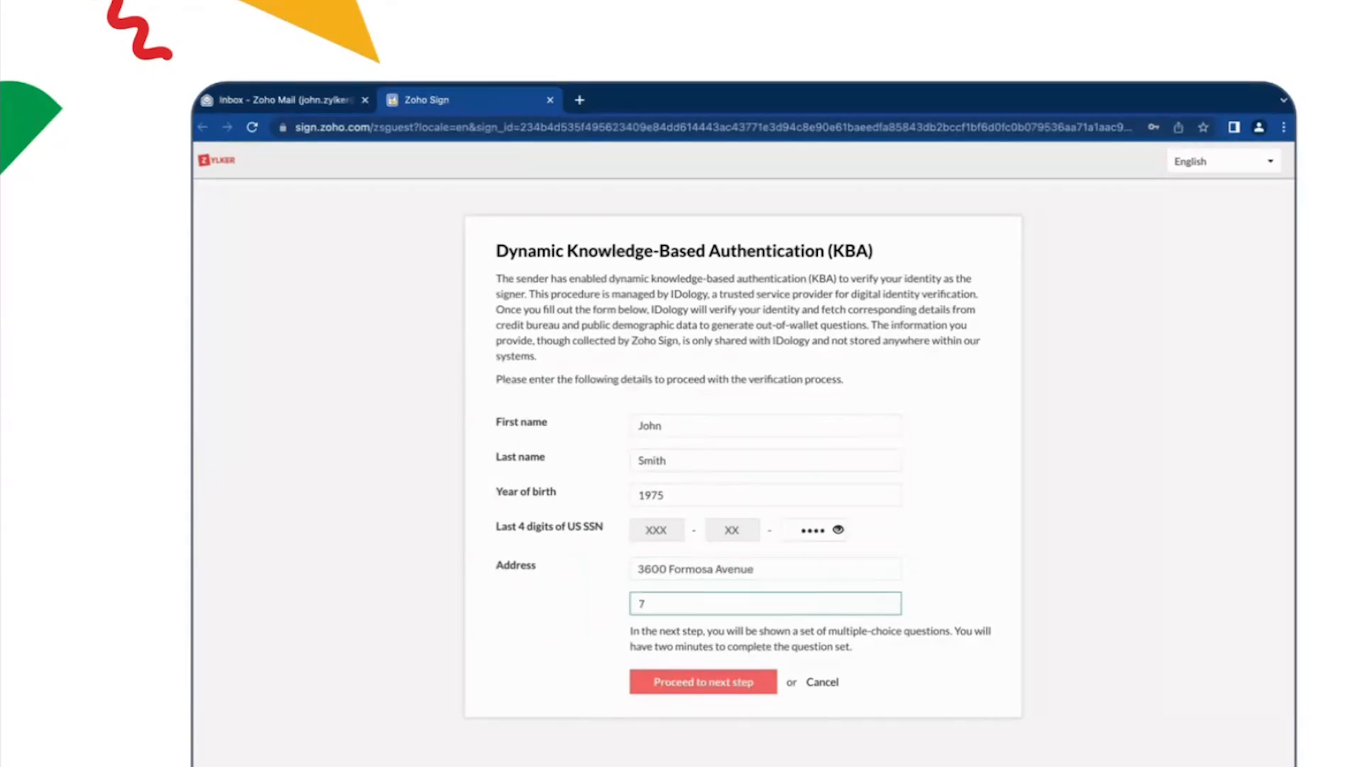
left_click(767, 683)
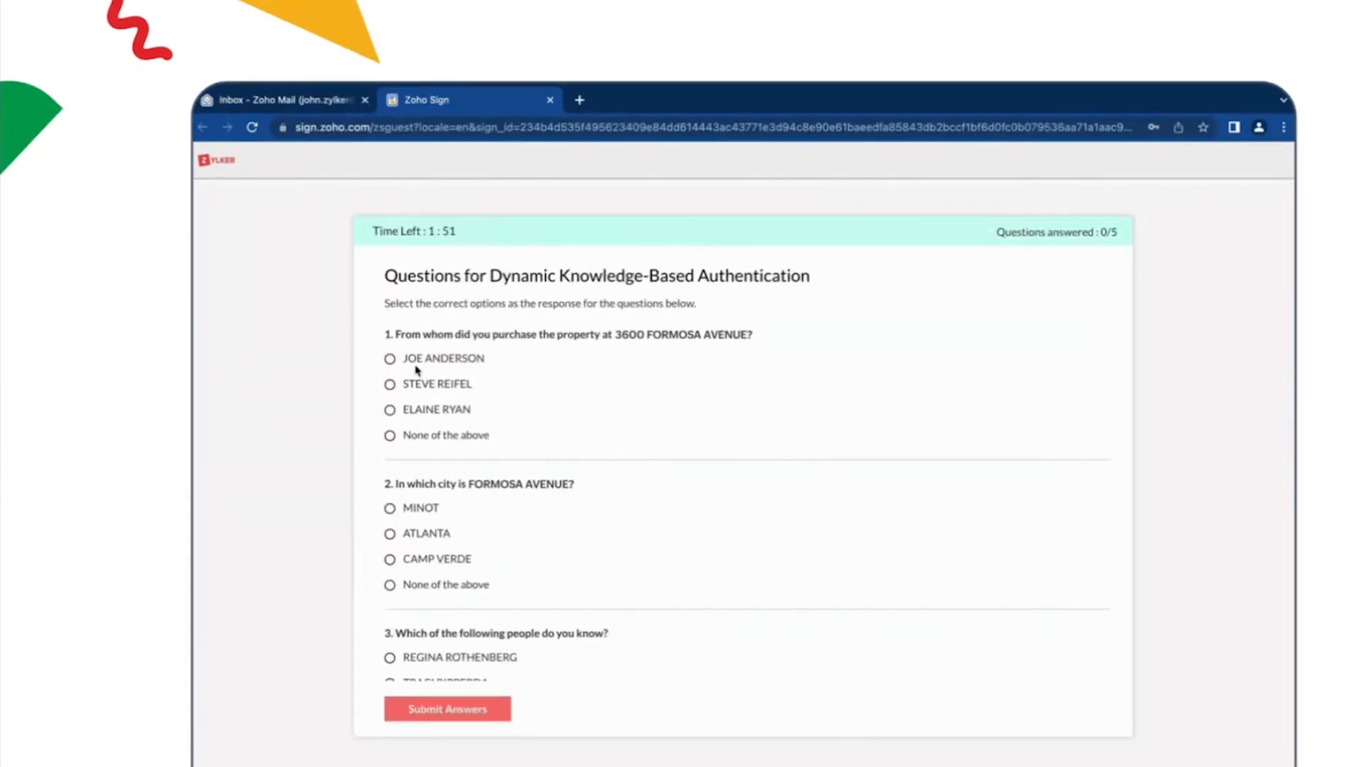
Step: Answer the first two KBA questions, choosing the first listed seller for the property purchase and ATLANTA for the city
left_click(390, 360)
scroll(517, 468, "down", 1)
scroll(517, 469, "down", 1)
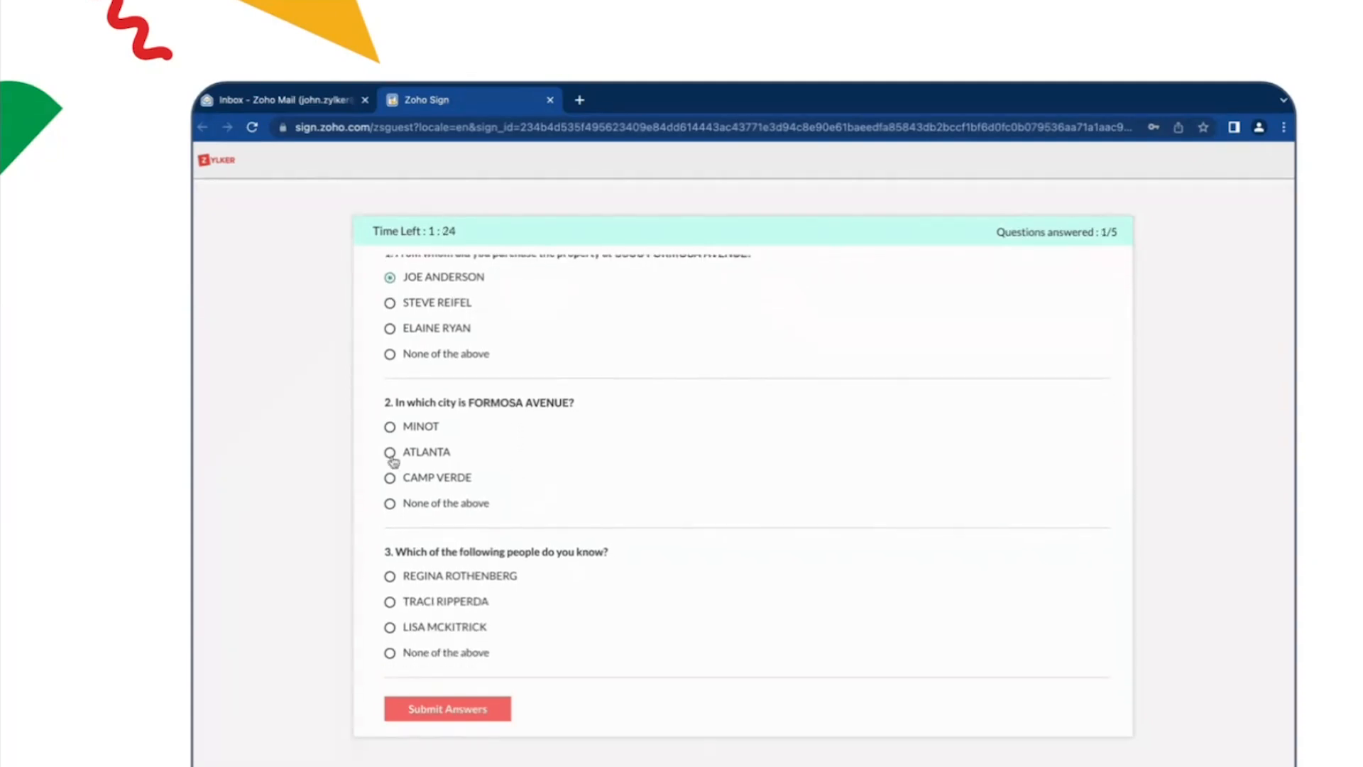
left_click(389, 452)
Step: Answer None of the above to question 3, NEW YORK to question 4, choose a purchase date for question 5 and submit the answers
scroll(452, 472, "down", 1)
scroll(451, 472, "down", 2)
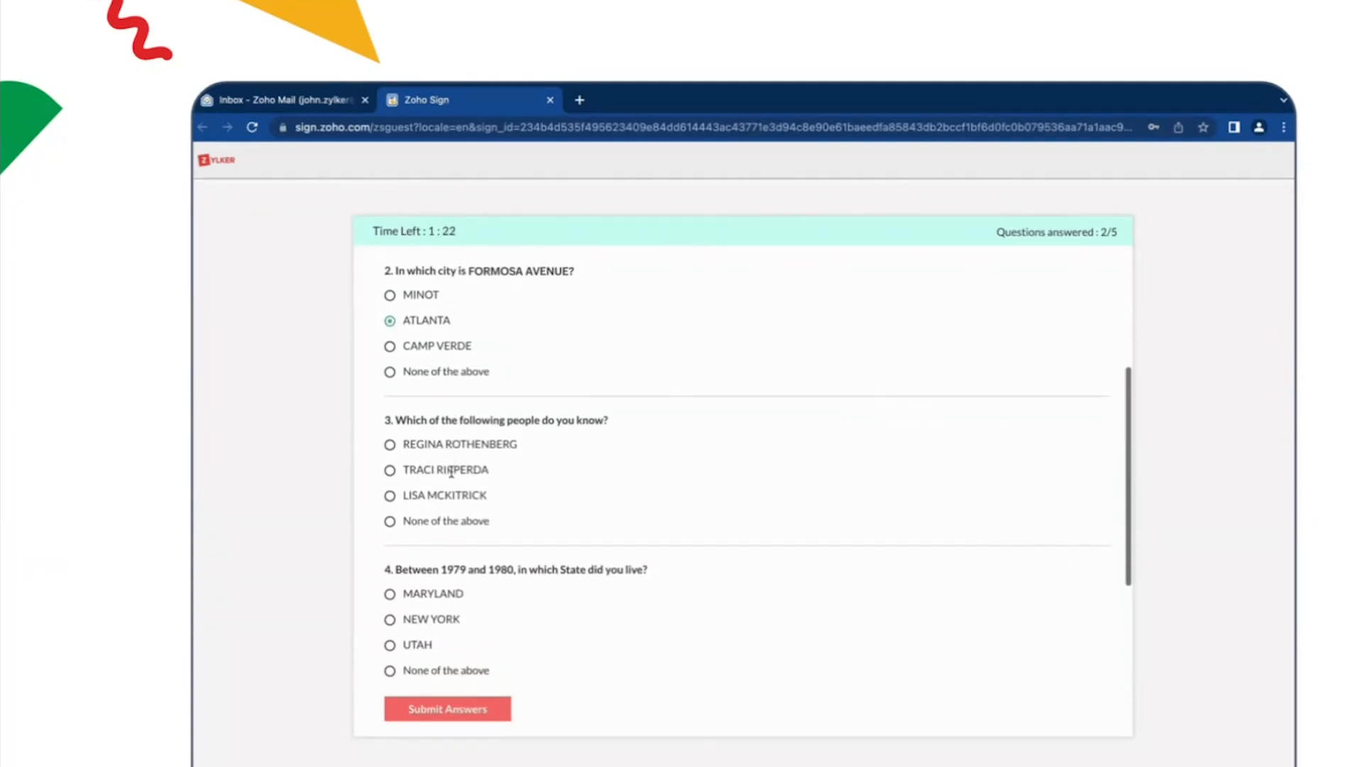
left_click(390, 513)
scroll(437, 519, "down", 3)
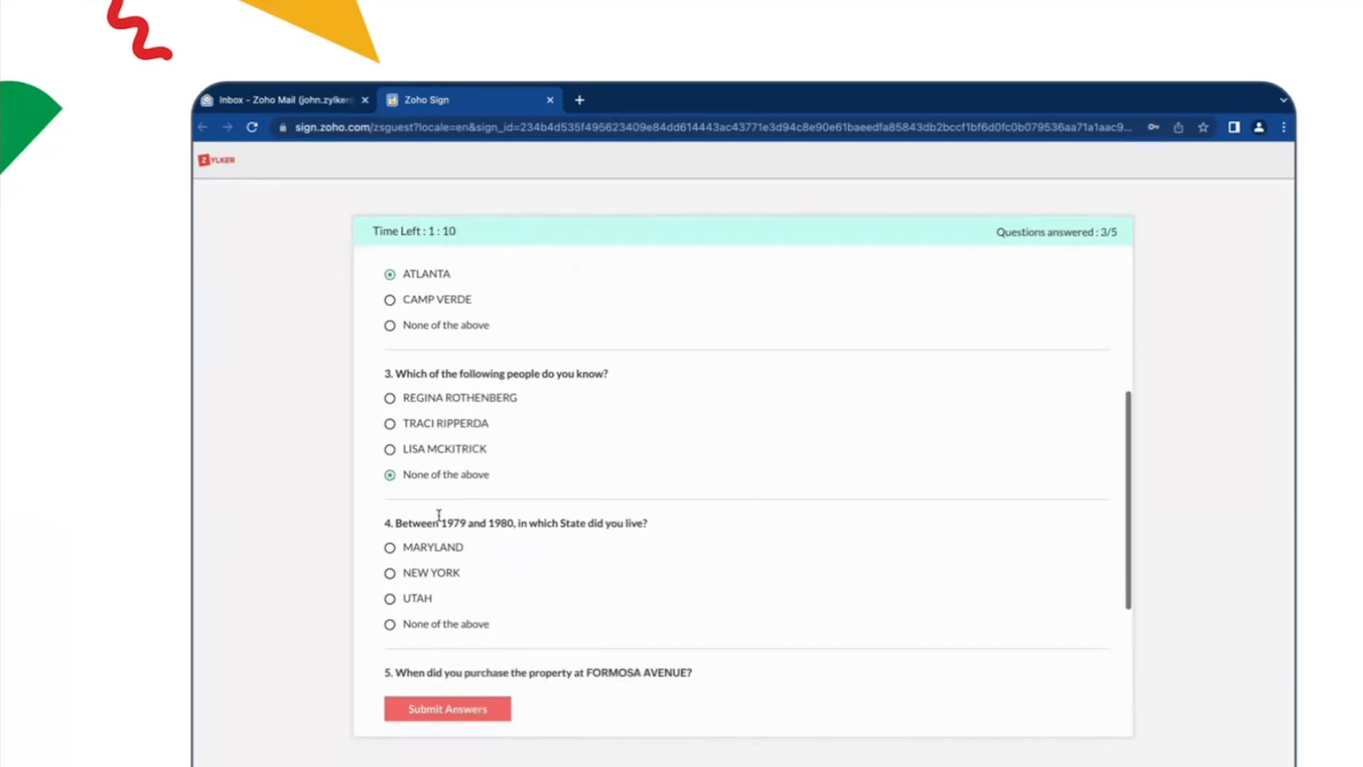
left_click(390, 489)
scroll(456, 535, "down", 1)
left_click(391, 642)
left_click(499, 708)
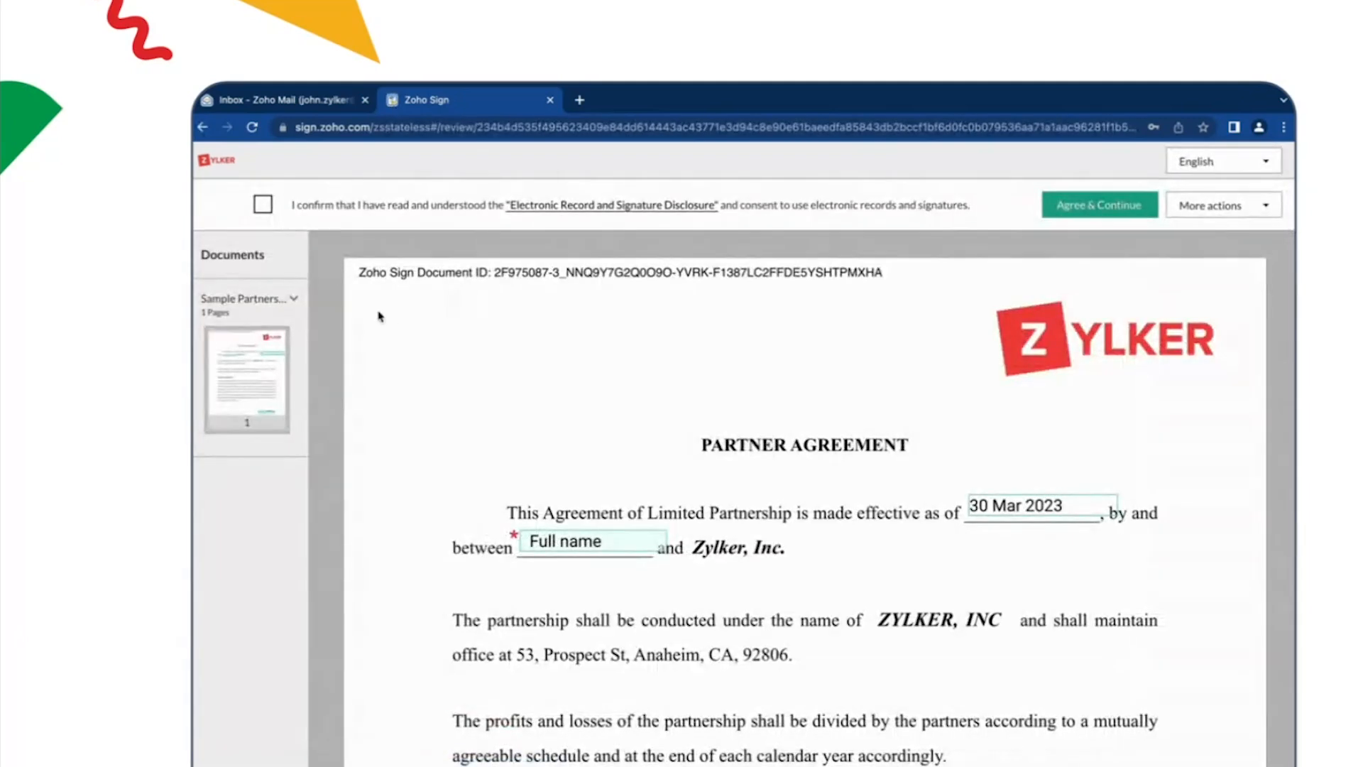
Step: Consent to the Electronic Record and Signature Disclosure and accept the full name entry in the partner agreement
left_click(264, 206)
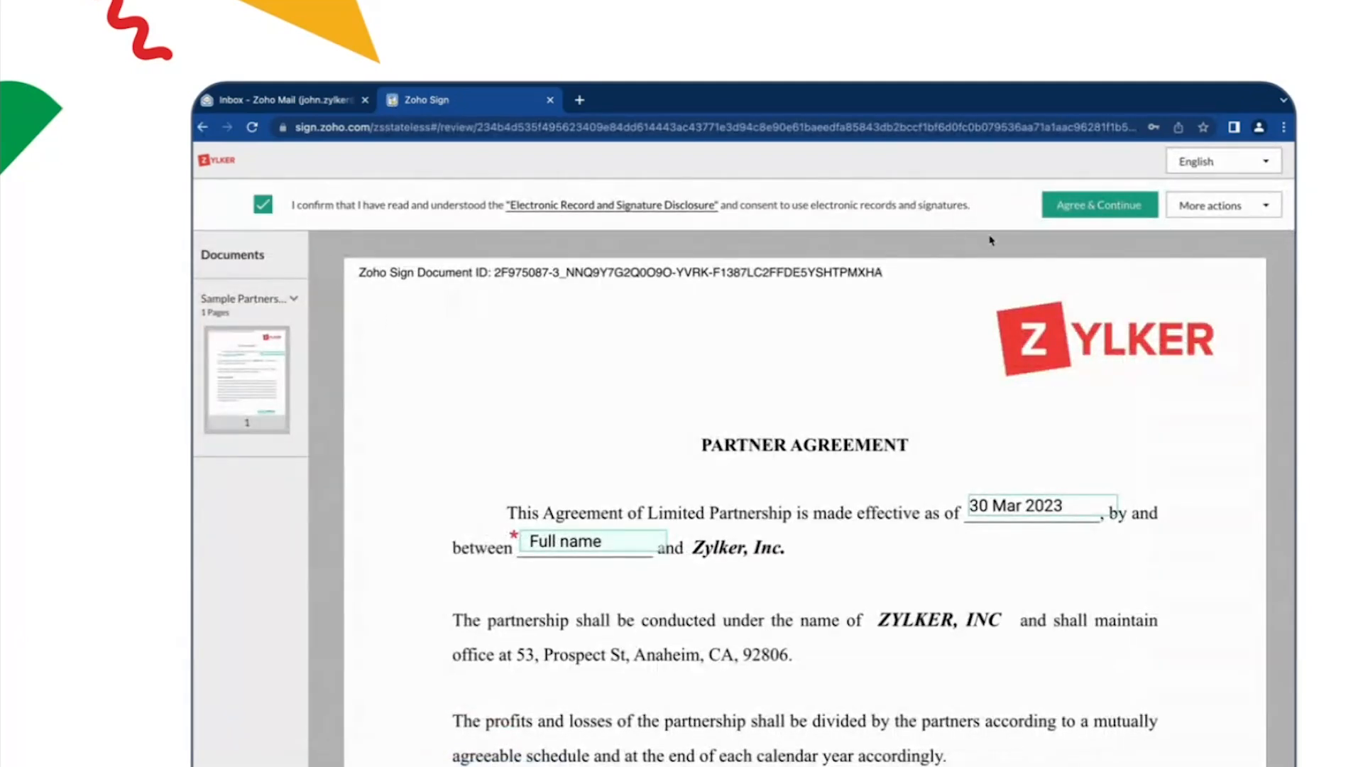
left_click(1069, 213)
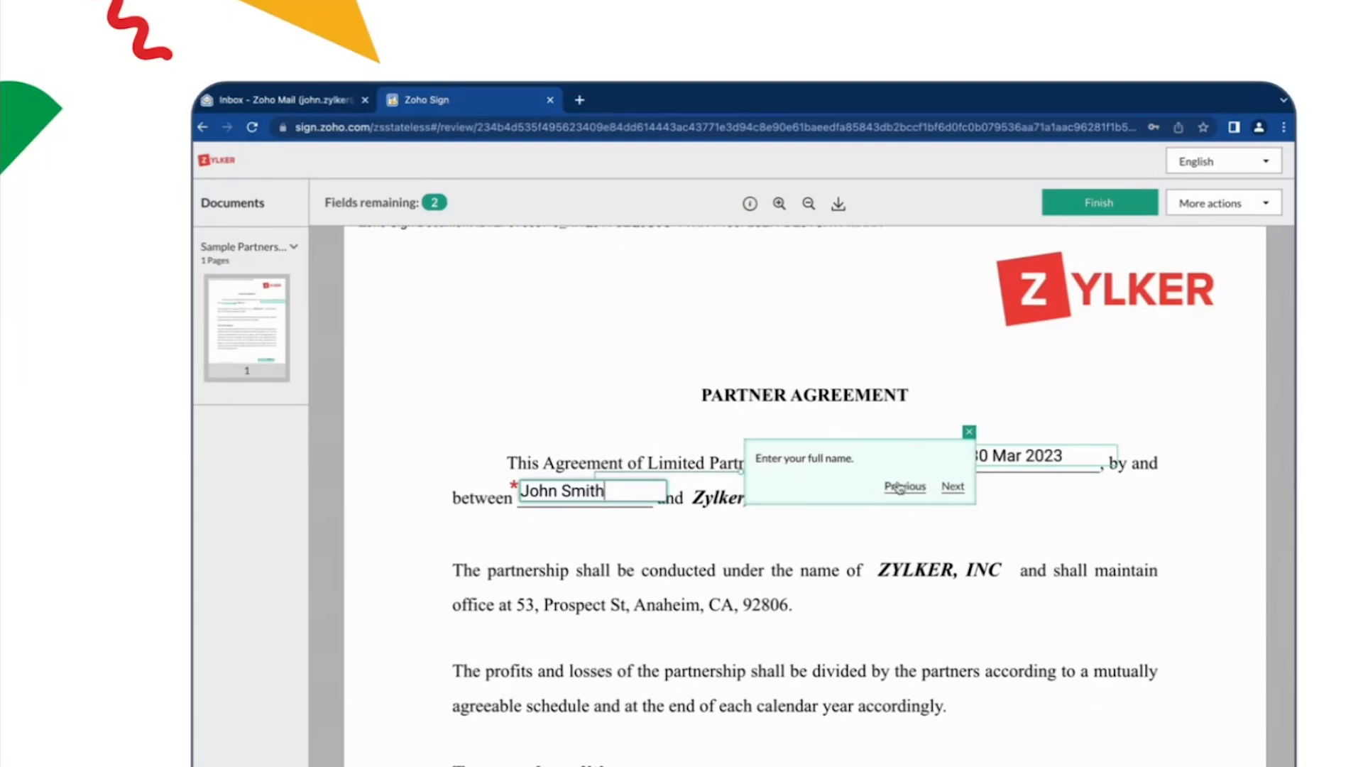
left_click(952, 490)
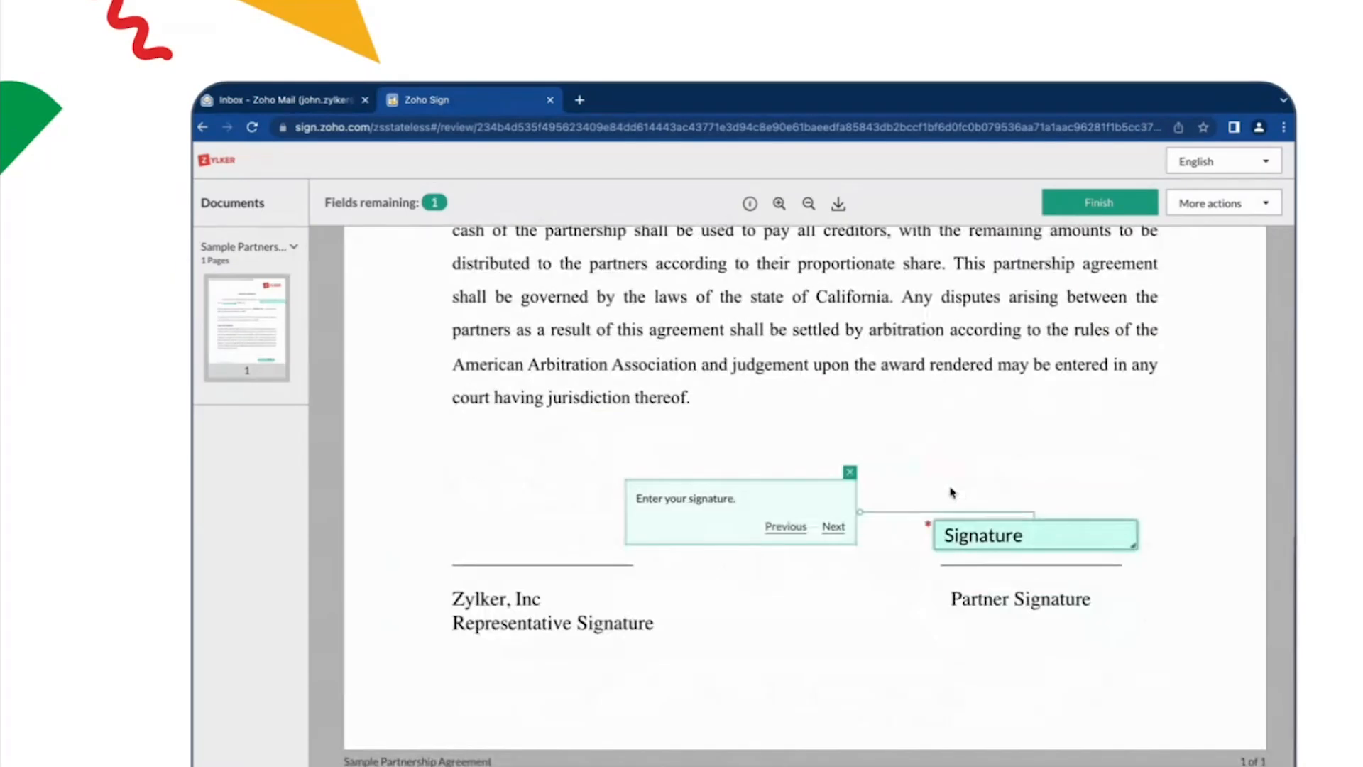
Step: Fill in the Partner Signature field and finish signing the agreement
left_click(967, 529)
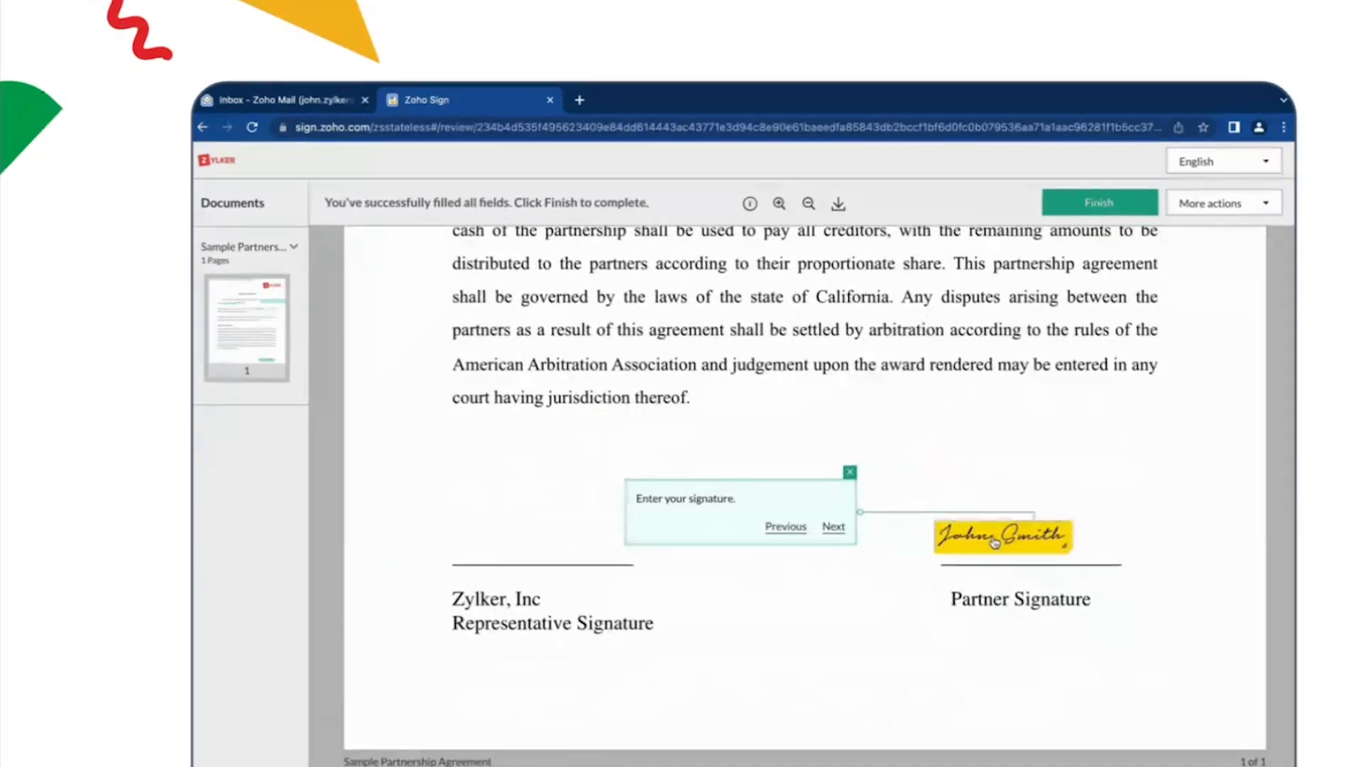
left_click(1100, 203)
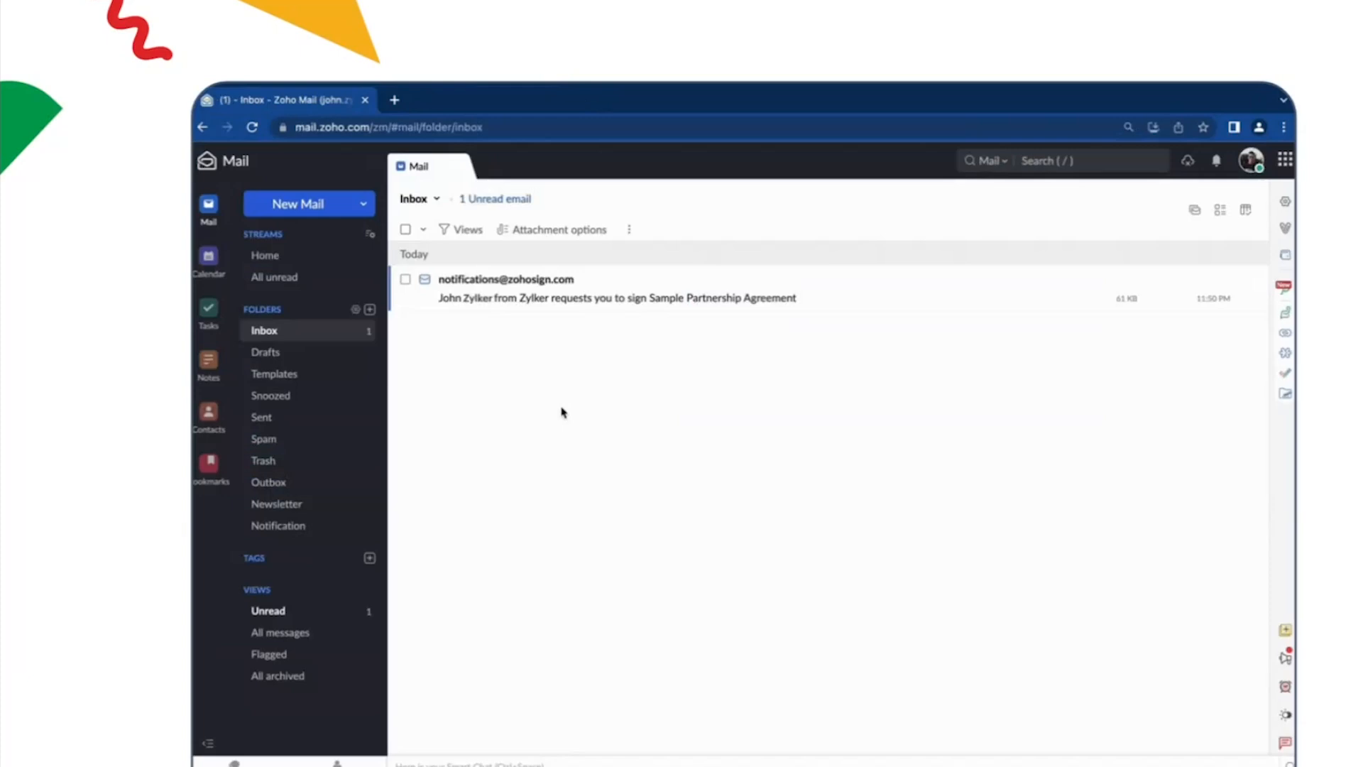
Step: Open the unread Sample Partnership Agreement request in the Zoho Mail inbox, start signing and proceed to the KBA form
left_click(639, 301)
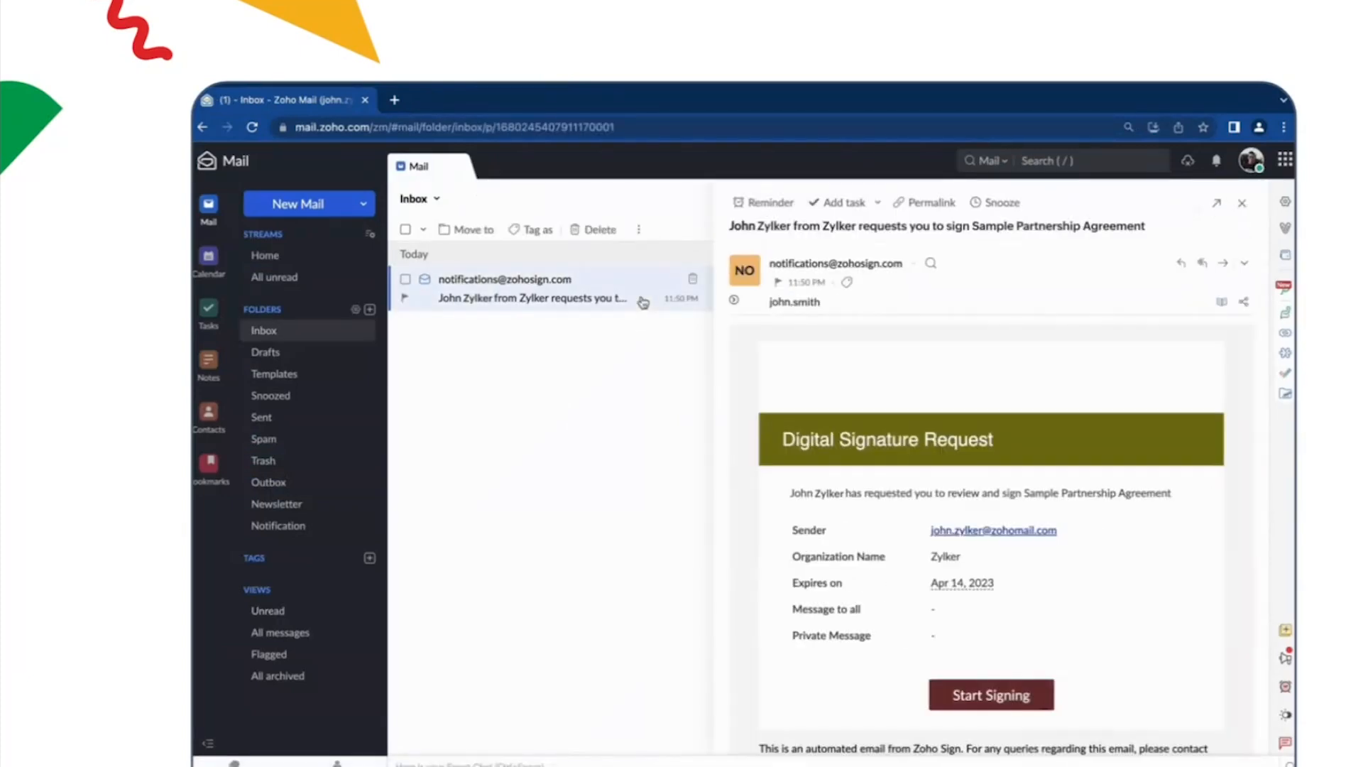
left_click(993, 696)
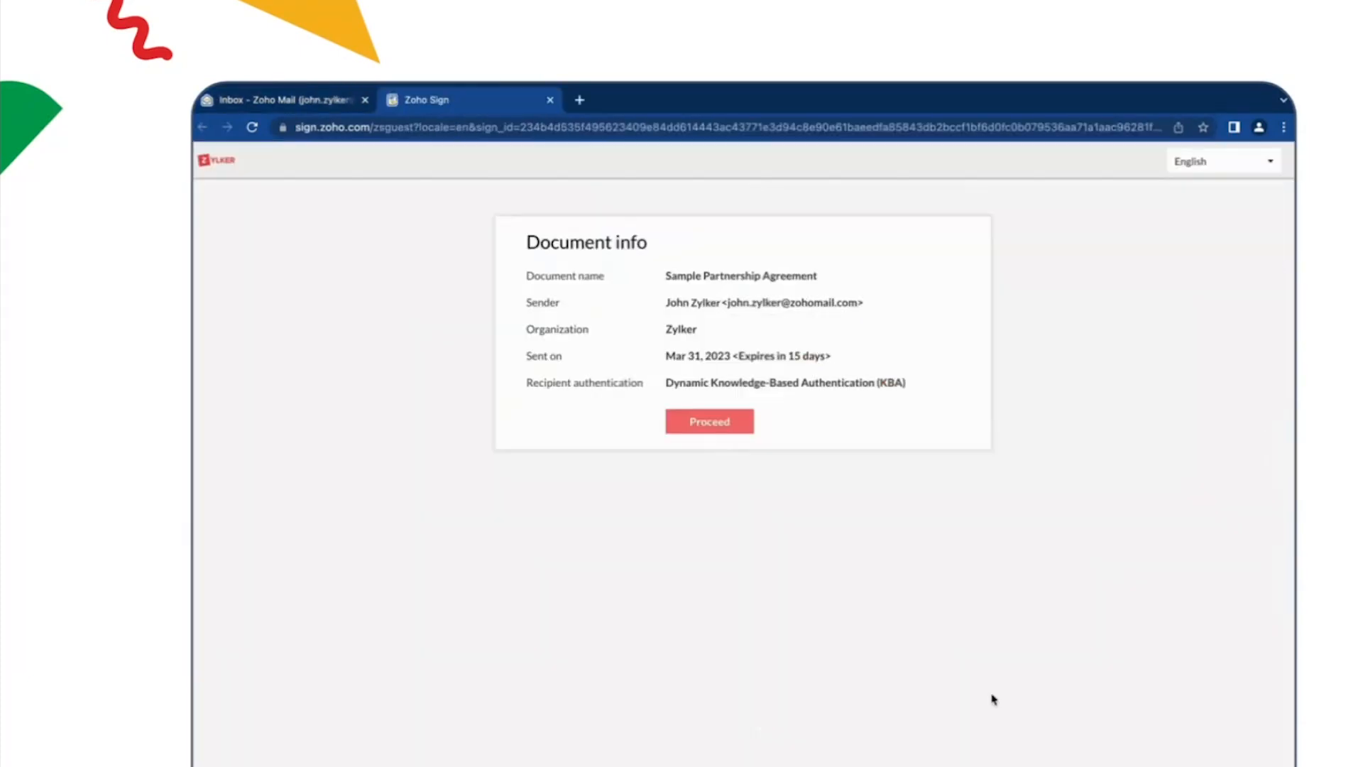
left_click(710, 422)
Step: Enter the signer's year of birth, last four SSN digits, street address and ZIP for KBA and continue to the questions
left_click(712, 490)
type("1975")
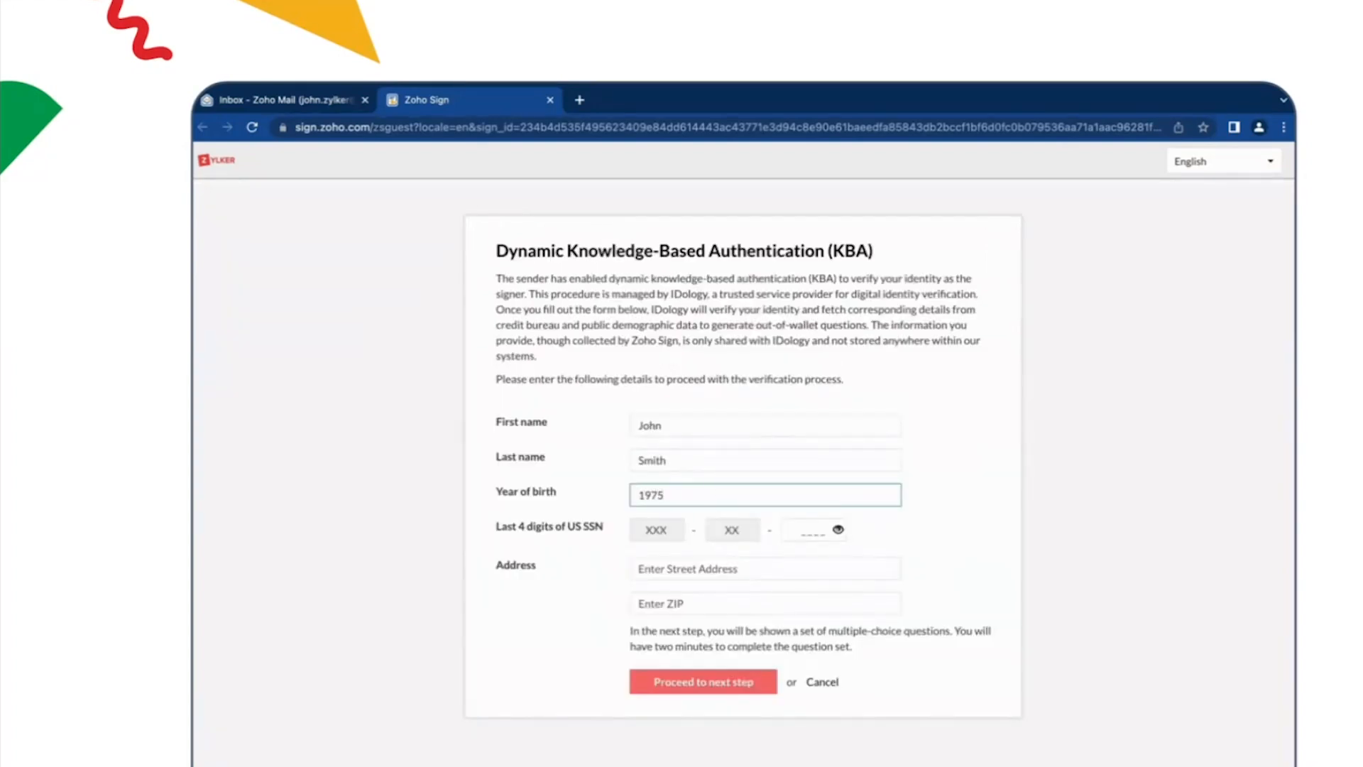
left_click(814, 531)
type("1234")
left_click(798, 564)
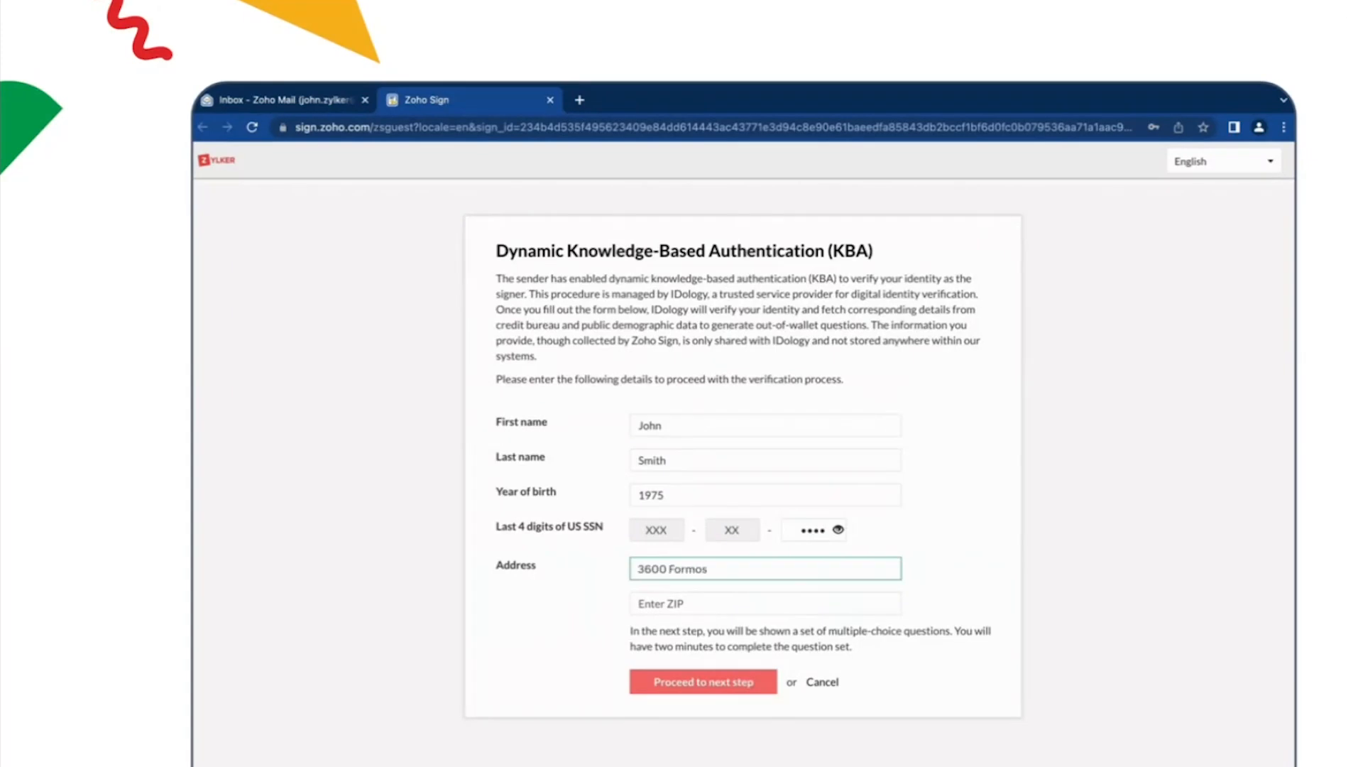
left_click(797, 605)
type("78503")
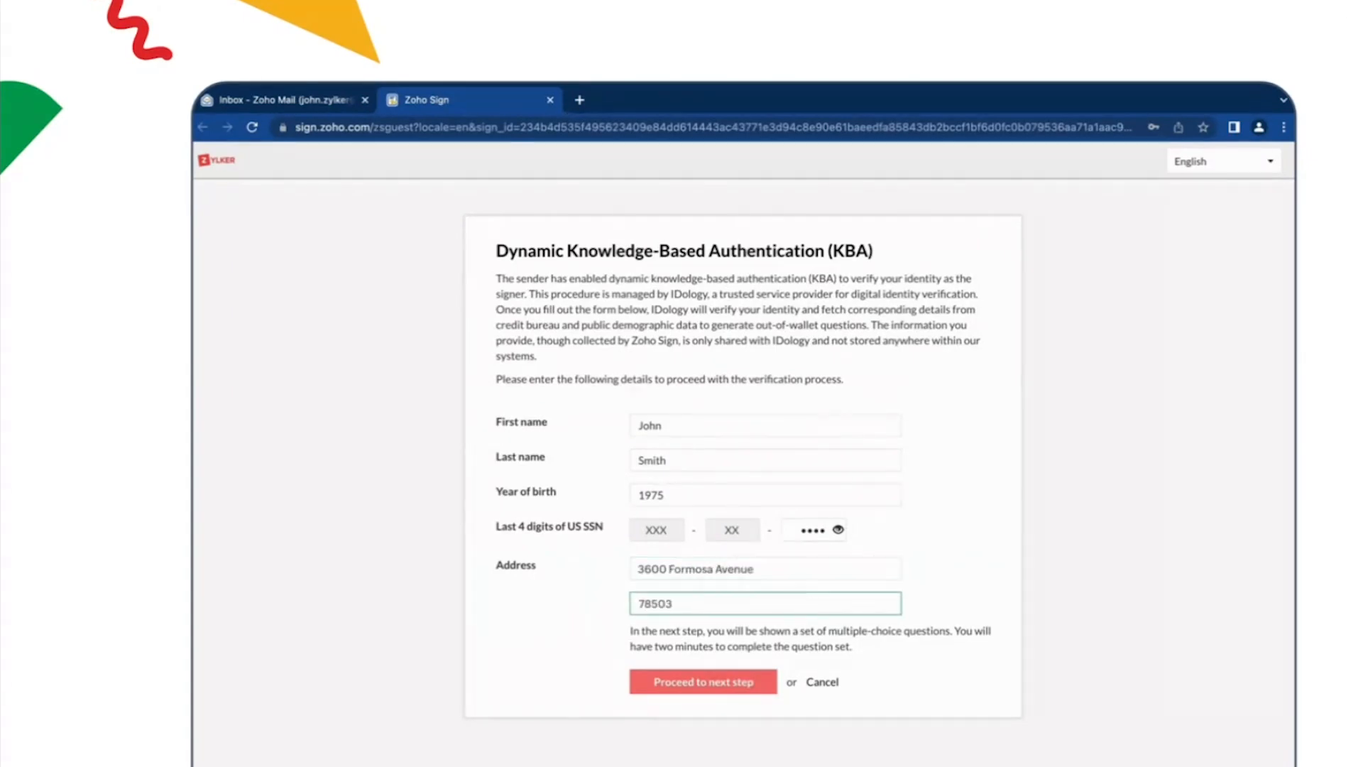
left_click(760, 680)
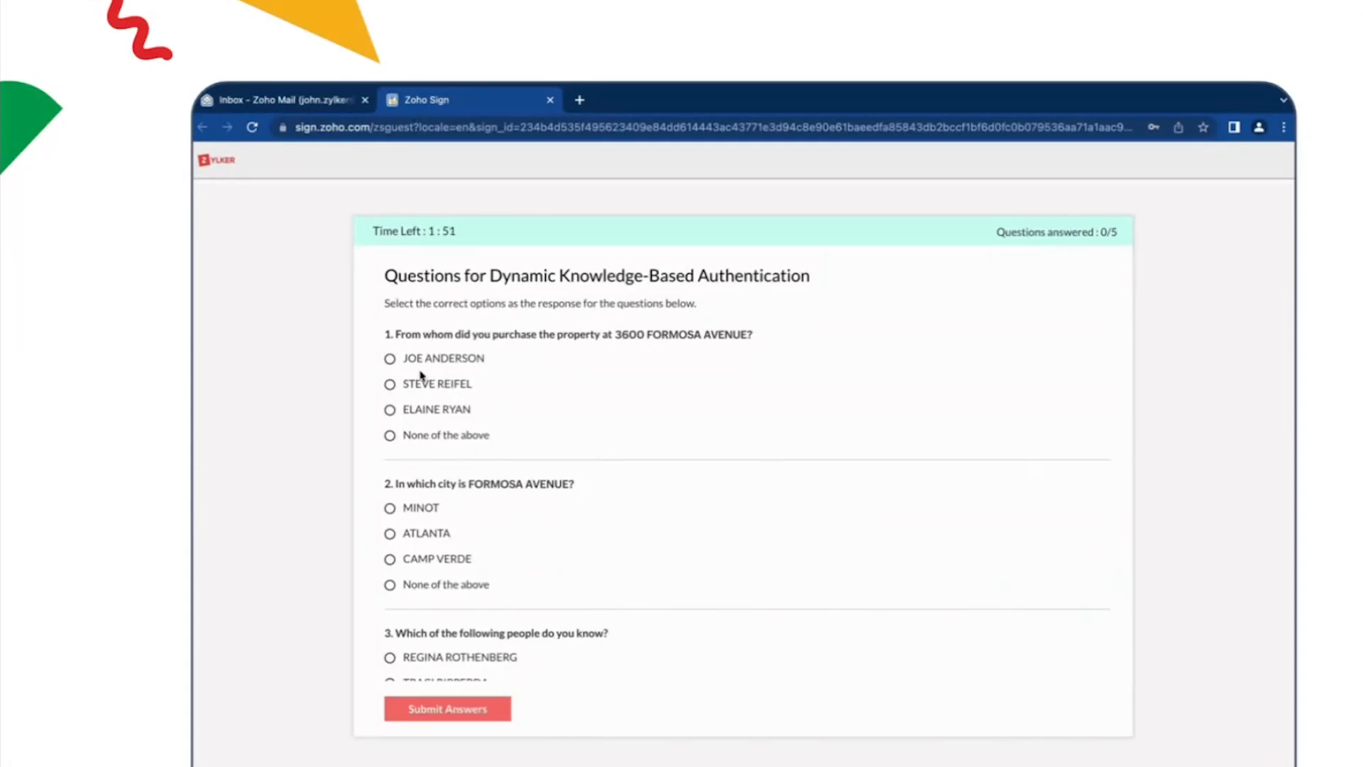
Step: Choose the first listed seller for KBA question 1 and ATLANTA as the city for question 2
left_click(390, 359)
scroll(518, 468, "down", 1)
scroll(518, 468, "down", 1)
left_click(455, 456)
Step: Choose None of the above for question 3, NEW YORK for question 4 and a purchase date for question 5, and submit the answers
scroll(454, 473, "down", 1)
scroll(451, 472, "down", 2)
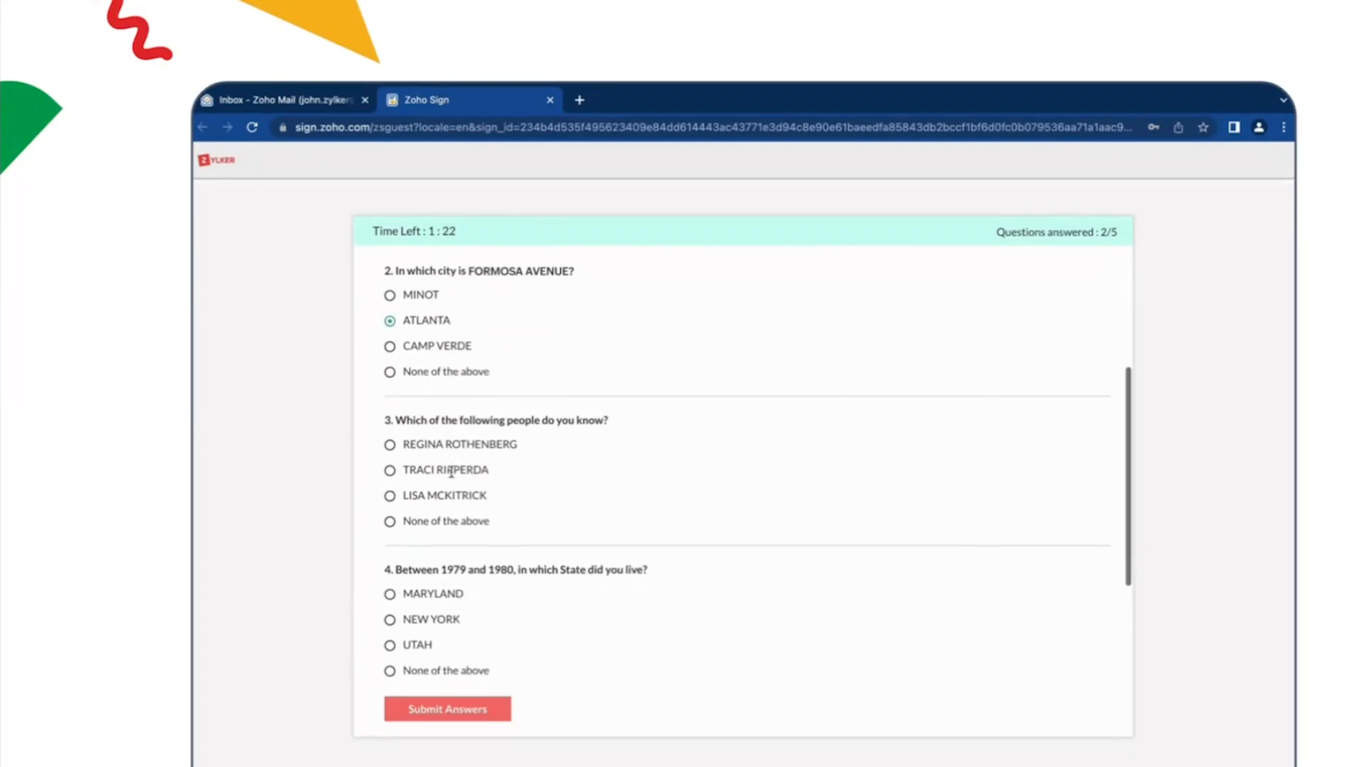
left_click(393, 514)
scroll(440, 515, "down", 3)
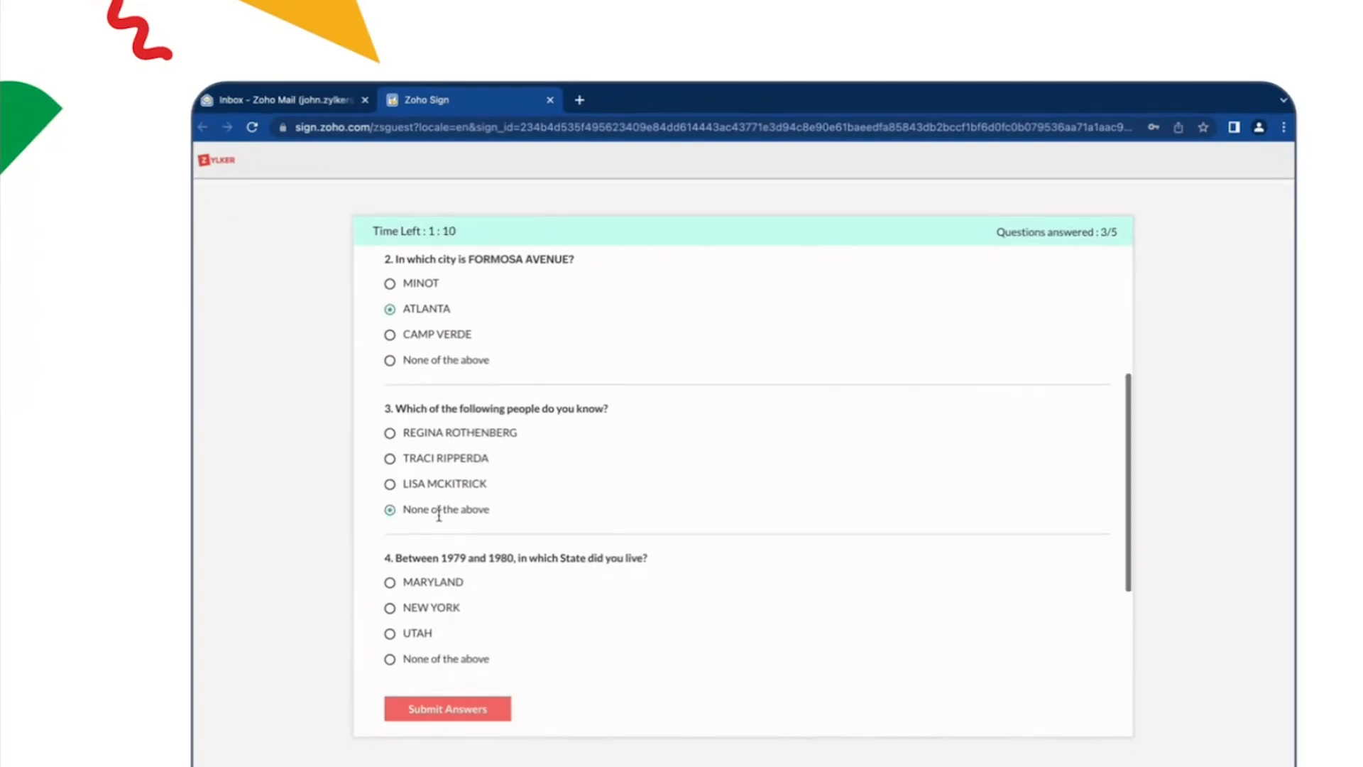
left_click(390, 487)
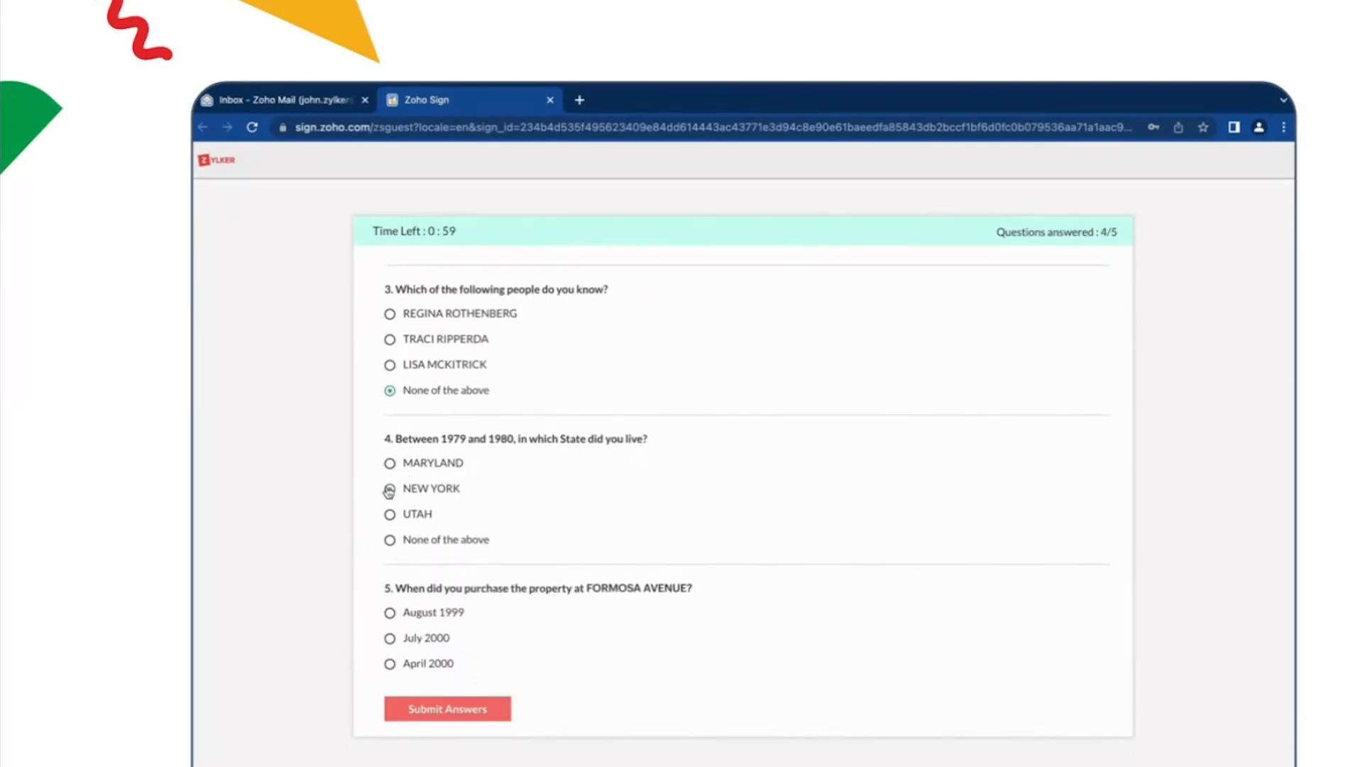
scroll(457, 538, "down", 1)
left_click(391, 641)
left_click(500, 708)
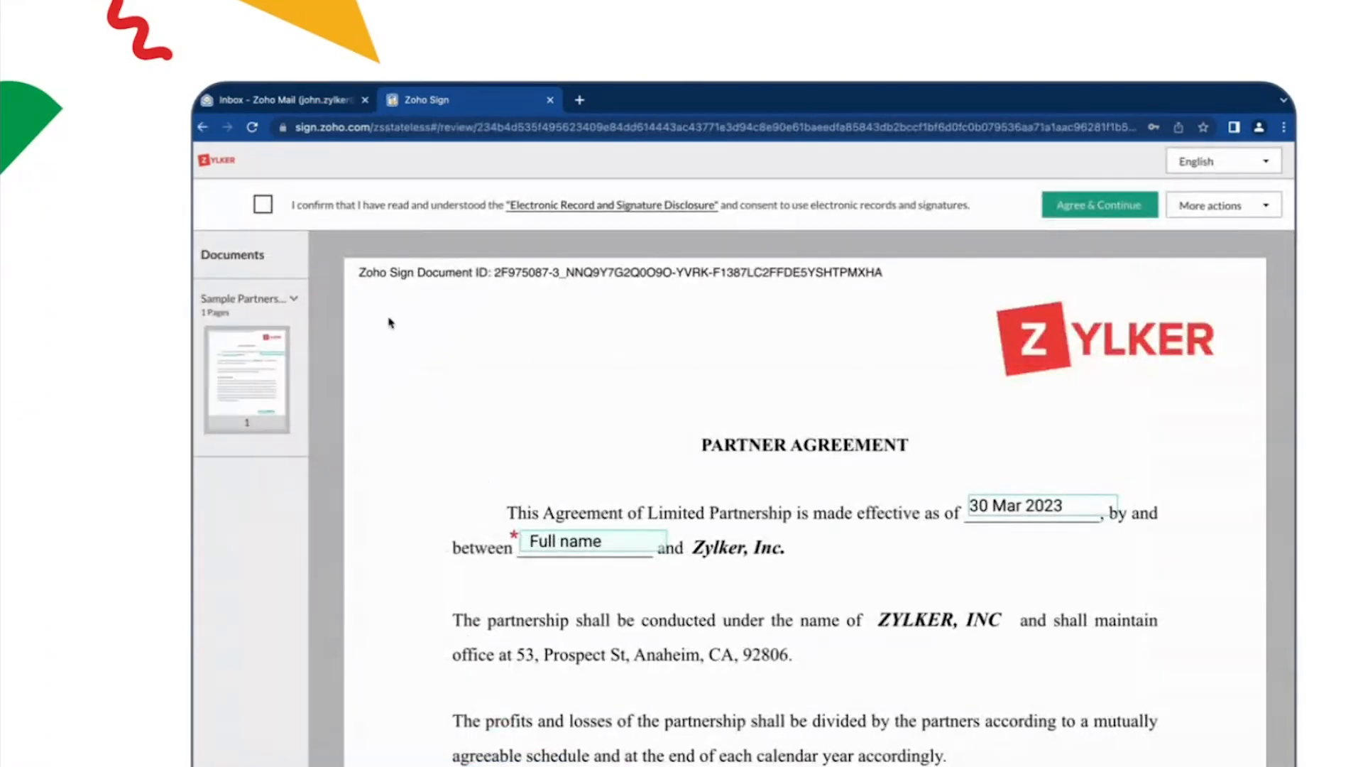
Step: Agree to the Electronic Record and Signature Disclosure and accept the full name entry to reach the signature field
left_click(271, 209)
left_click(1068, 212)
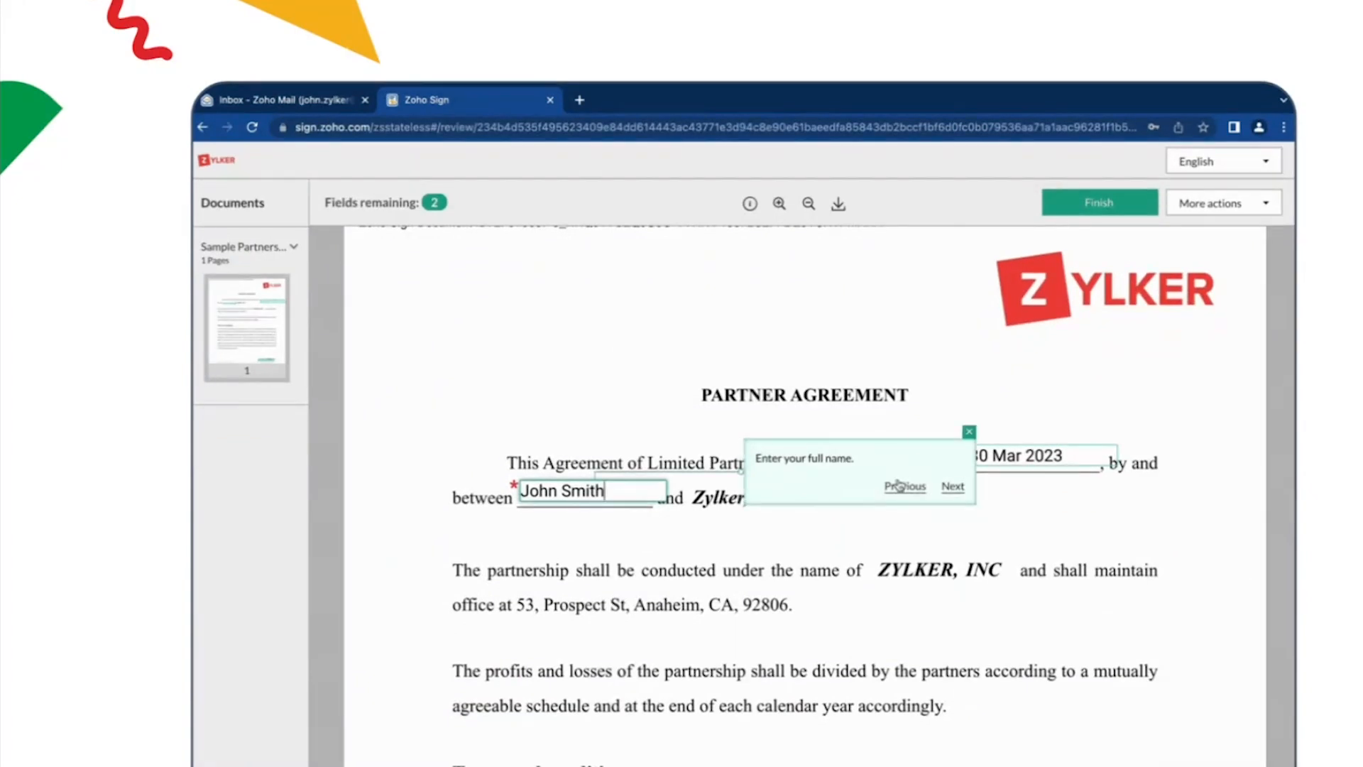
left_click(951, 488)
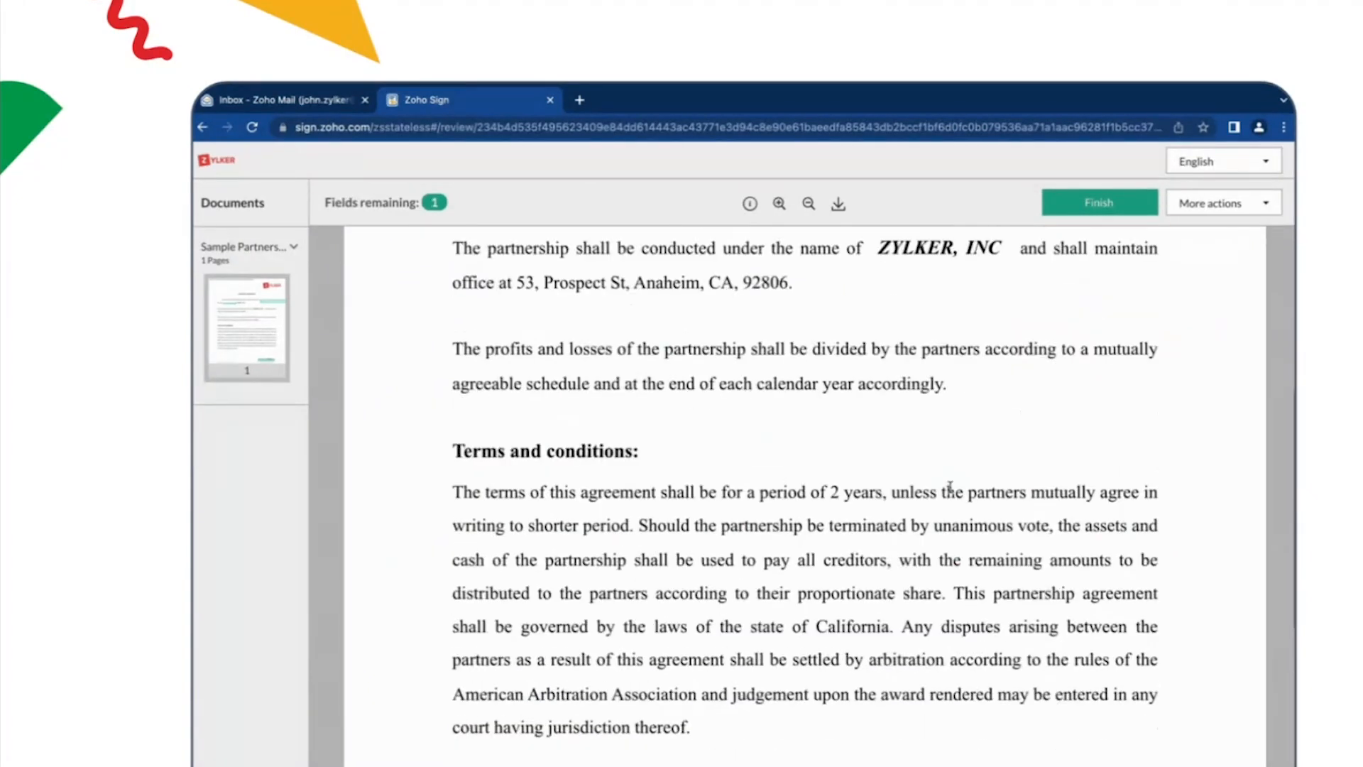
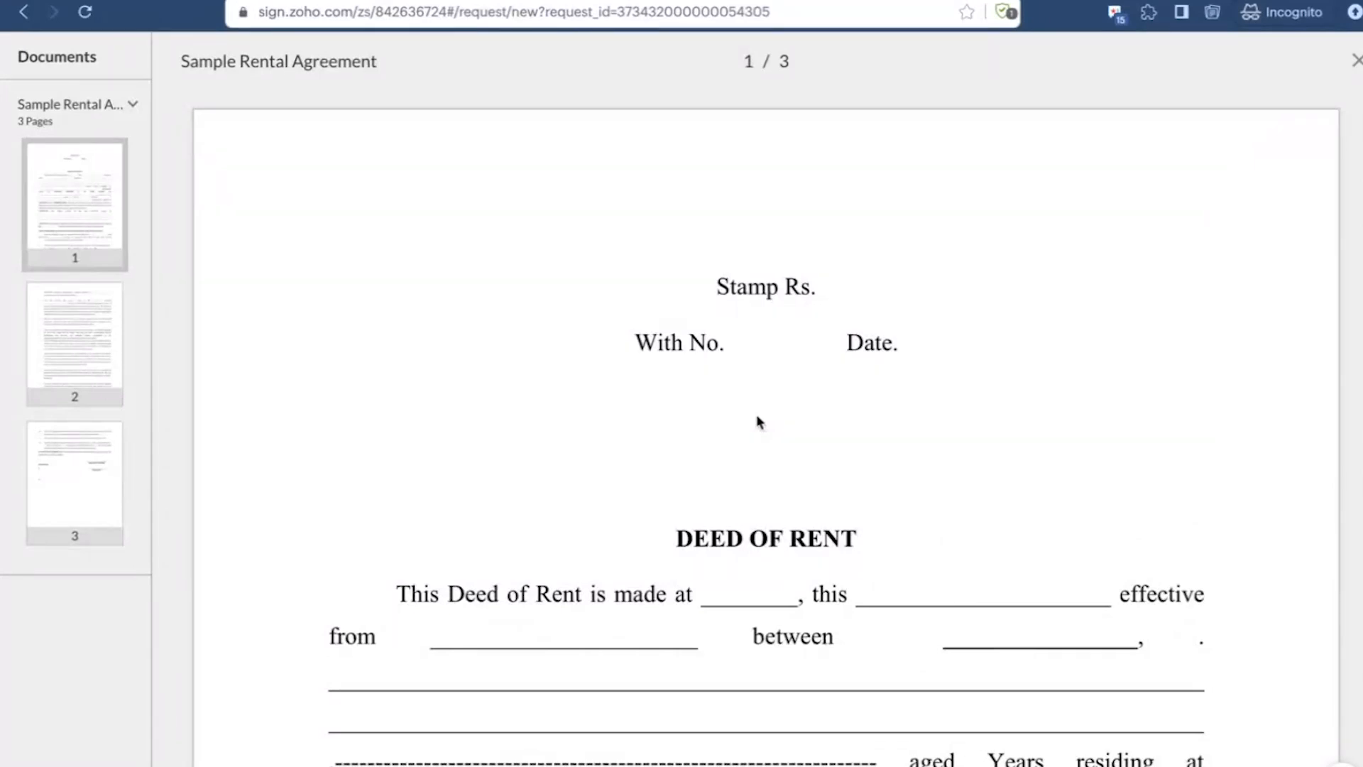
Step: Close the Sample Rental Agreement preview and go to the recipient settings of the signature request
left_click(1354, 61)
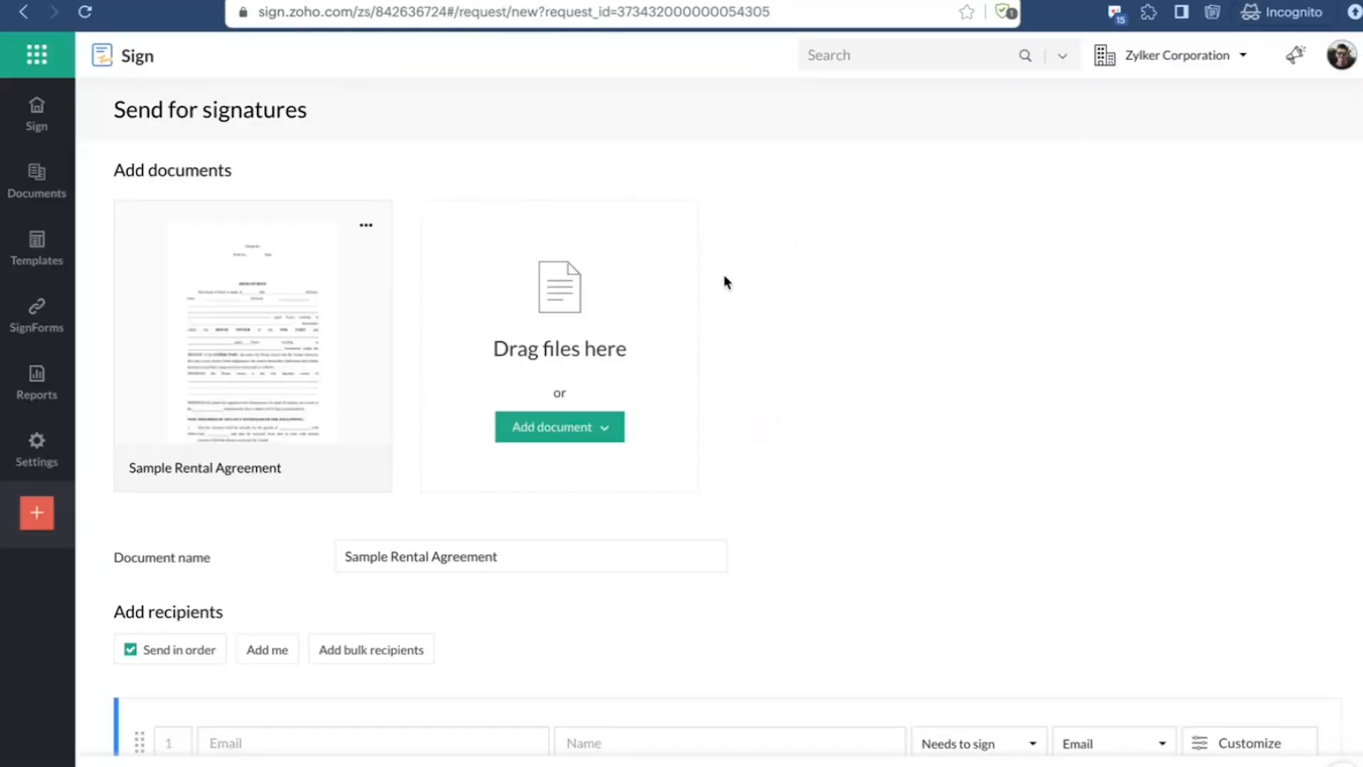
scroll(620, 530, "down", 2)
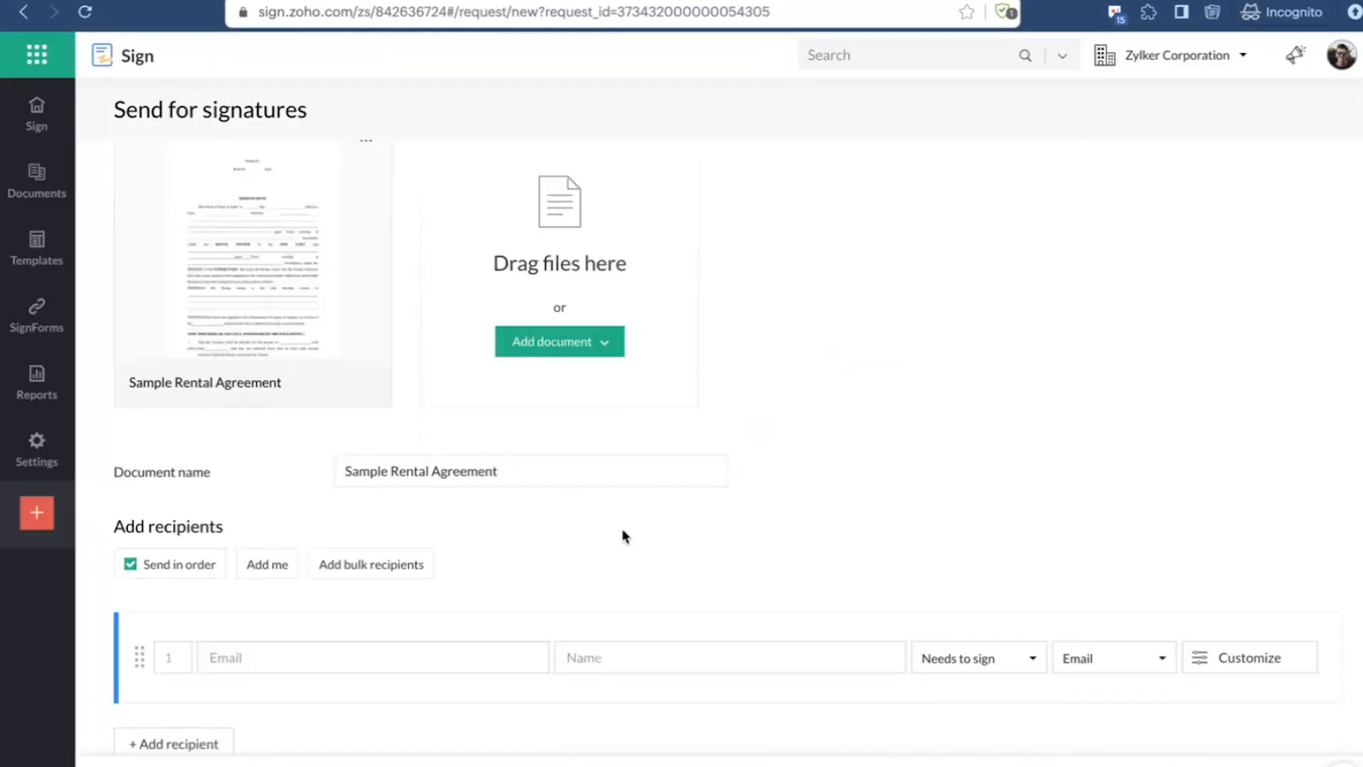
scroll(624, 537, "down", 1)
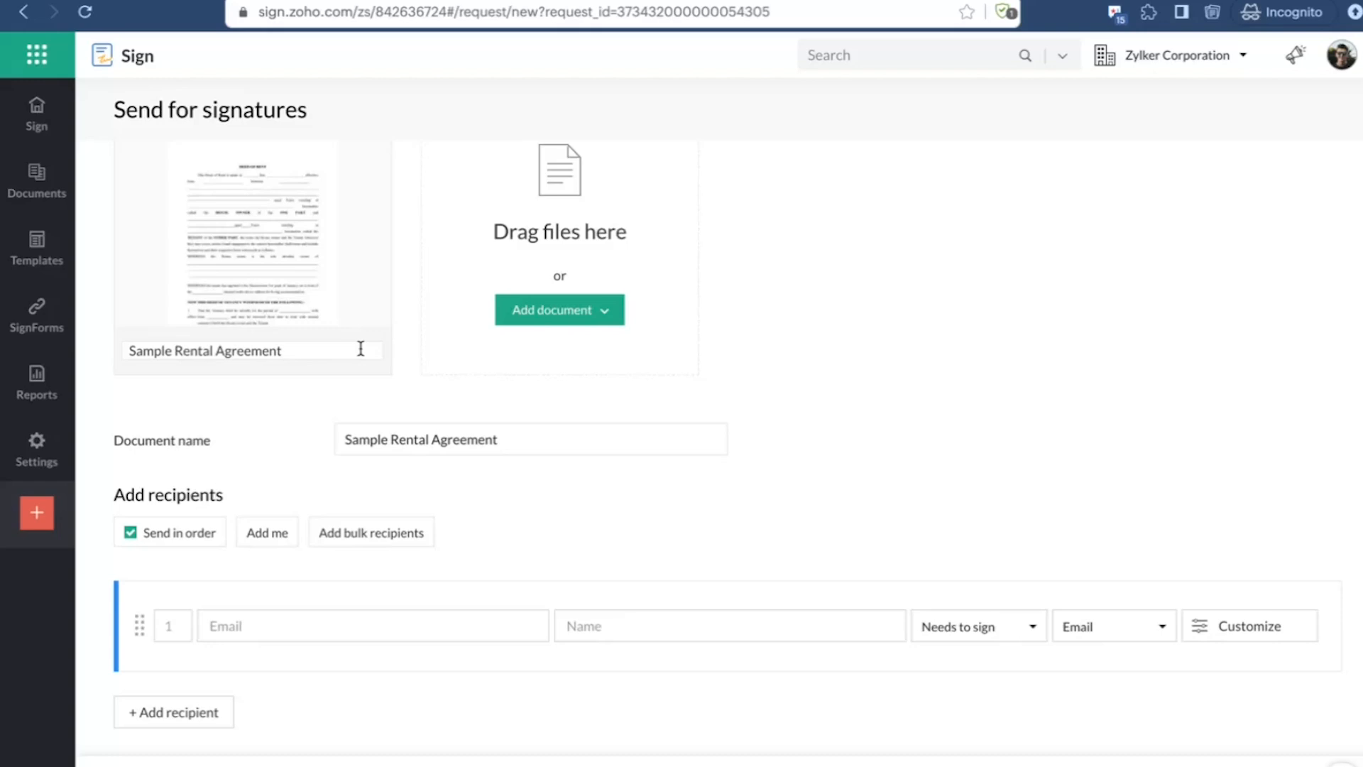
scroll(395, 471, "down", 2)
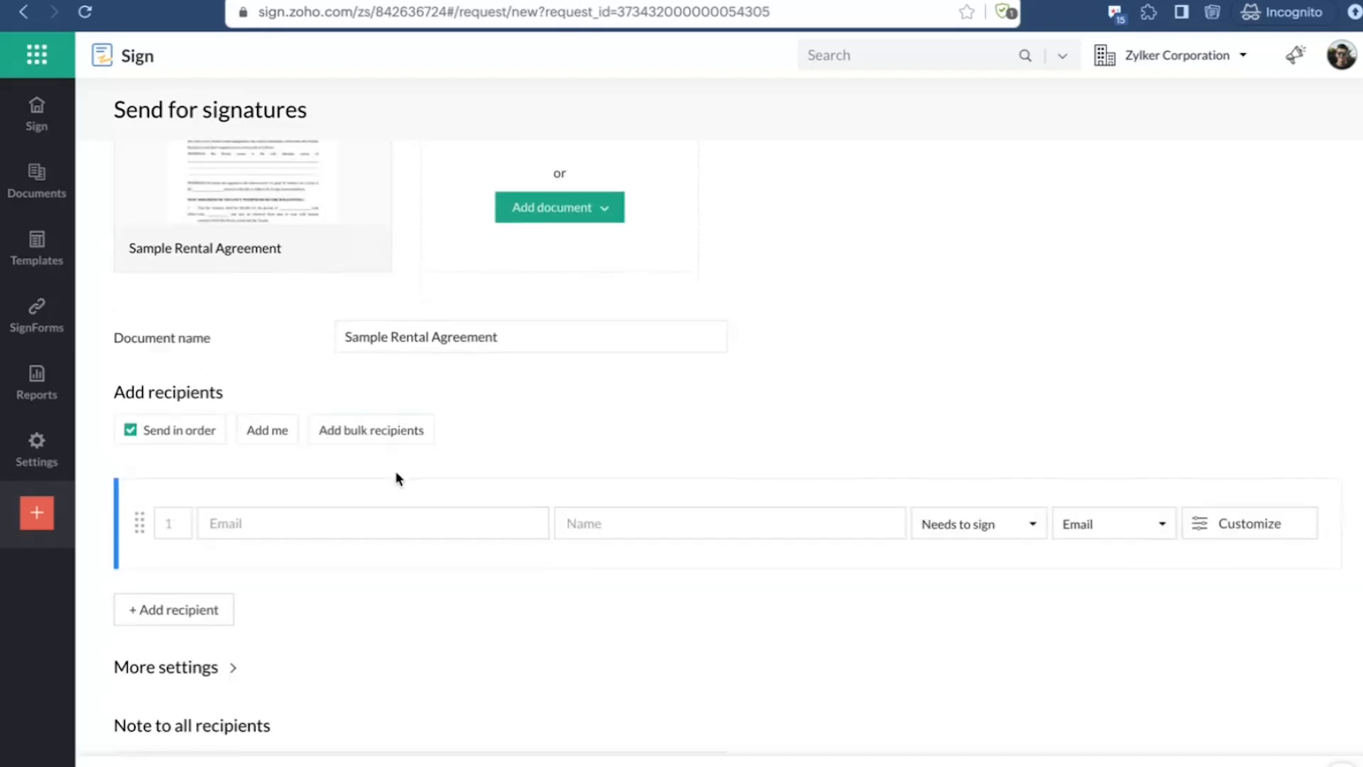
scroll(395, 476, "up", 2)
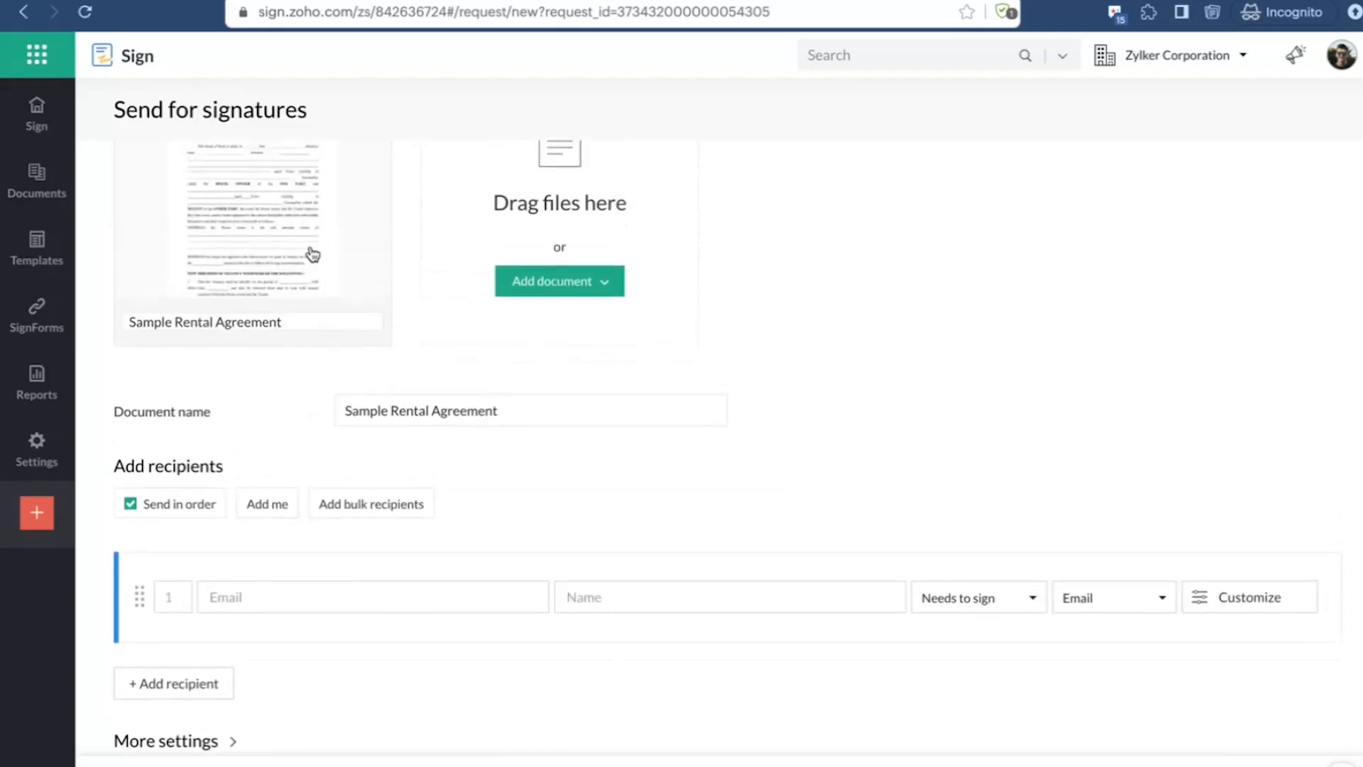
scroll(310, 252, "up", 2)
scroll(311, 405, "down", 5)
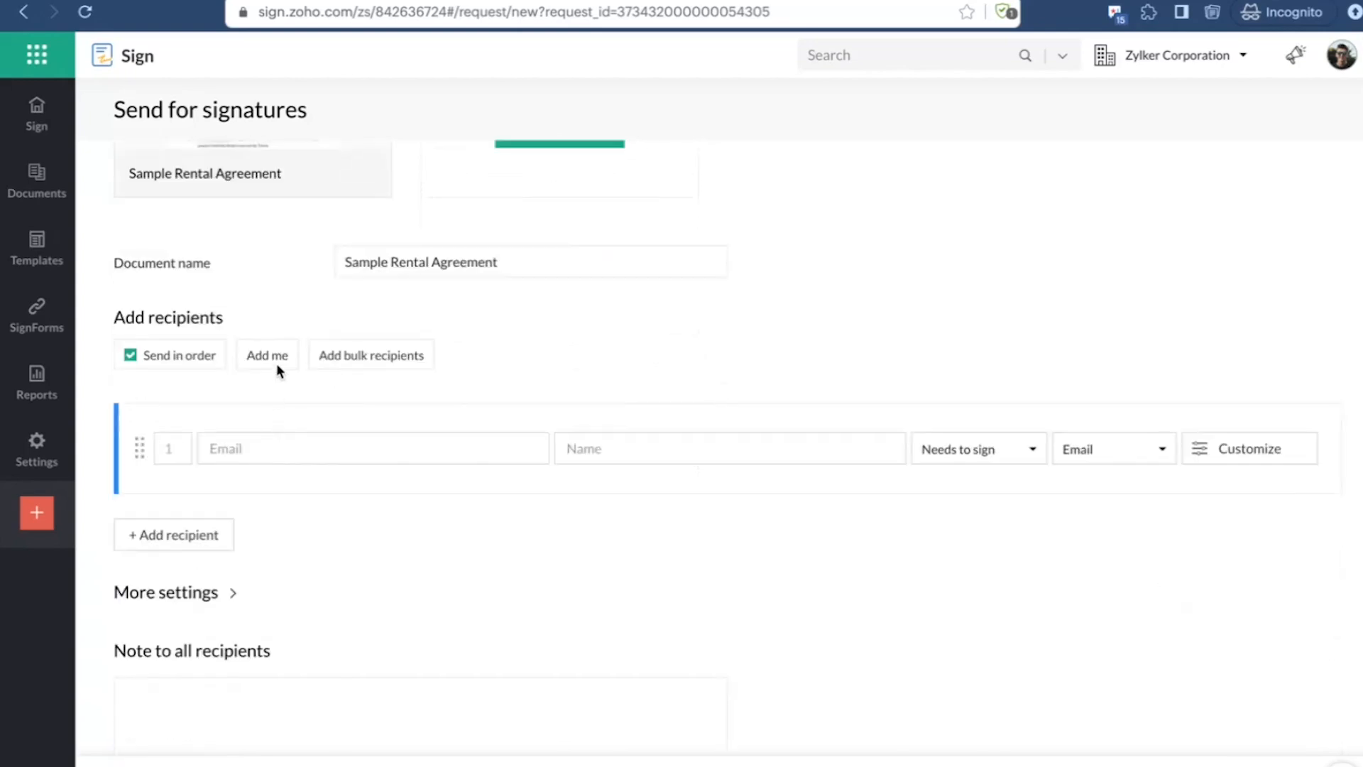
Step: Add the first recipient by entering the contact's e-mail and choosing the matching saved contact
left_click(305, 450)
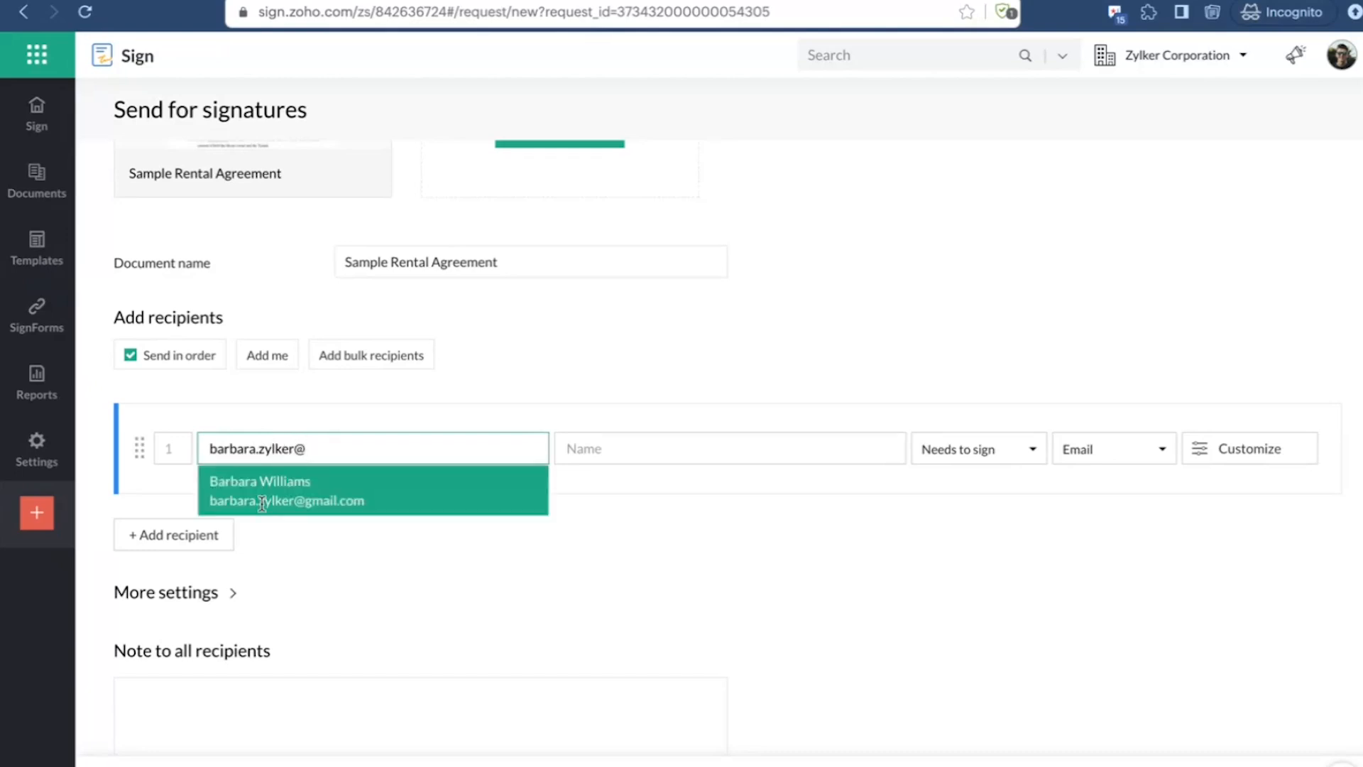
left_click(262, 504)
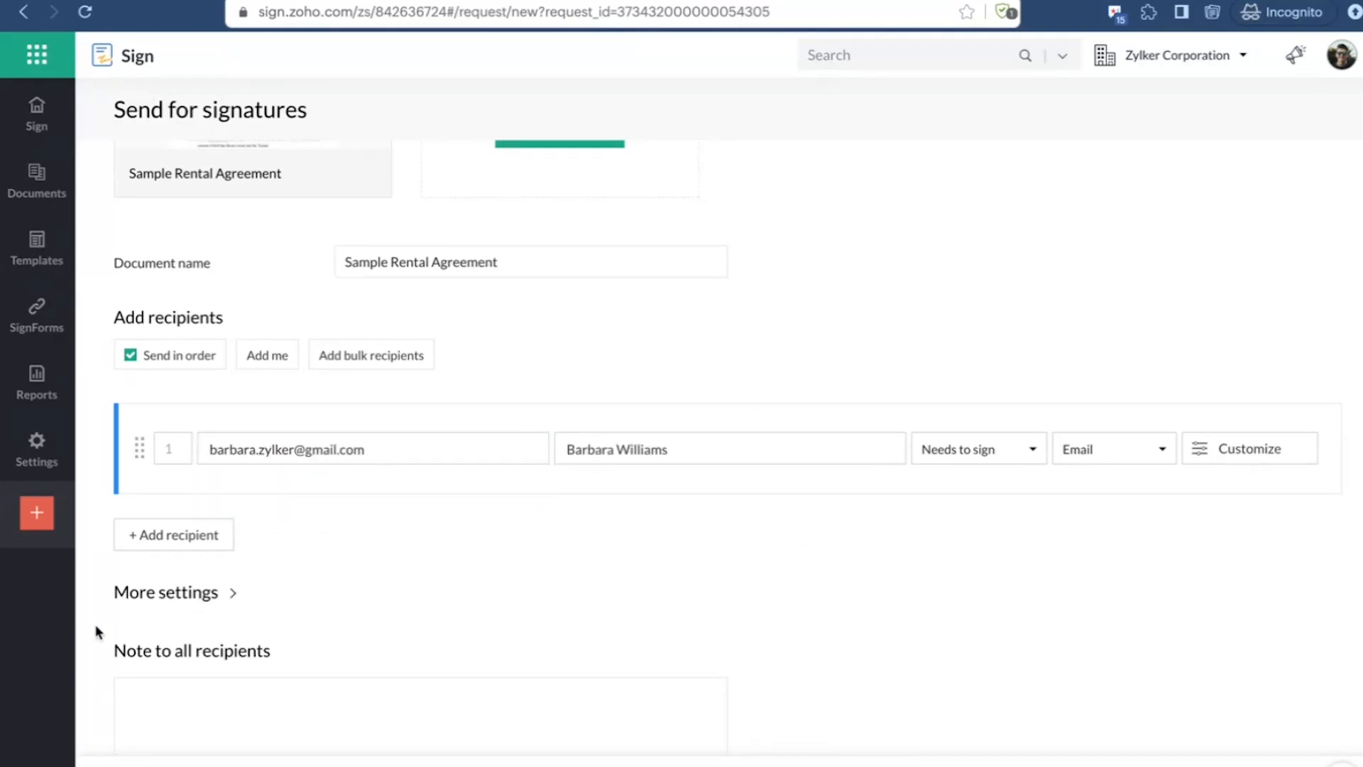
Step: Continue to placing fields on the Sample Rental Agreement and open Zia's Detect and insert fields options
scroll(95, 628, "down", 1)
scroll(549, 434, "up", 5)
scroll(551, 436, "down", 5)
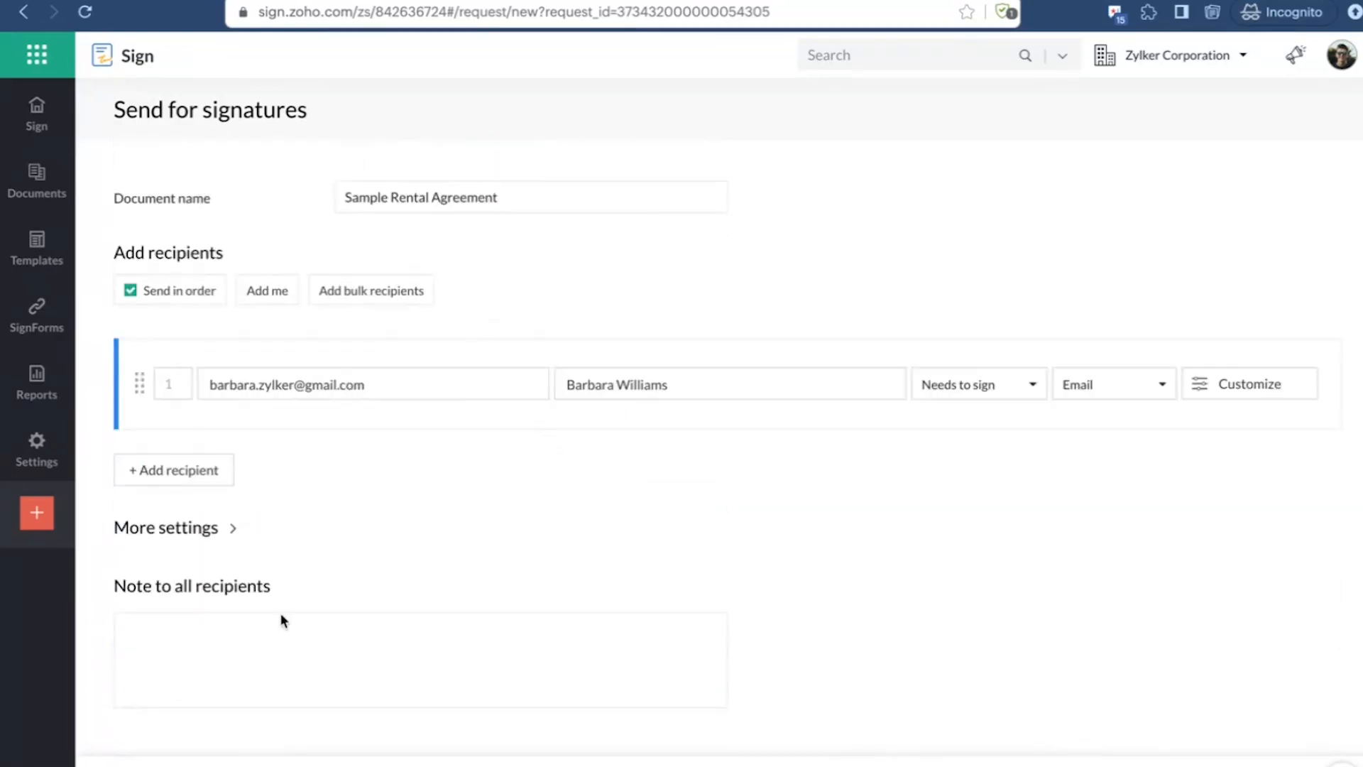
left_click(169, 764)
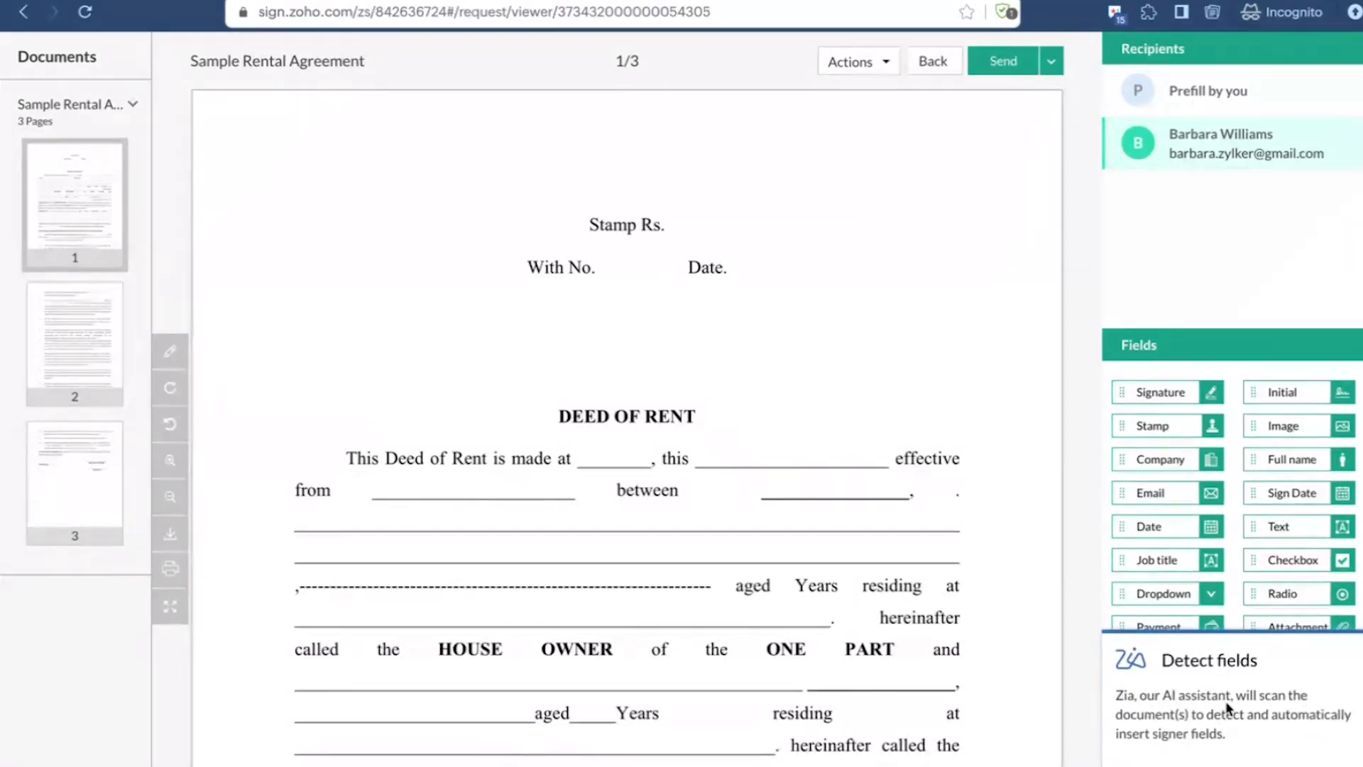
left_click(1158, 765)
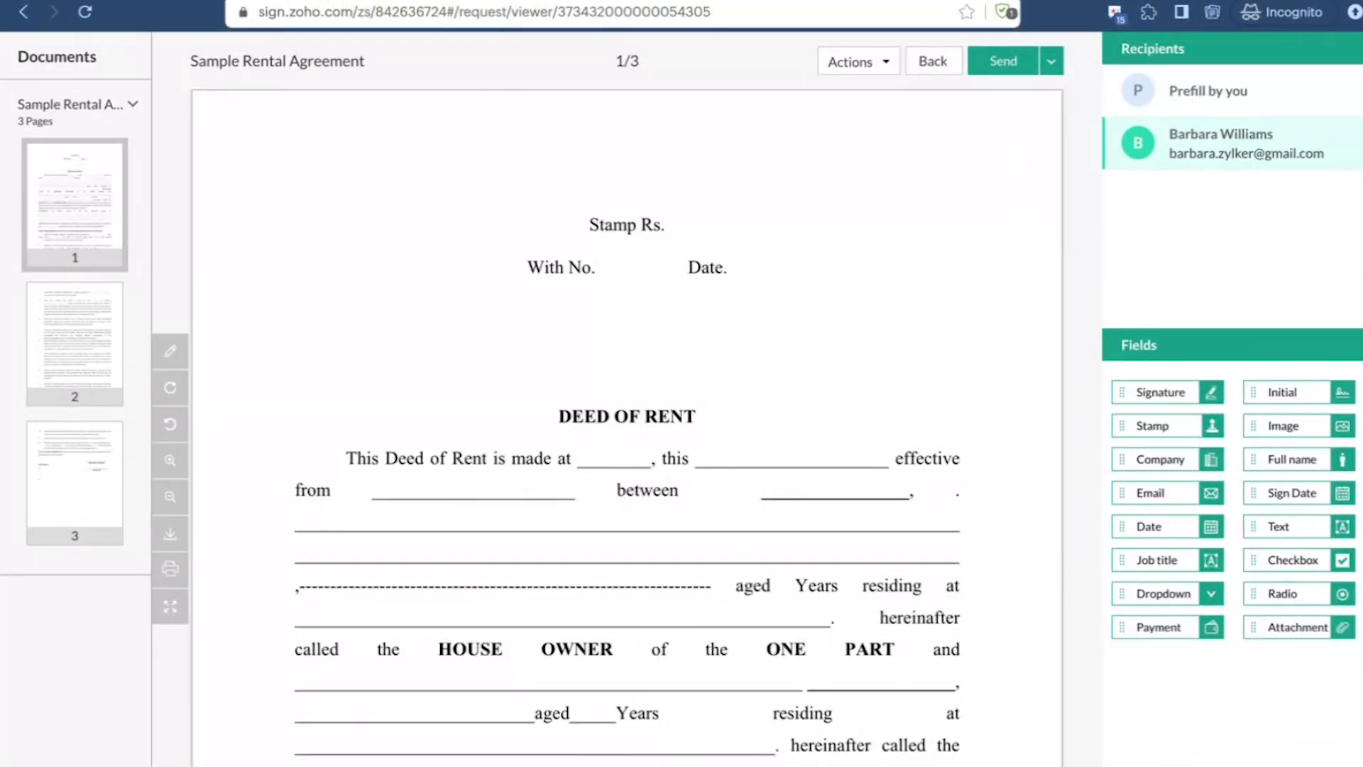
left_click_drag(823, 177, 1123, 258)
left_click(1123, 257)
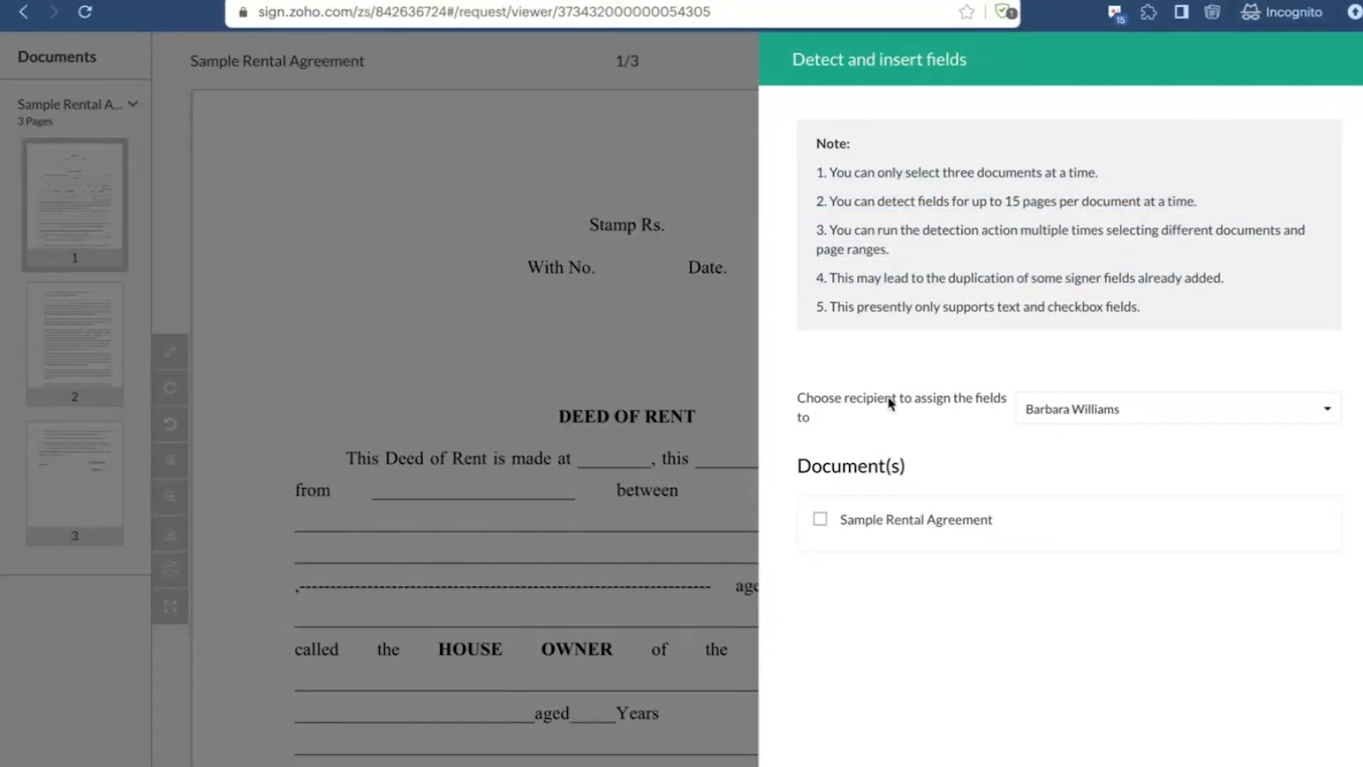
Step: Keep the only recipient as assignee, include Sample Rental Agreement, and run the automatic field detection
left_click(1094, 419)
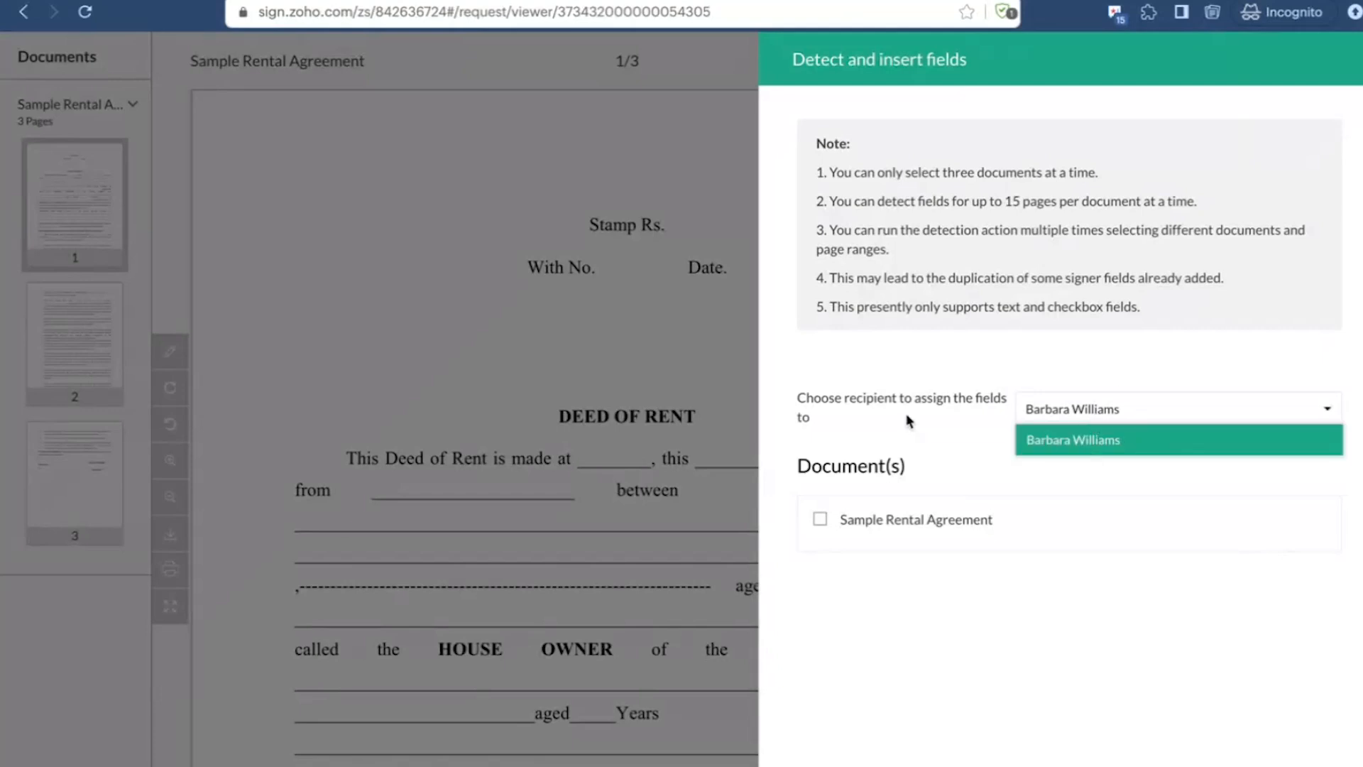
left_click(945, 439)
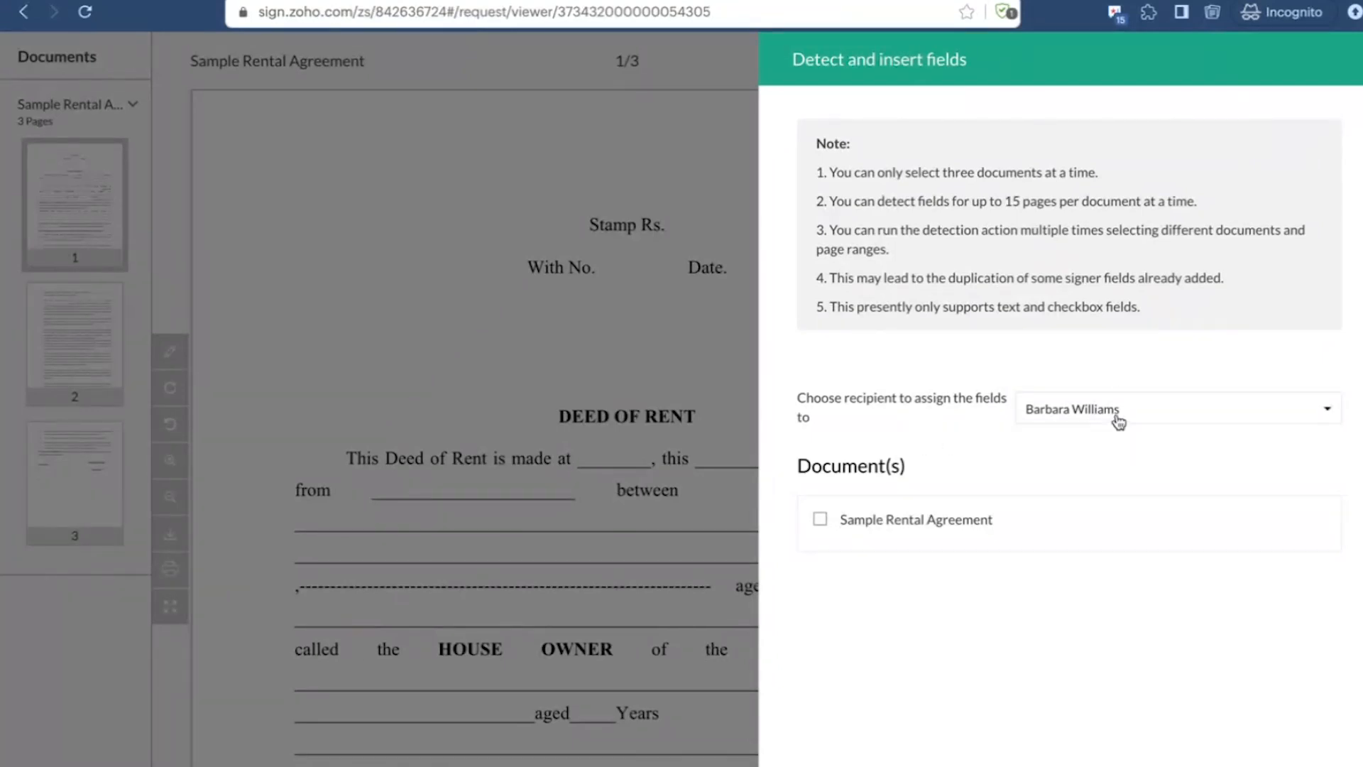
left_click(1118, 421)
left_click(955, 424)
left_click(821, 521)
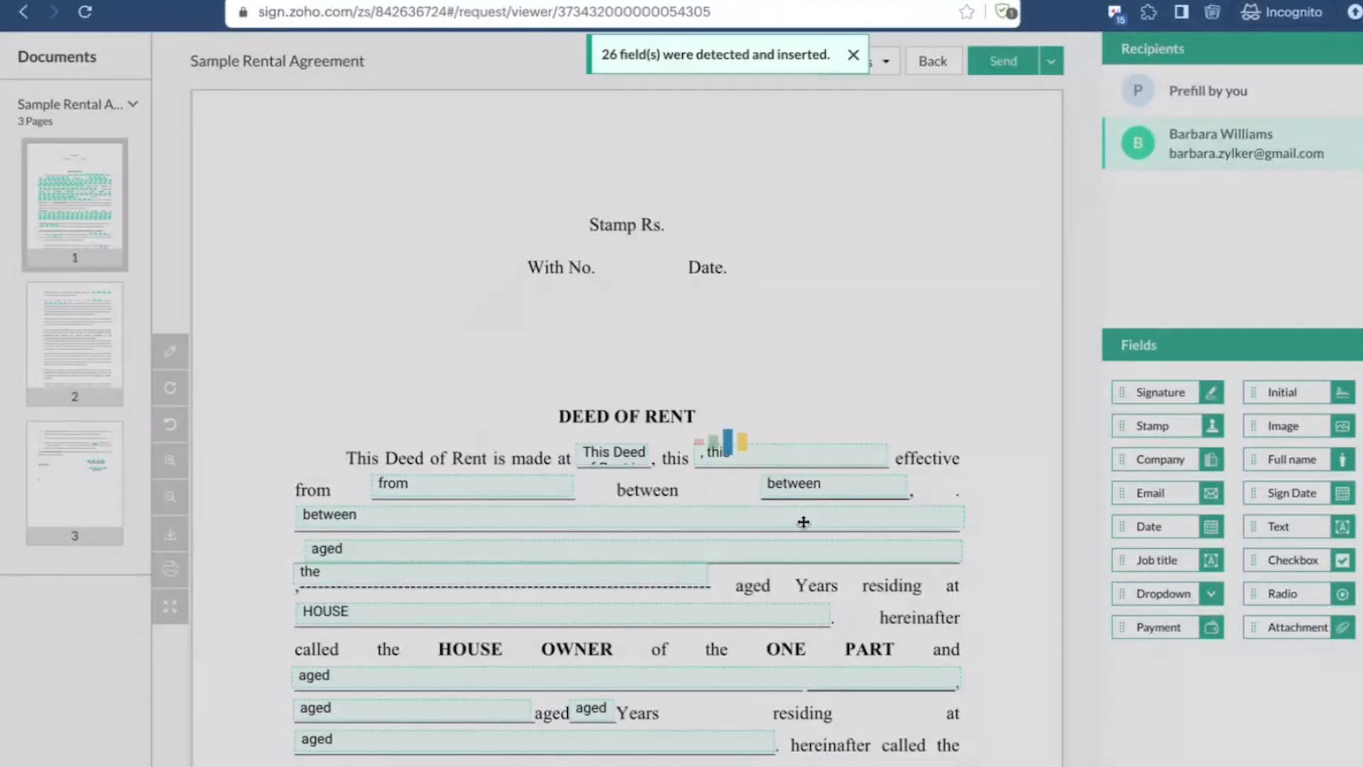
Step: Check the inserted fields on page 1 and open the properties of the wide text field in clause 2
scroll(803, 522, "down", 3)
scroll(678, 350, "down", 2)
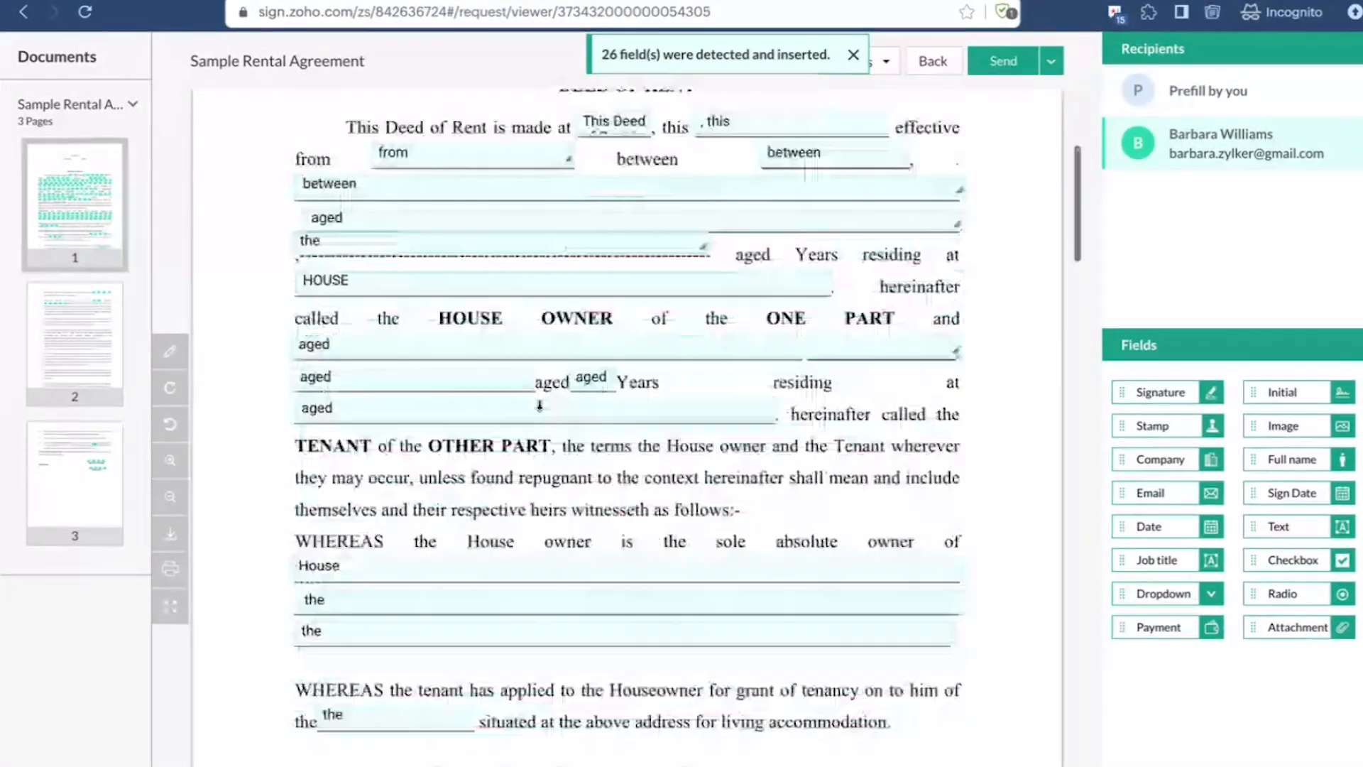
scroll(539, 405, "down", 1)
scroll(547, 419, "down", 10)
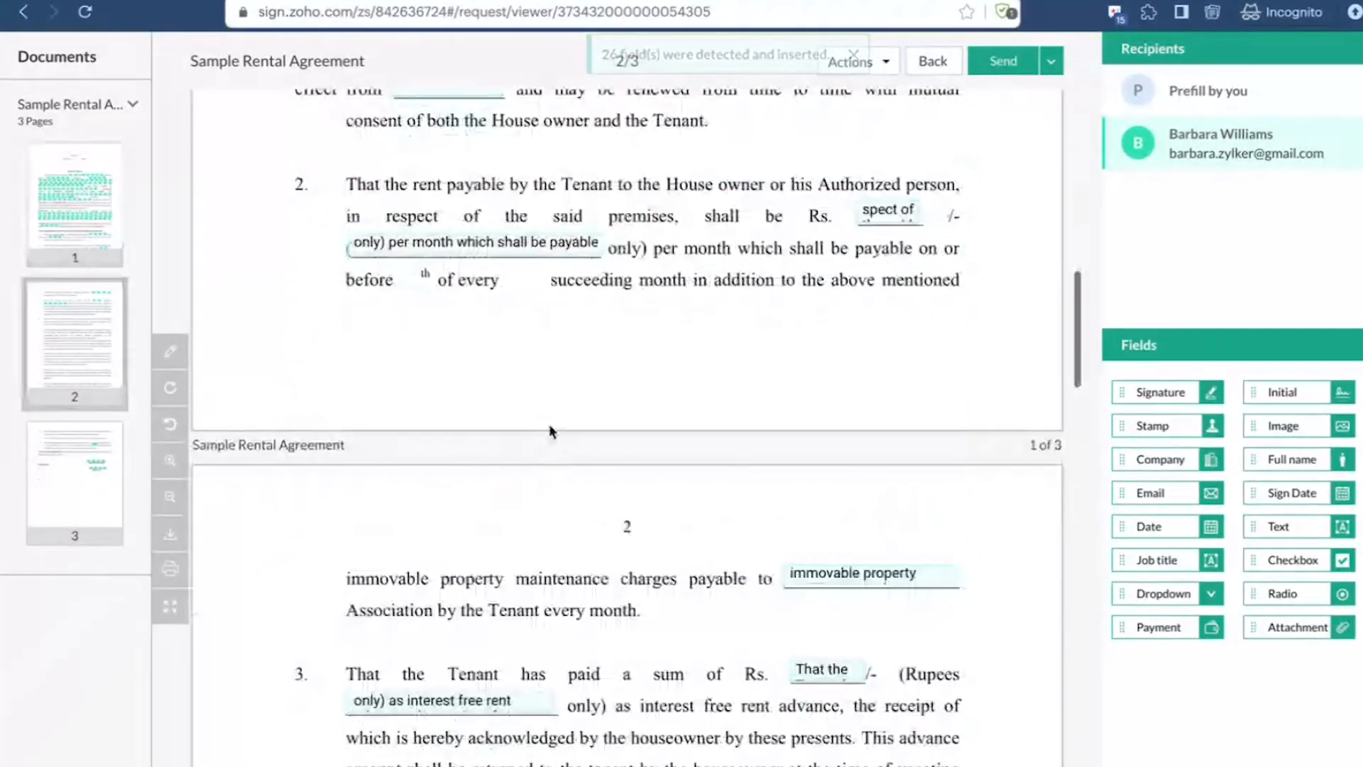
left_click(501, 245)
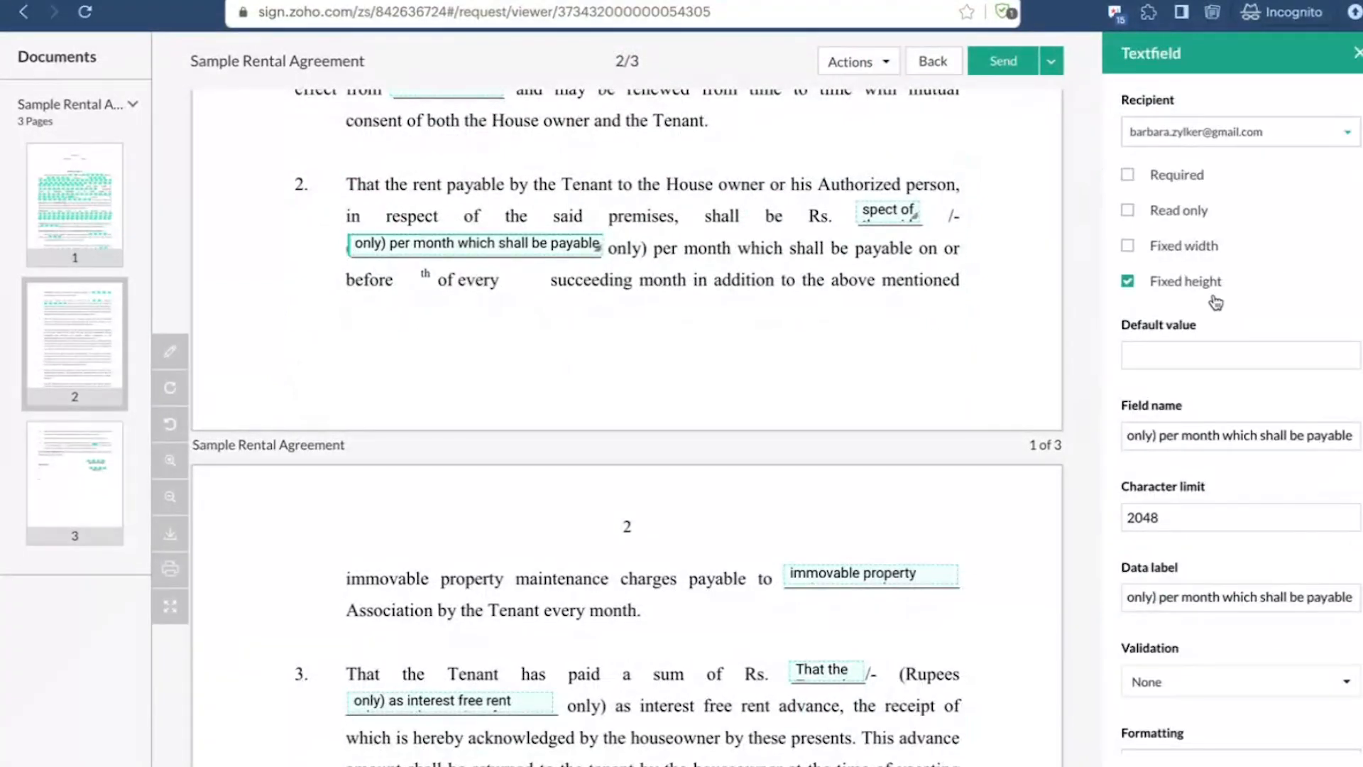
Step: Examine the placement of the detected fields across all three pages of the rental agreement and close the text field's properties
scroll(684, 360, "up", 2)
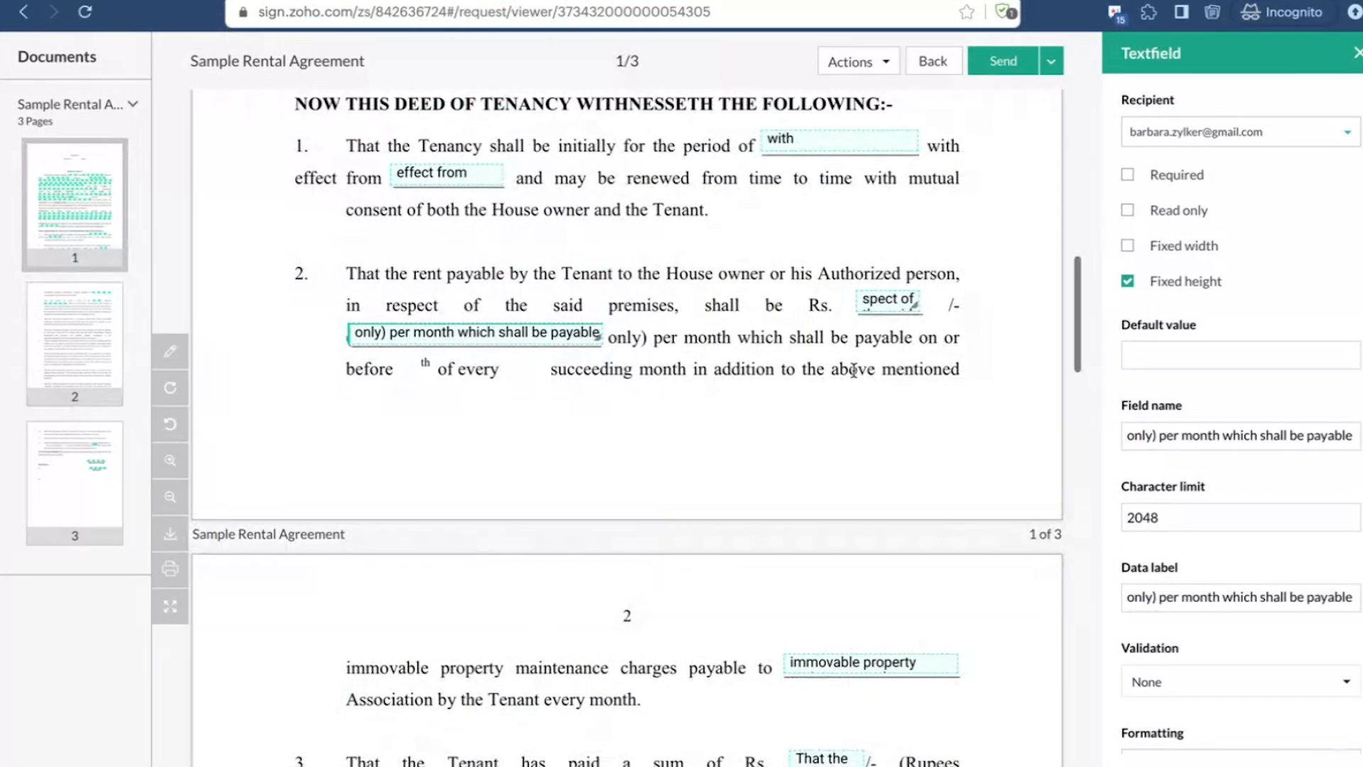
scroll(544, 382, "down", 5)
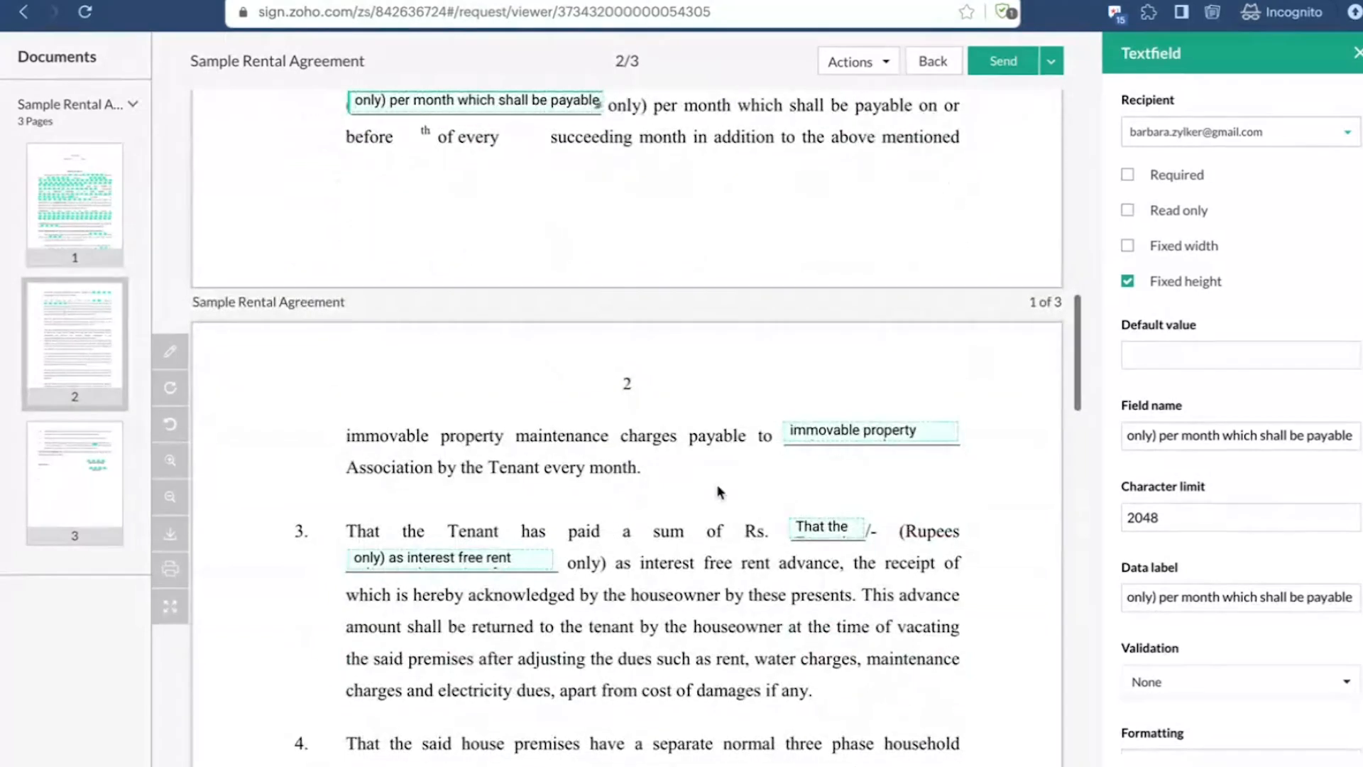
scroll(718, 490, "down", 16)
scroll(717, 490, "up", 20)
scroll(720, 492, "up", 7)
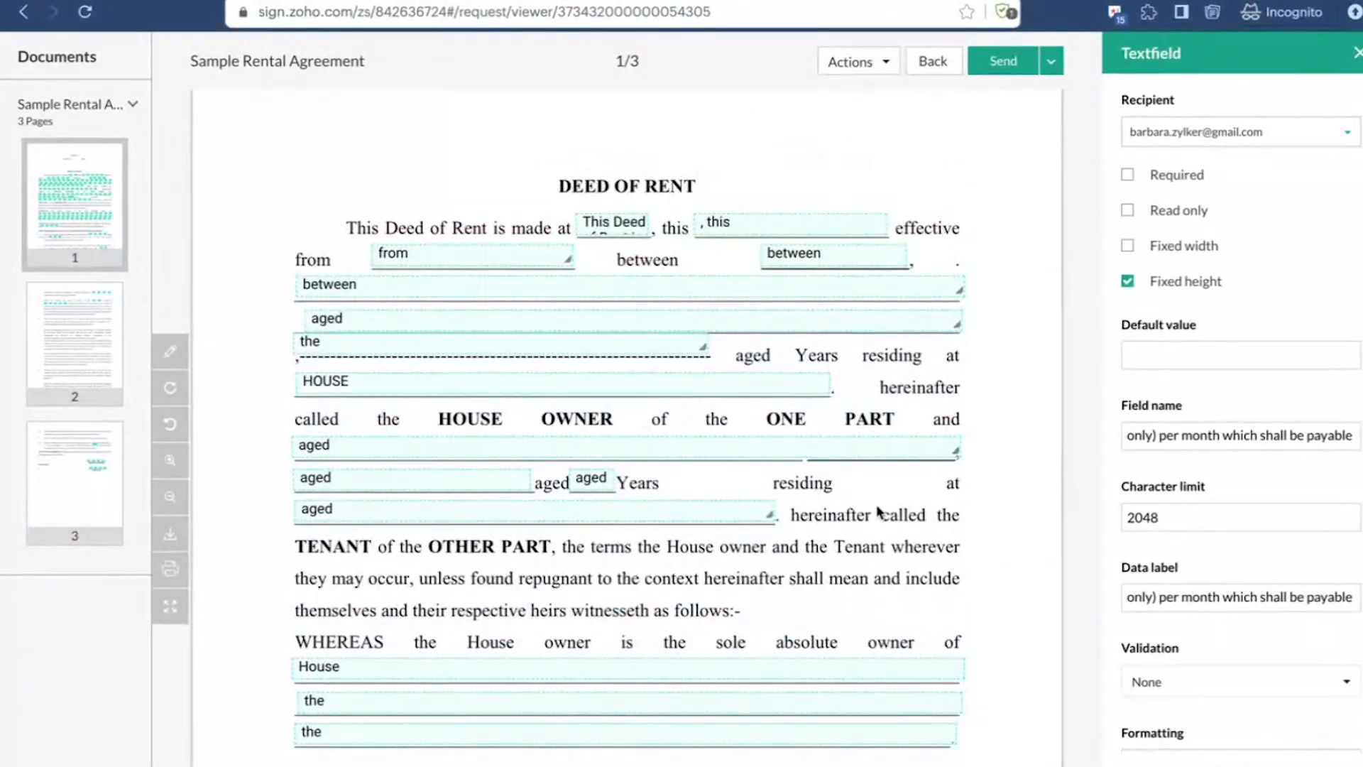
scroll(878, 510, "down", 2)
scroll(618, 461, "down", 15)
scroll(614, 502, "down", 20)
scroll(614, 502, "up", 8)
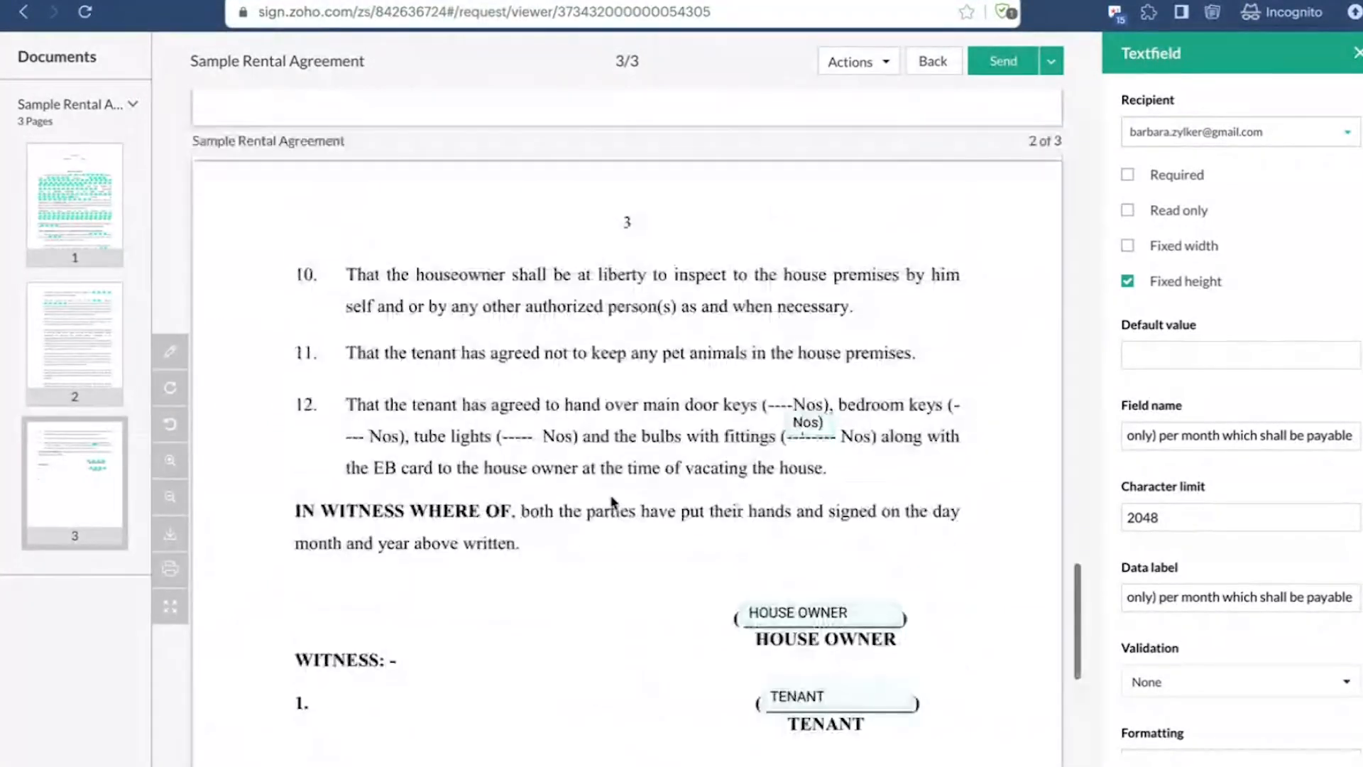
scroll(808, 649, "up", 10)
scroll(807, 649, "up", 15)
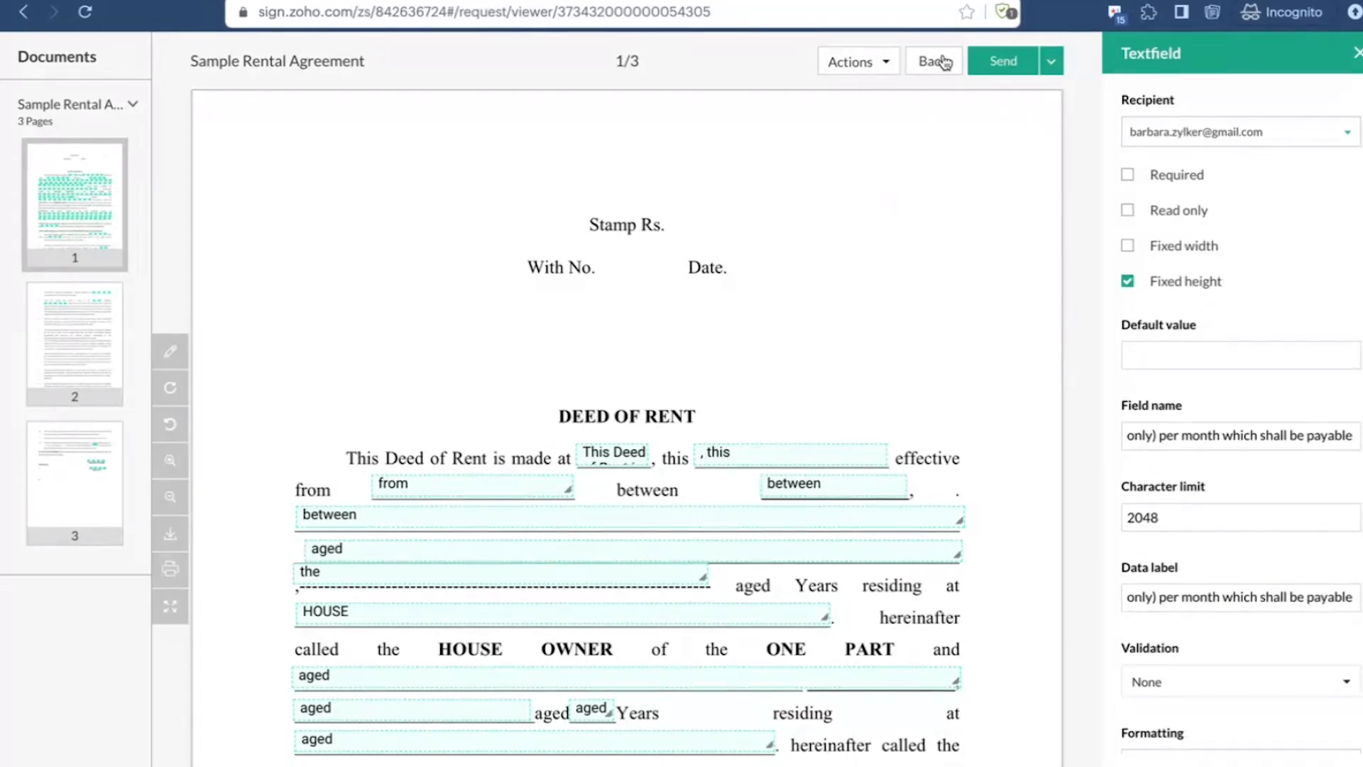
left_click(1356, 54)
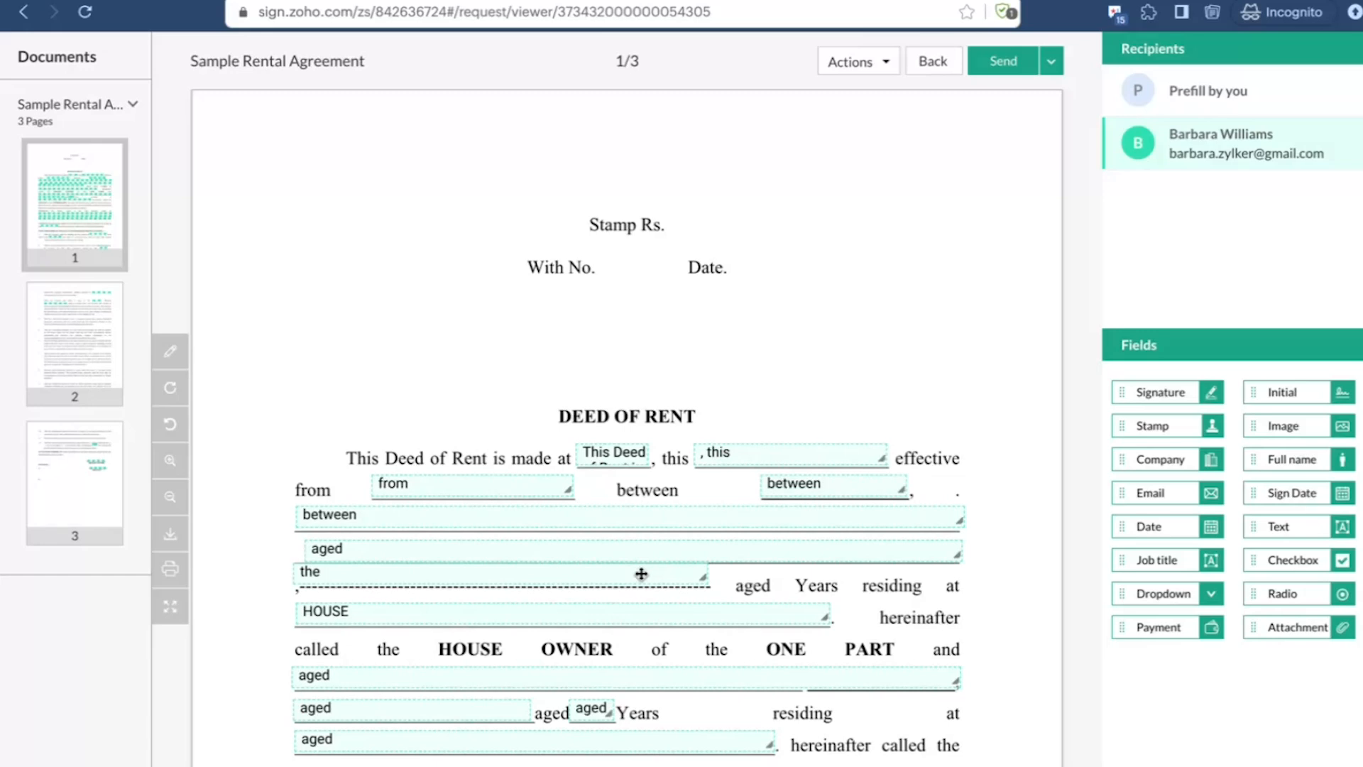
scroll(745, 516, "down", 5)
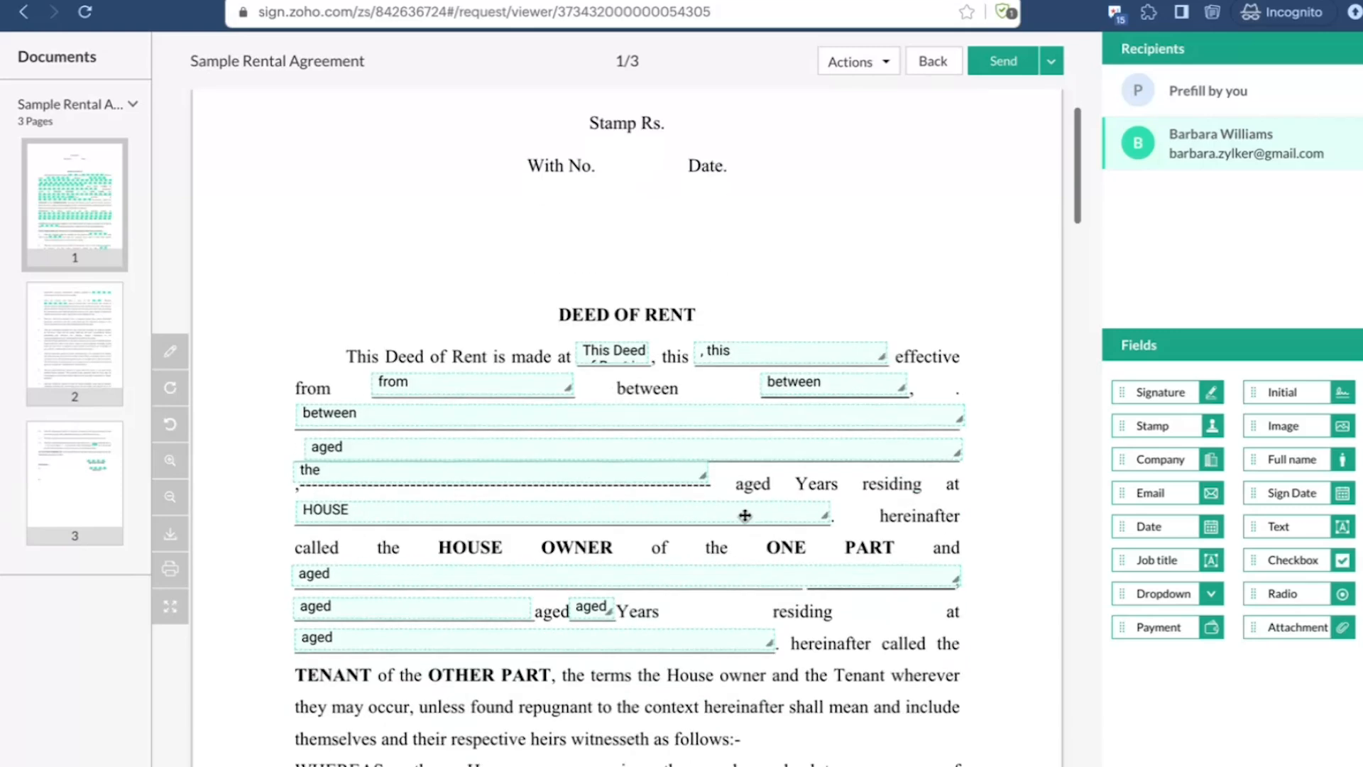
scroll(744, 516, "down", 7)
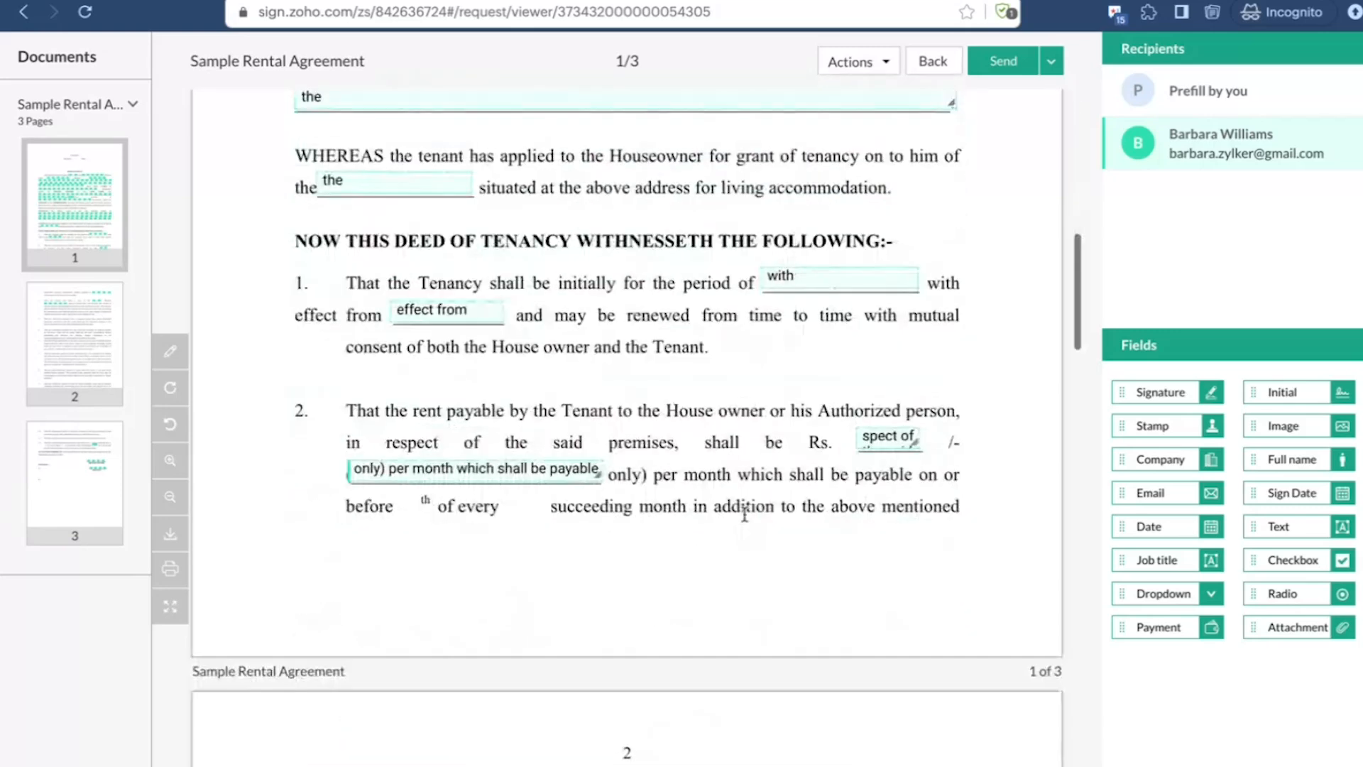
scroll(822, 367, "down", 10)
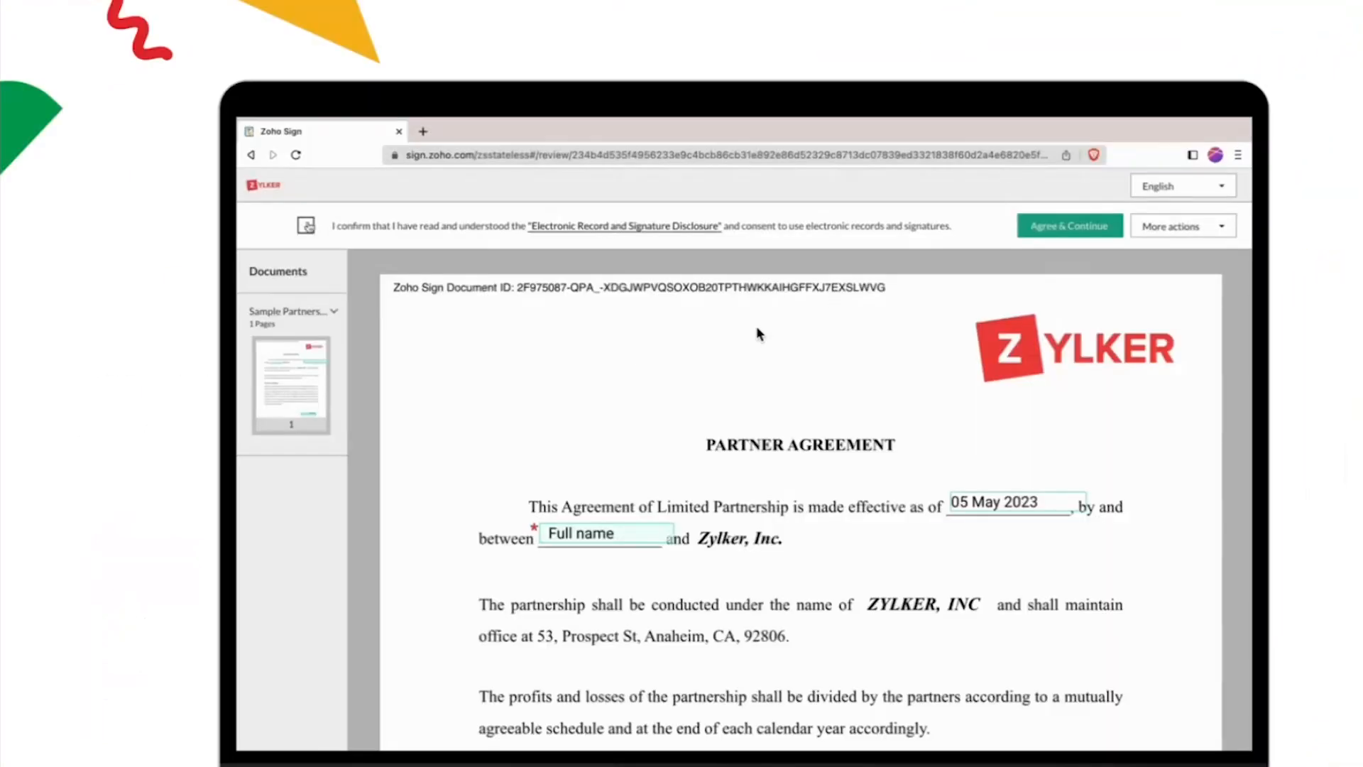
Step: Agree to the Electronic Record and Signature Disclosure, generate an OpenAI summary of all pages of the Sample Partnership Agreement, and close it
left_click(311, 225)
left_click(1103, 234)
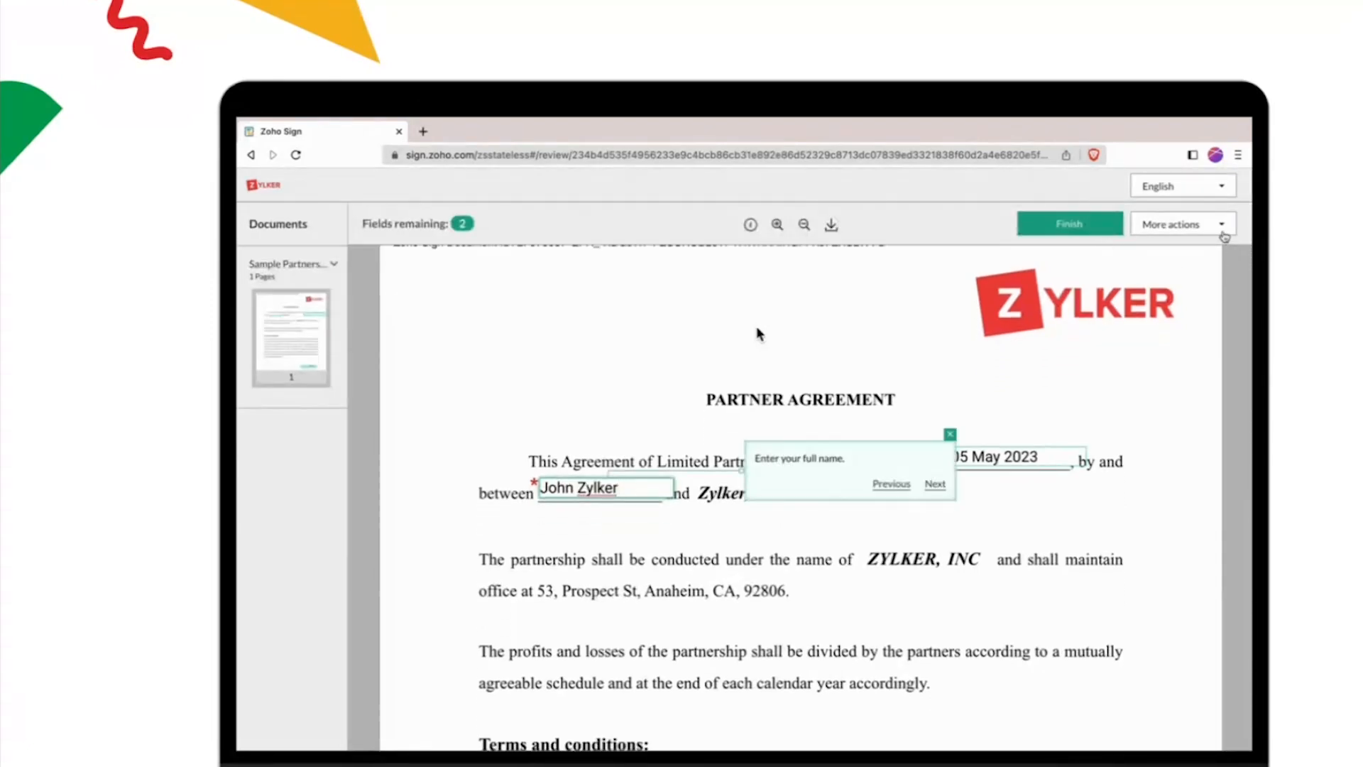
left_click(1224, 235)
left_click(1223, 252)
left_click(891, 284)
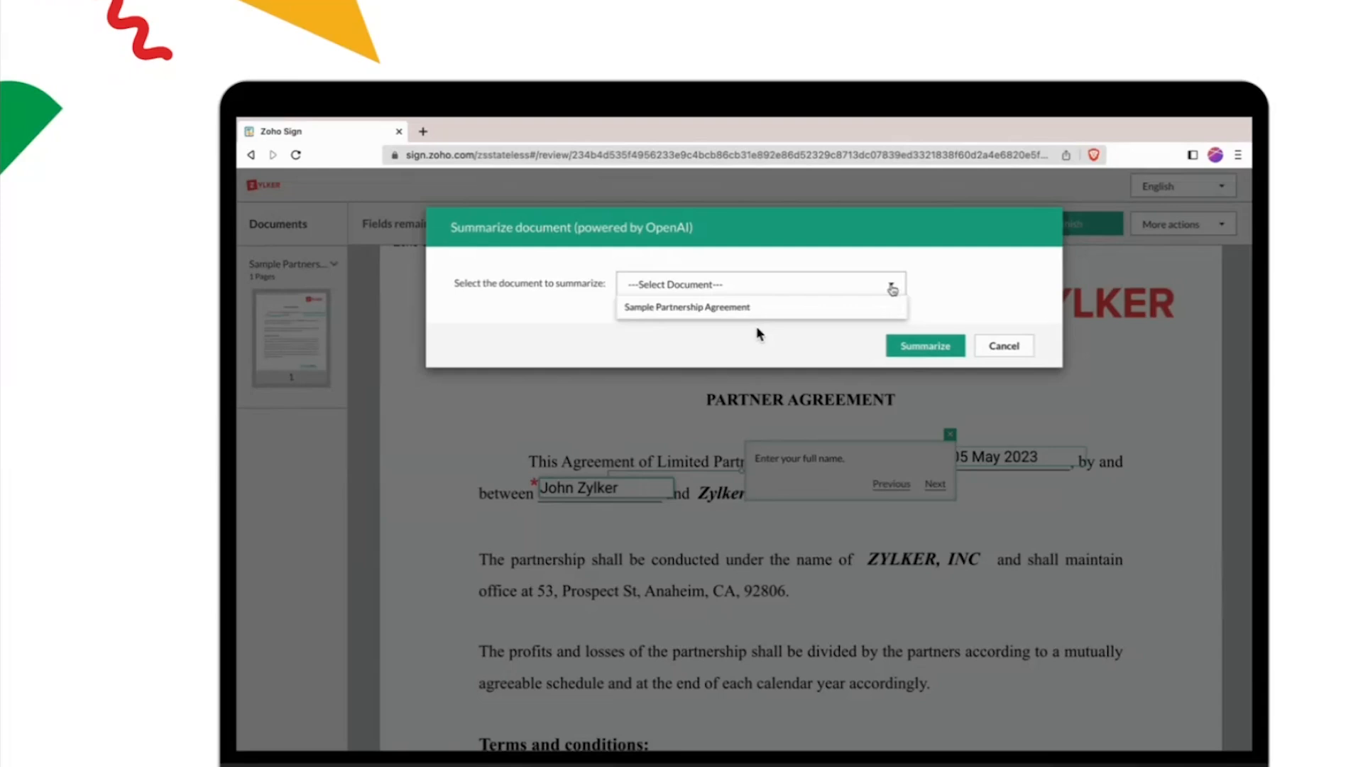
left_click(893, 306)
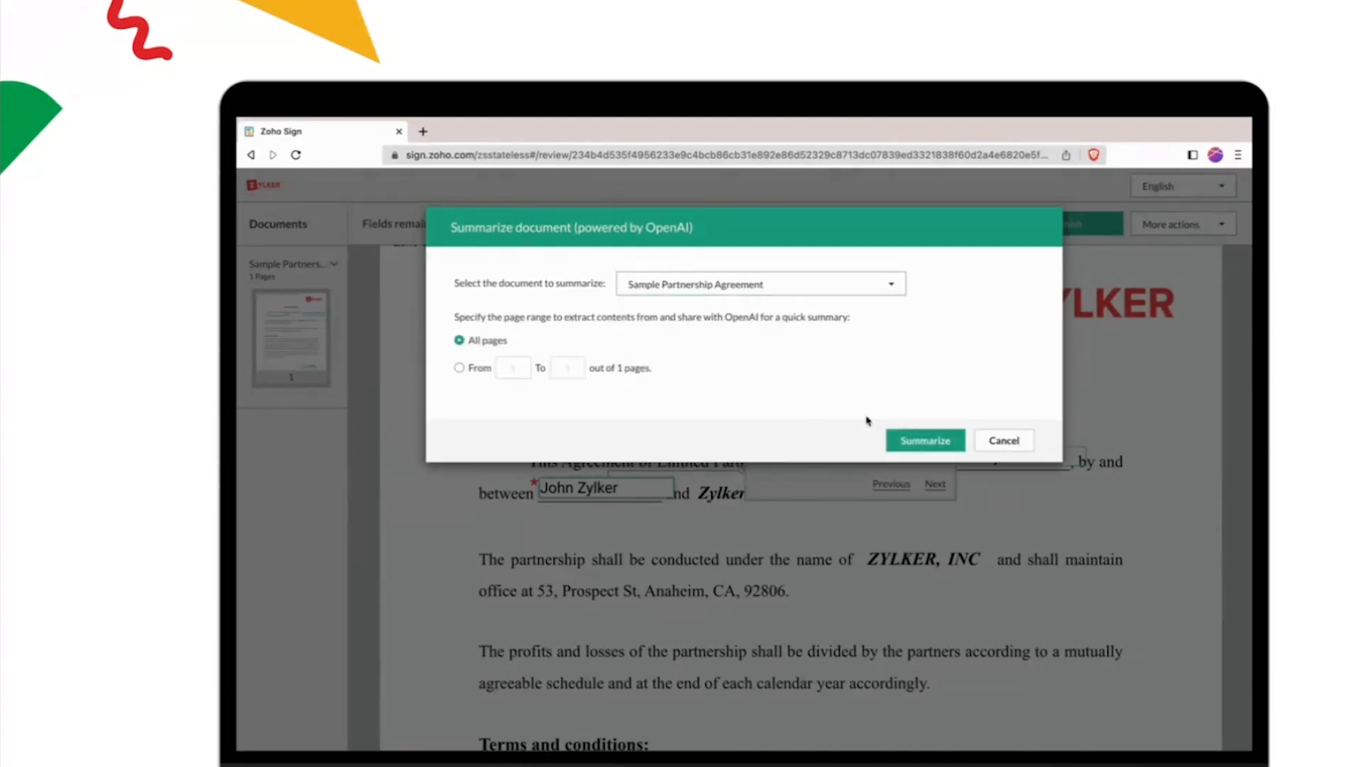
left_click(937, 441)
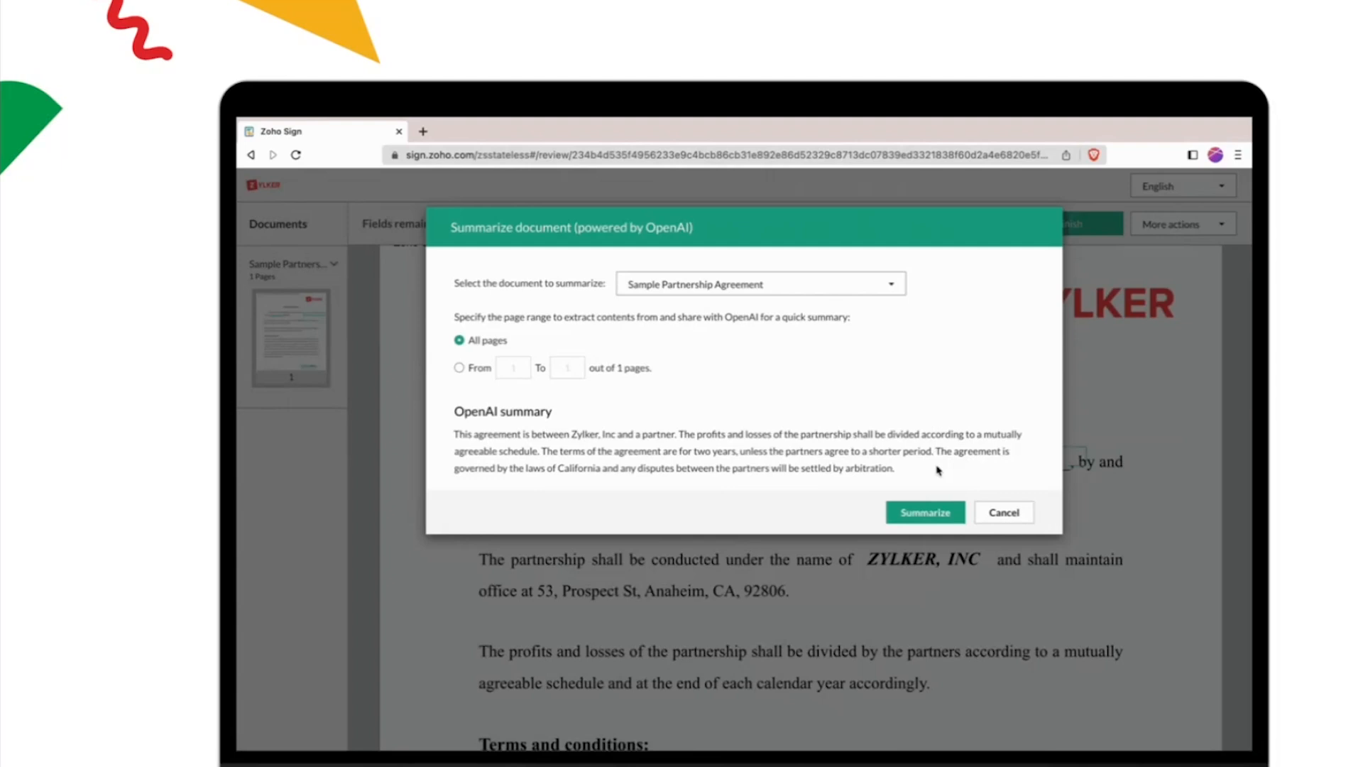
left_click(1004, 513)
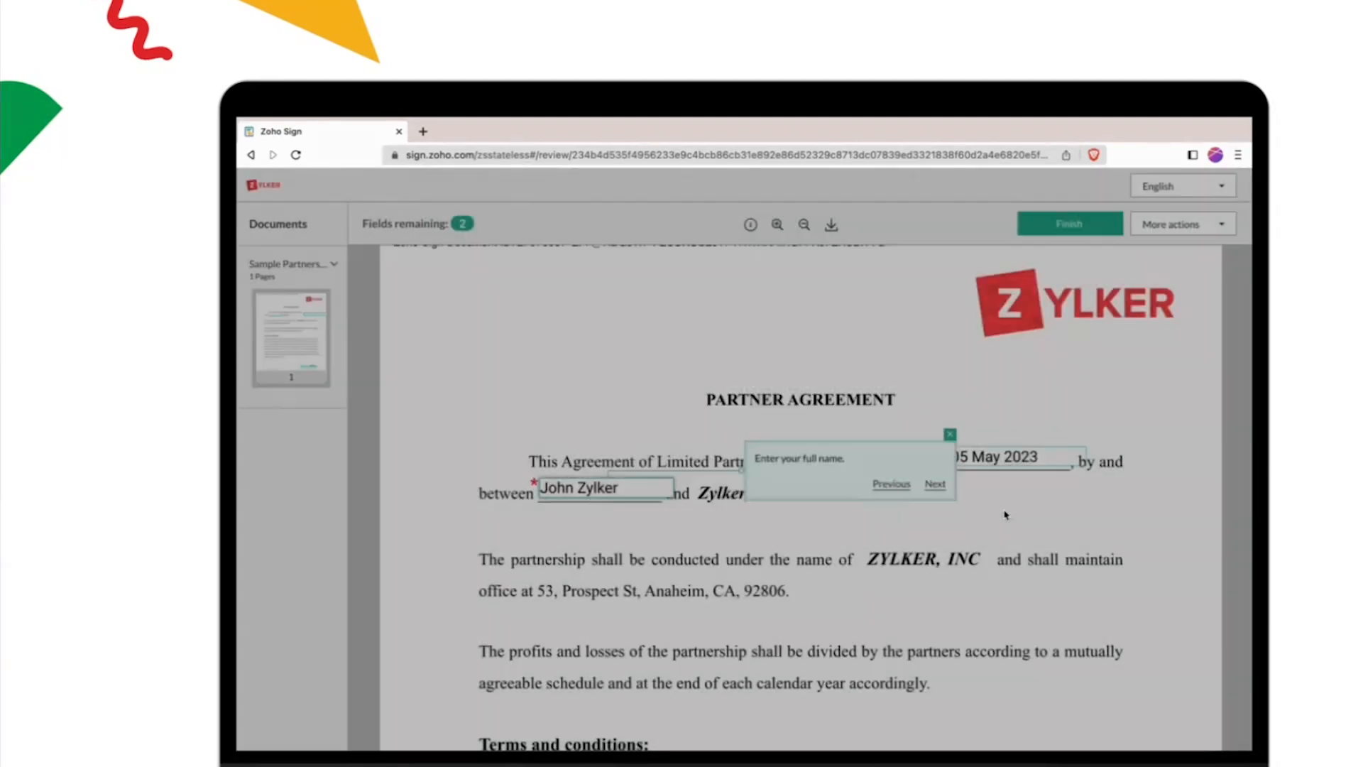
Step: Accept the full name entry, add the partner signature and finish signing the Sample Partnership Agreement
left_click(935, 483)
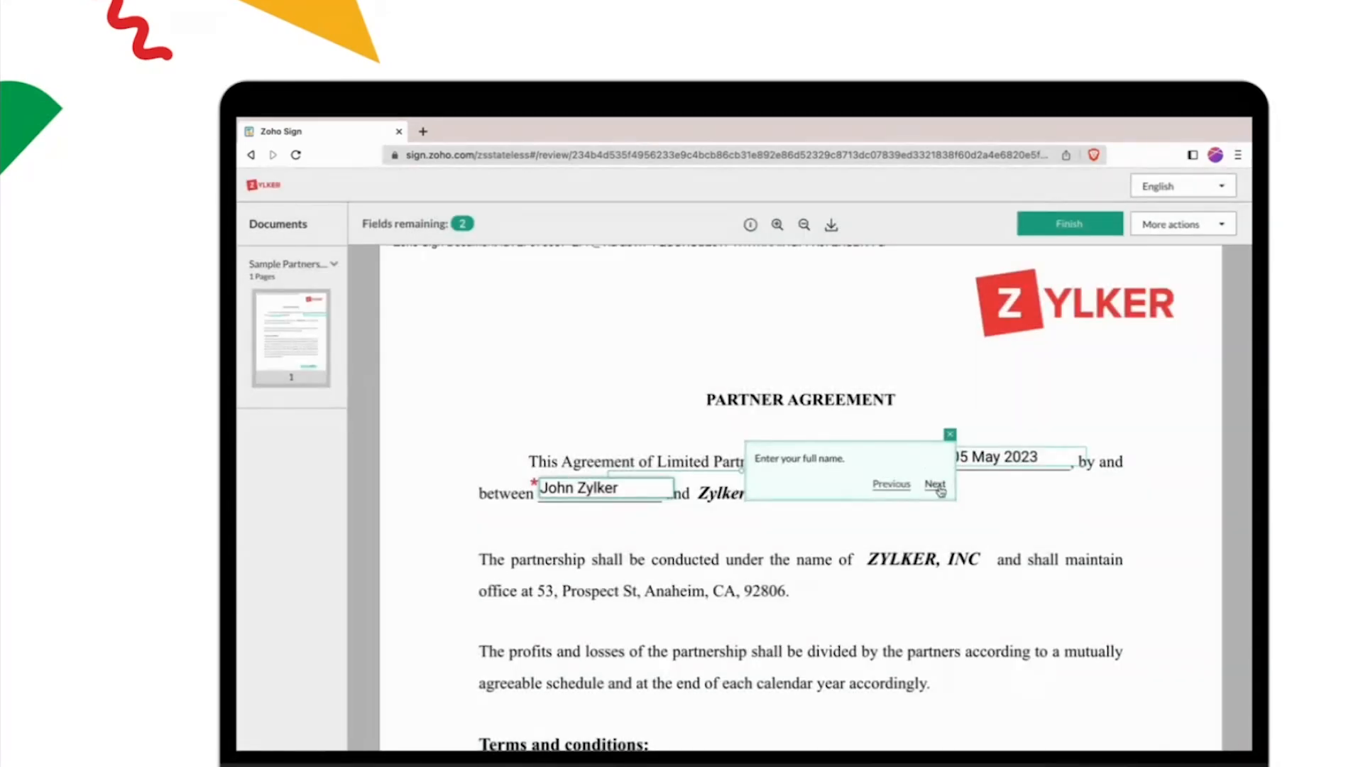
left_click(954, 529)
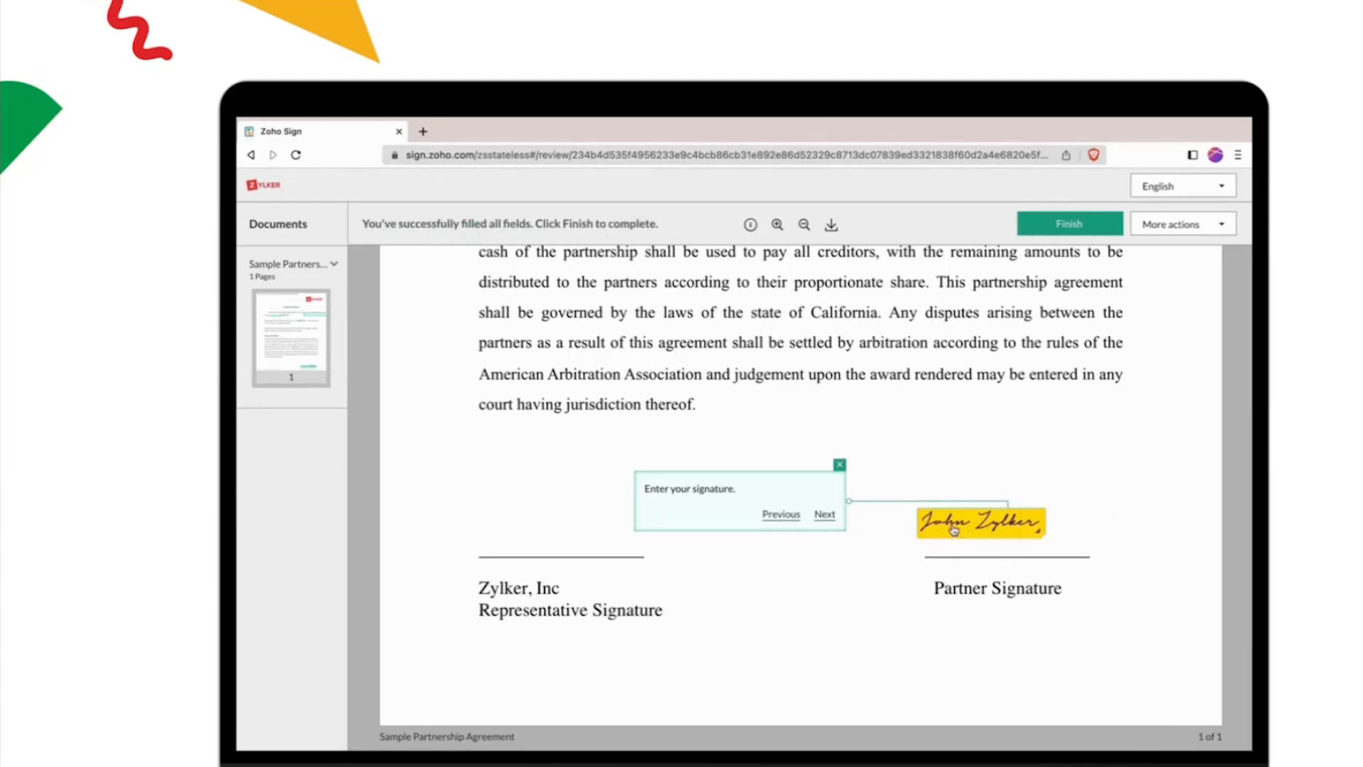
left_click(1083, 226)
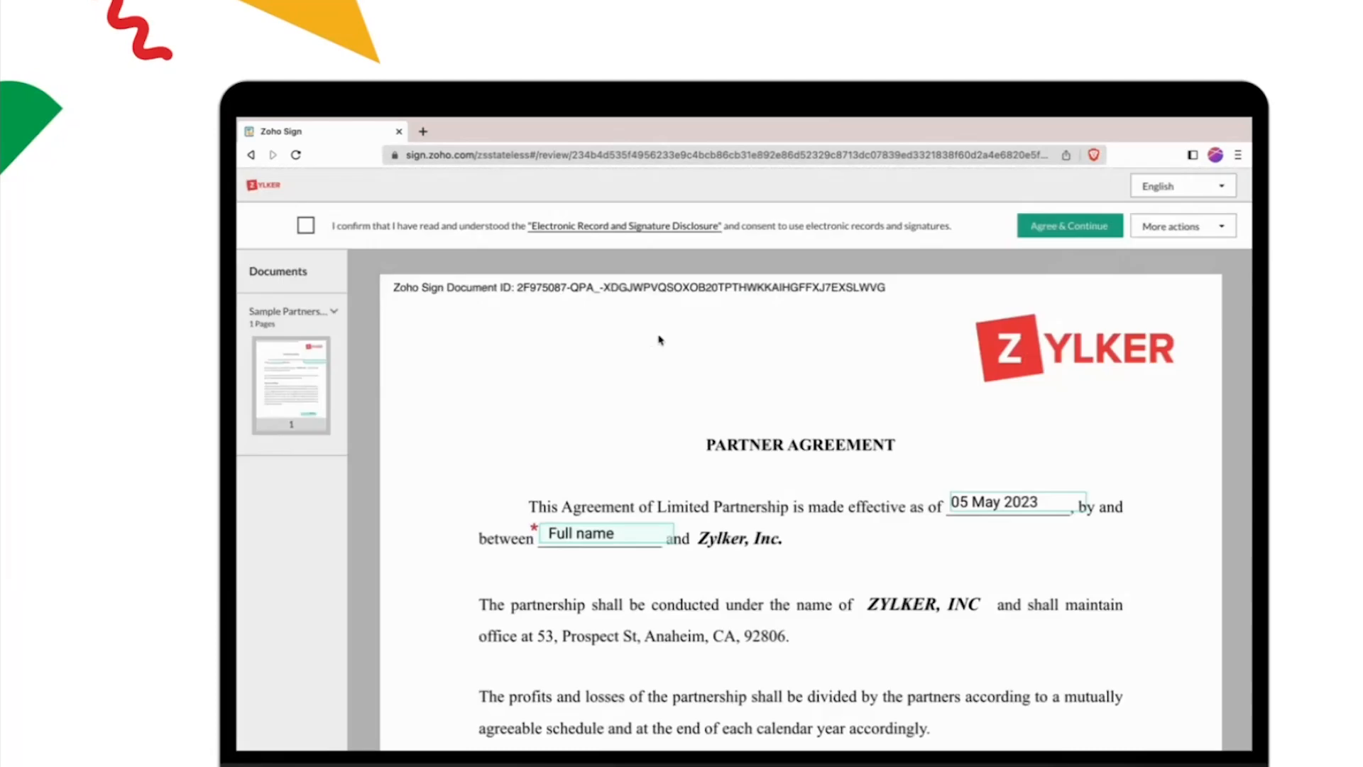
Step: Consent to the Electronic Record and Signature Disclosure, generate an OpenAI summary of all pages of the Sample Partnership Agreement, and close it
left_click(307, 225)
left_click(1104, 238)
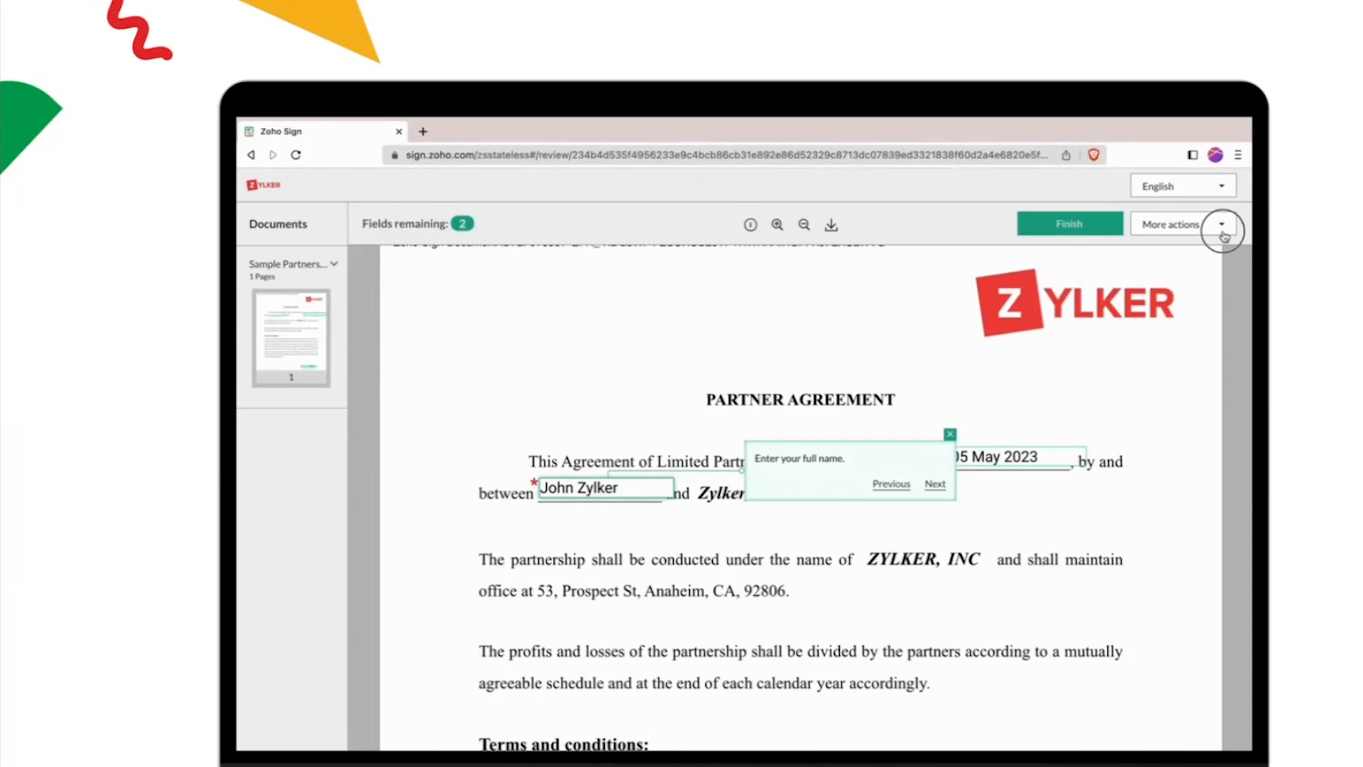
left_click(1220, 226)
left_click(1215, 247)
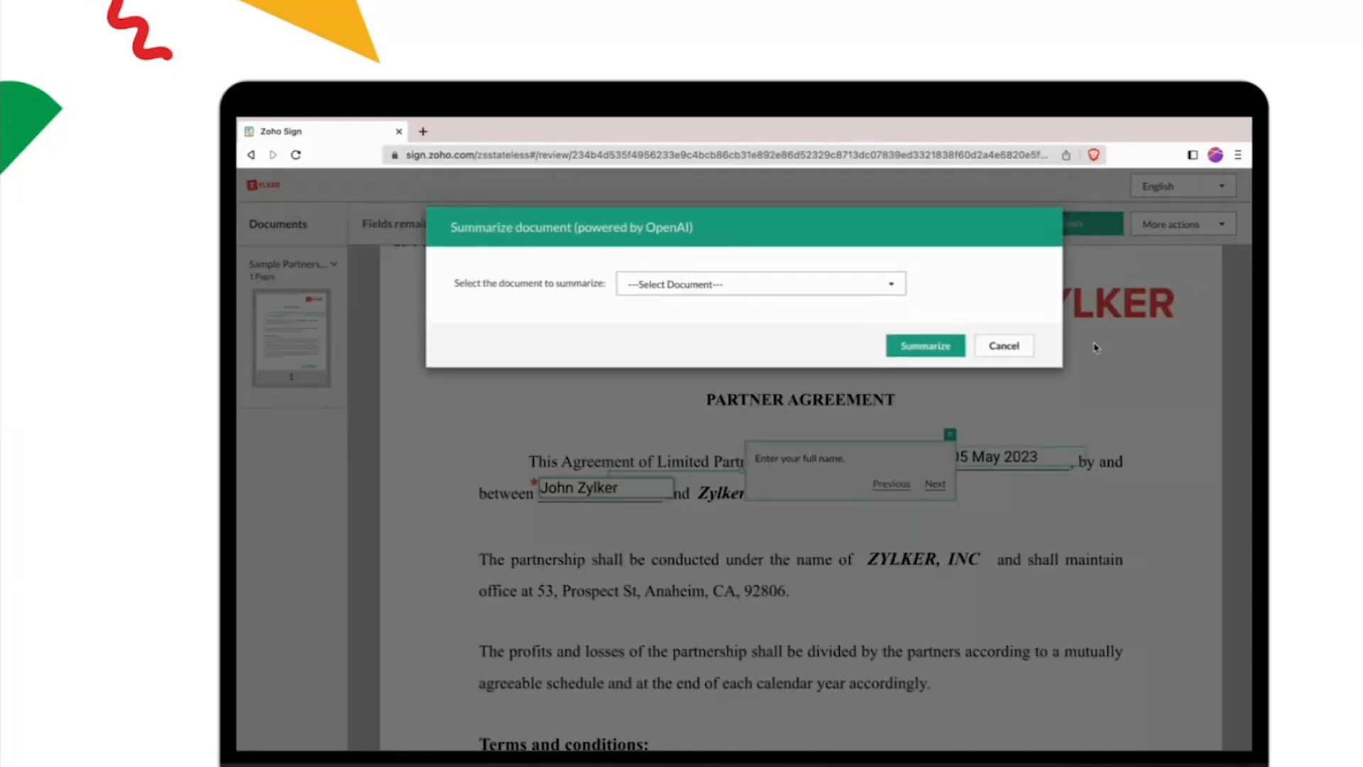
left_click(891, 285)
left_click(892, 308)
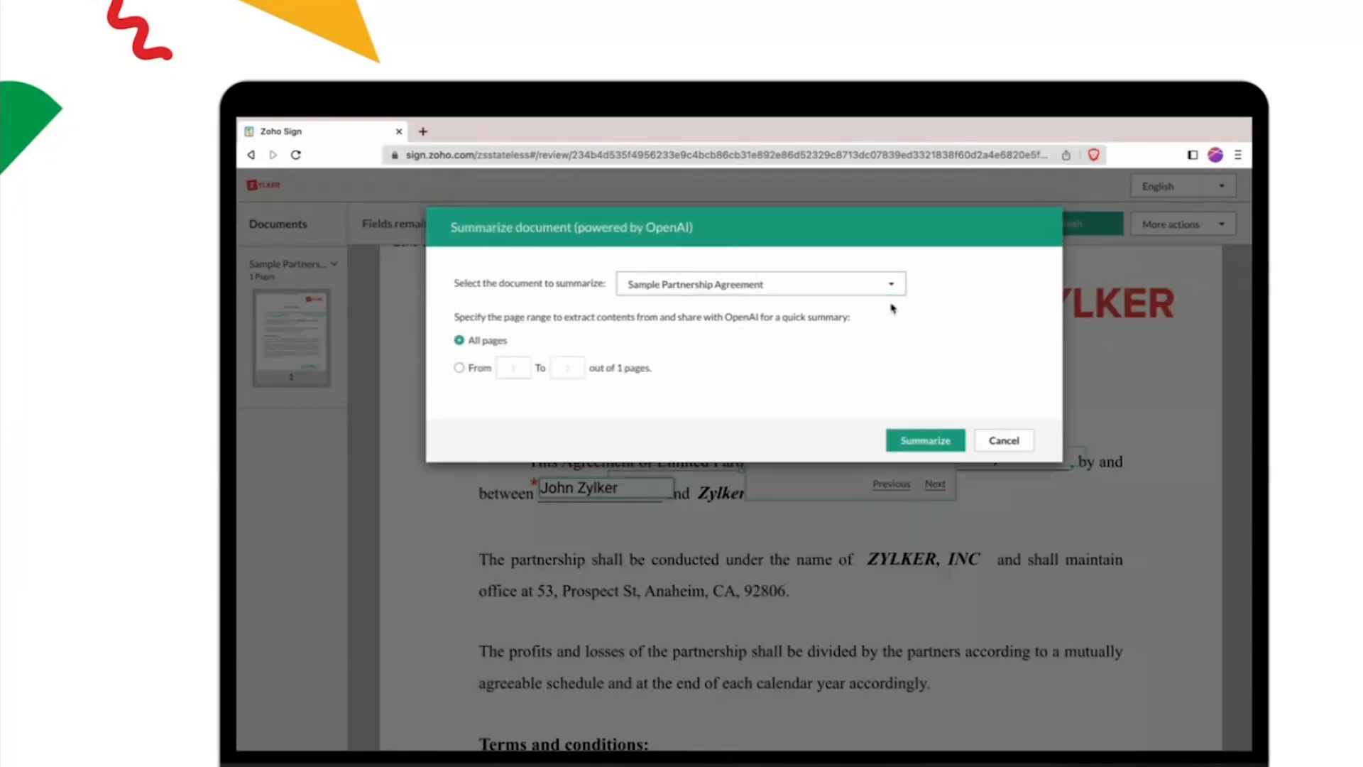
left_click(936, 441)
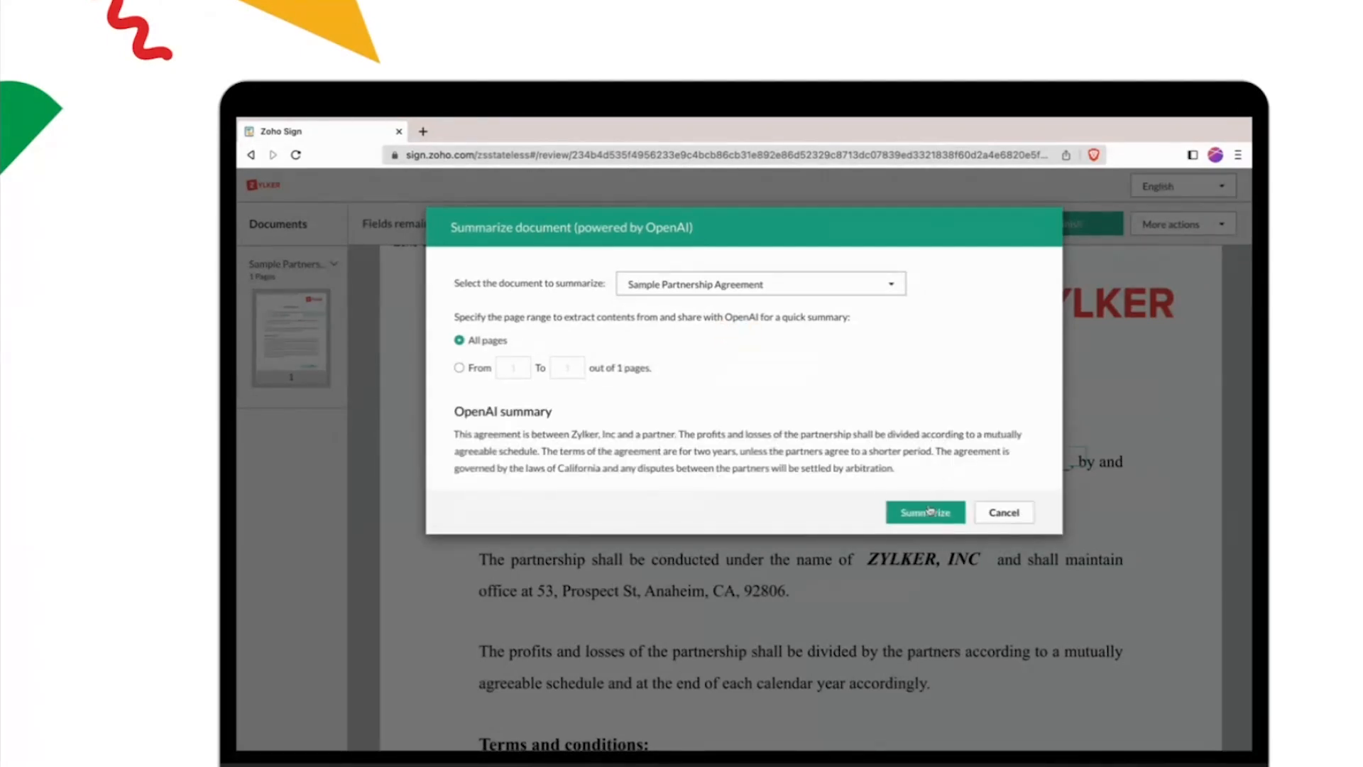
left_click(1004, 514)
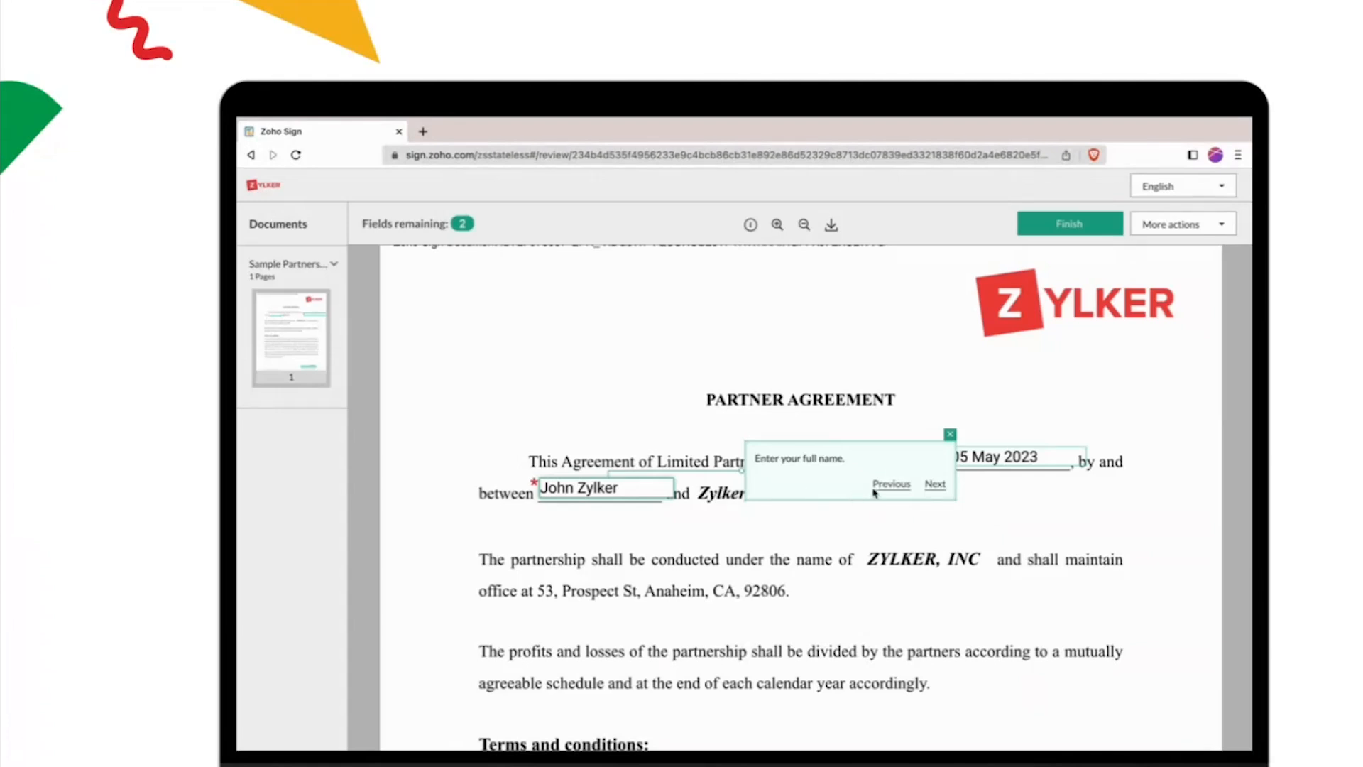
Step: Accept the full name entry, add the partner signature and finish signing the Sample Partnership Agreement
left_click(935, 483)
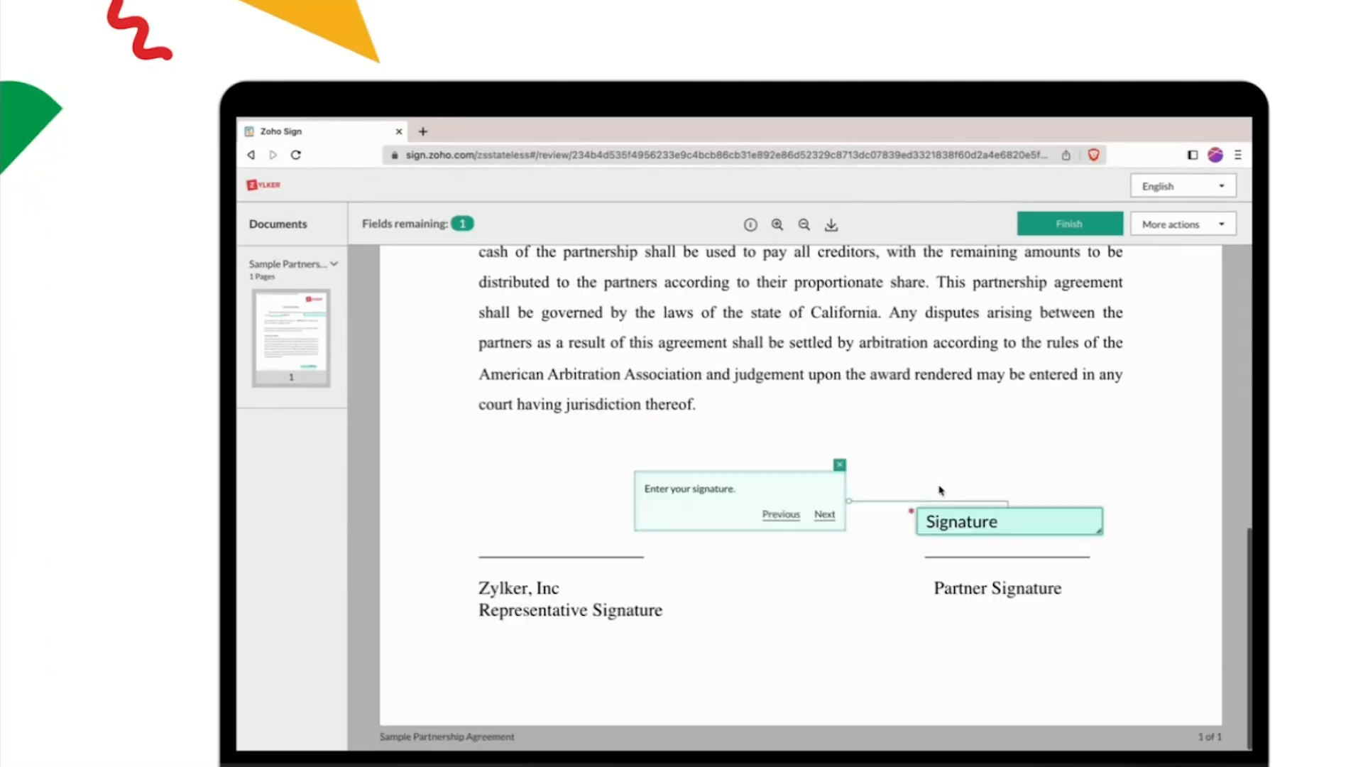
left_click(950, 522)
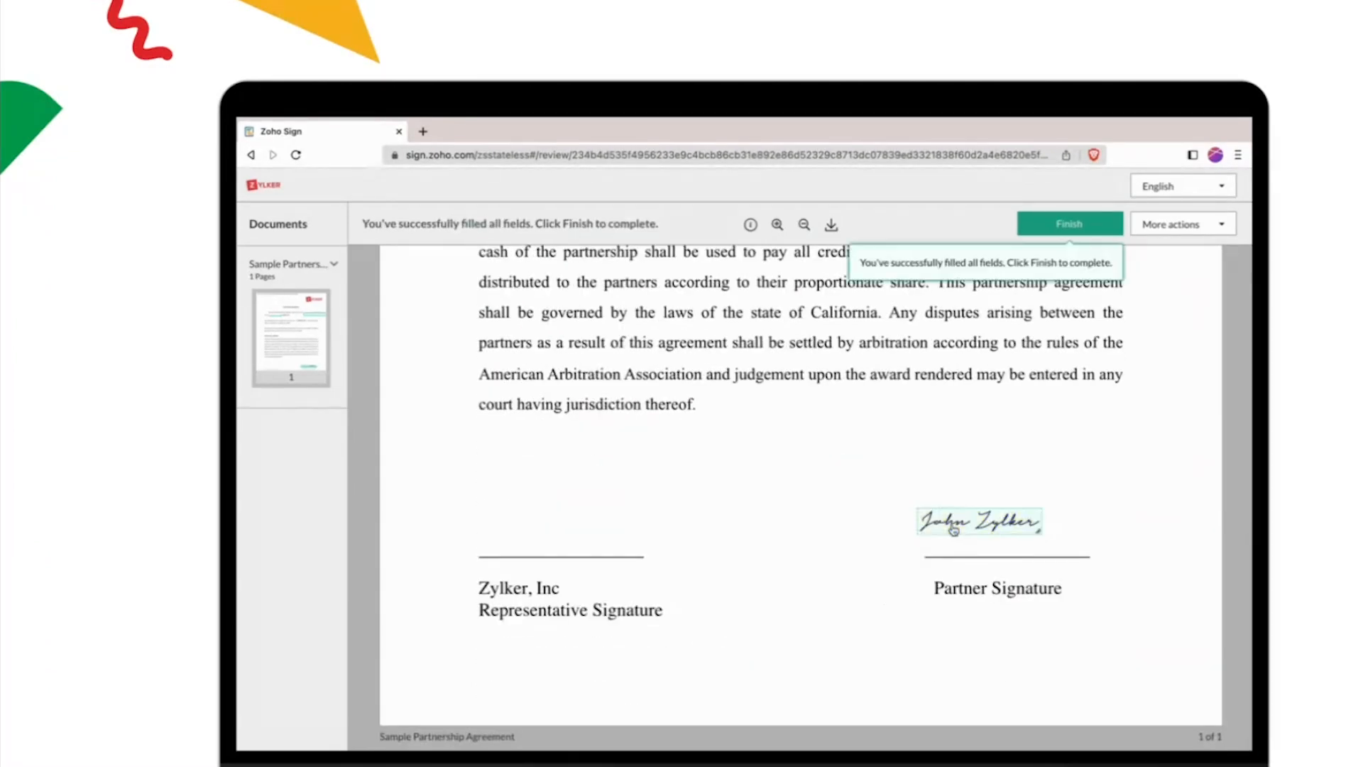
left_click(1082, 225)
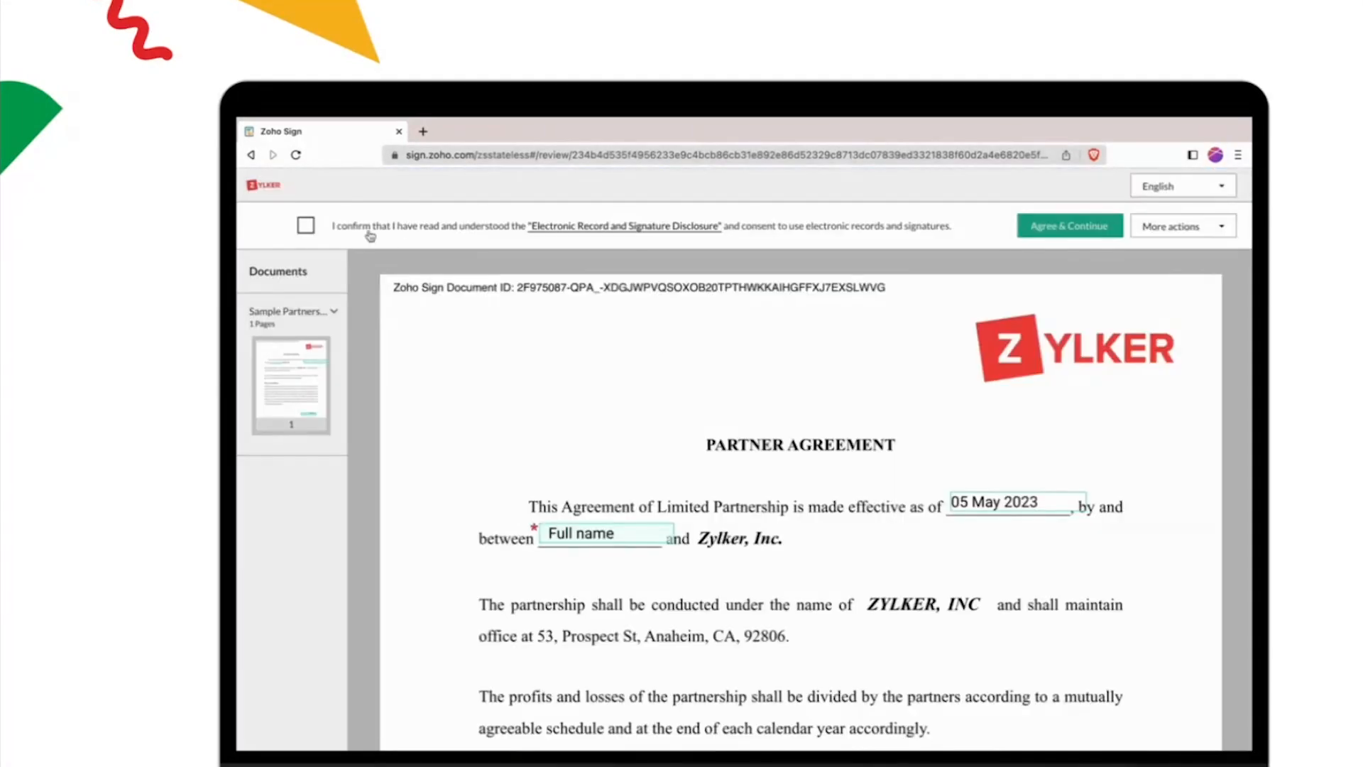
Step: Accept the electronic records disclosure, then summarize all pages of the Sample Partnership Agreement with OpenAI and close the summary
left_click(306, 225)
left_click(1103, 237)
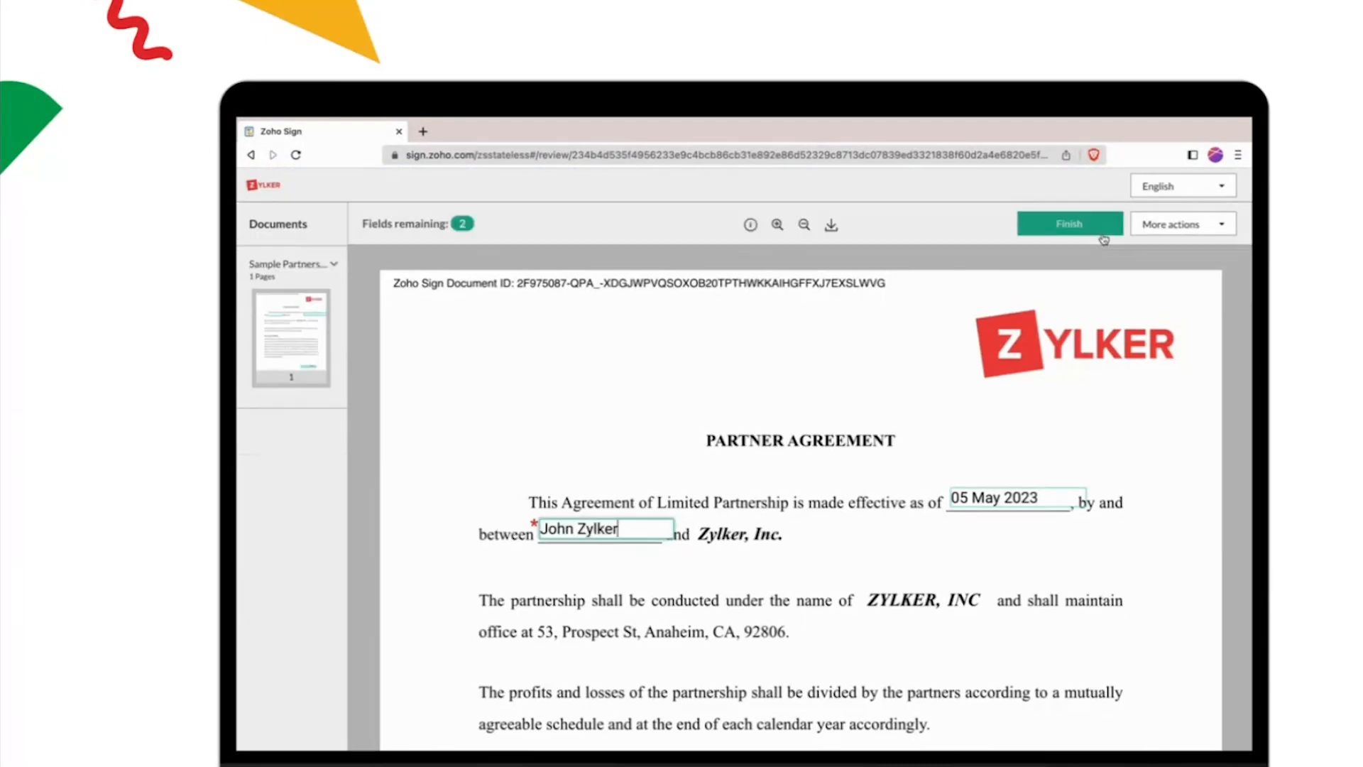
left_click(1221, 225)
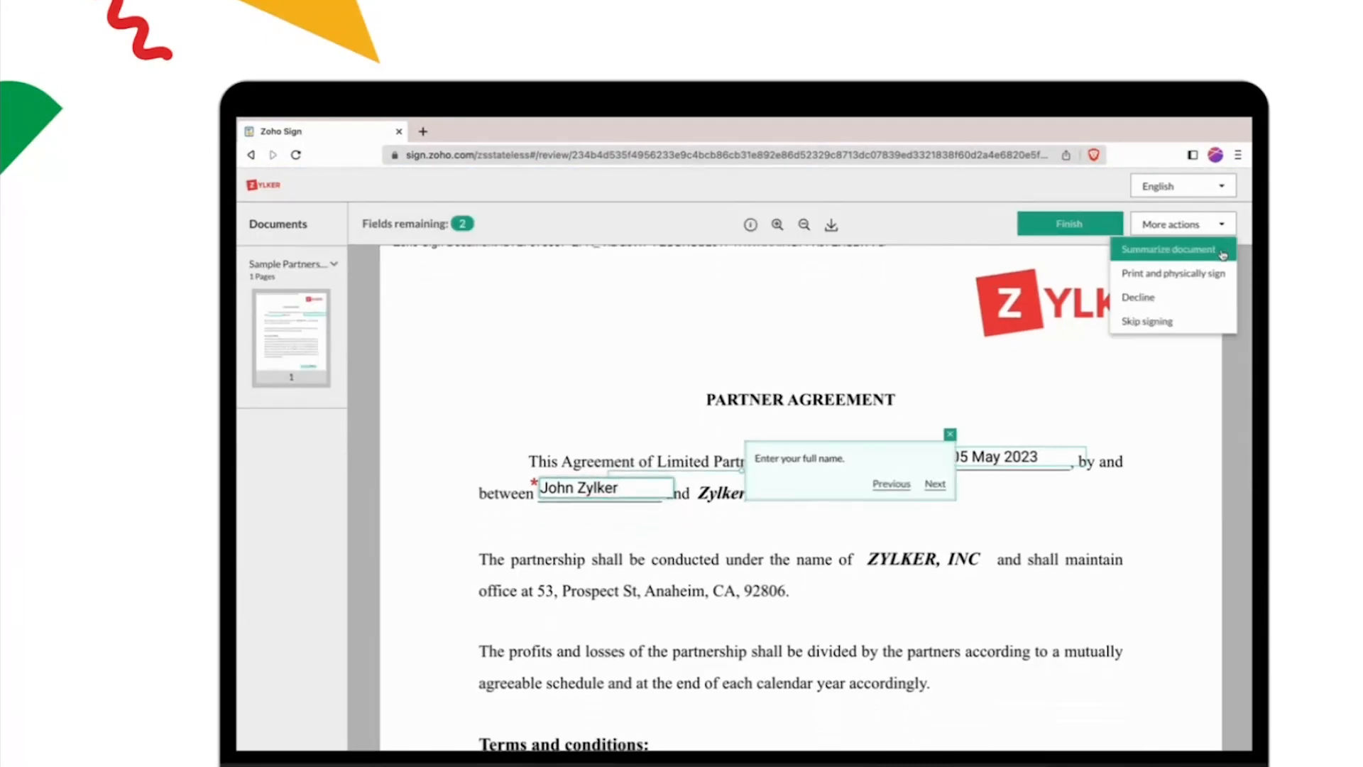
left_click(1222, 254)
left_click(893, 289)
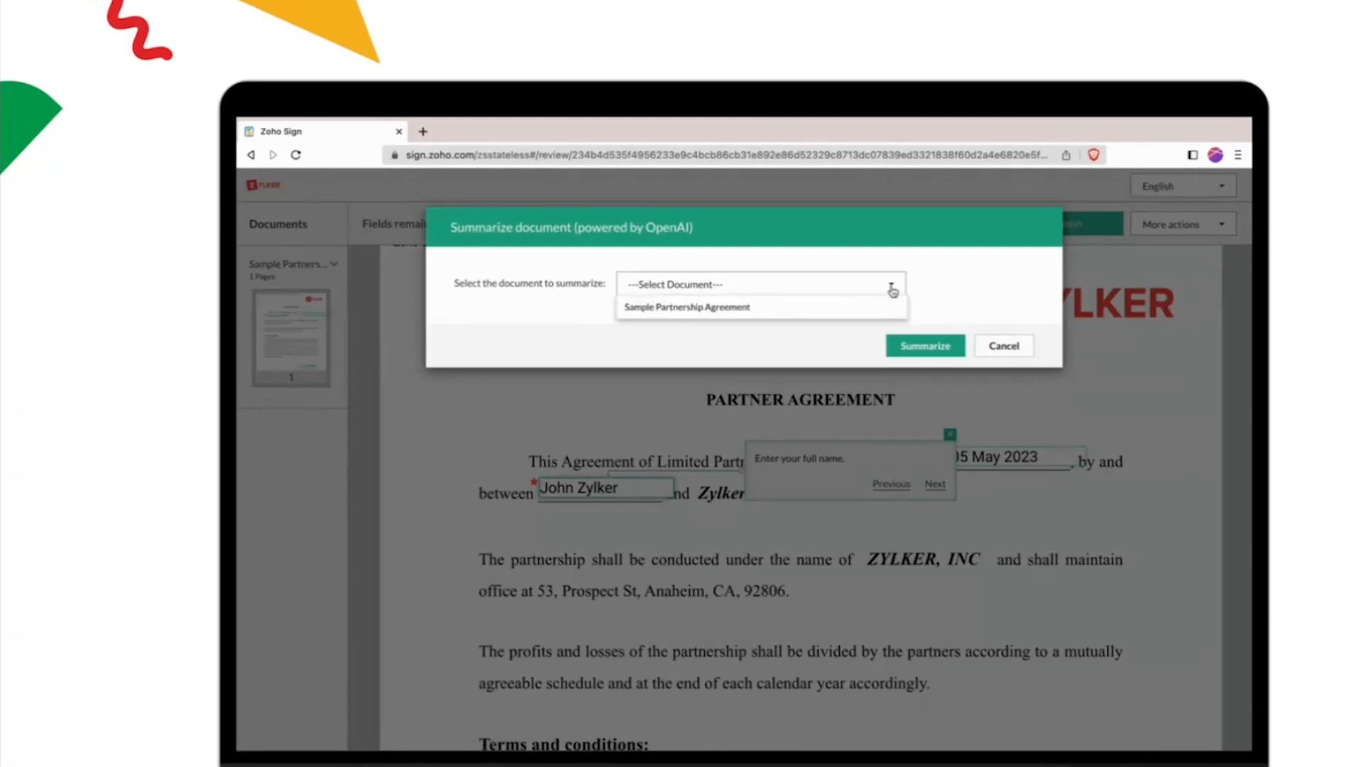
left_click(892, 308)
left_click(935, 438)
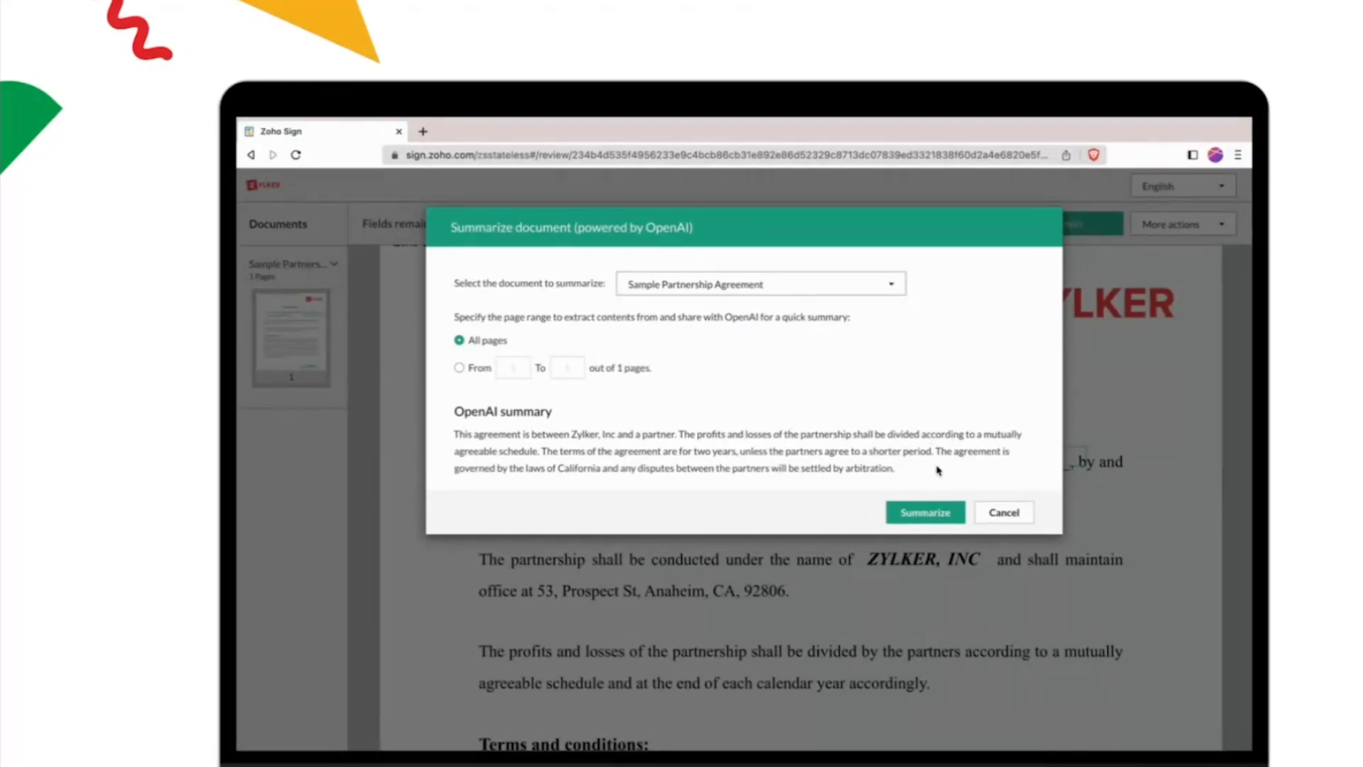
left_click(1004, 512)
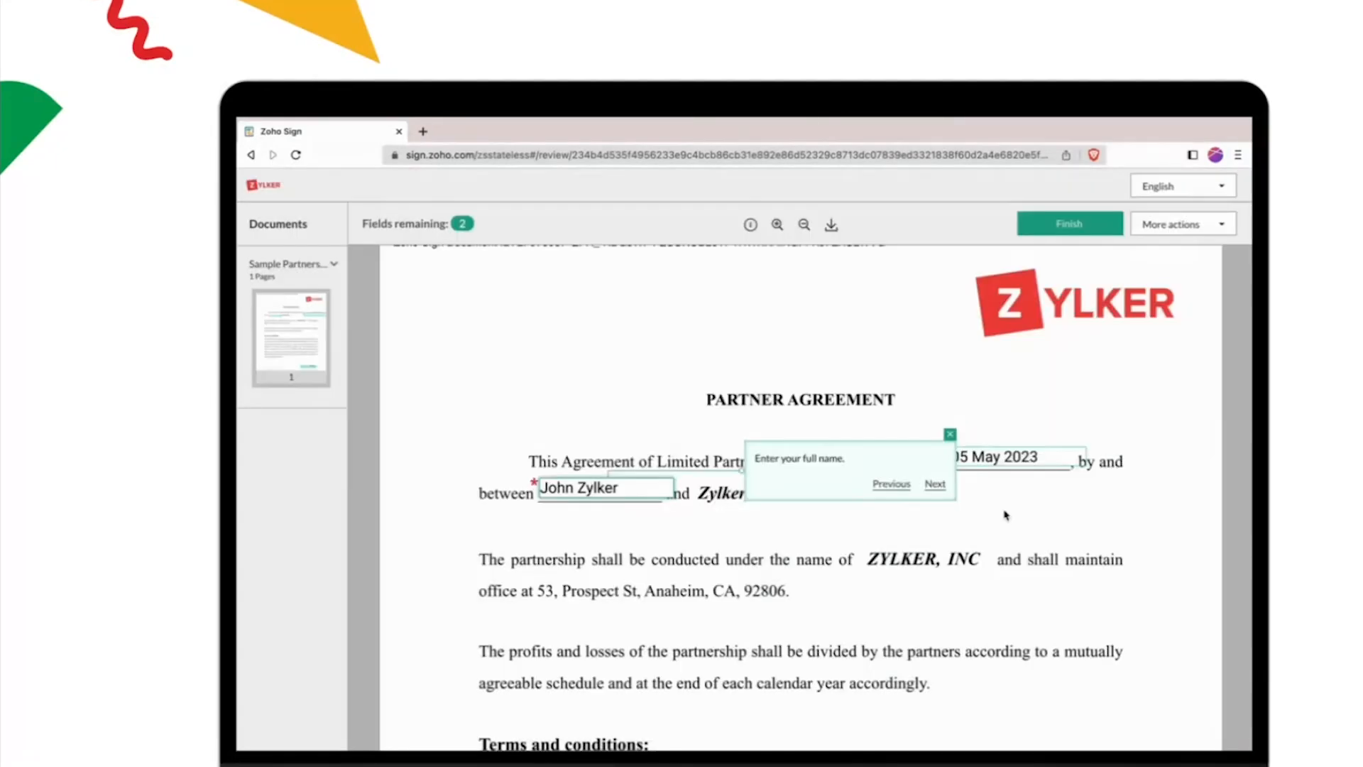
Step: Confirm the full name field, sign in the Partner Signature field and finish the Sample Partnership Agreement
left_click(934, 487)
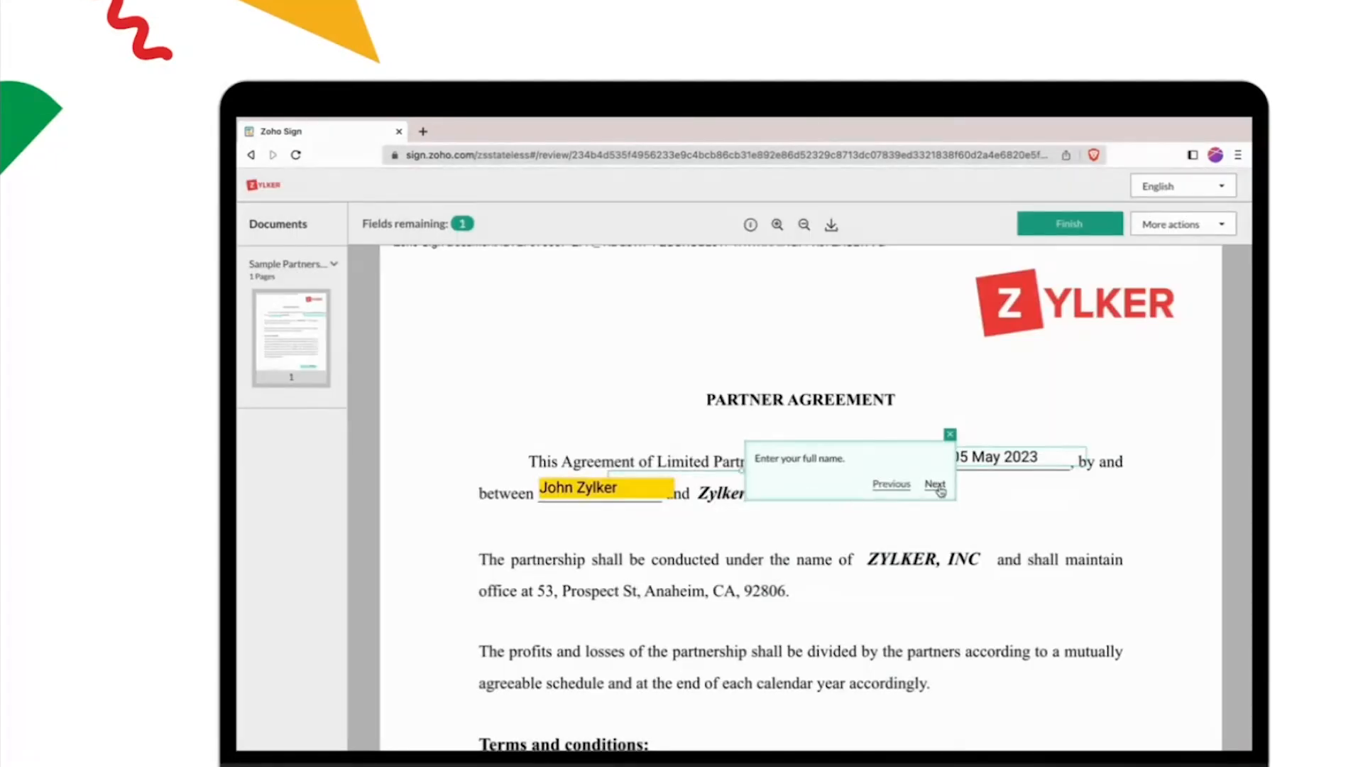
left_click(947, 514)
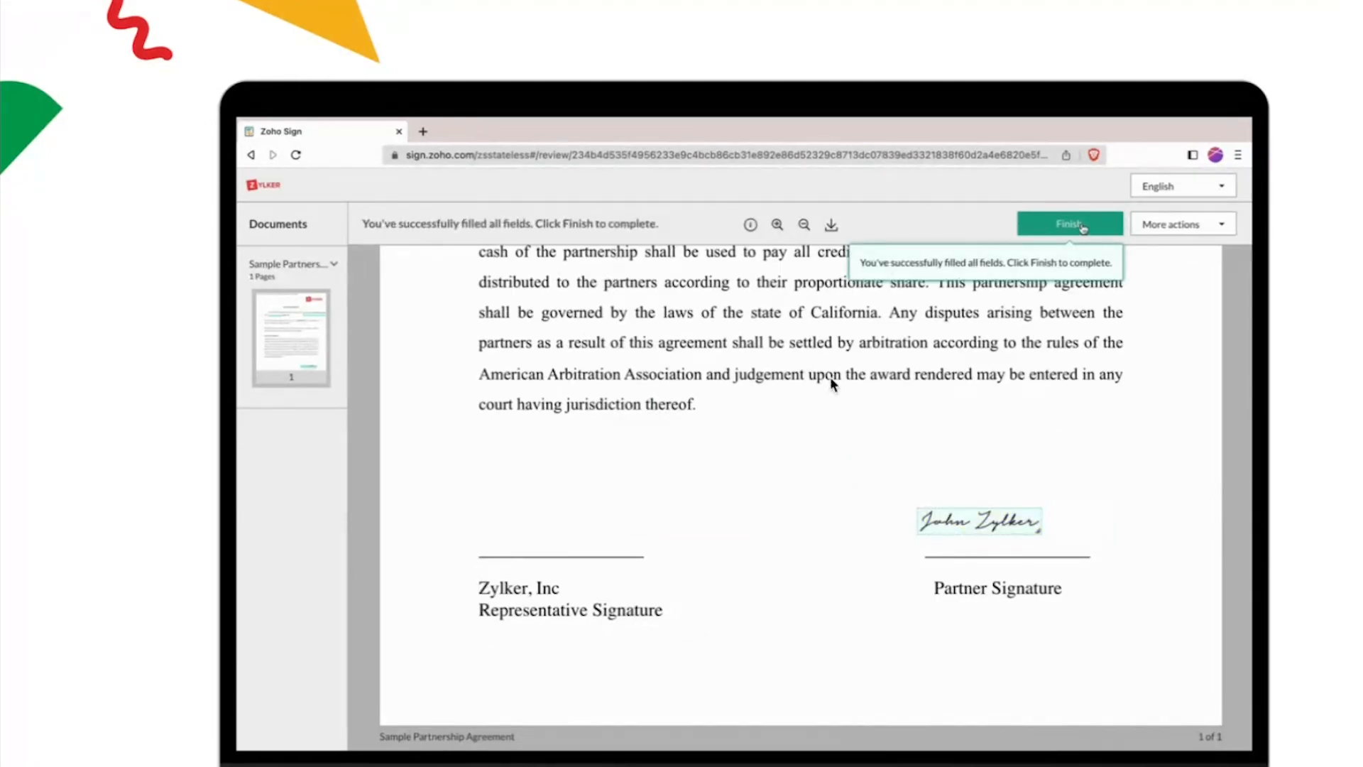
left_click(1084, 222)
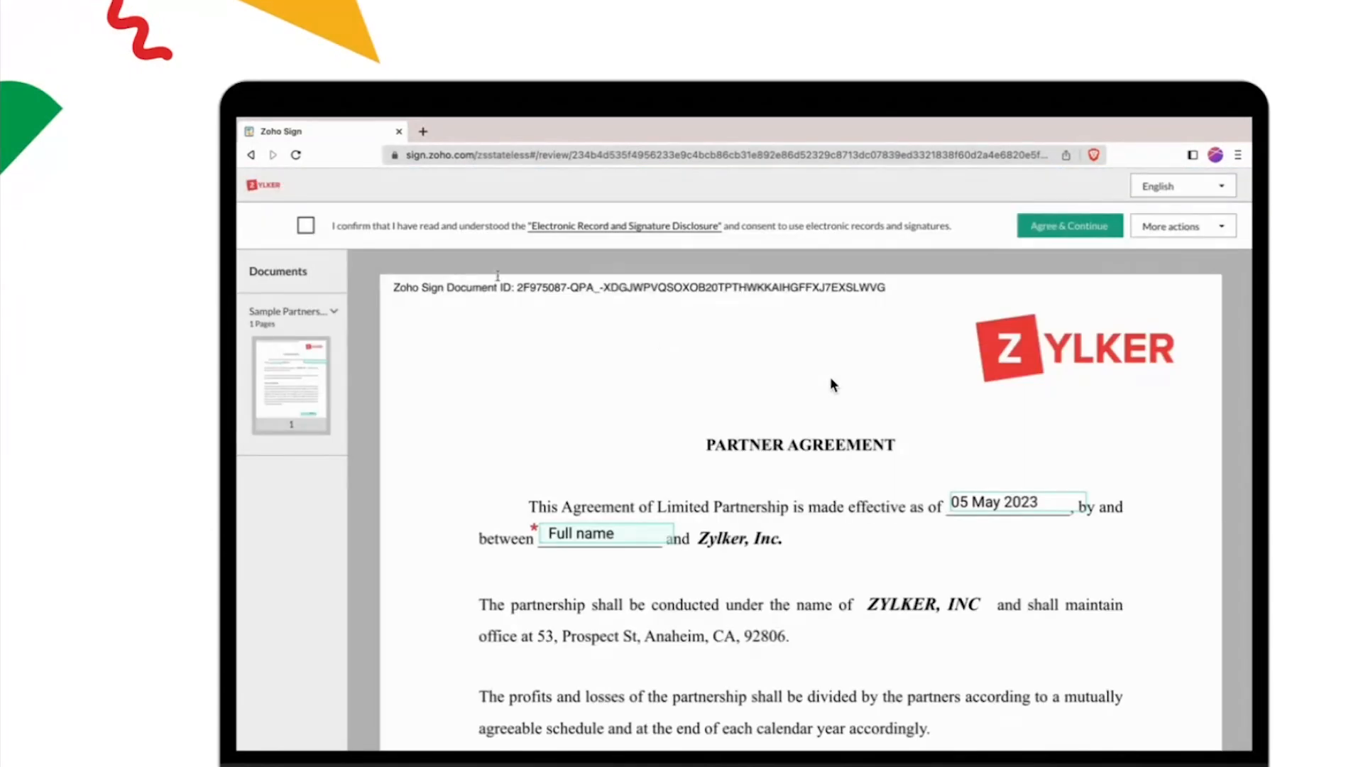
Step: Agree to the Electronic Record and Signature Disclosure, create an OpenAI summary covering all pages of the Sample Partnership Agreement, and dismiss it
left_click(306, 225)
left_click(1102, 234)
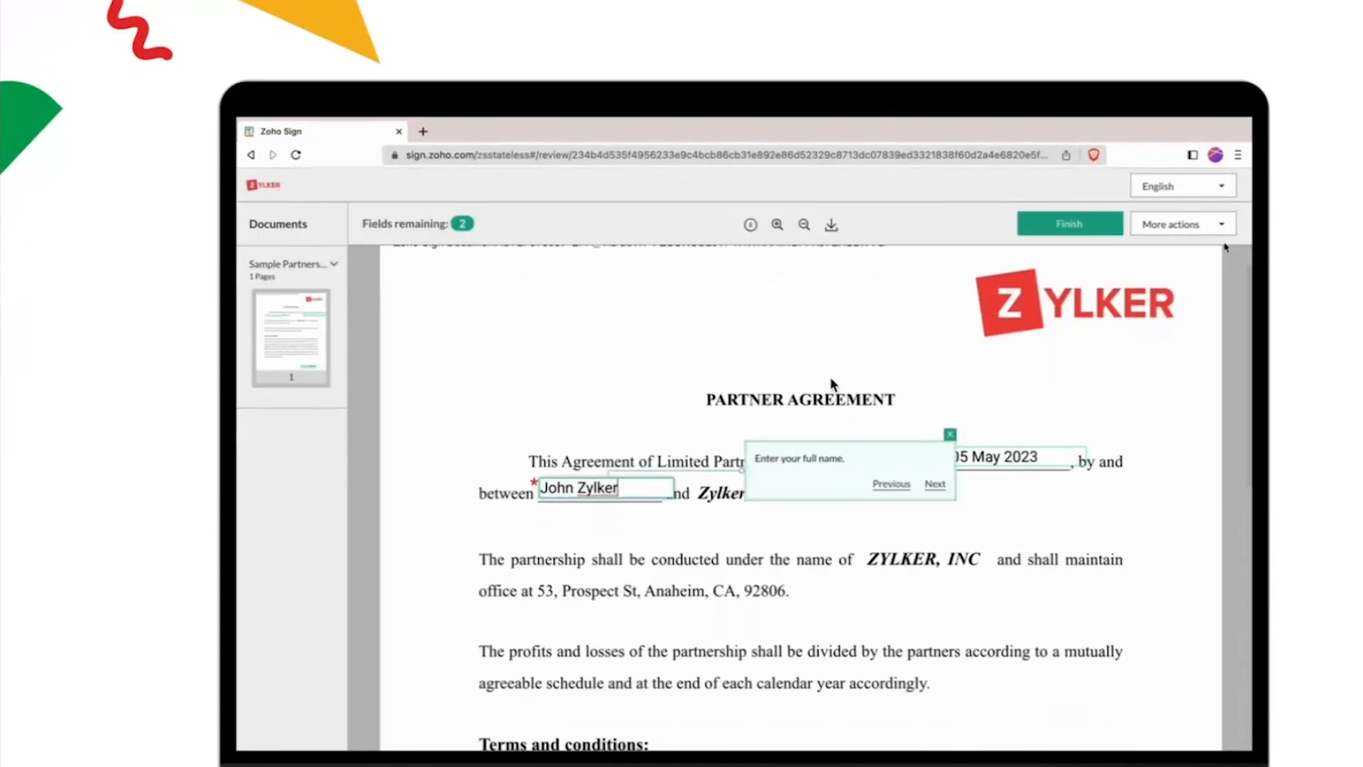
left_click(1222, 233)
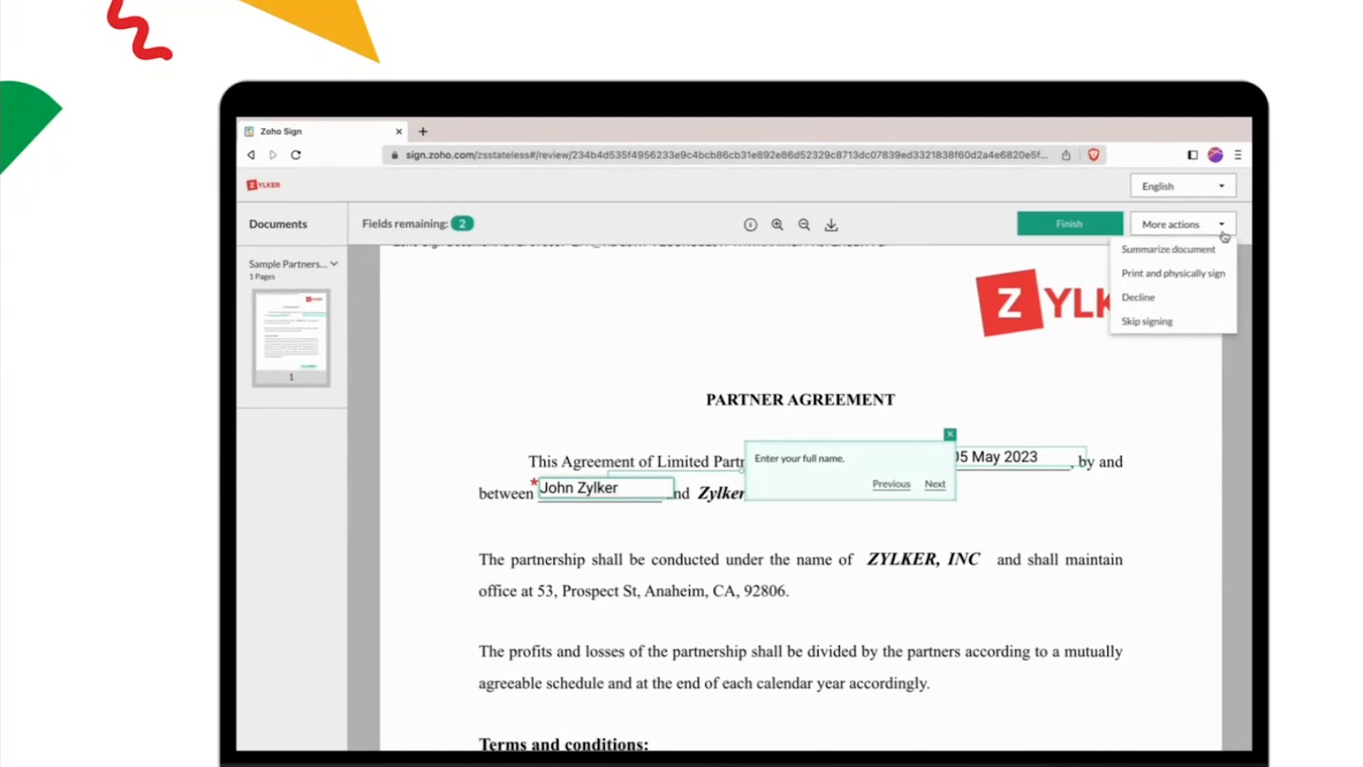
left_click(1223, 250)
left_click(895, 287)
left_click(893, 309)
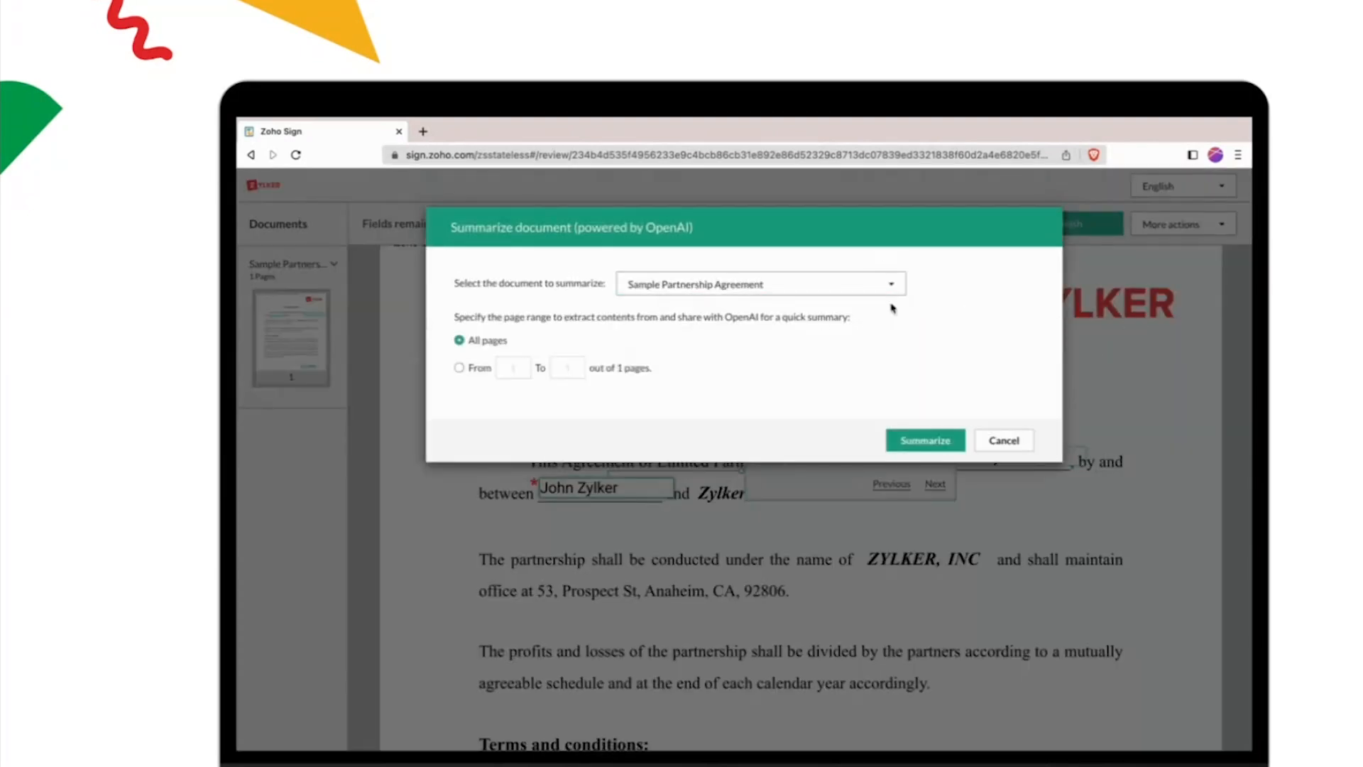
left_click(936, 441)
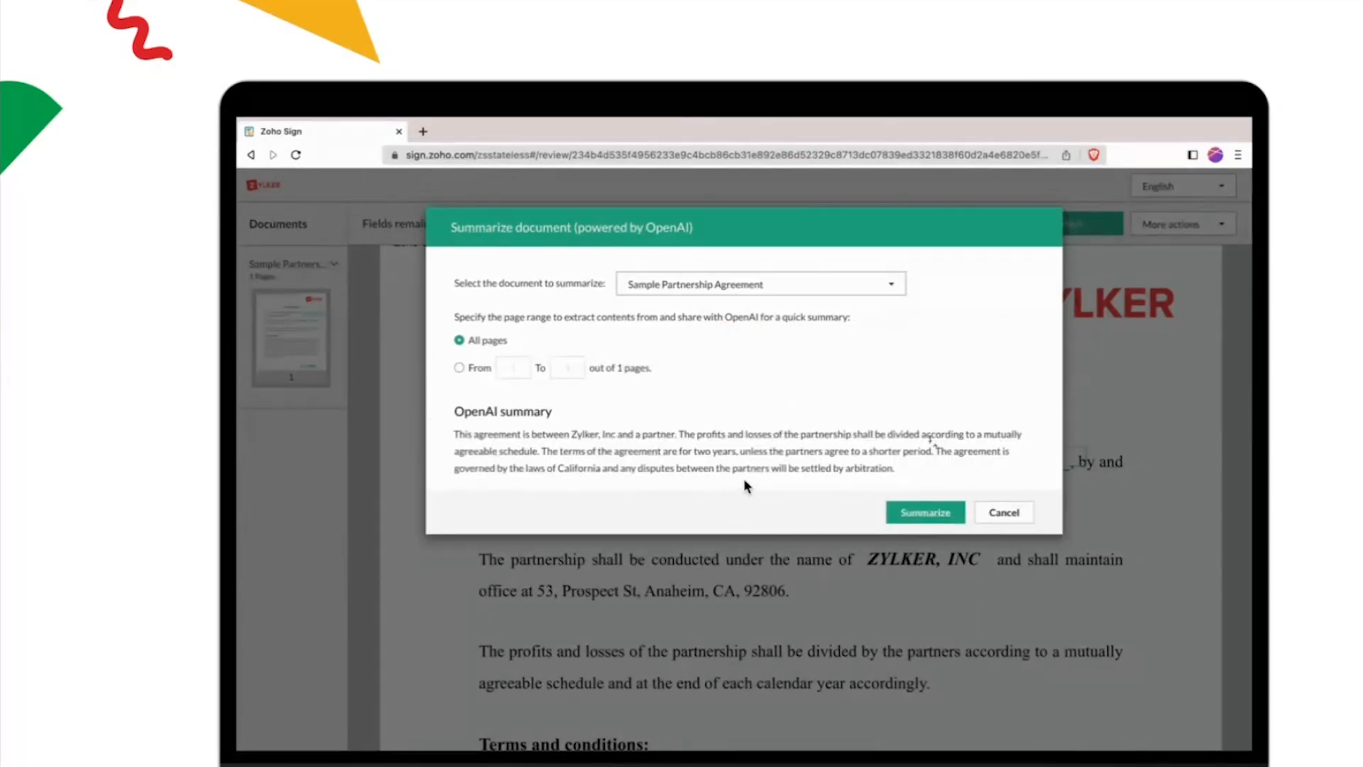
left_click(1004, 513)
Step: Accept the full name entry and go to the partner signature field
left_click(936, 485)
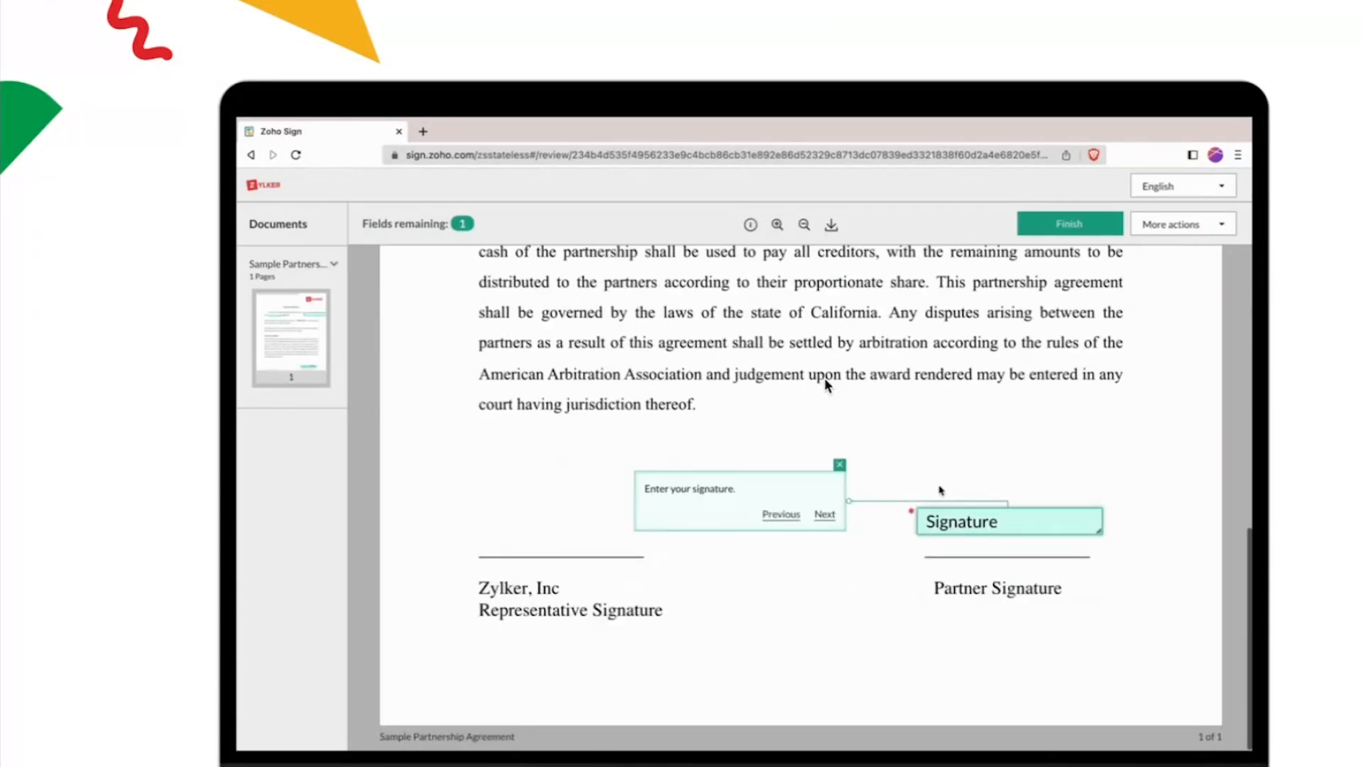
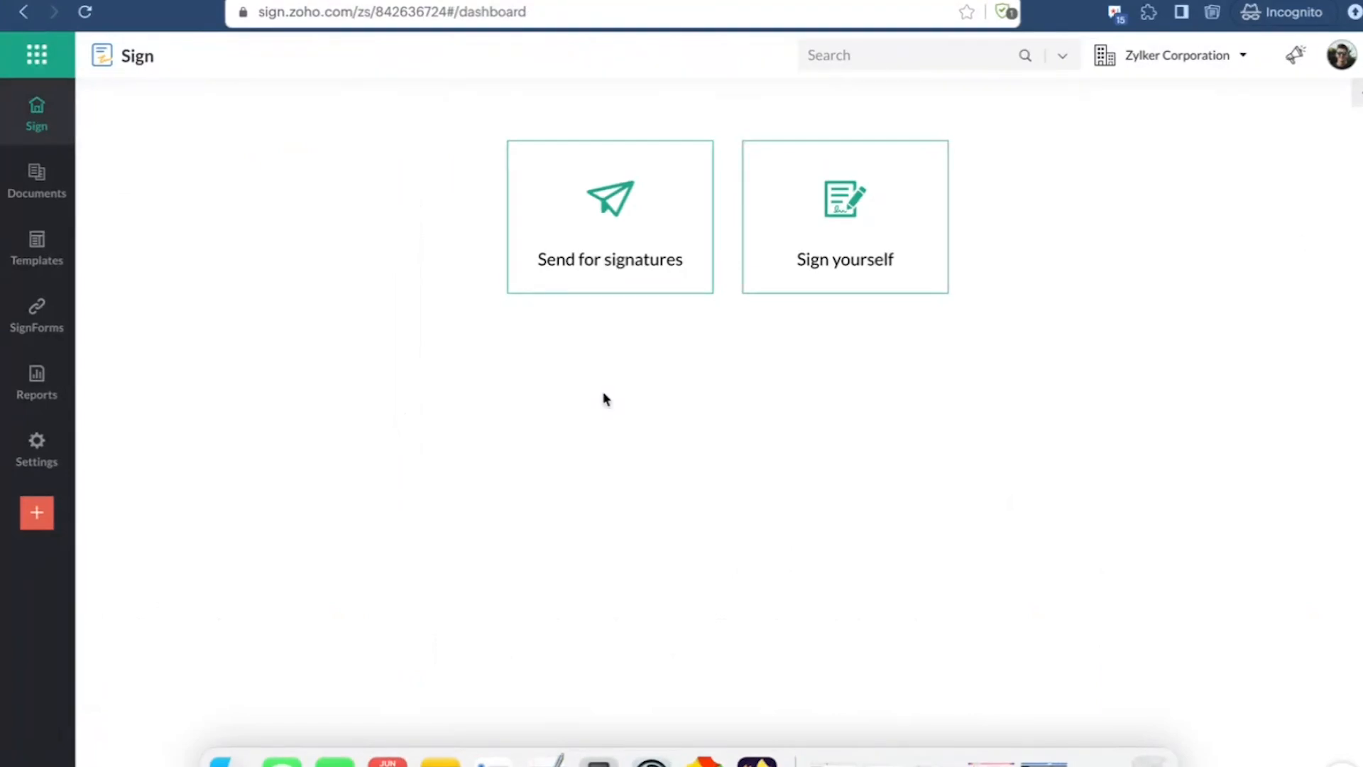
Step: Review the organization's user list in Users and control and return to the dashboard
mouse_move(39, 450)
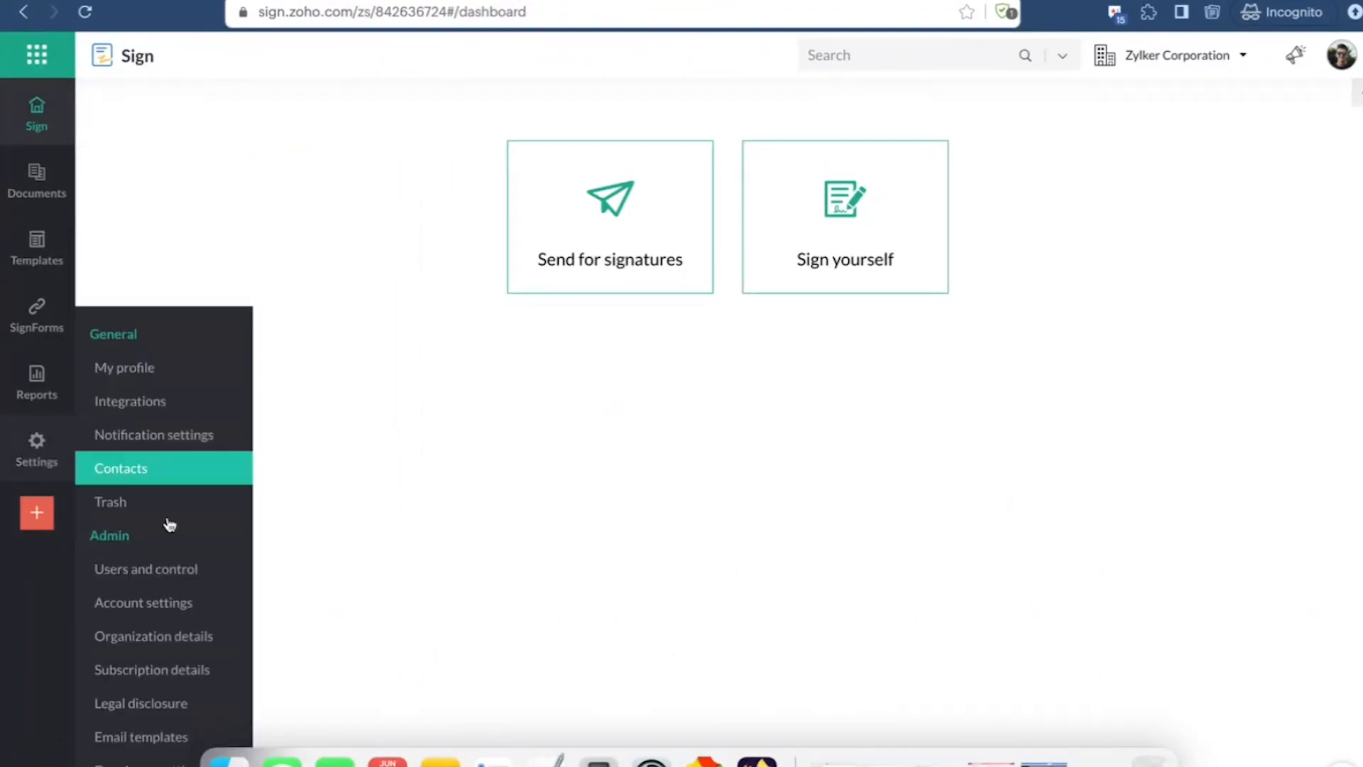
left_click(172, 585)
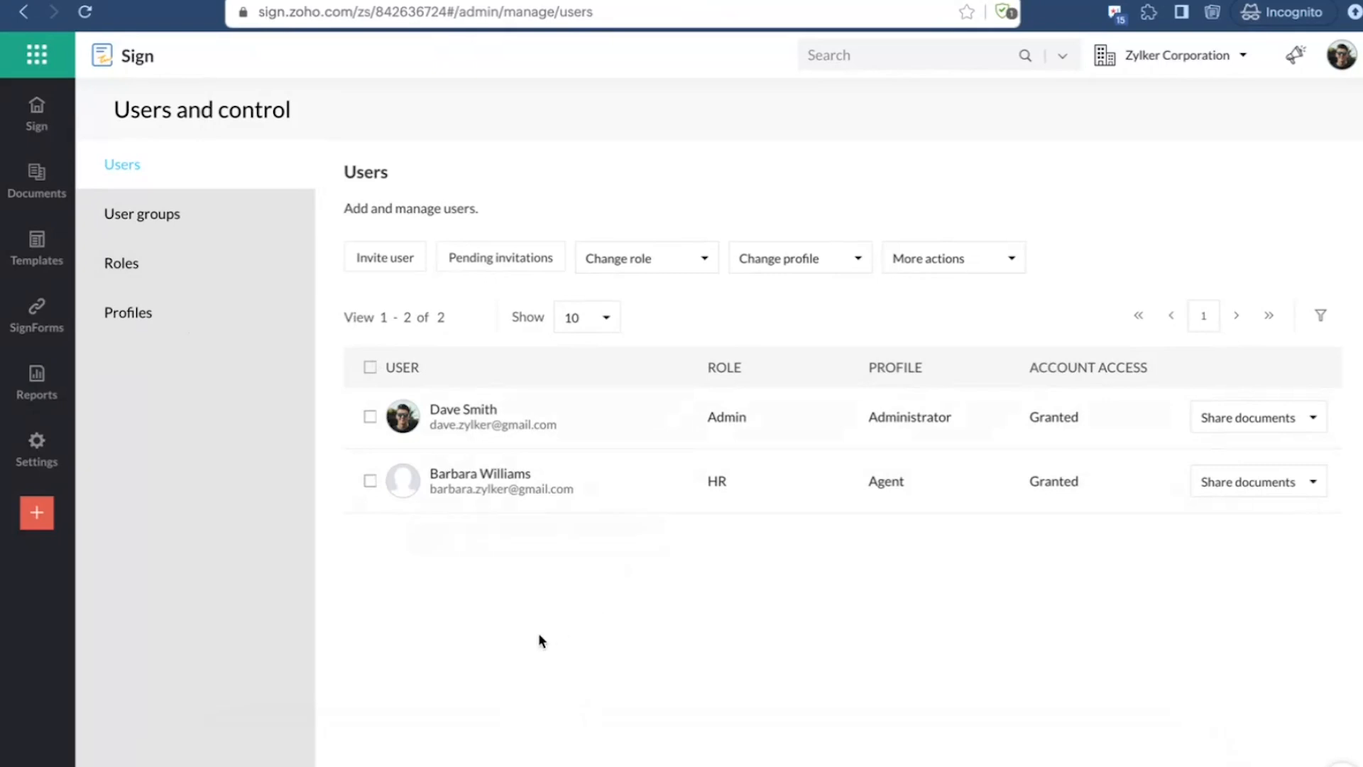
left_click(40, 128)
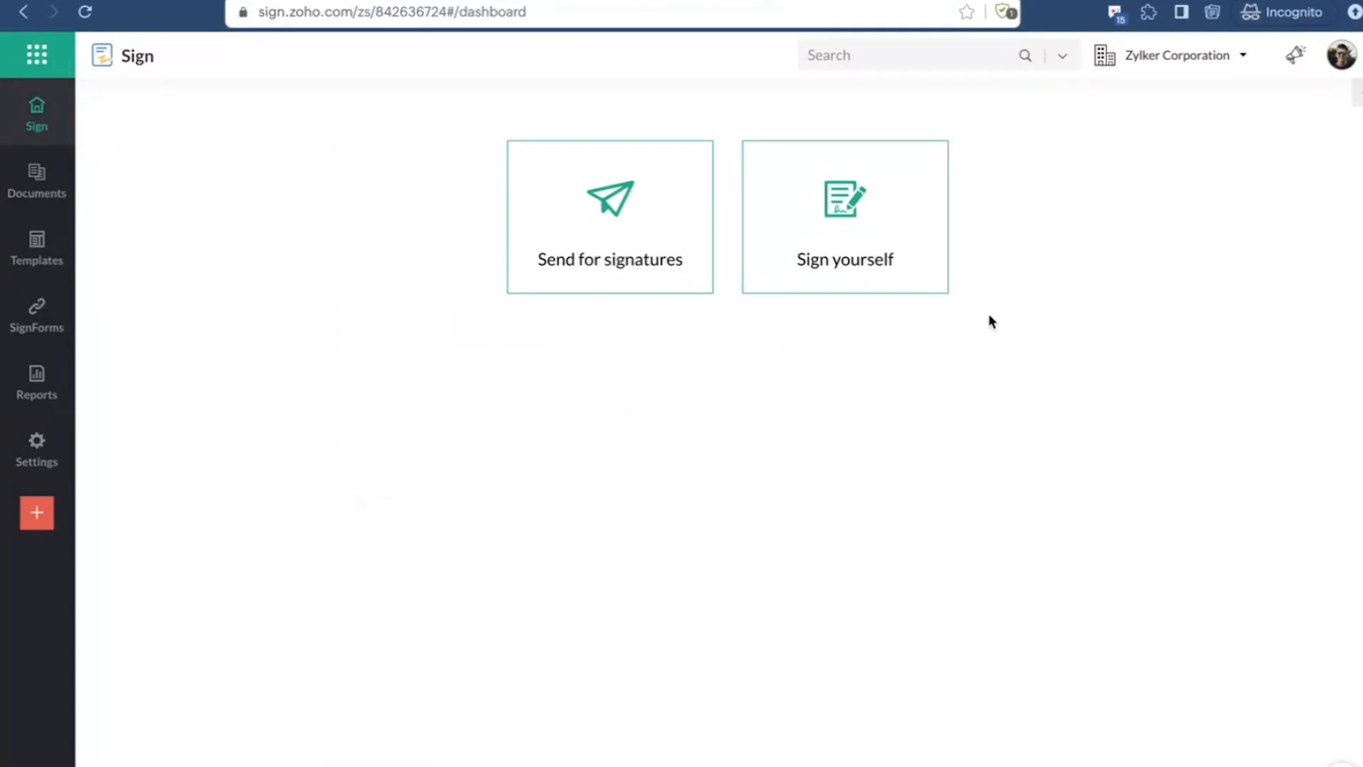
Step: View the organization portals linked to the account in My Portals and close the list
left_click(1212, 58)
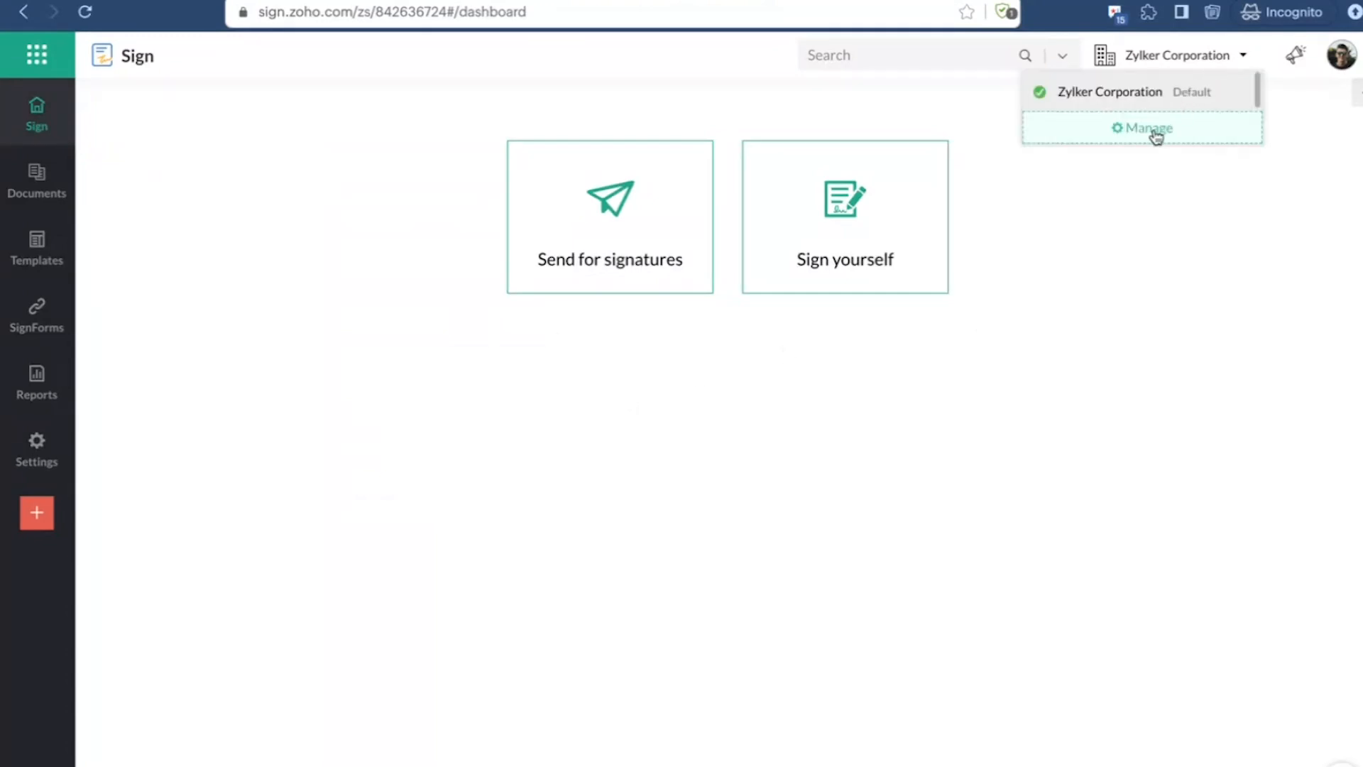
left_click(1156, 133)
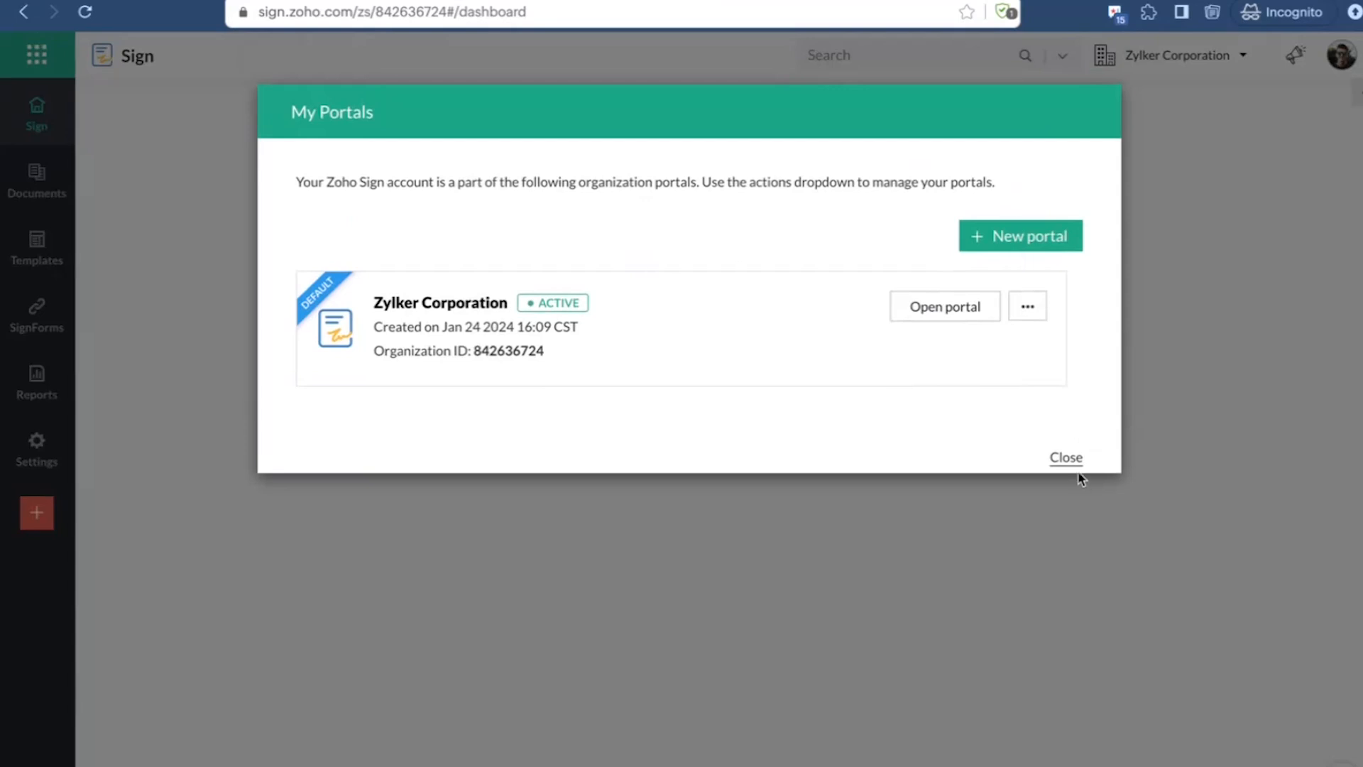
left_click(1067, 458)
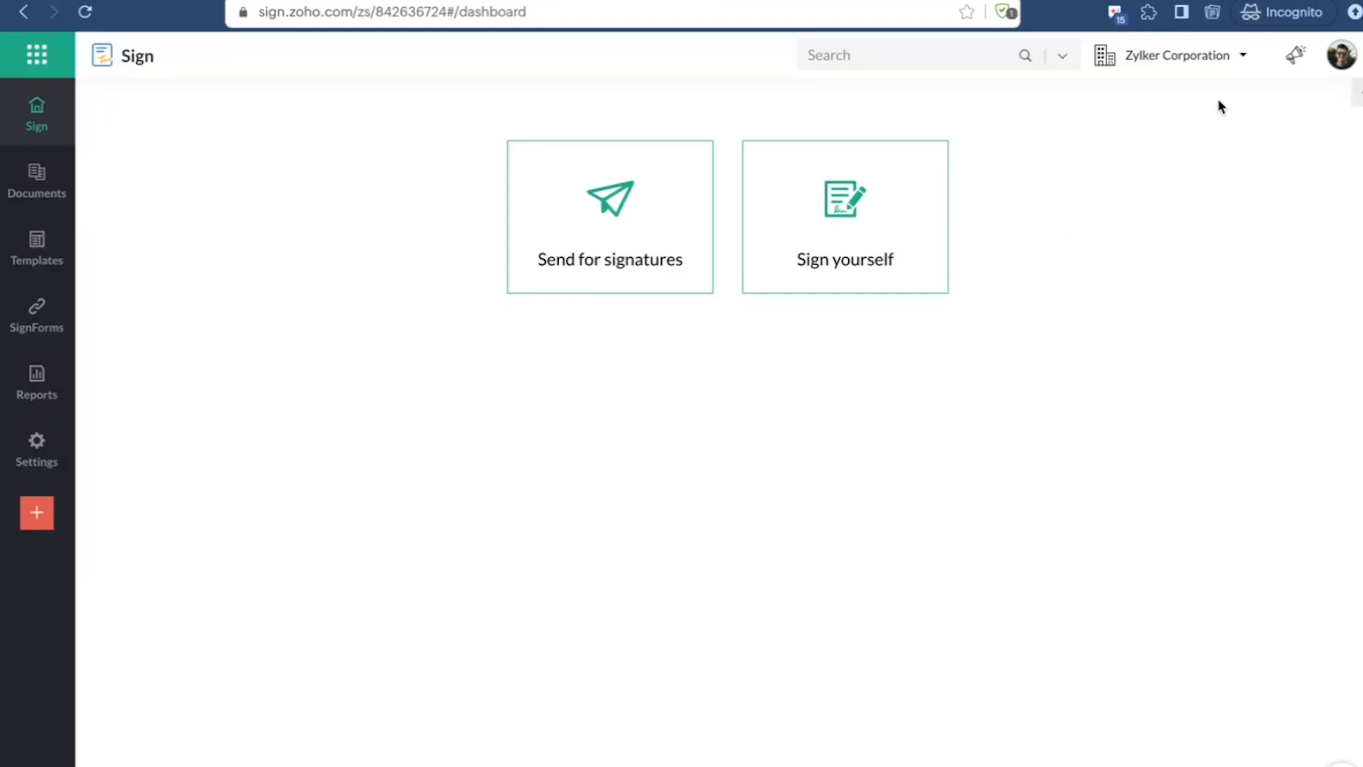
left_click(1193, 65)
Step: Check the pending invitations in Users and control and read the Zoho Sign invitation in the invited user's Gmail inbox
mouse_move(73, 471)
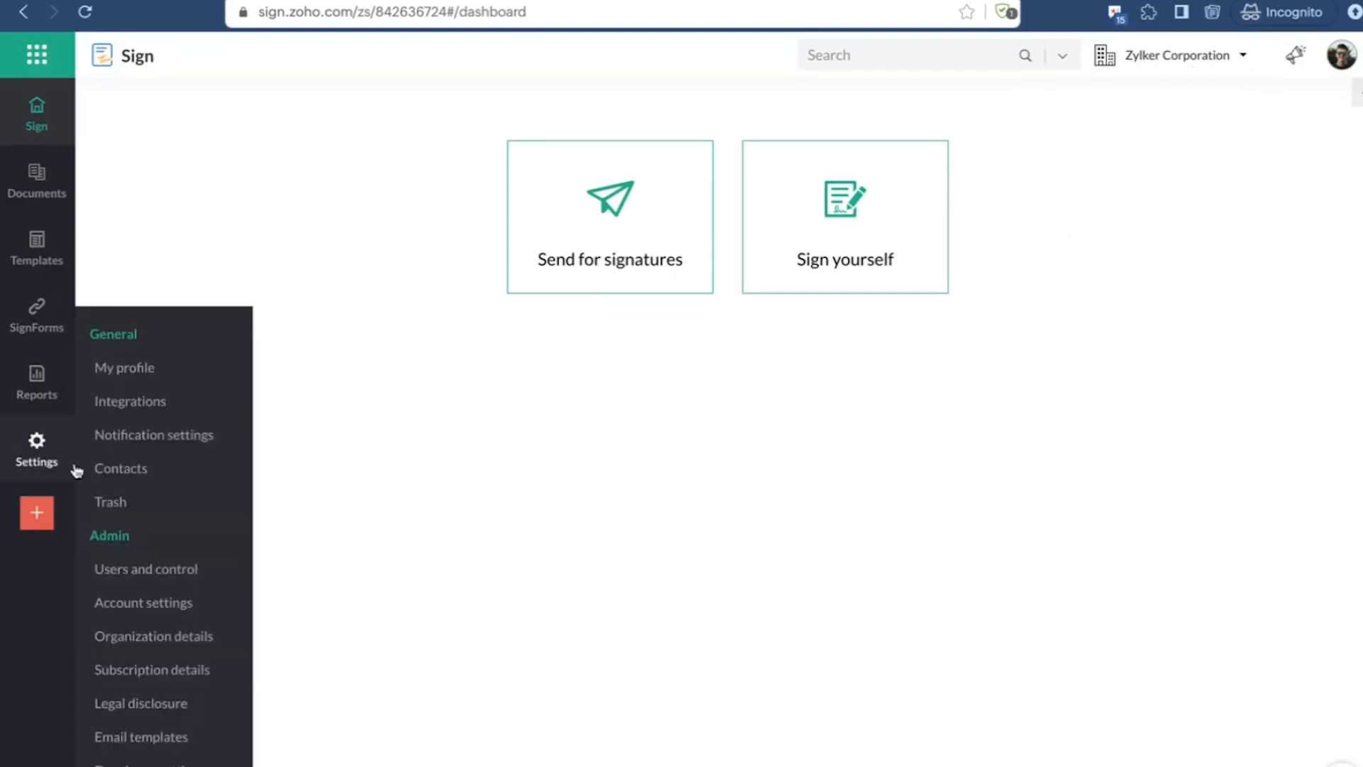
left_click(145, 581)
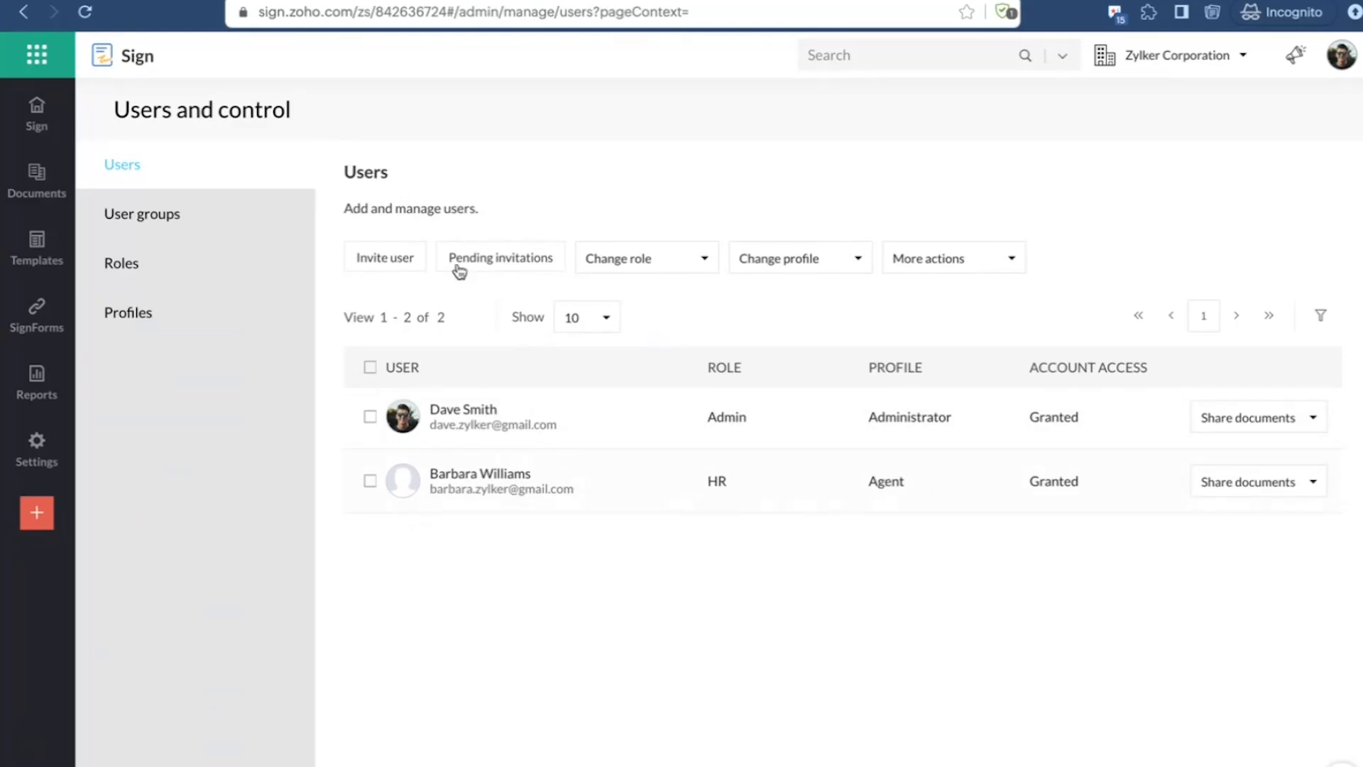
left_click(501, 273)
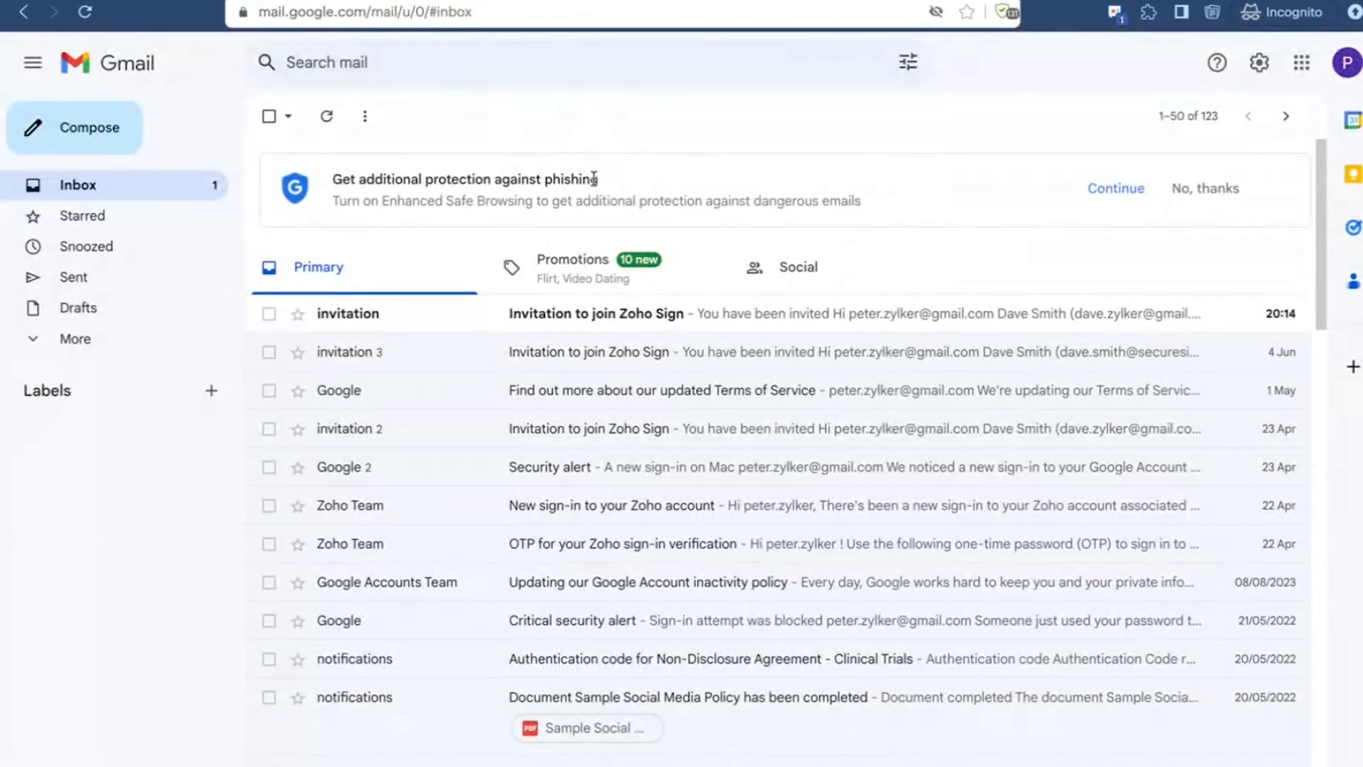
left_click(663, 316)
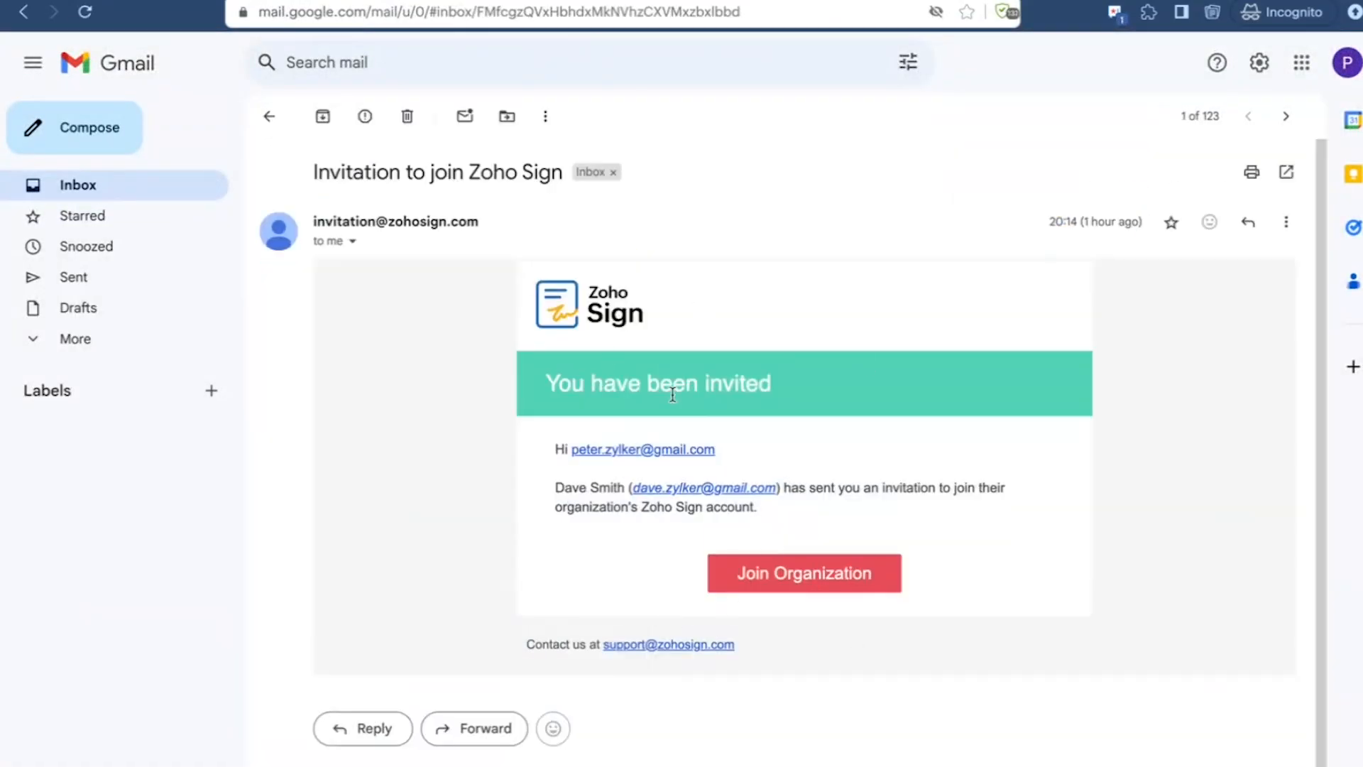
Step: Switch to Firefox and check the option to join an existing account instead of creating a separate Zoho Sign account
key("ctrl+Up")
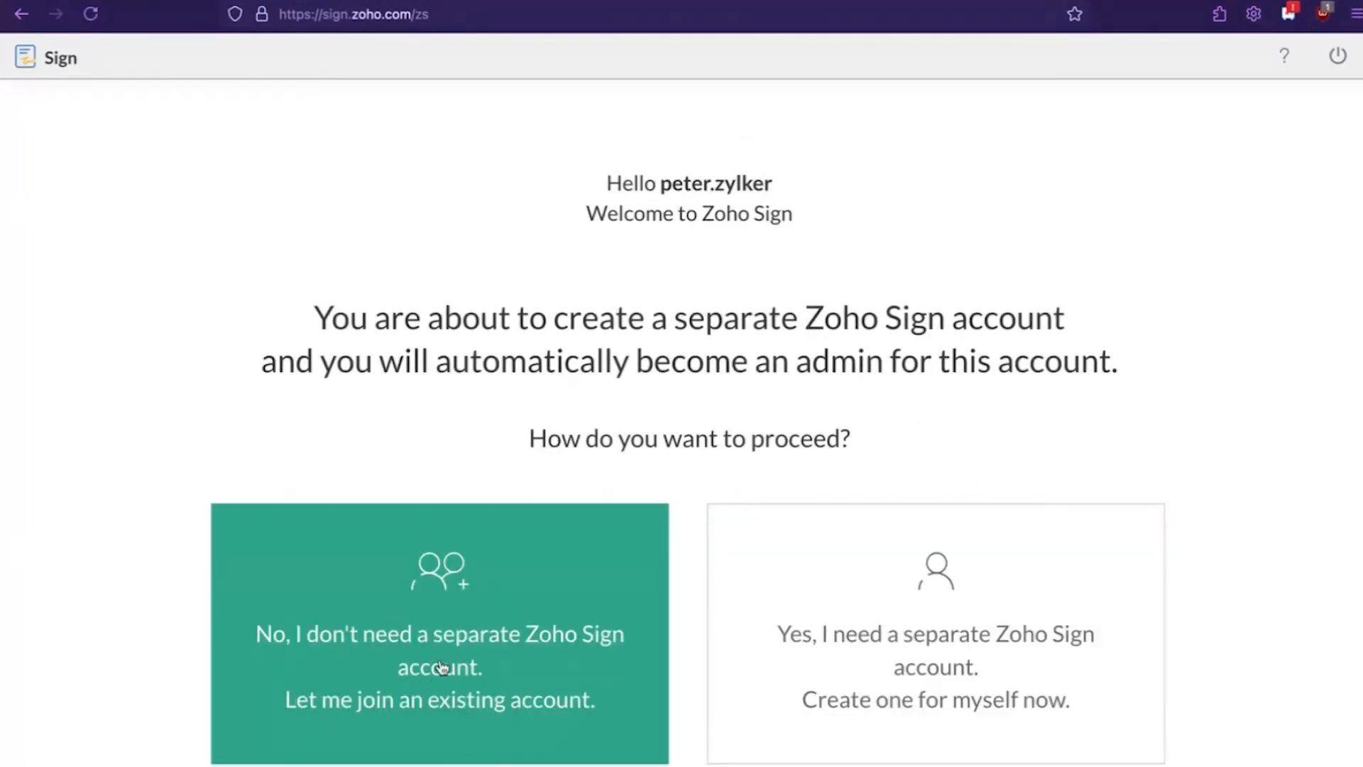
left_click(480, 697)
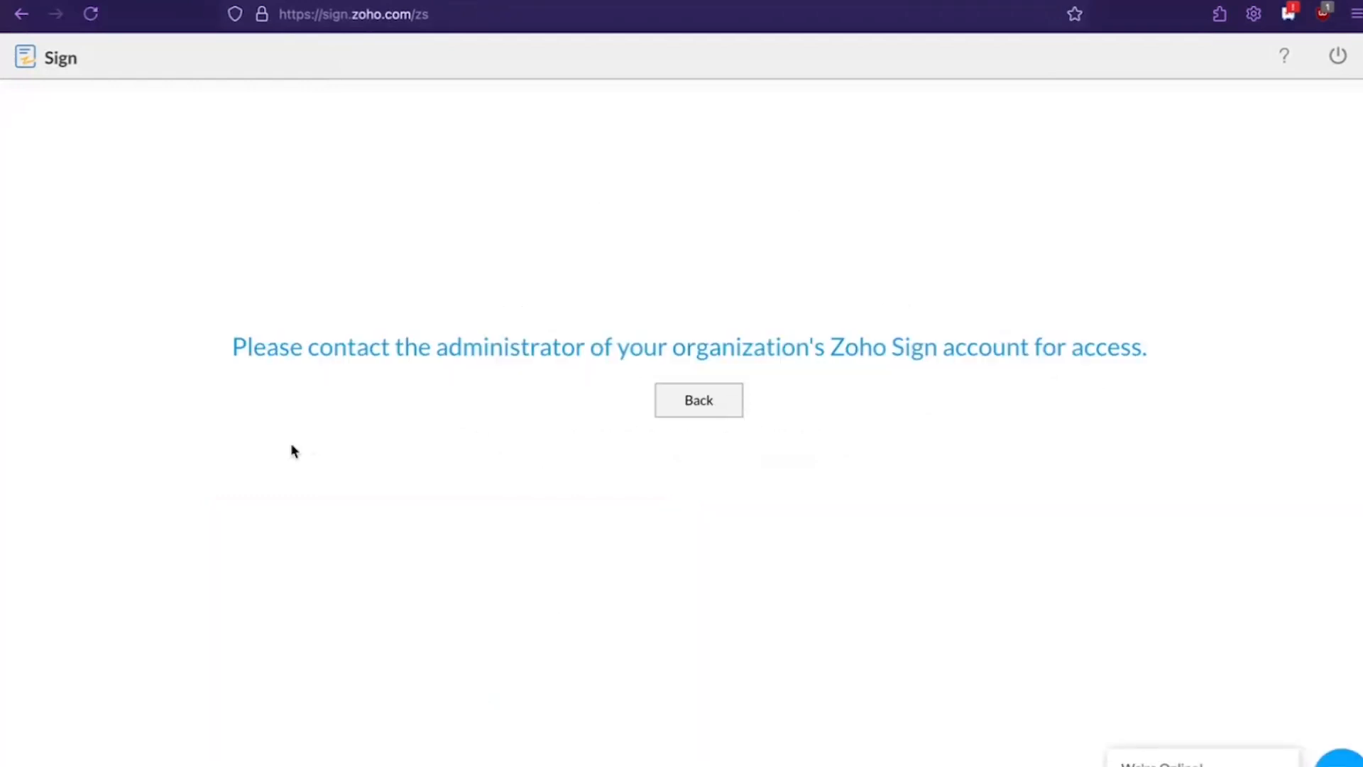
left_click(702, 410)
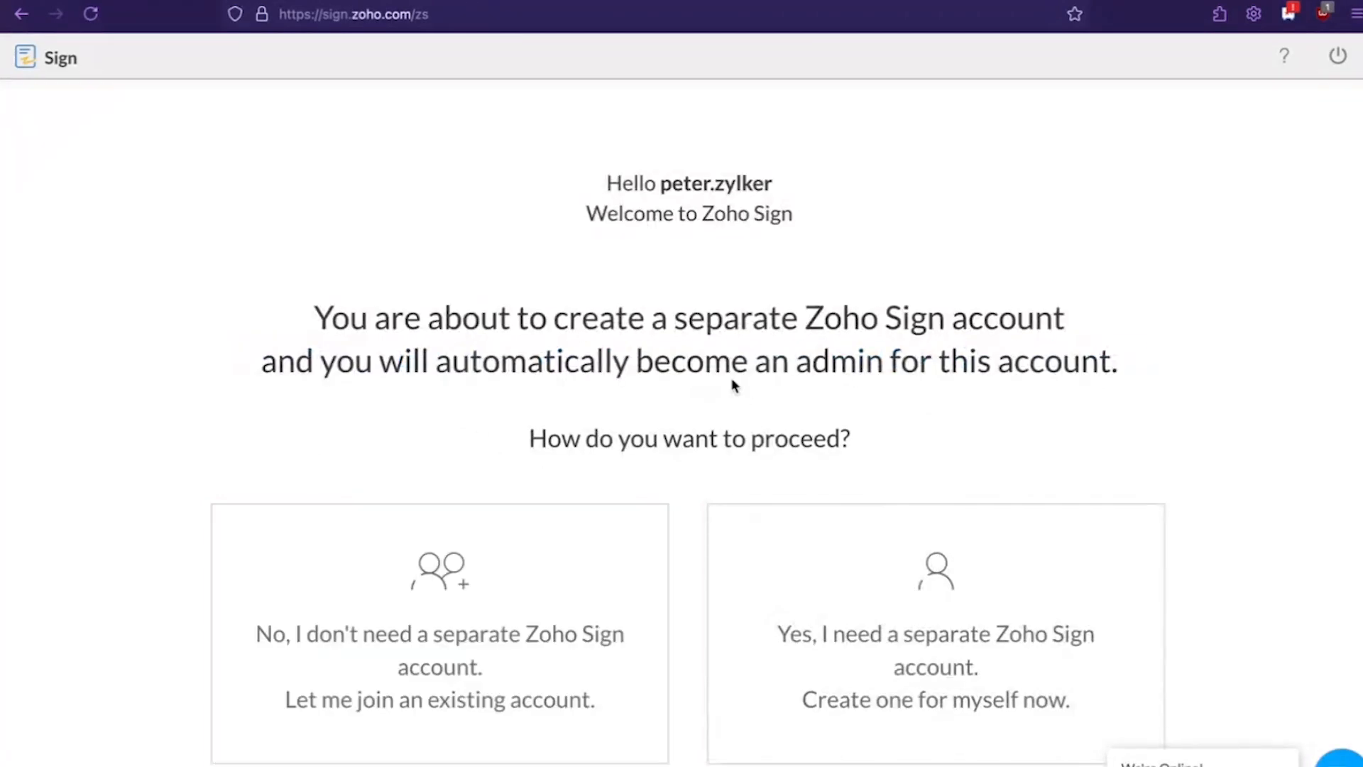
left_click(516, 619)
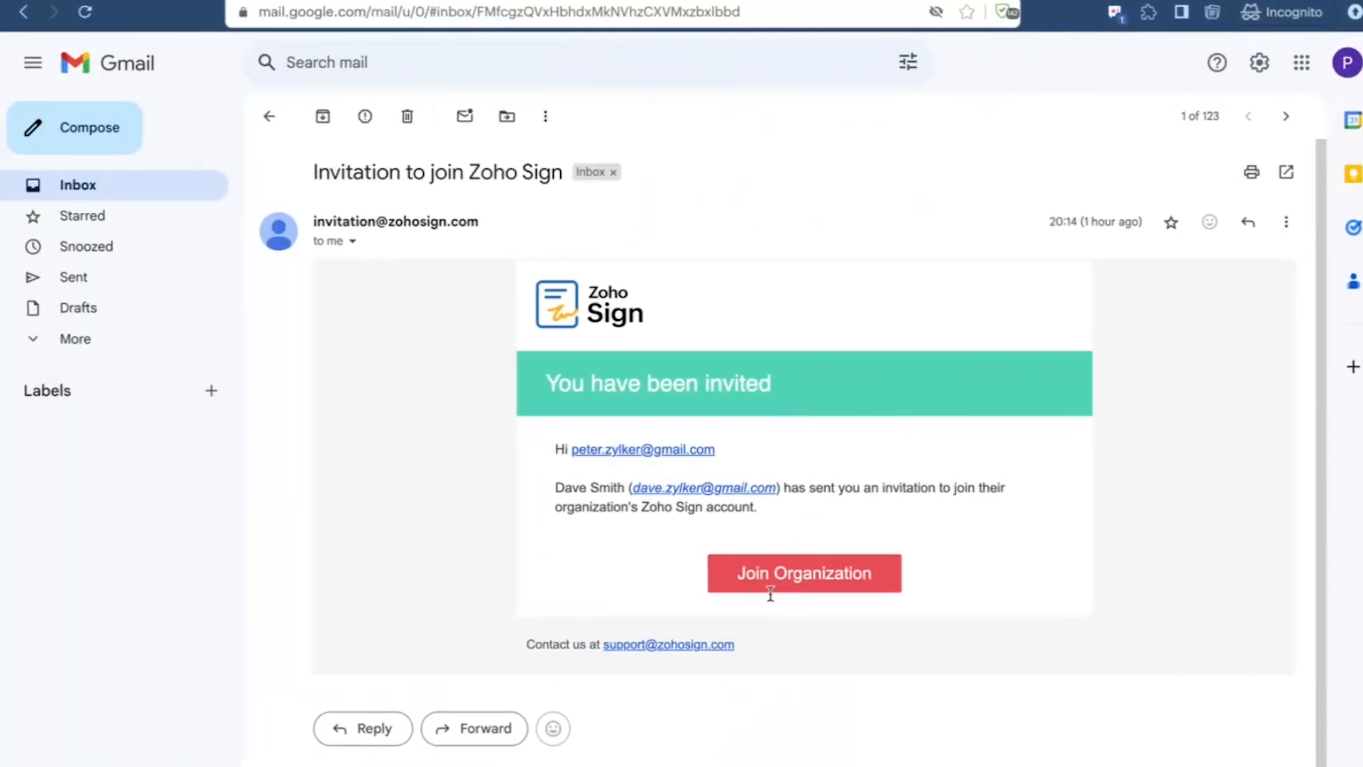
Step: Follow the Gmail invitation to join the organization, sign out of the admin account and proceed to the invited user's sign-in
left_click(800, 582)
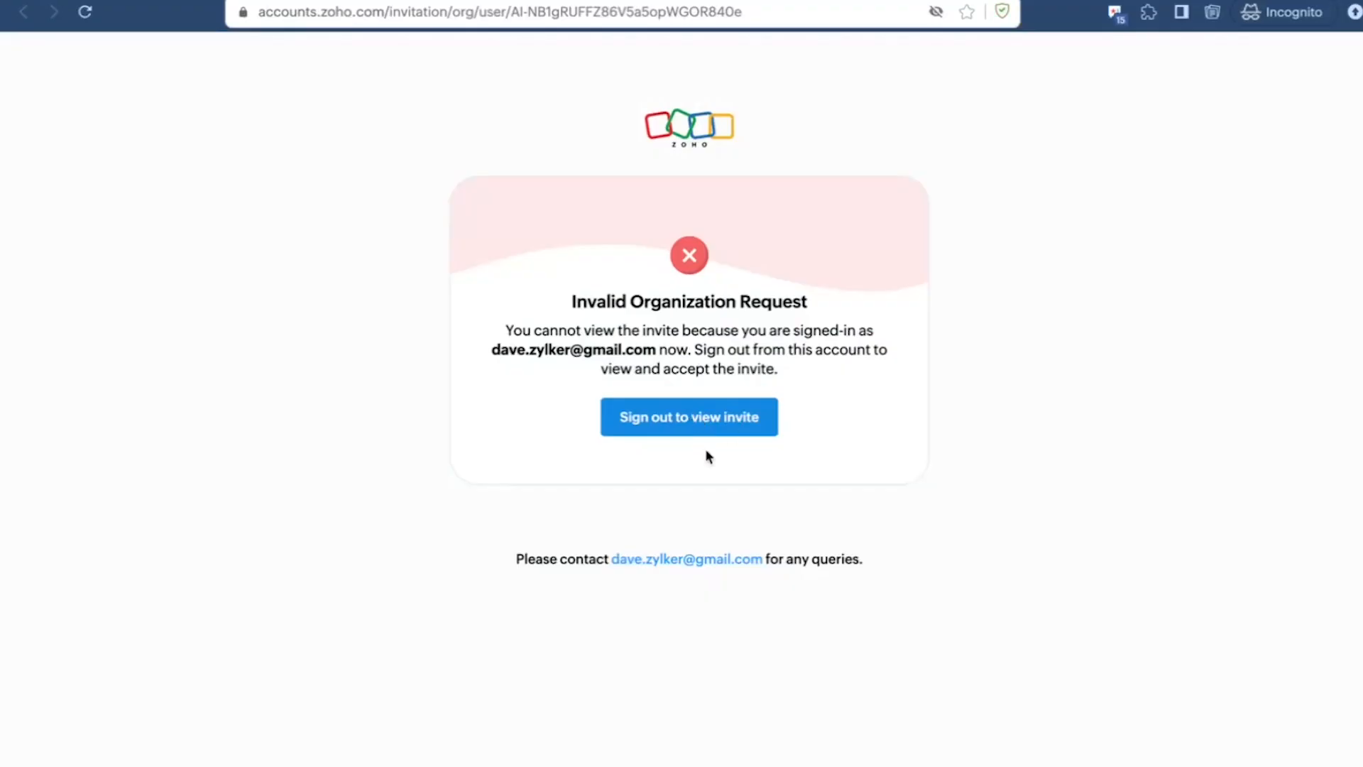
left_click(687, 433)
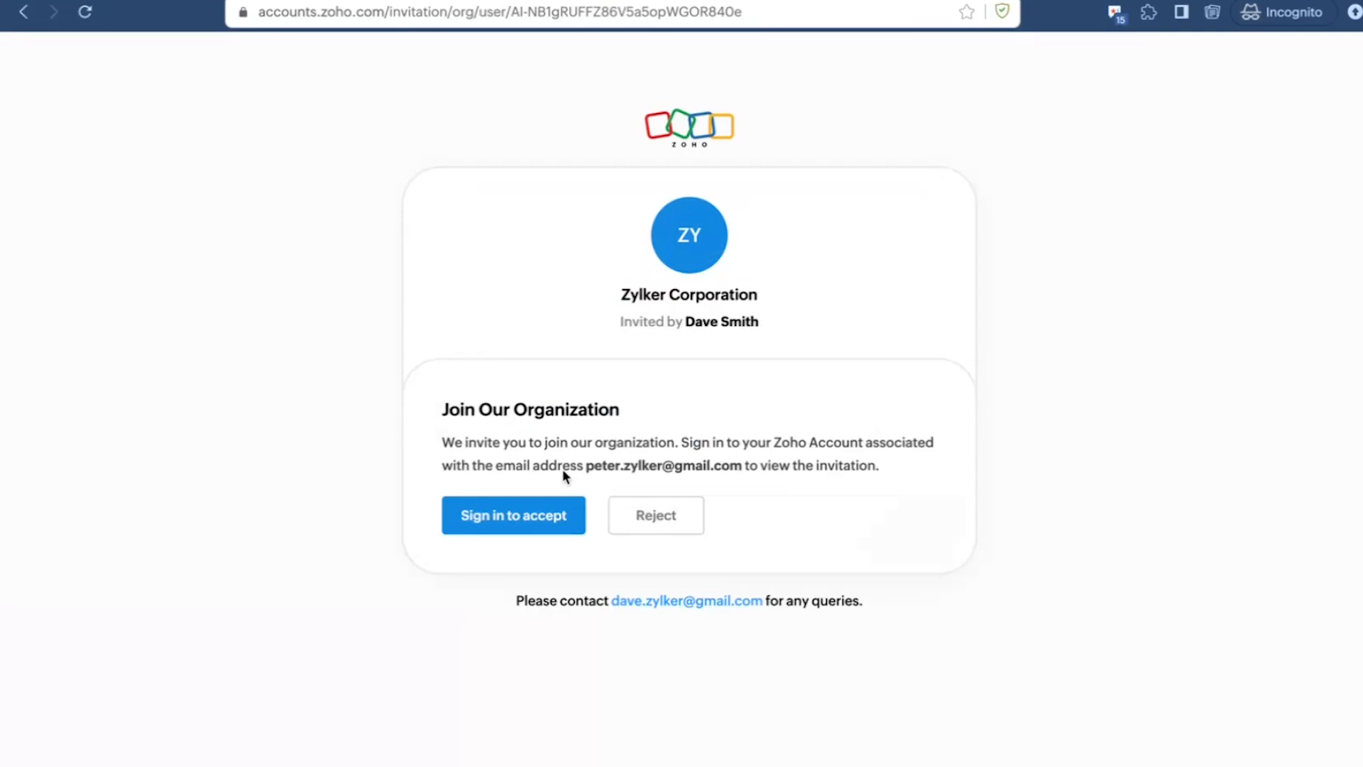
left_click(489, 525)
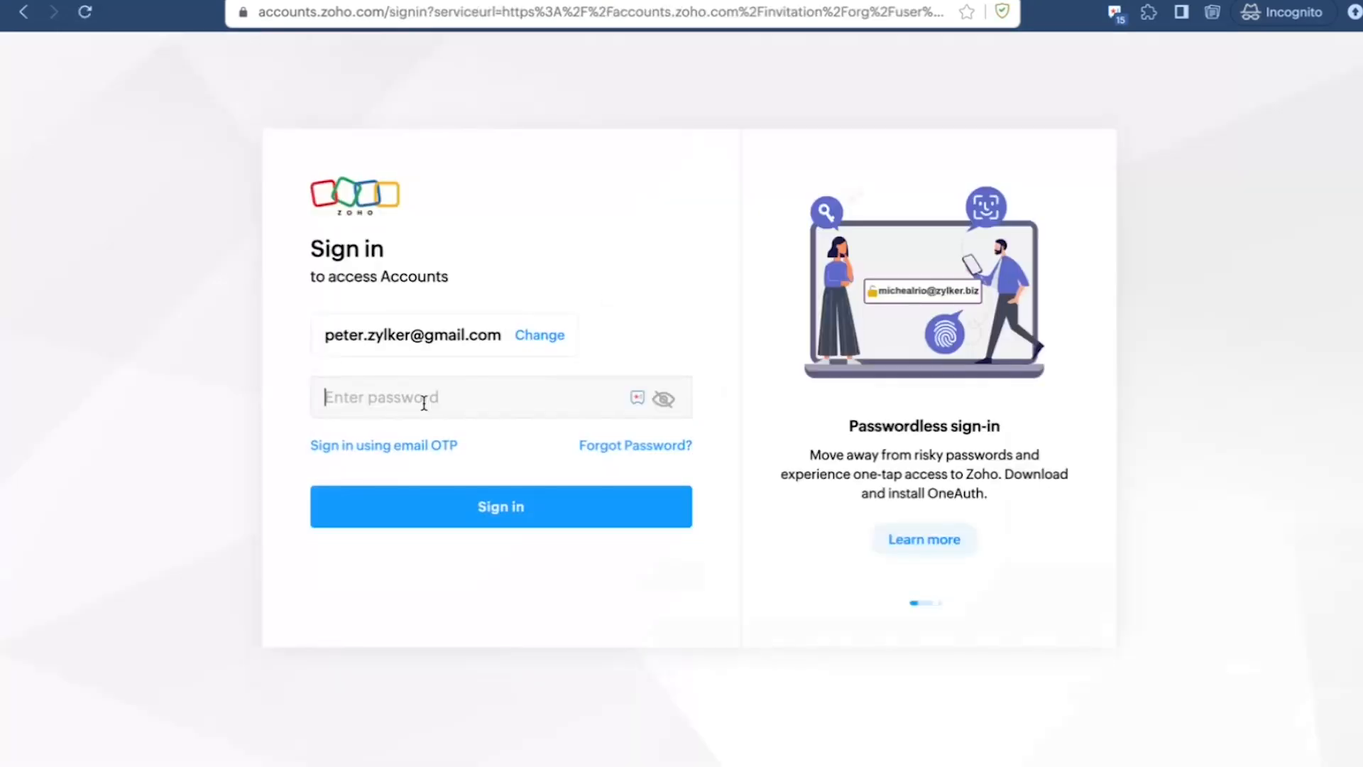
Step: Enter the invited user's account password, postpone the MFA setup and accept the Zylker Corporation invitation
left_click(424, 403)
key("Return")
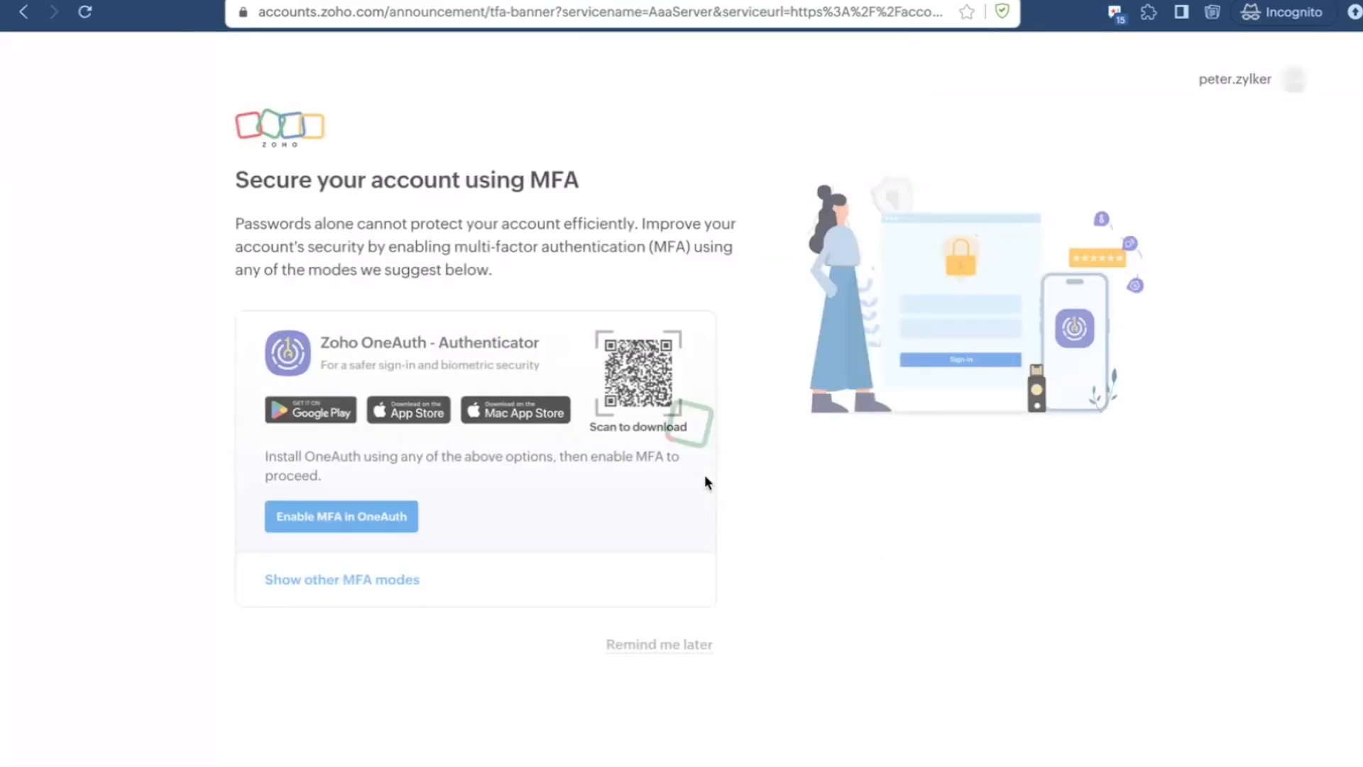
left_click(676, 644)
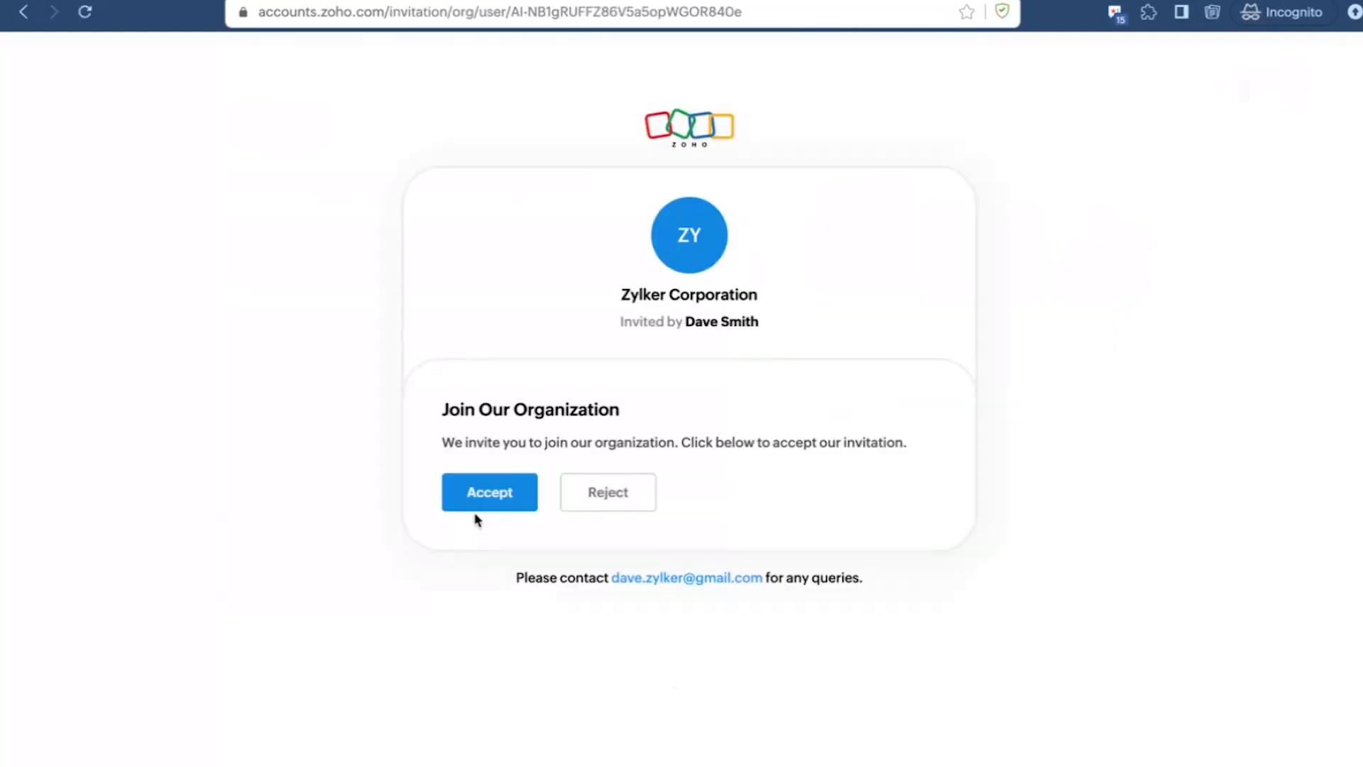
left_click(480, 508)
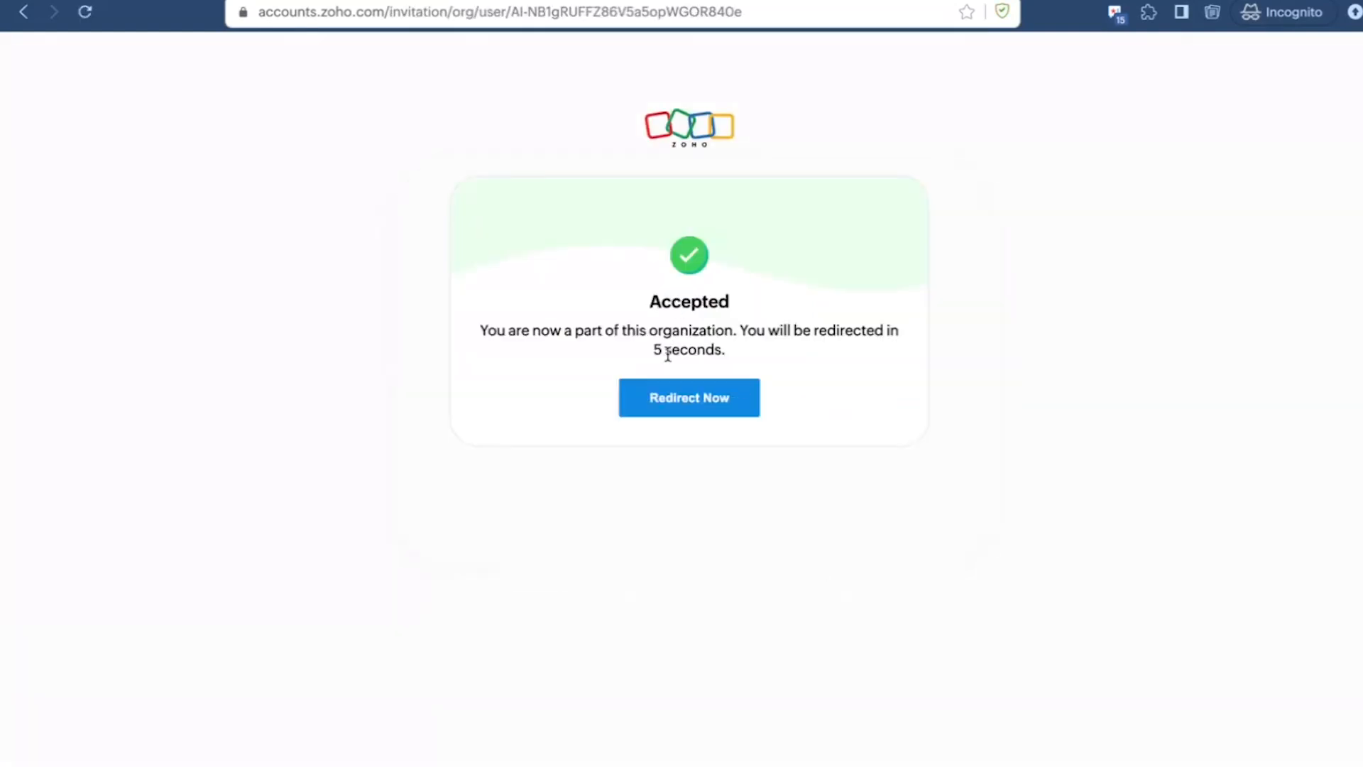
Step: Switch to Firefox and load the invited user's Zylker Corporation dashboard from the account access page
key("ctrl+Up")
left_click(953, 17)
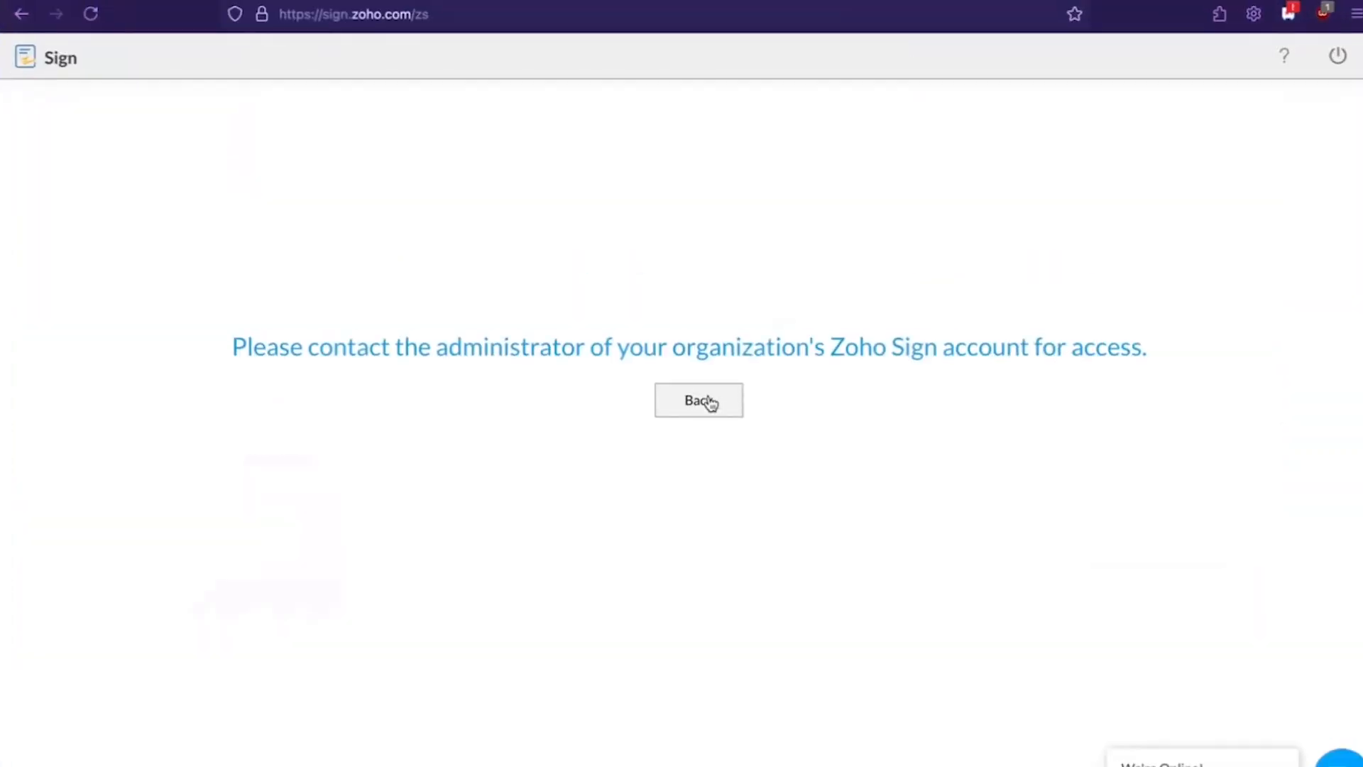
left_click(706, 398)
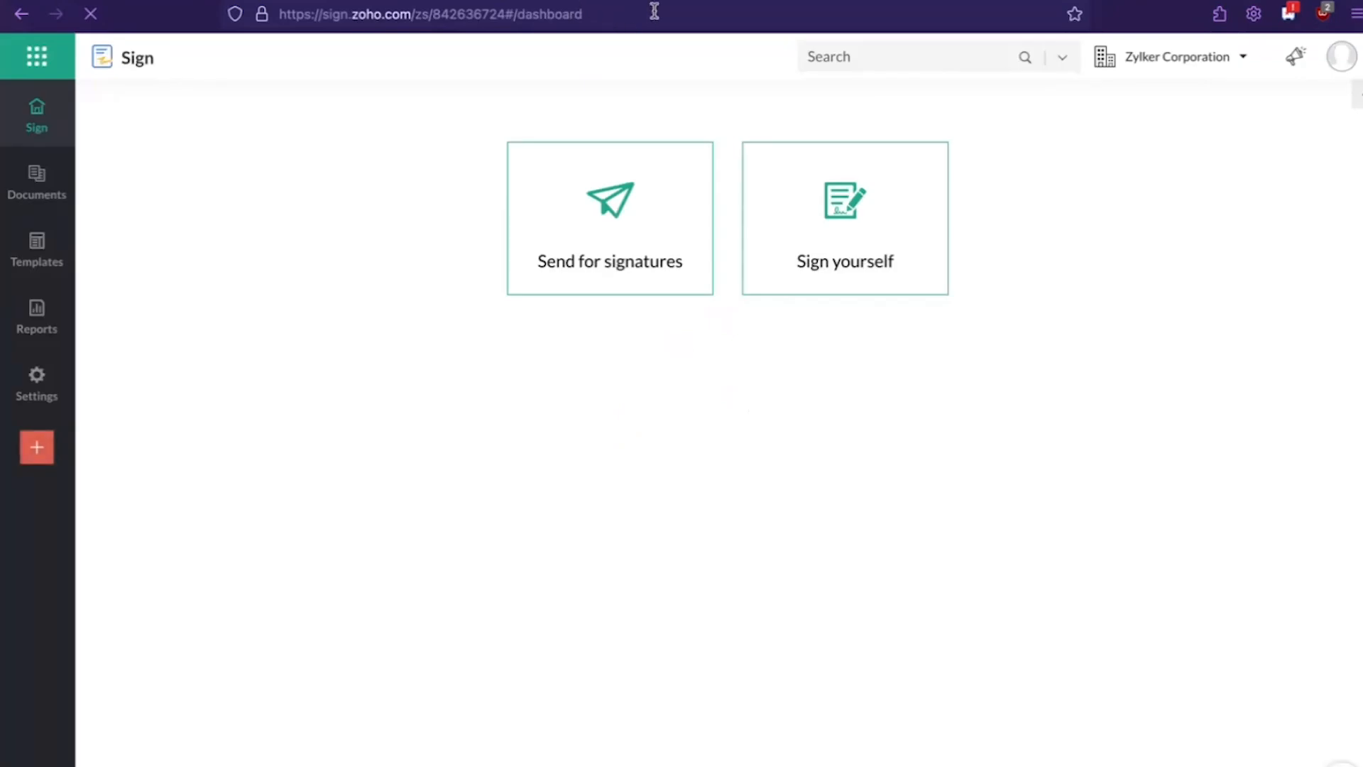
mouse_move(45, 413)
Step: Switch to the Zoho Sign window in the Incognito browser and sign the invited user out
key("ctrl+Up")
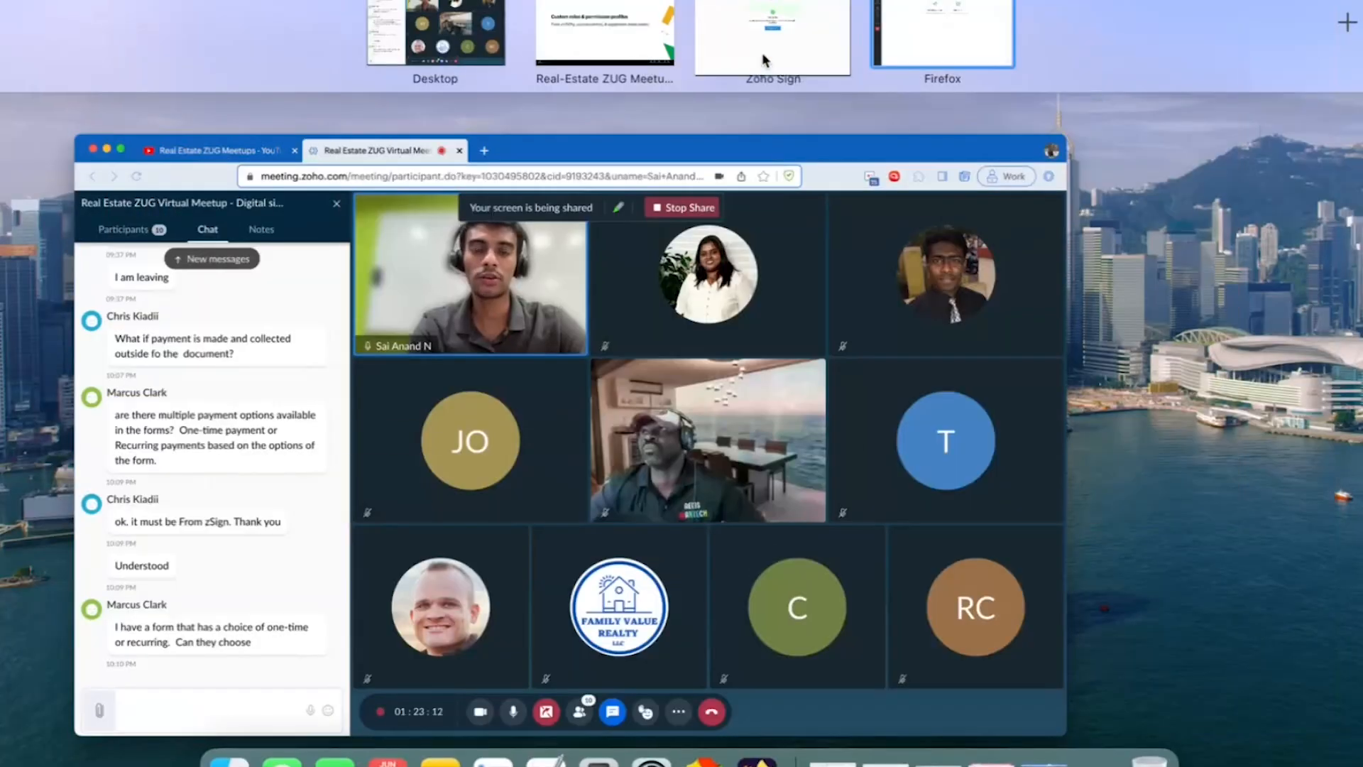
left_click(773, 32)
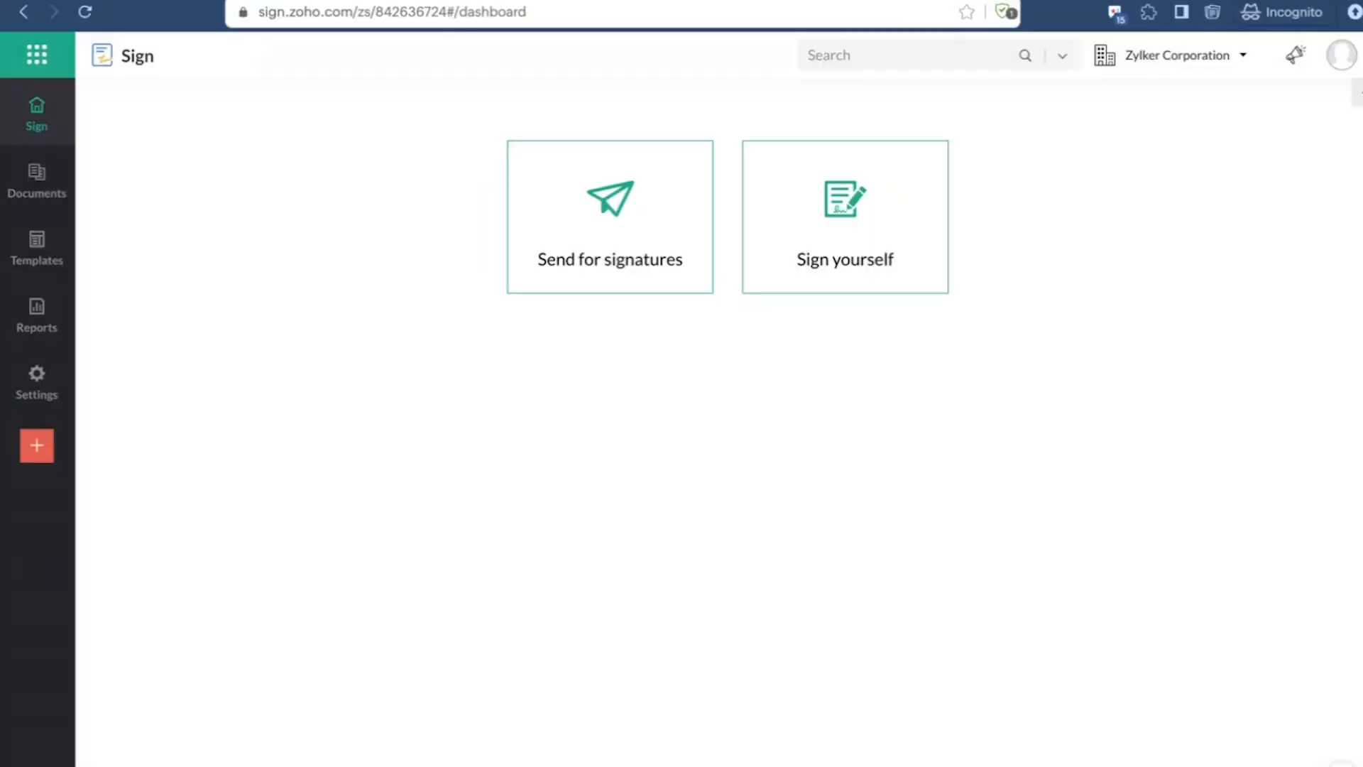
left_click(1339, 67)
left_click(1339, 65)
left_click(1340, 65)
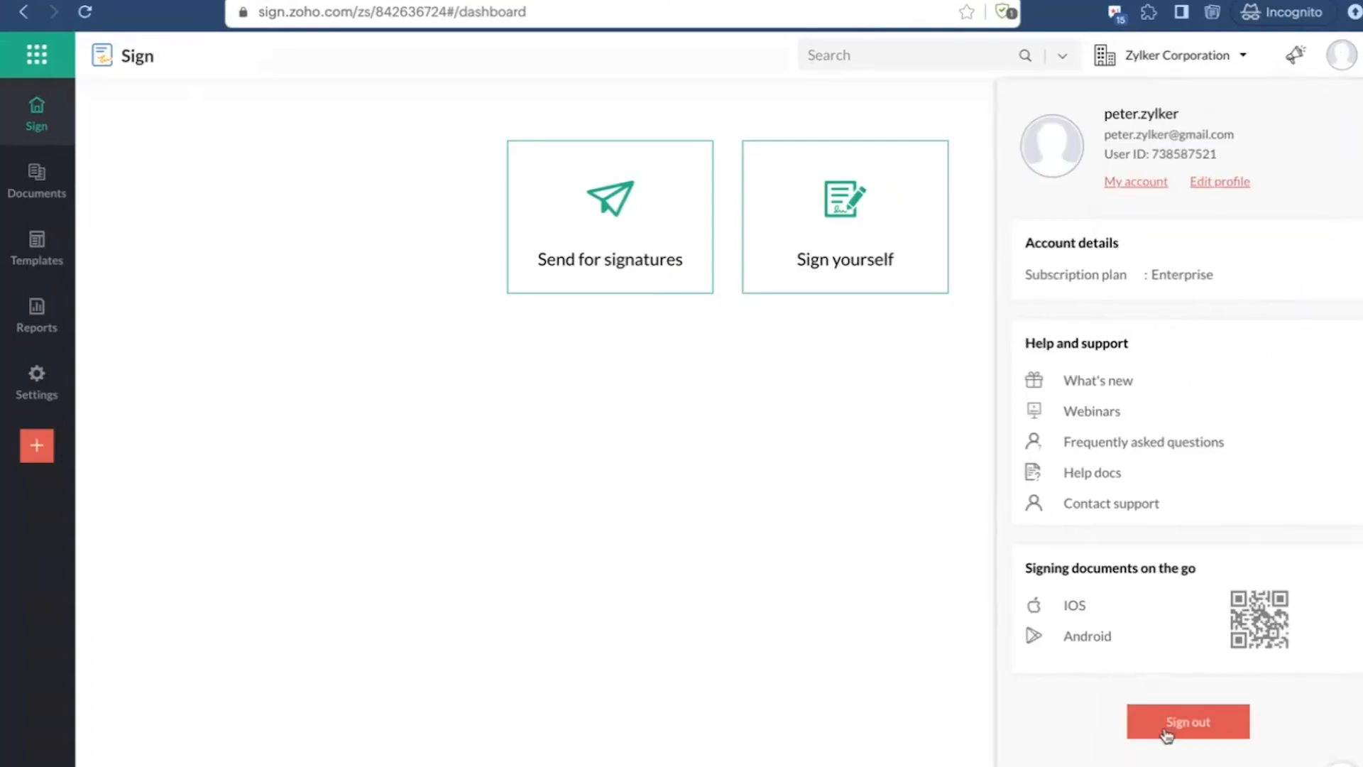
left_click(1188, 723)
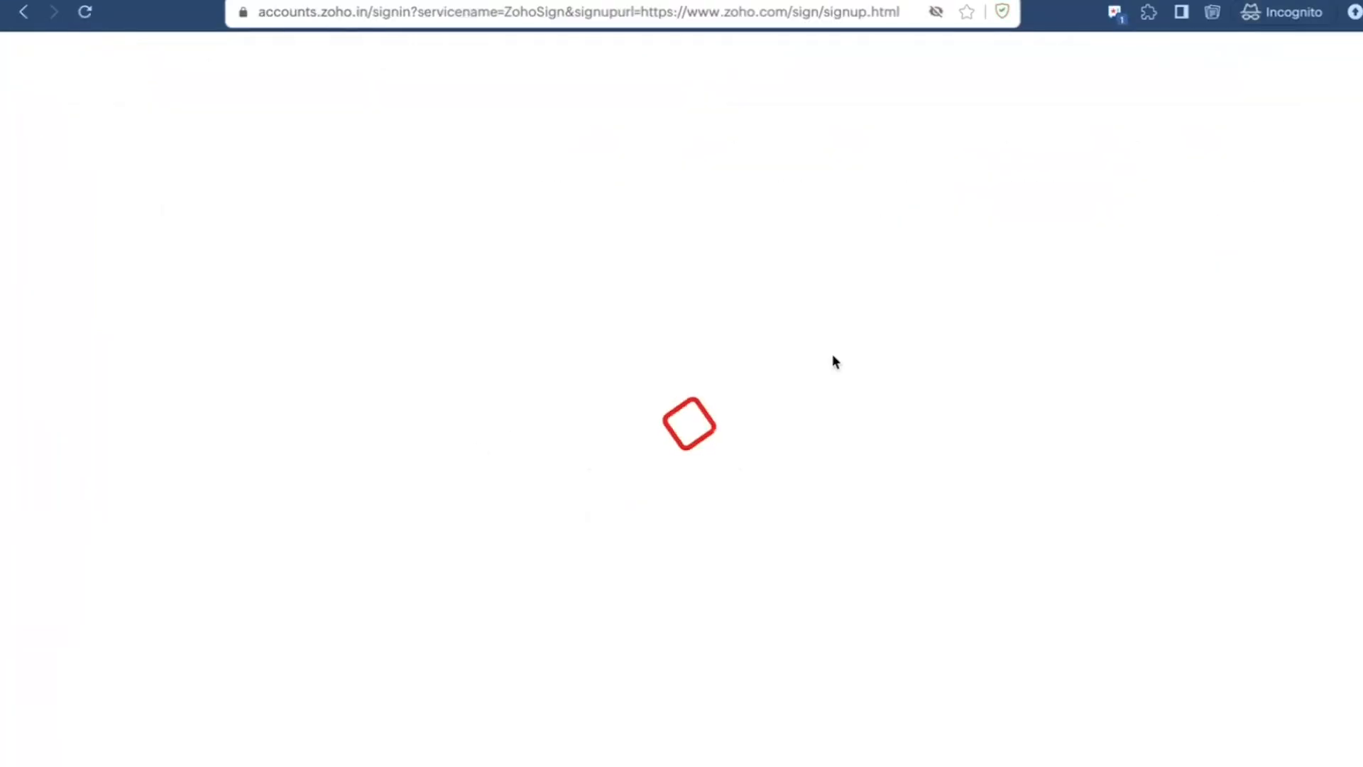
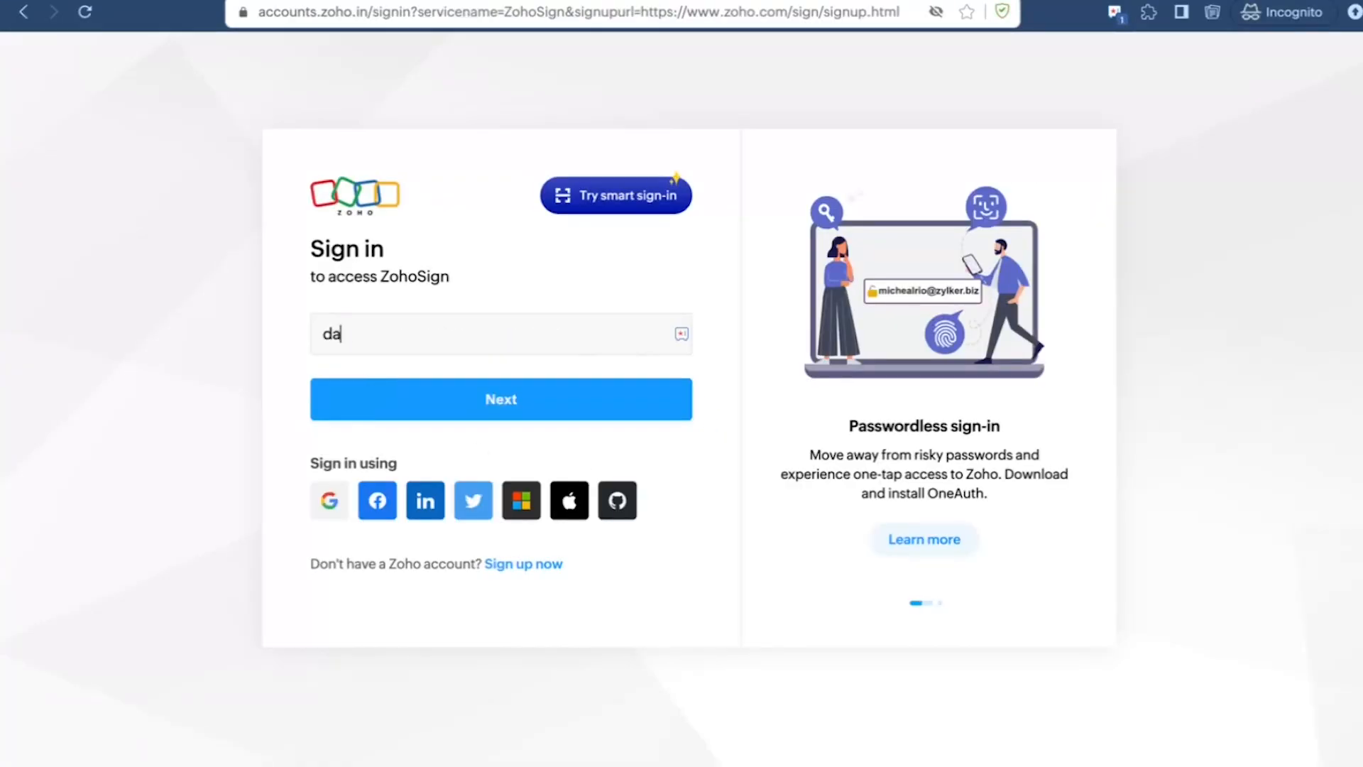
Step: Sign in to Zoho Sign with the admin's e-mail address and account password
key("Return")
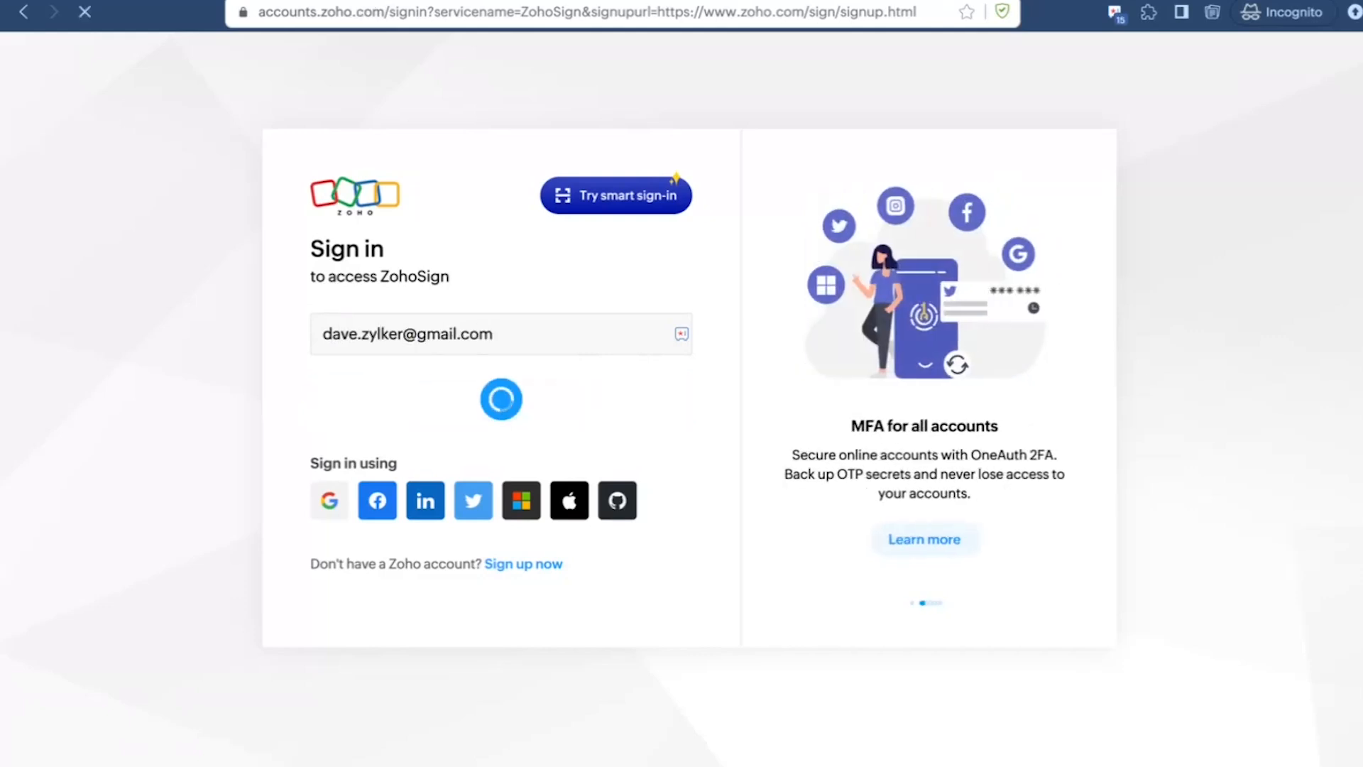
type("••")
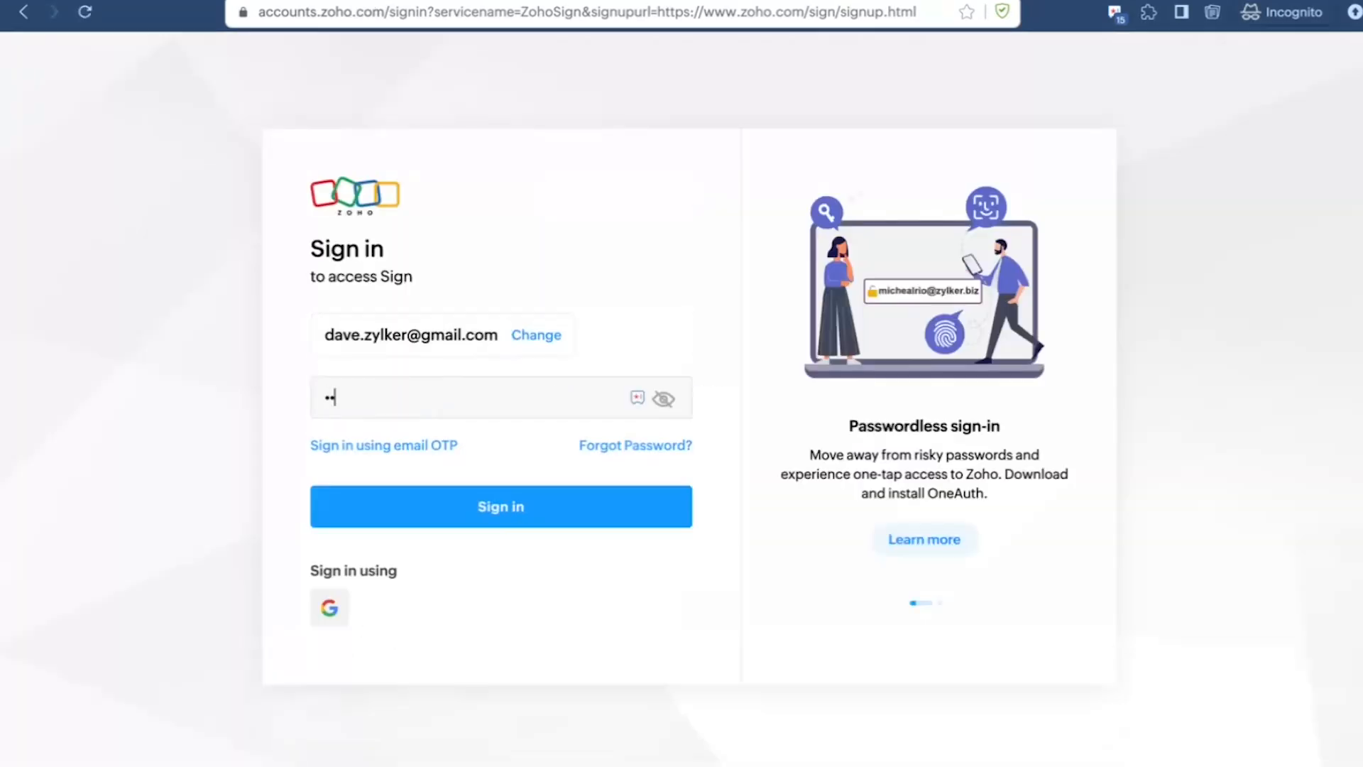
type("••")
key("Return")
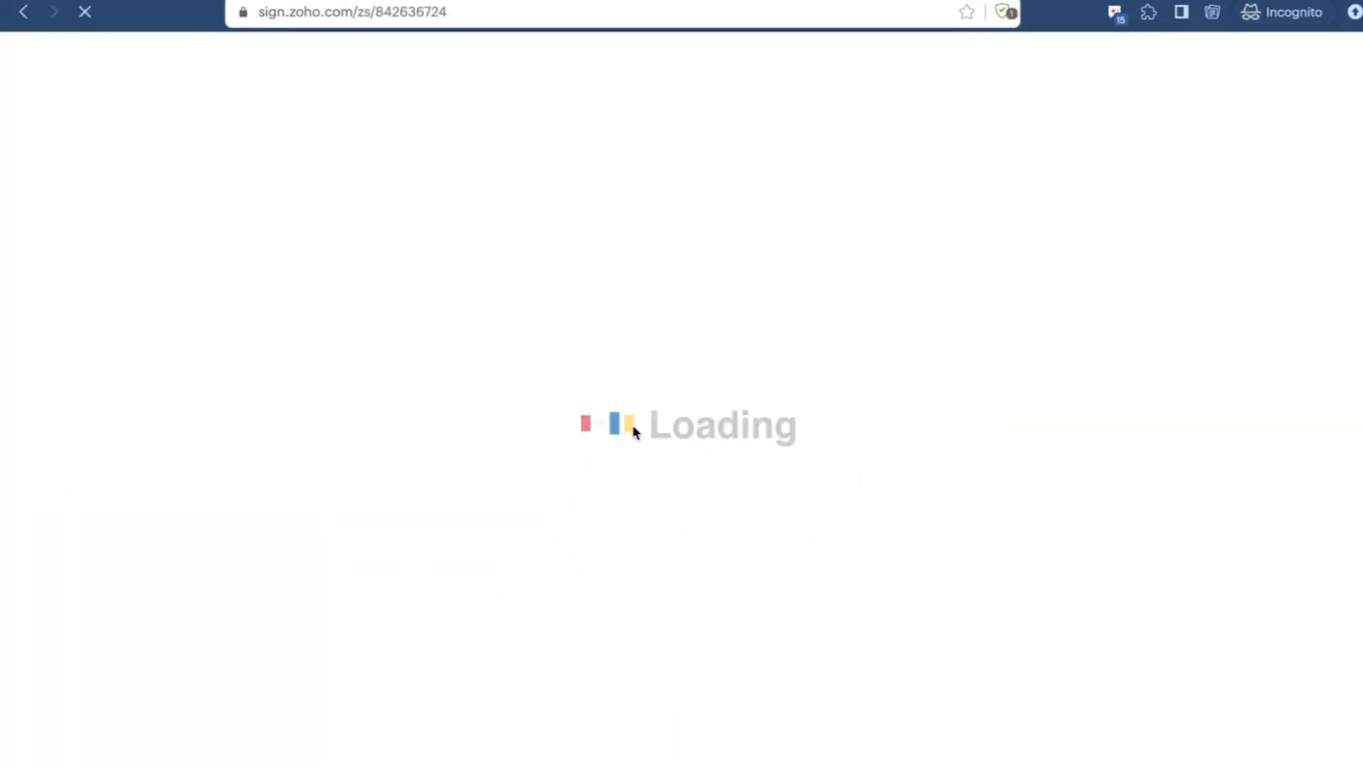
Step: Switch to Firefox, examine the invited user's documents and templates, and return to the Sign home page
key("ctrl+Up")
left_click(948, 56)
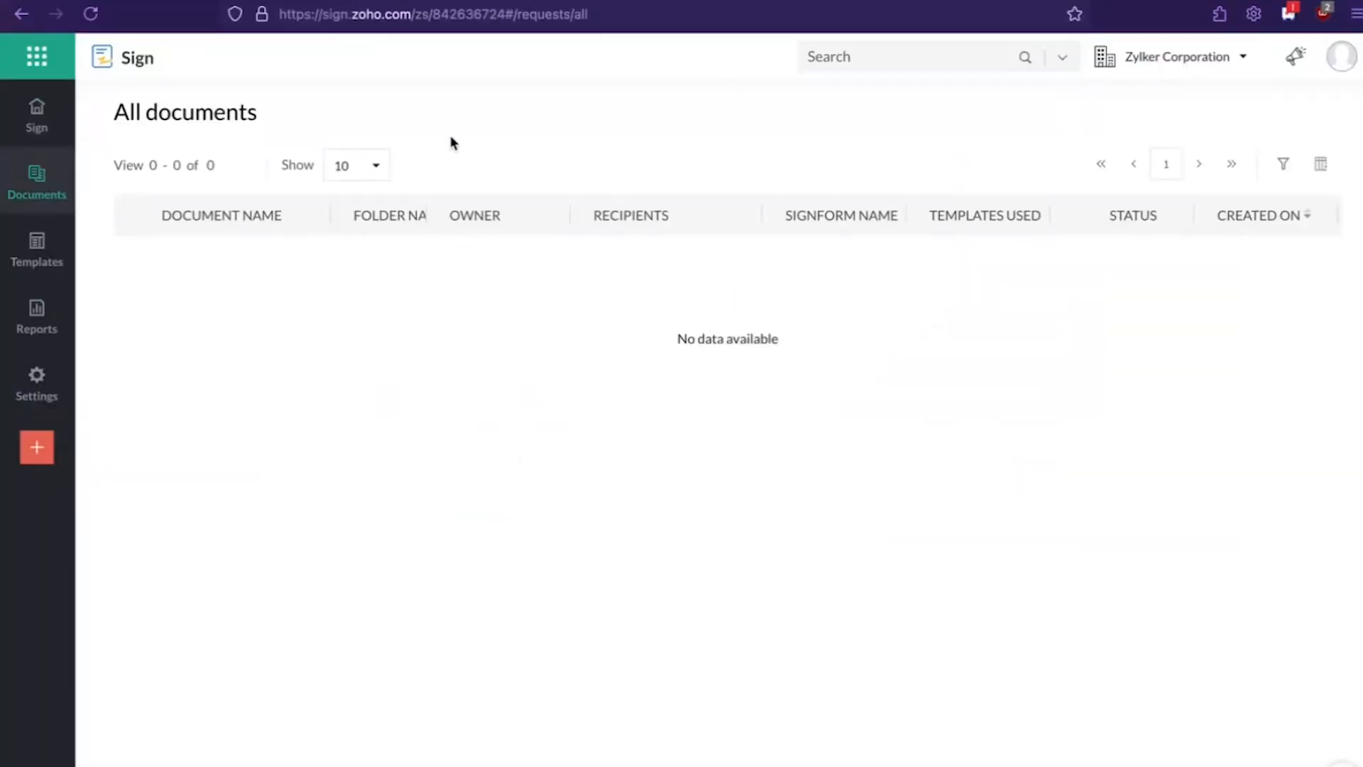
left_click(36, 250)
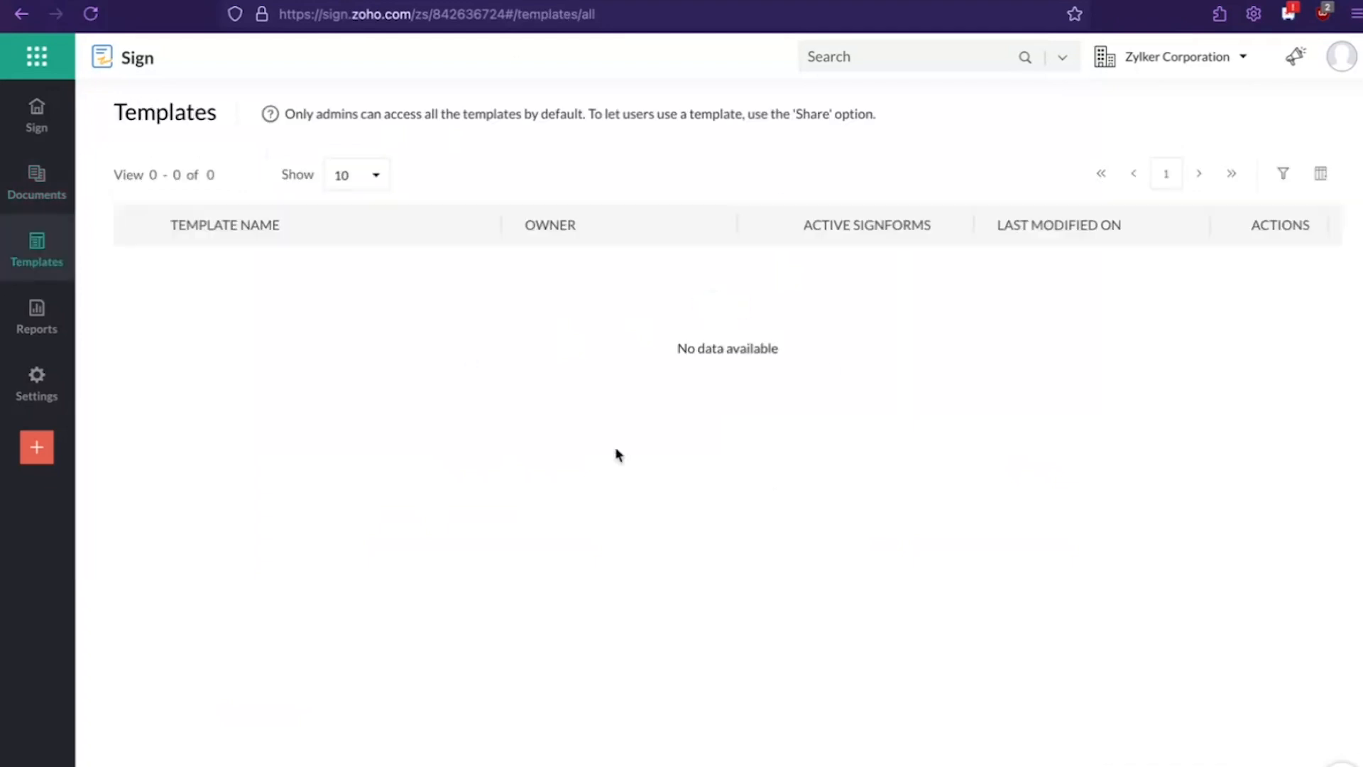
left_click(31, 127)
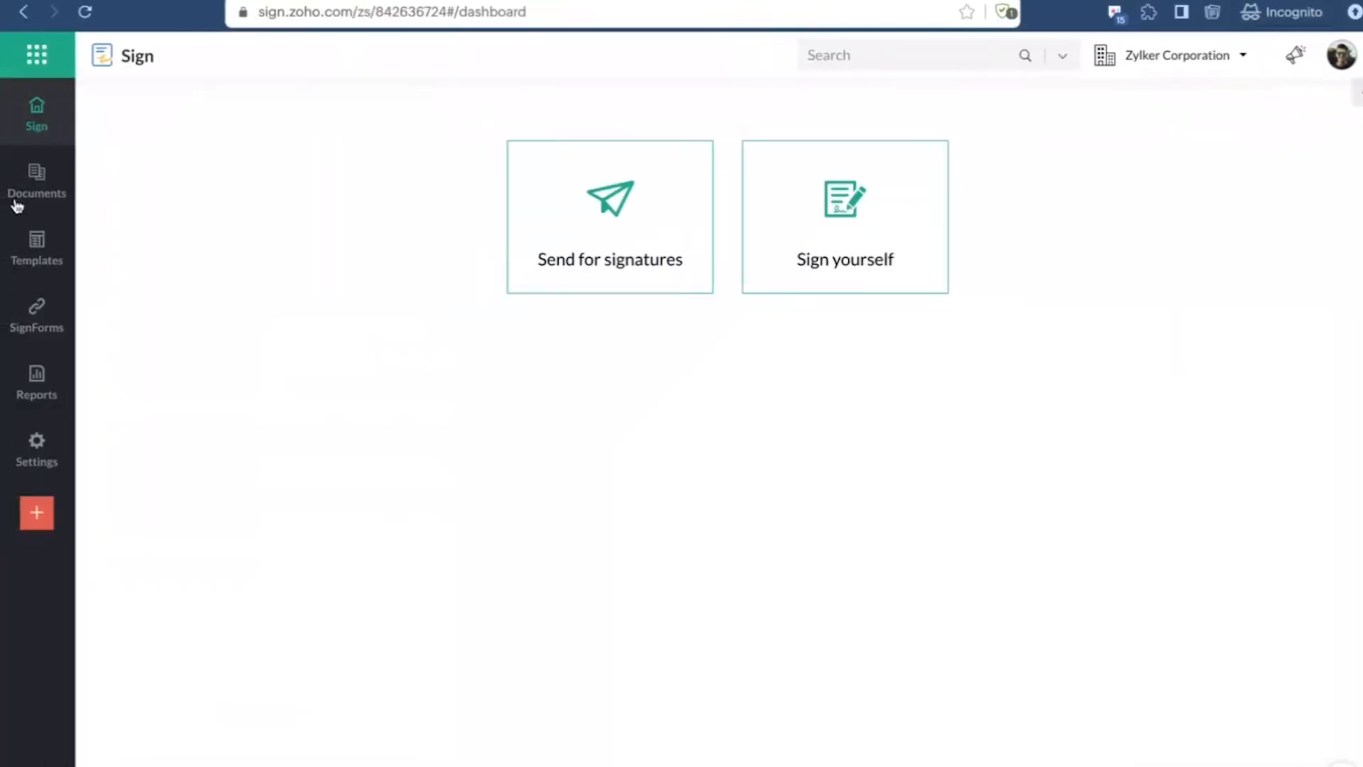
Step: Review the admin account's documents, templates and SignForms for comparison, and open Users and control
left_click(18, 206)
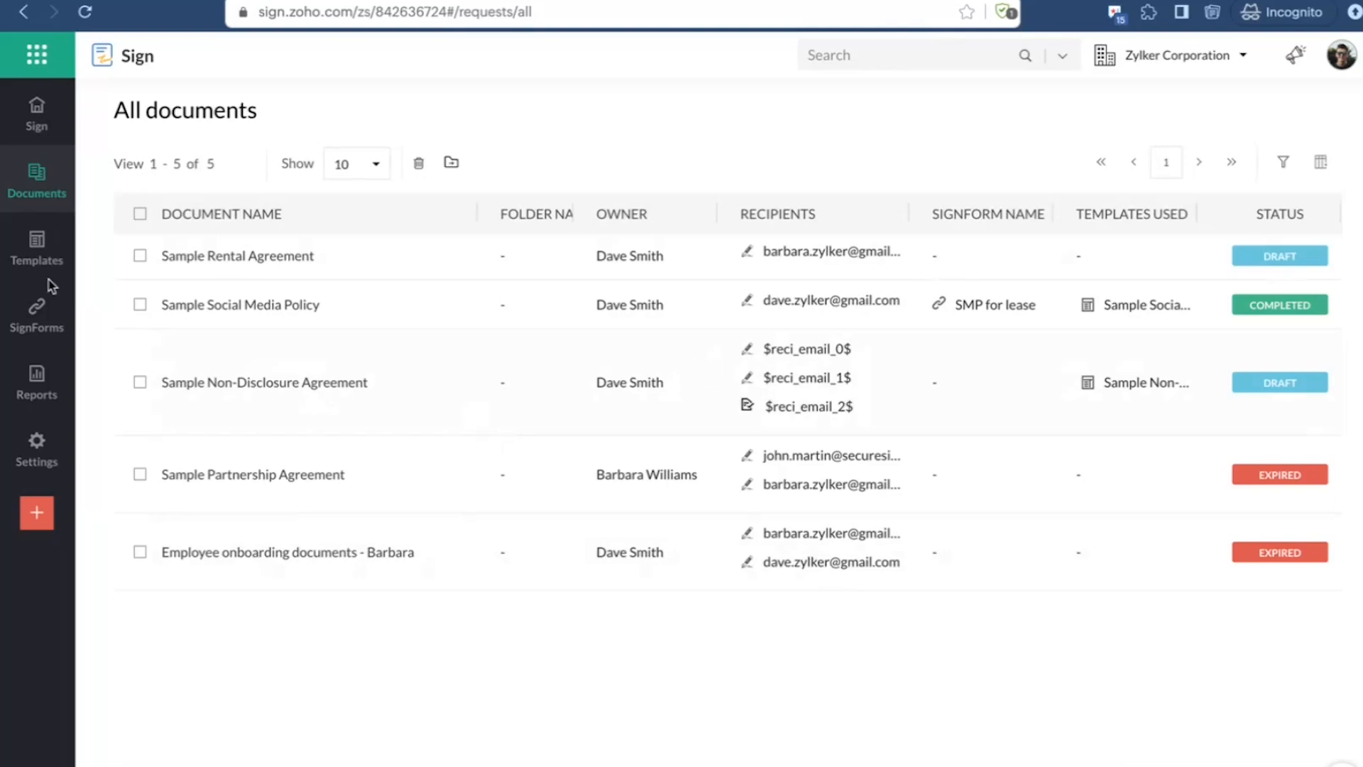
left_click(36, 250)
left_click(15, 326)
mouse_move(24, 448)
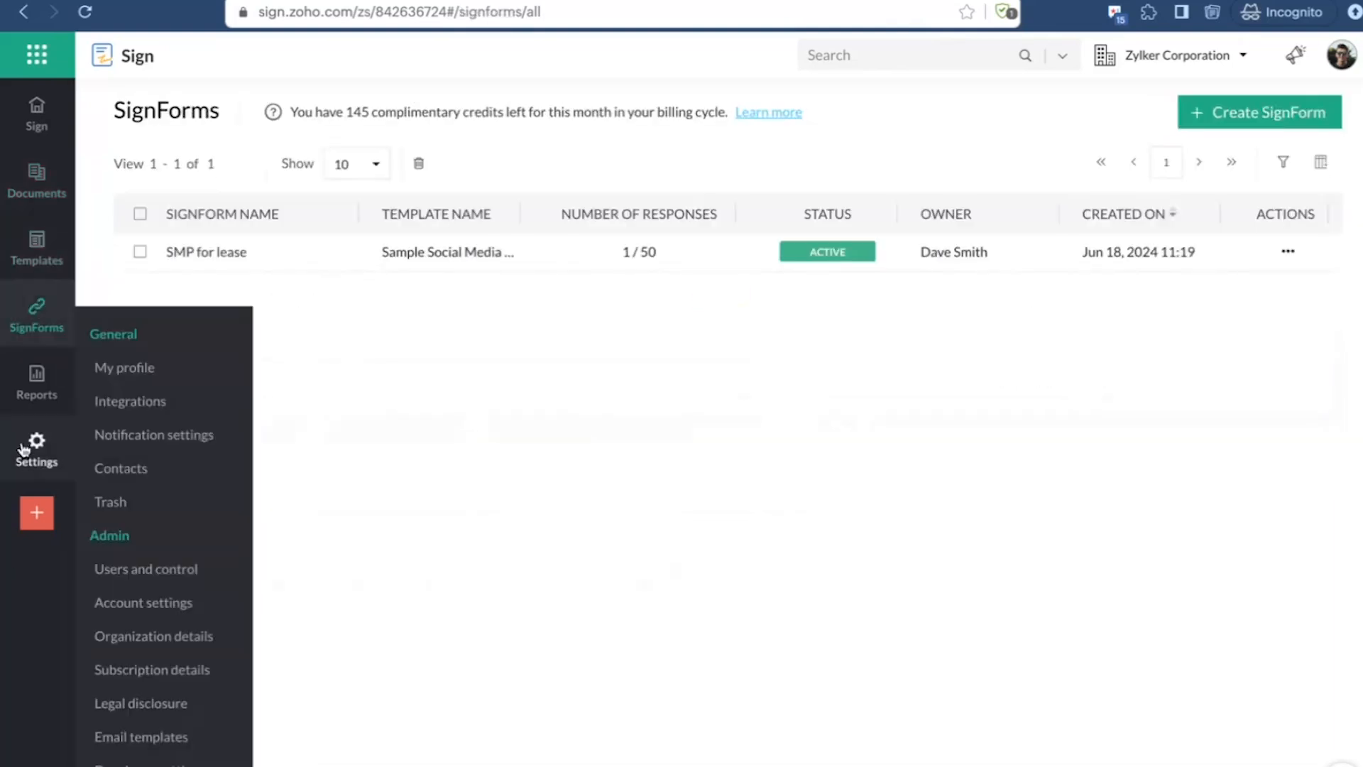
left_click(129, 572)
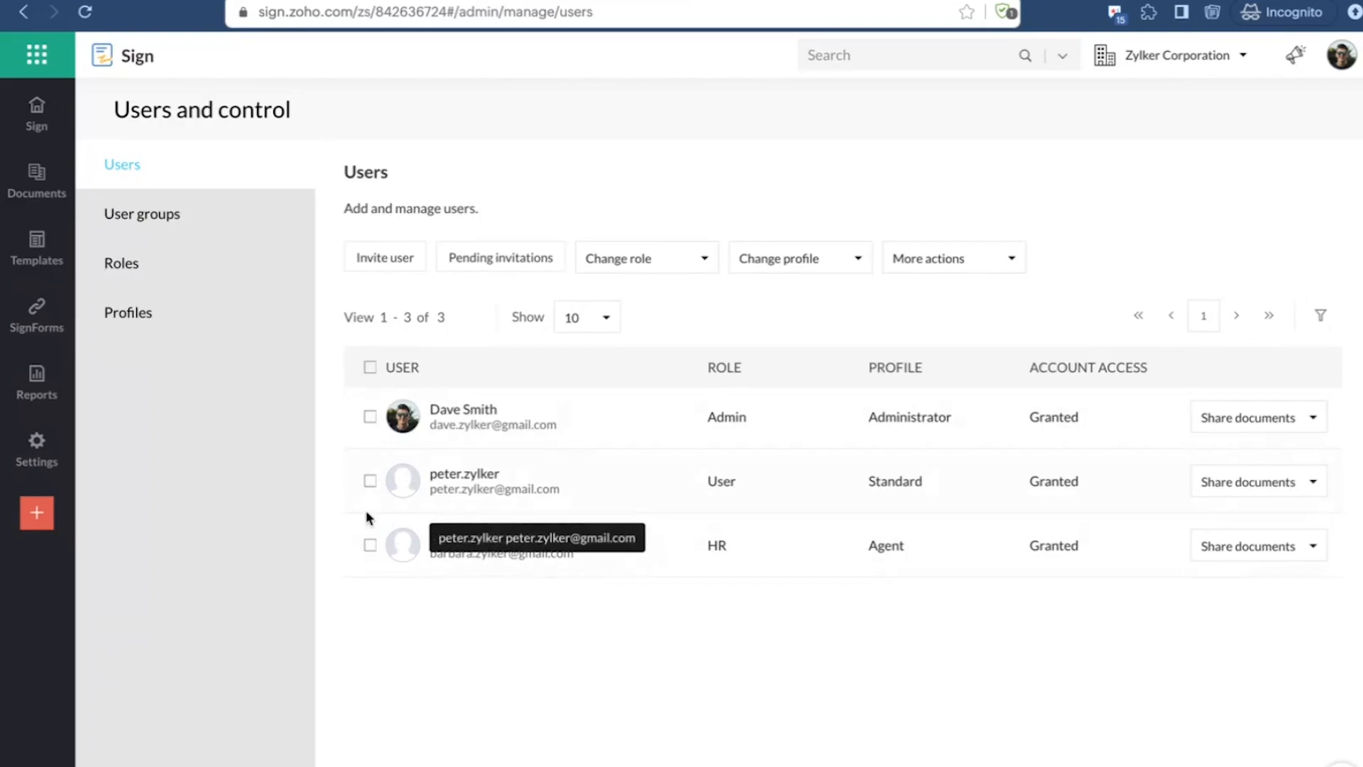
Step: Examine the roles and profiles available for the invited user, and open the list of roles
left_click(624, 262)
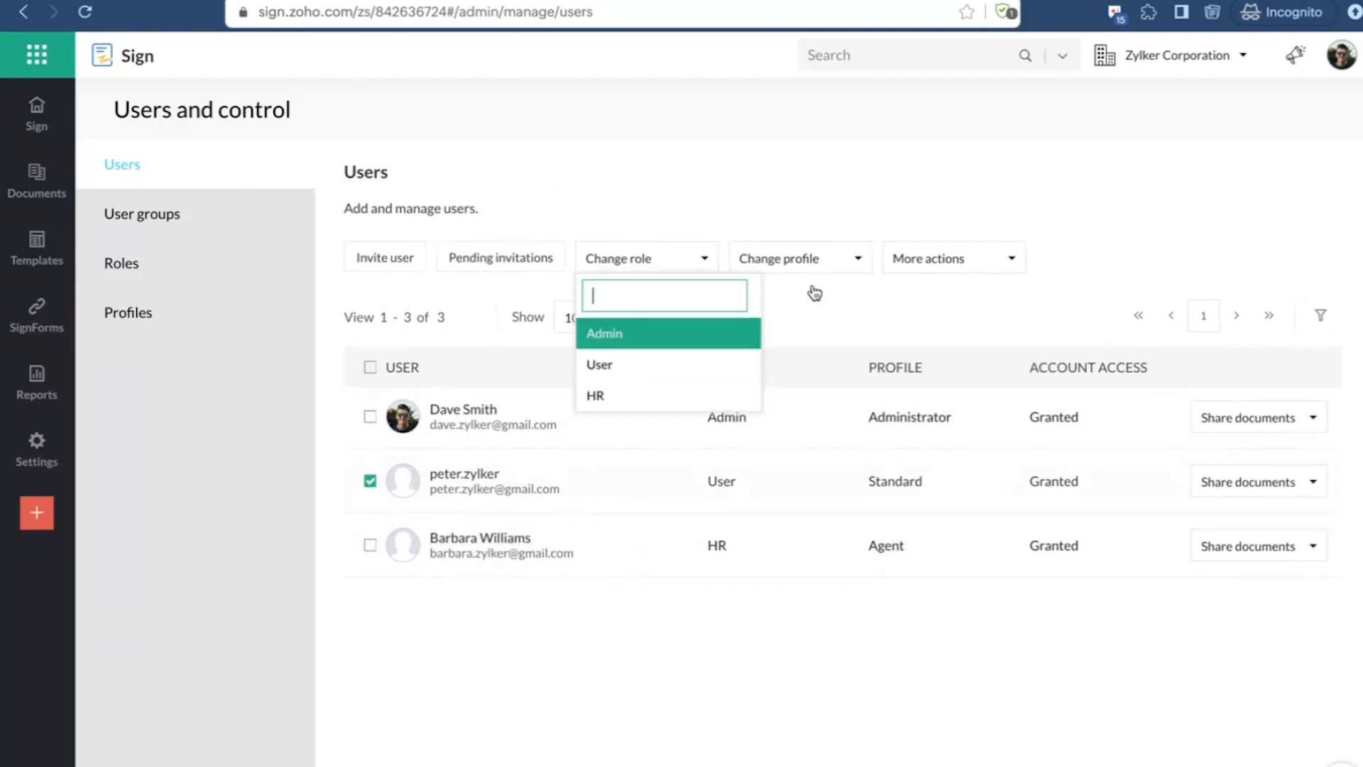
left_click(807, 255)
left_click(809, 259)
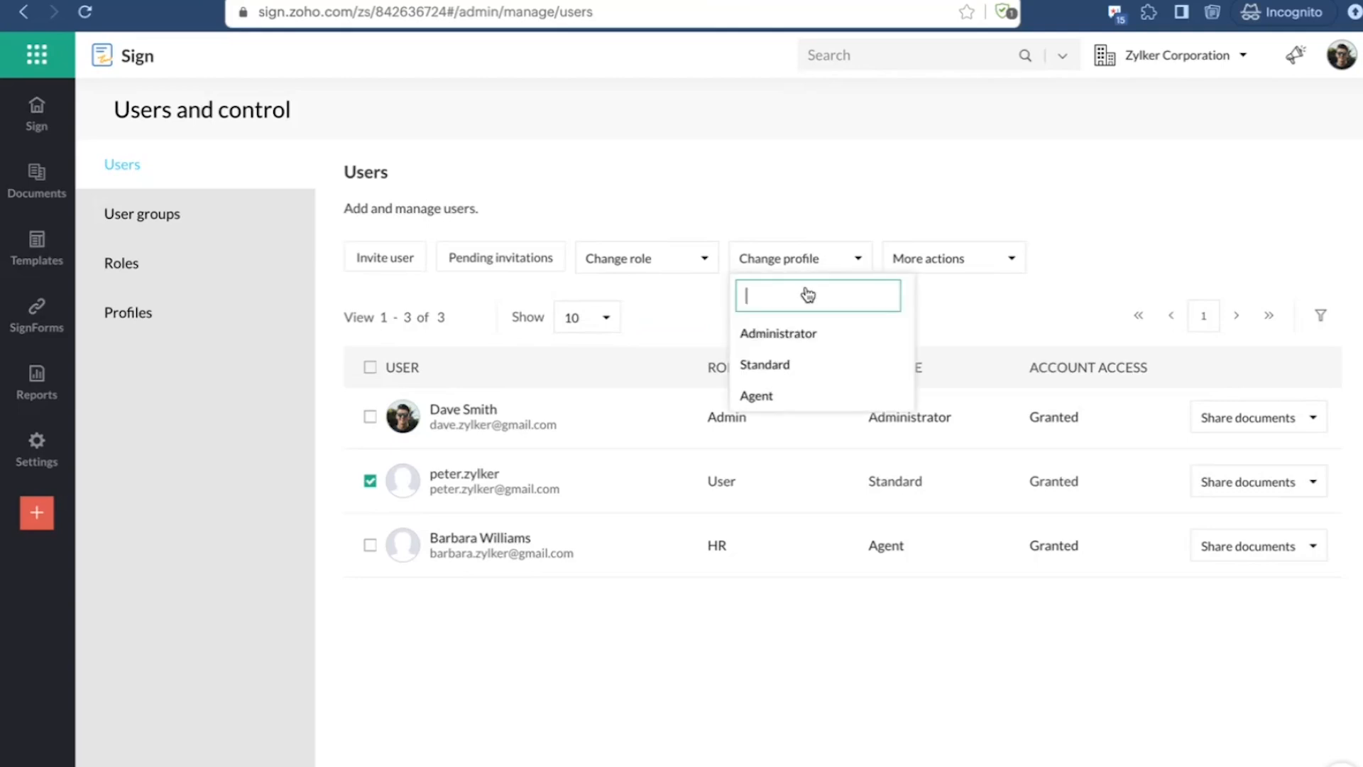
left_click(839, 158)
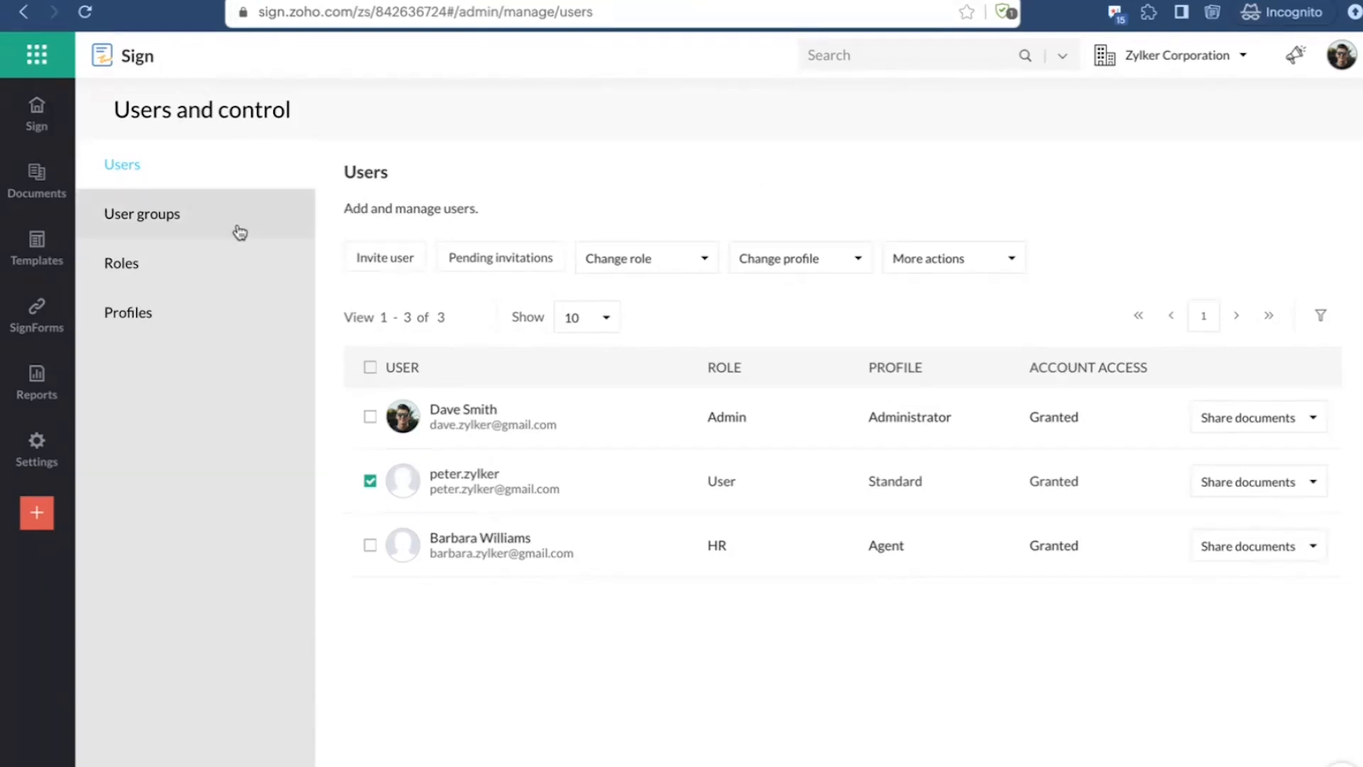
left_click(161, 274)
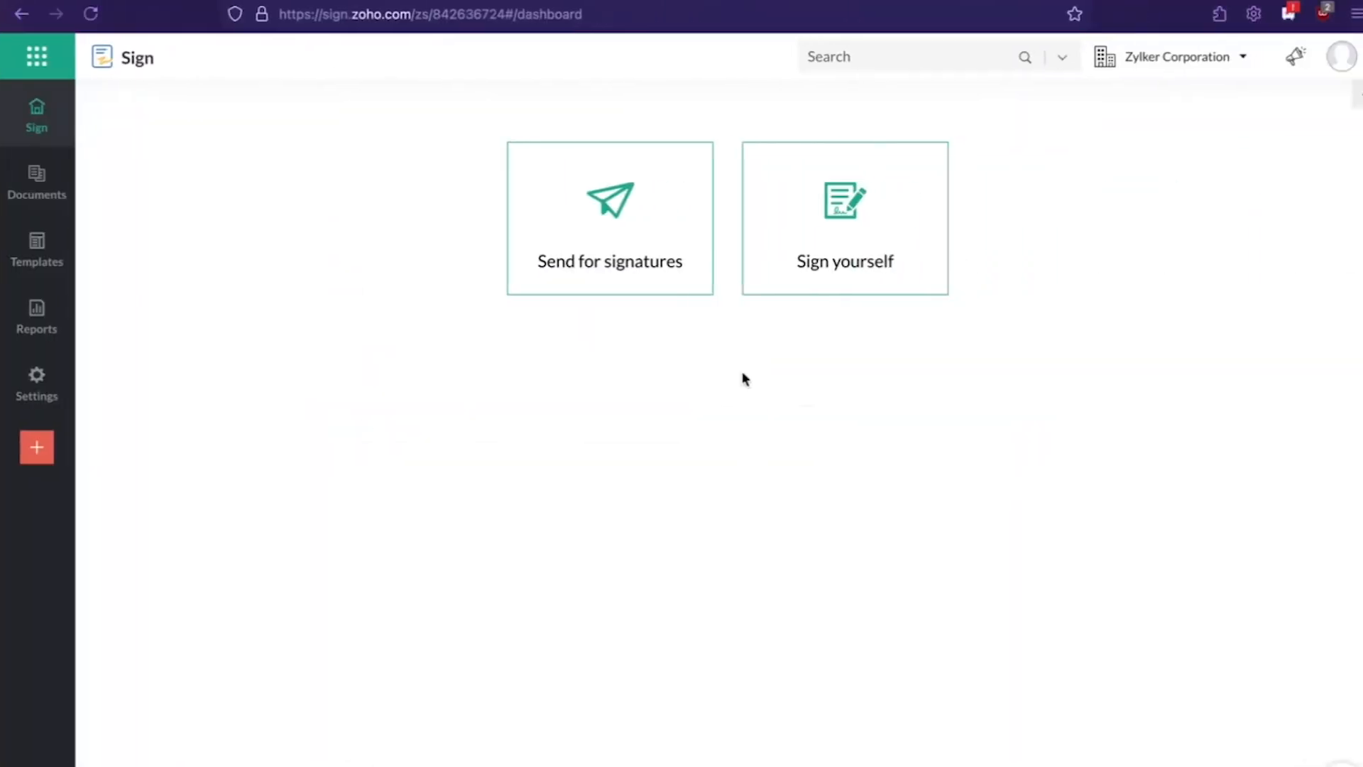
Step: Switch to Firefox, review the invited user's document list and document categories, and return to the Sign home page
mouse_move(37, 190)
left_click(37, 190)
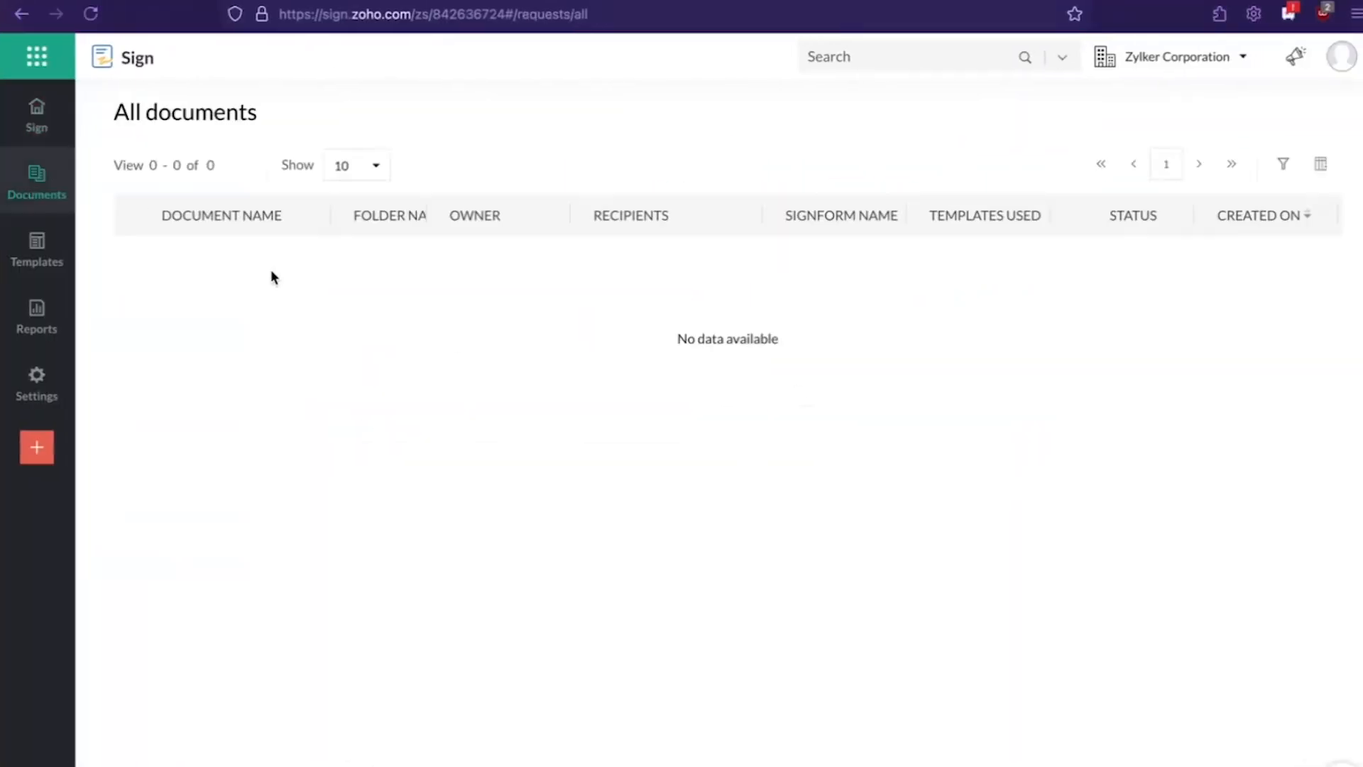
mouse_move(44, 183)
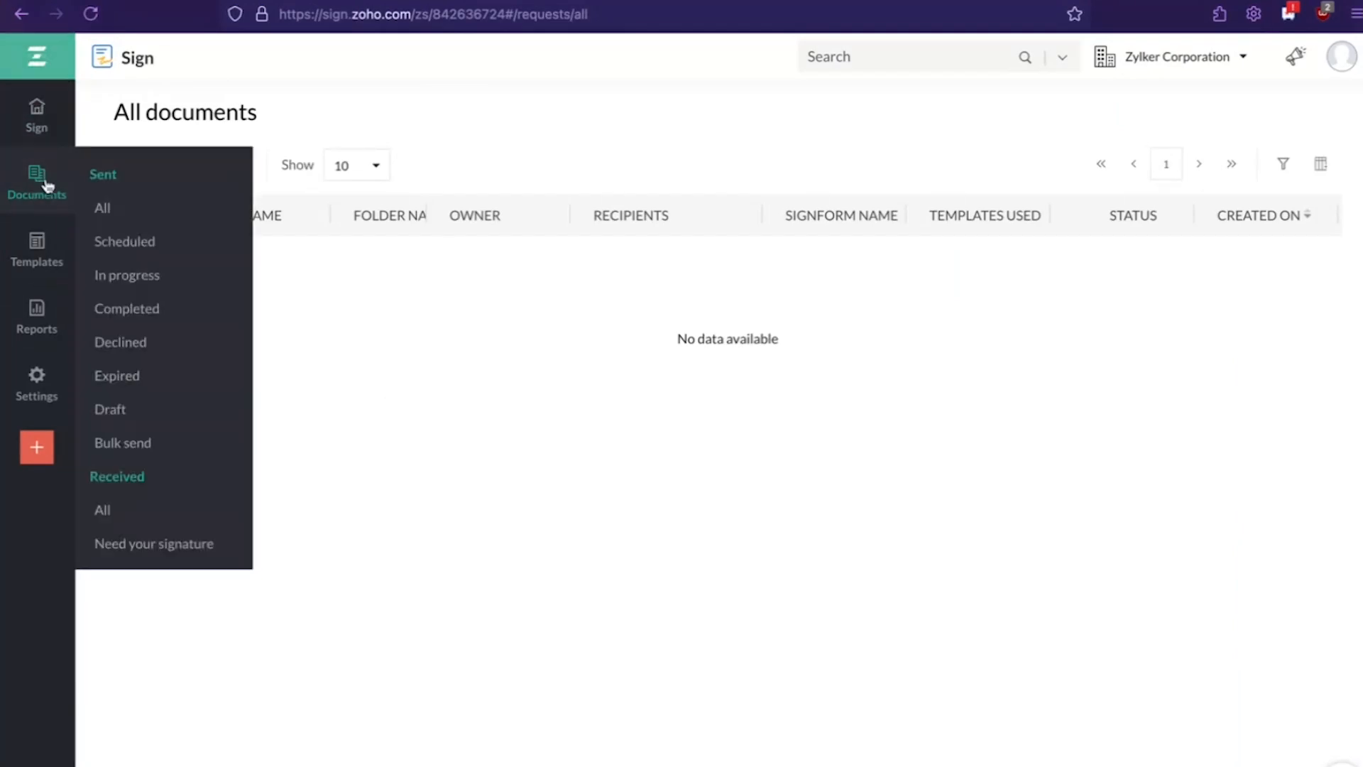
left_click(41, 122)
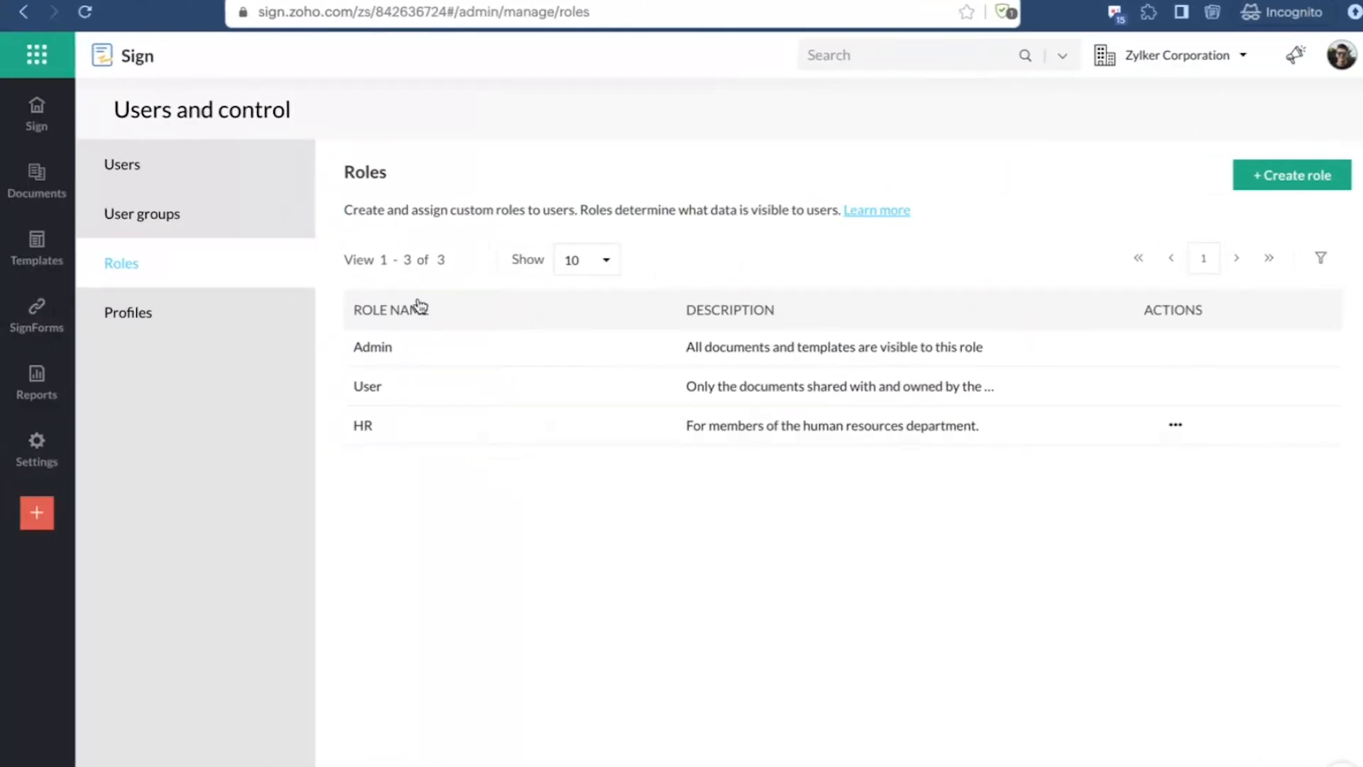
Step: Switch to the Incognito window and create a role named Broker without a description
left_click(1262, 174)
left_click(1112, 144)
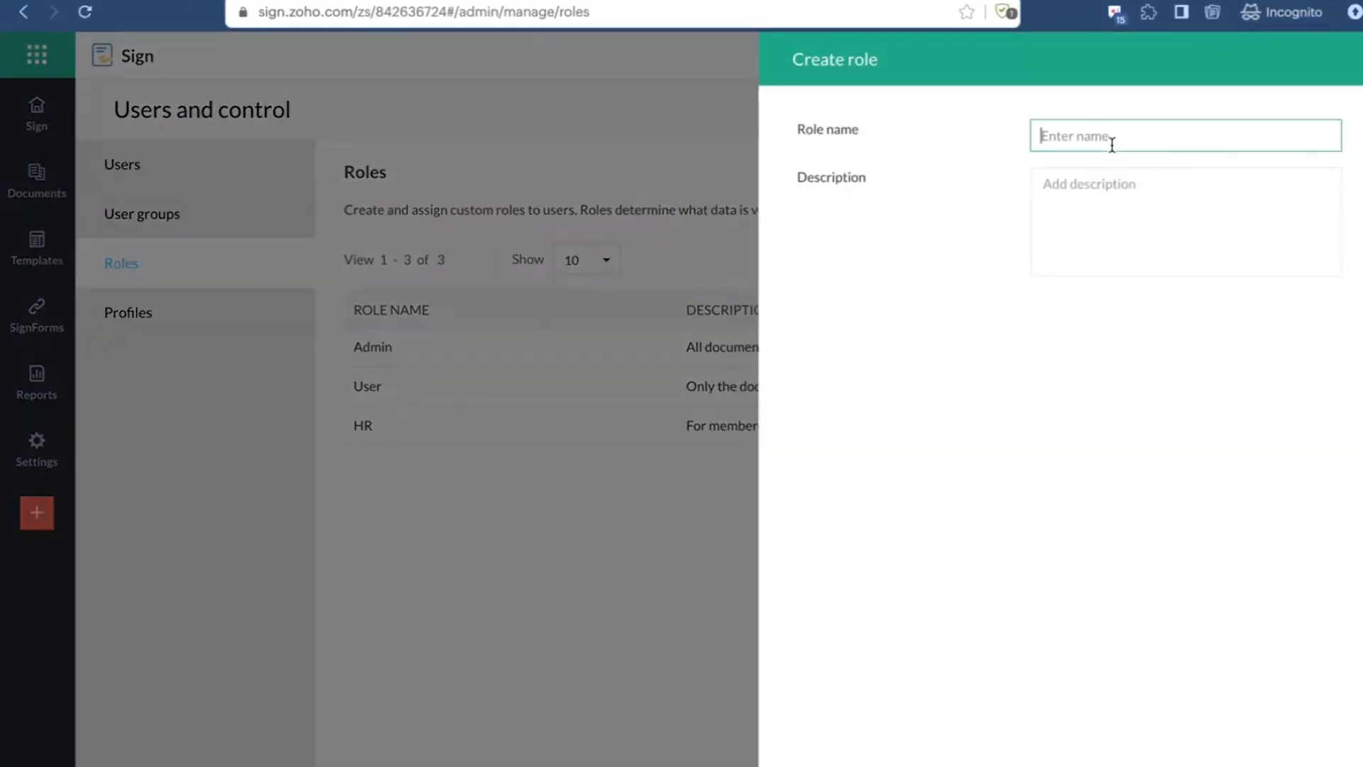
type("Agent")
left_click_drag(1072, 136, 1030, 135)
type("Broker")
left_click(1111, 246)
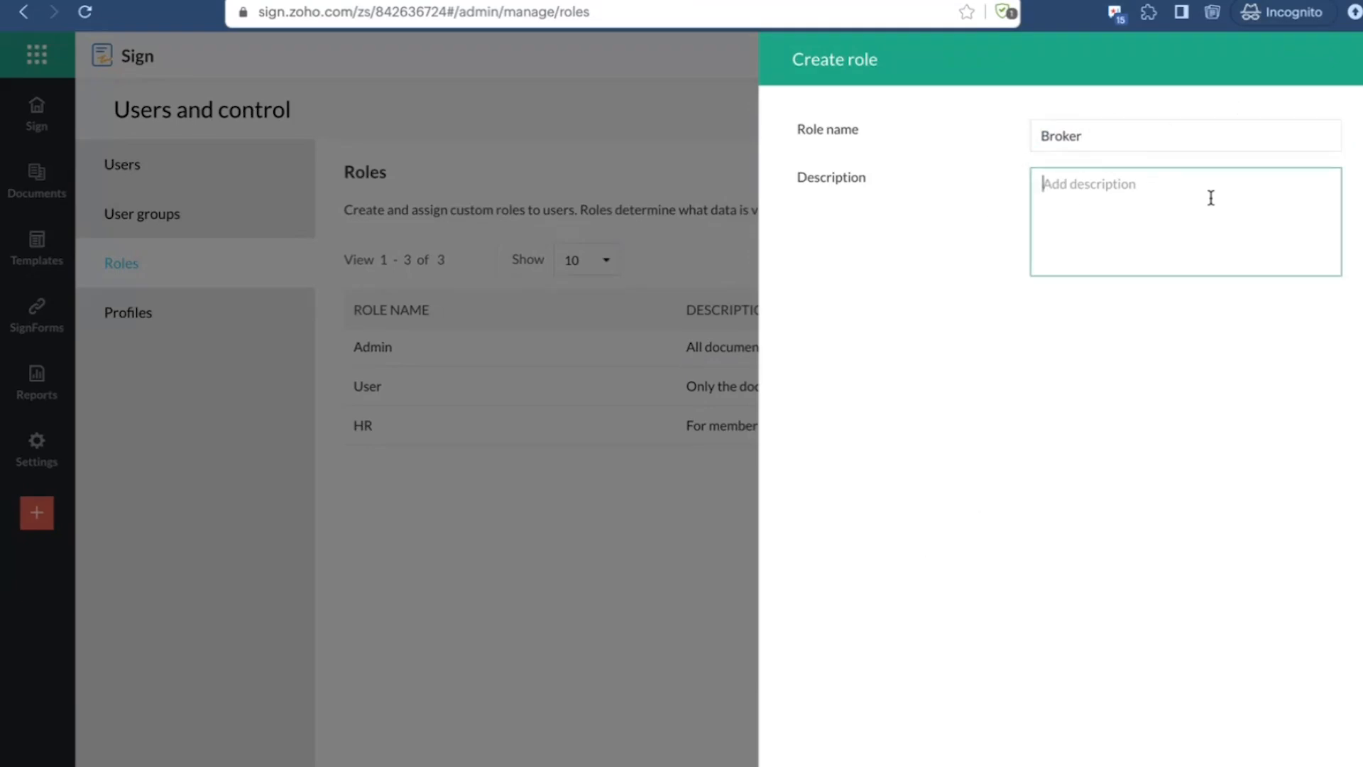
left_click(824, 764)
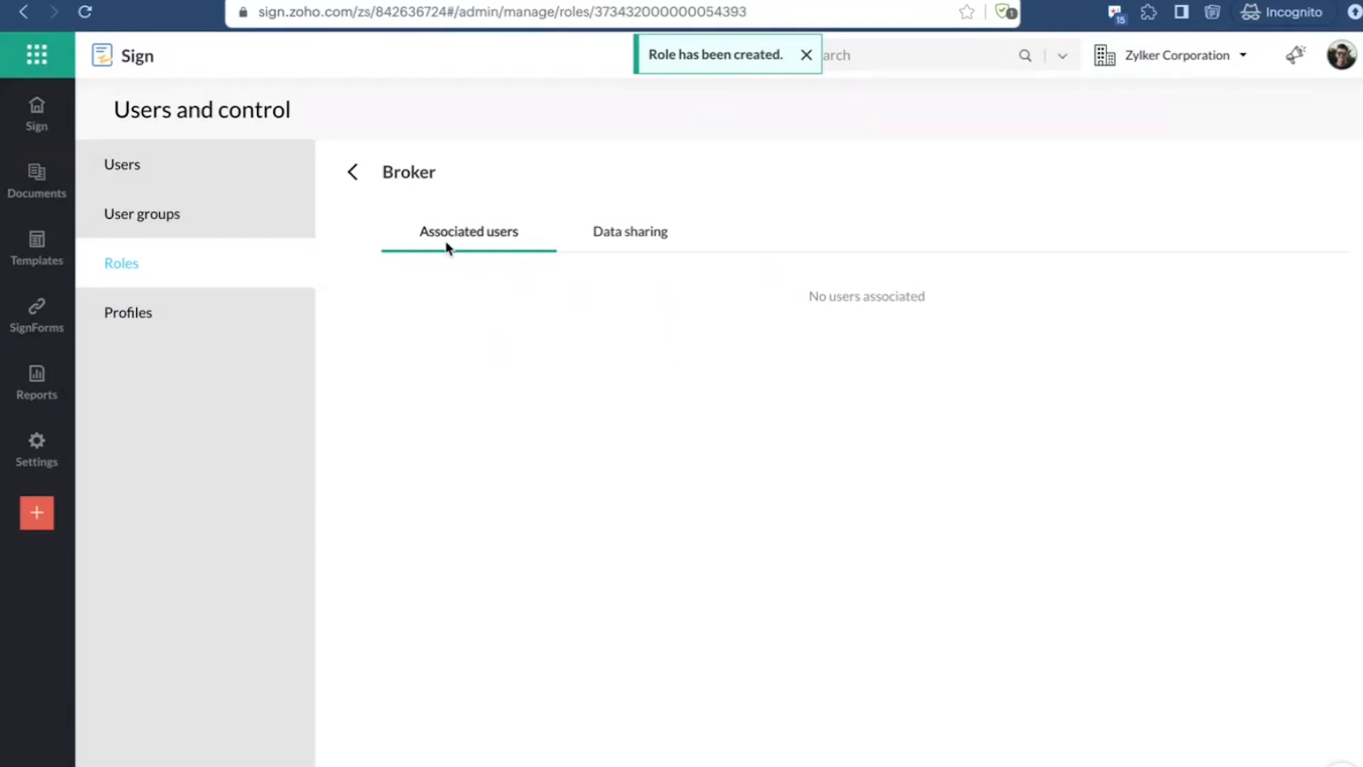
Step: Review the Broker role's data sharing settings for user groups, users and folders, and look at the existing user groups
left_click(621, 245)
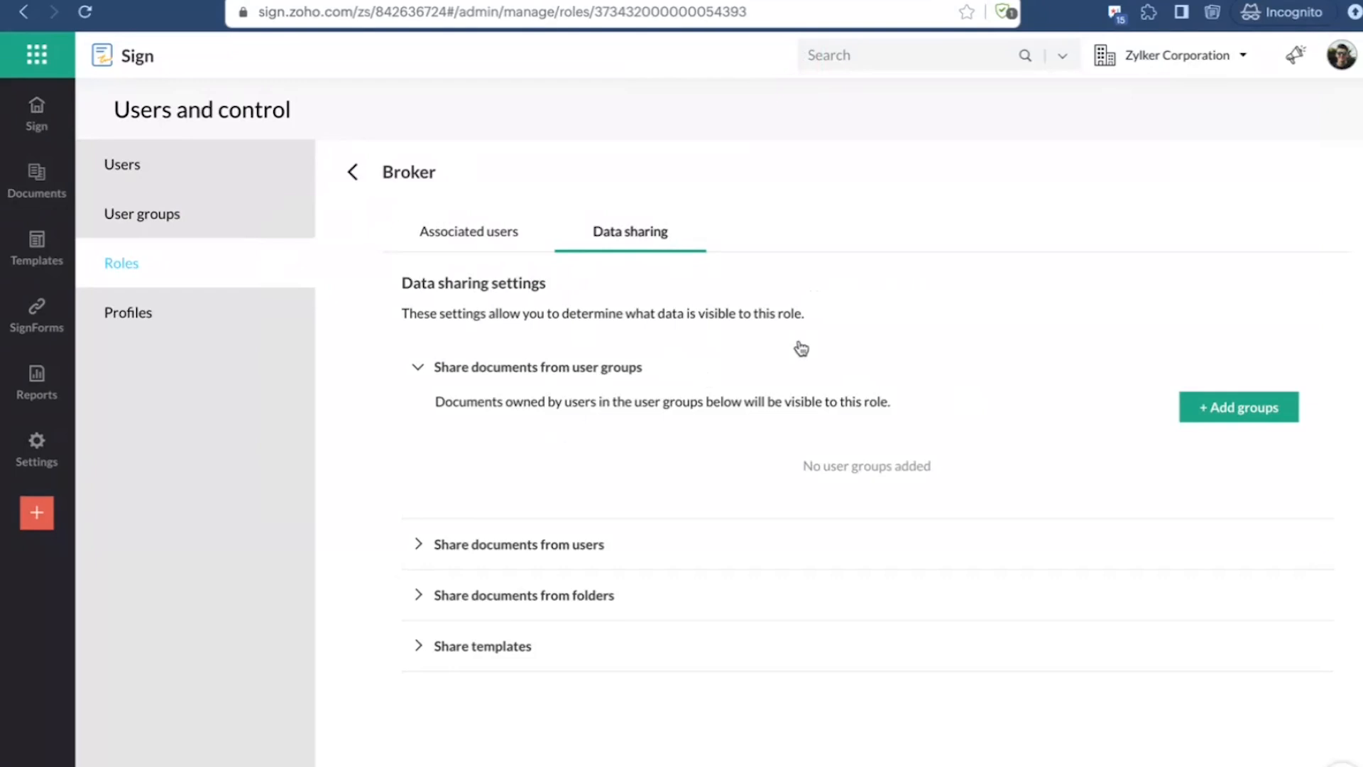
left_click(417, 546)
left_click(417, 722)
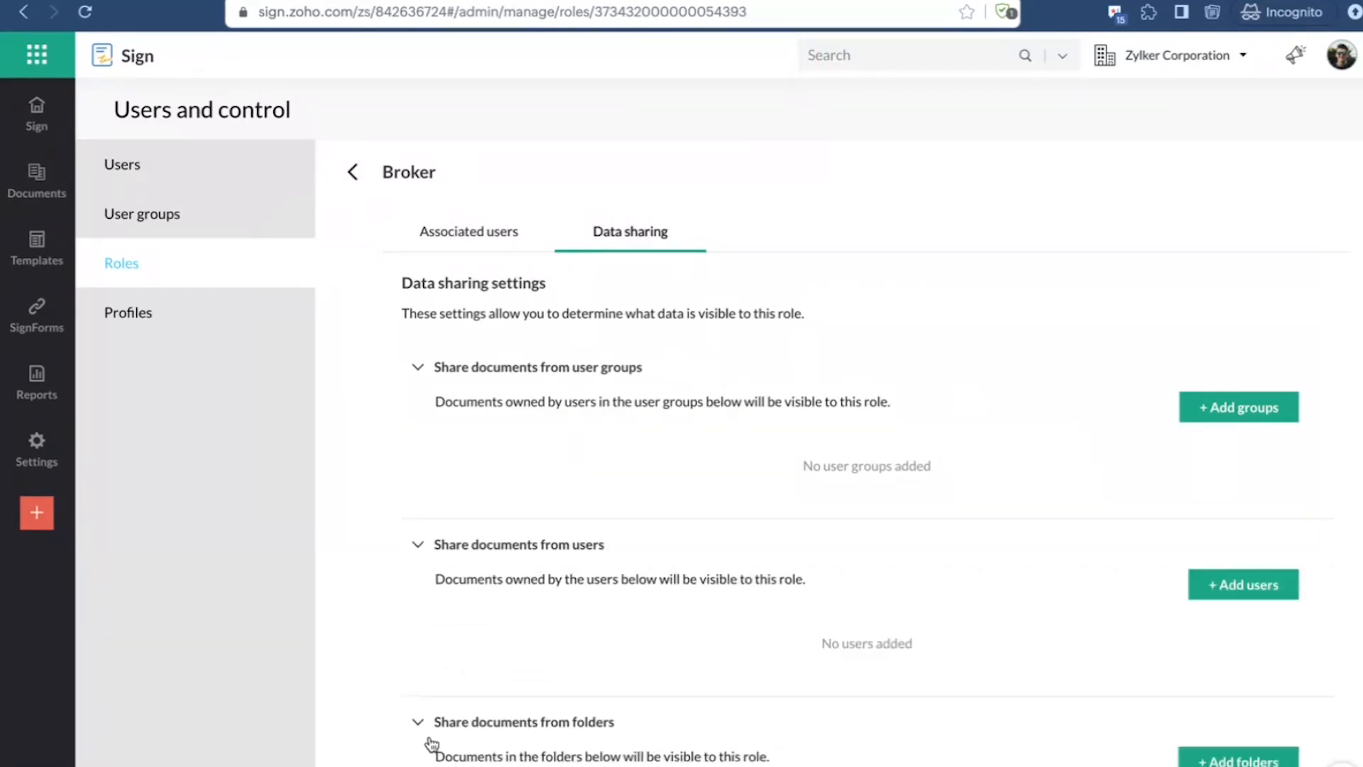
scroll(764, 353, "down", 3)
scroll(892, 334, "up", 3)
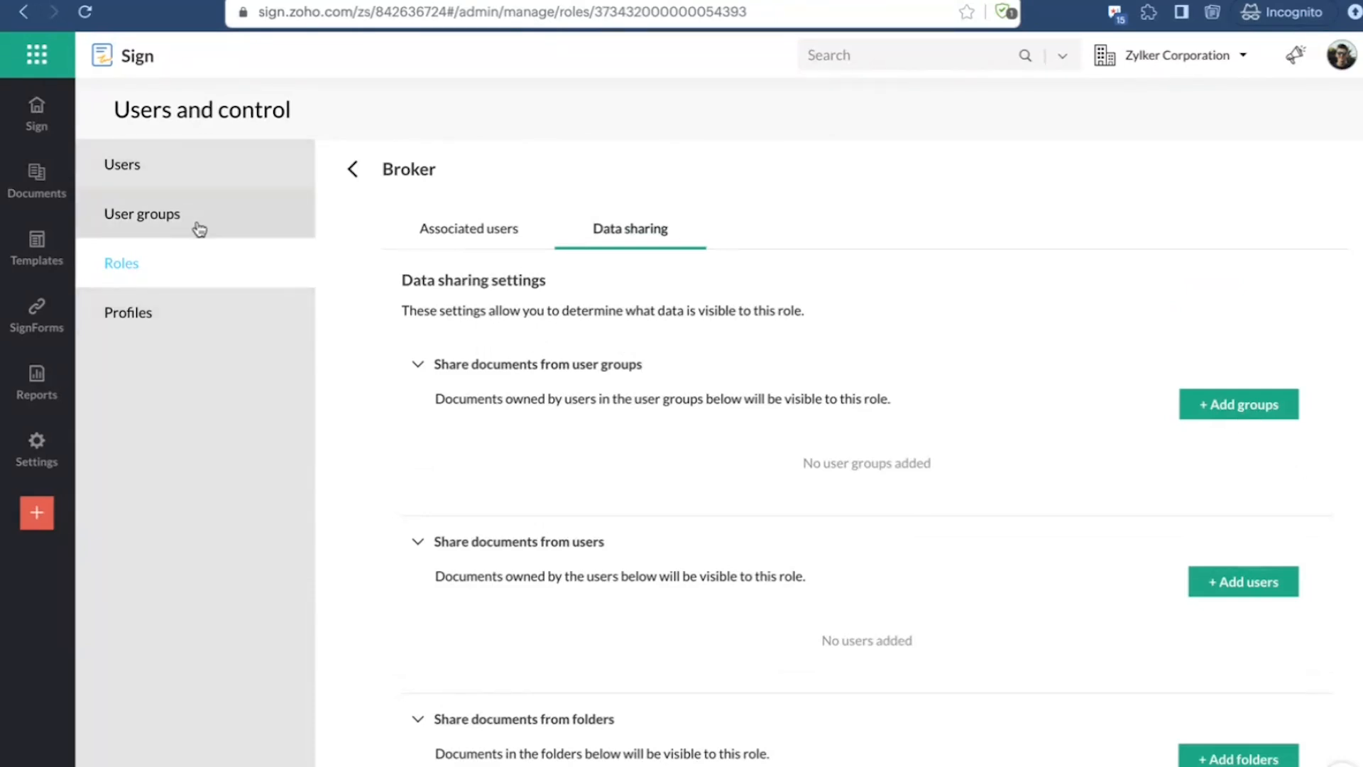
left_click(167, 223)
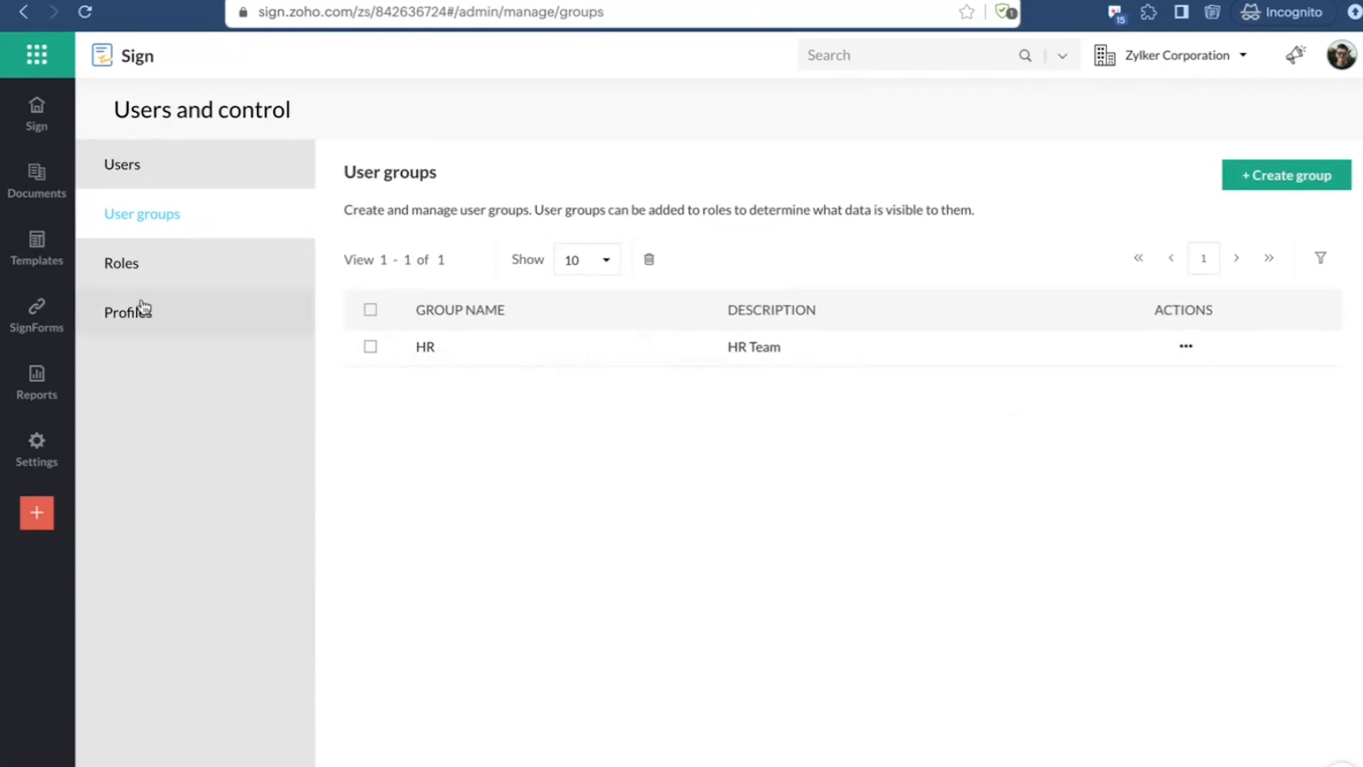
Step: Edit the Broker role's data sharing to share documents owned by the admin user with this role
left_click(183, 261)
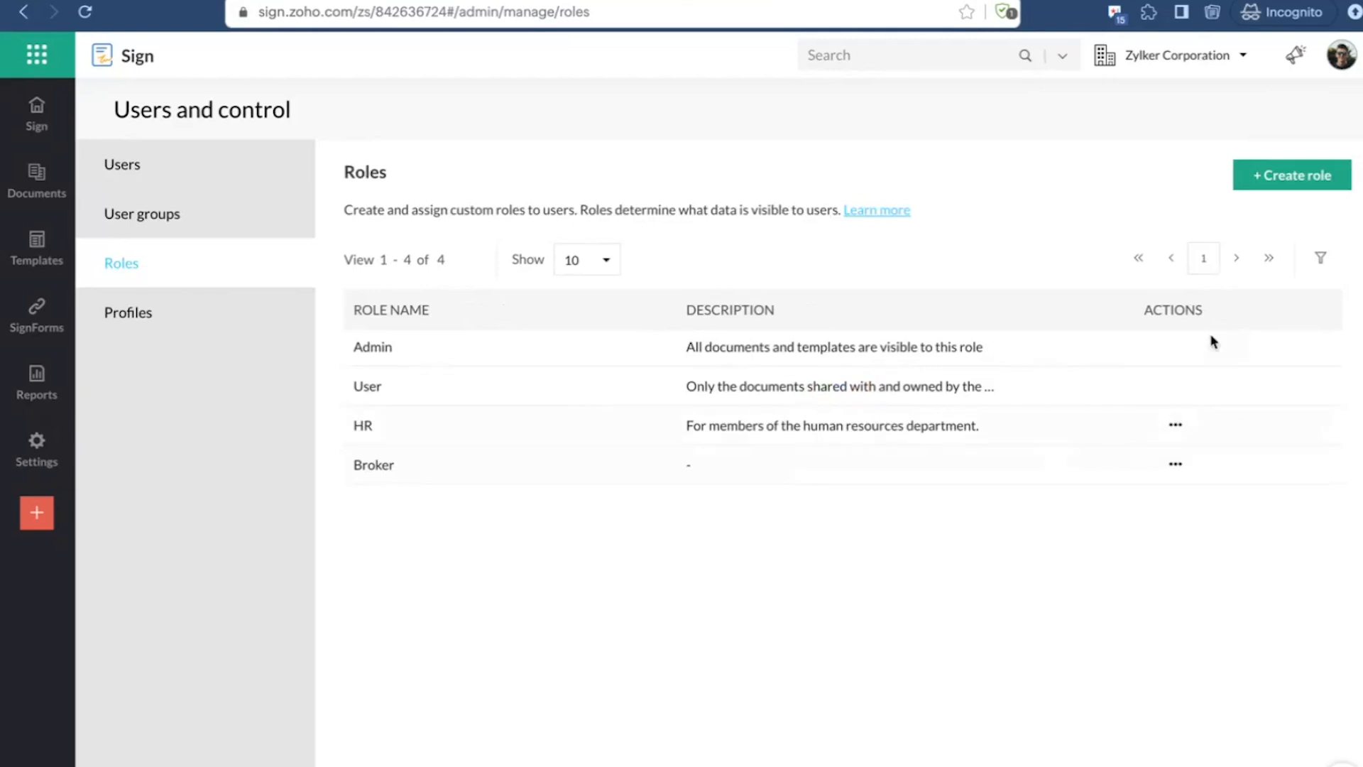
left_click(1175, 464)
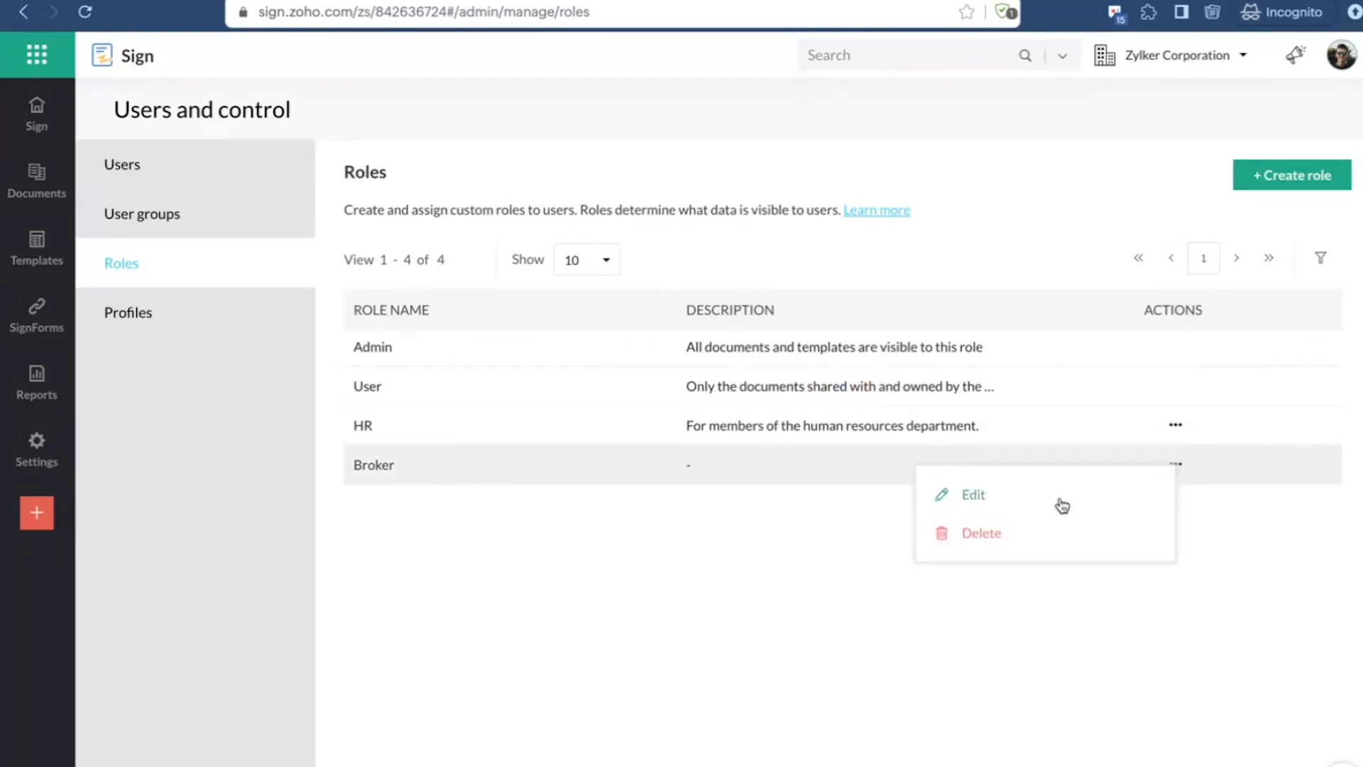
left_click(1041, 500)
left_click(627, 240)
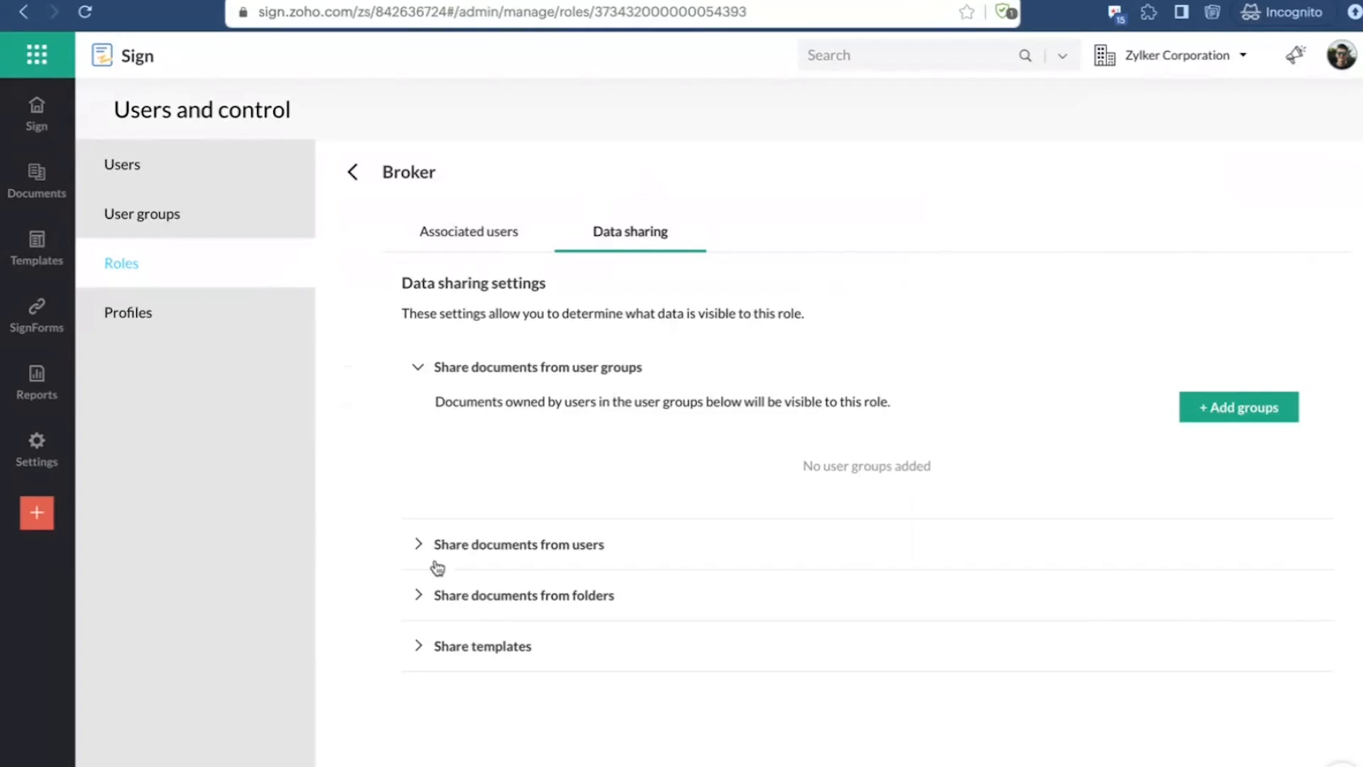
left_click(418, 544)
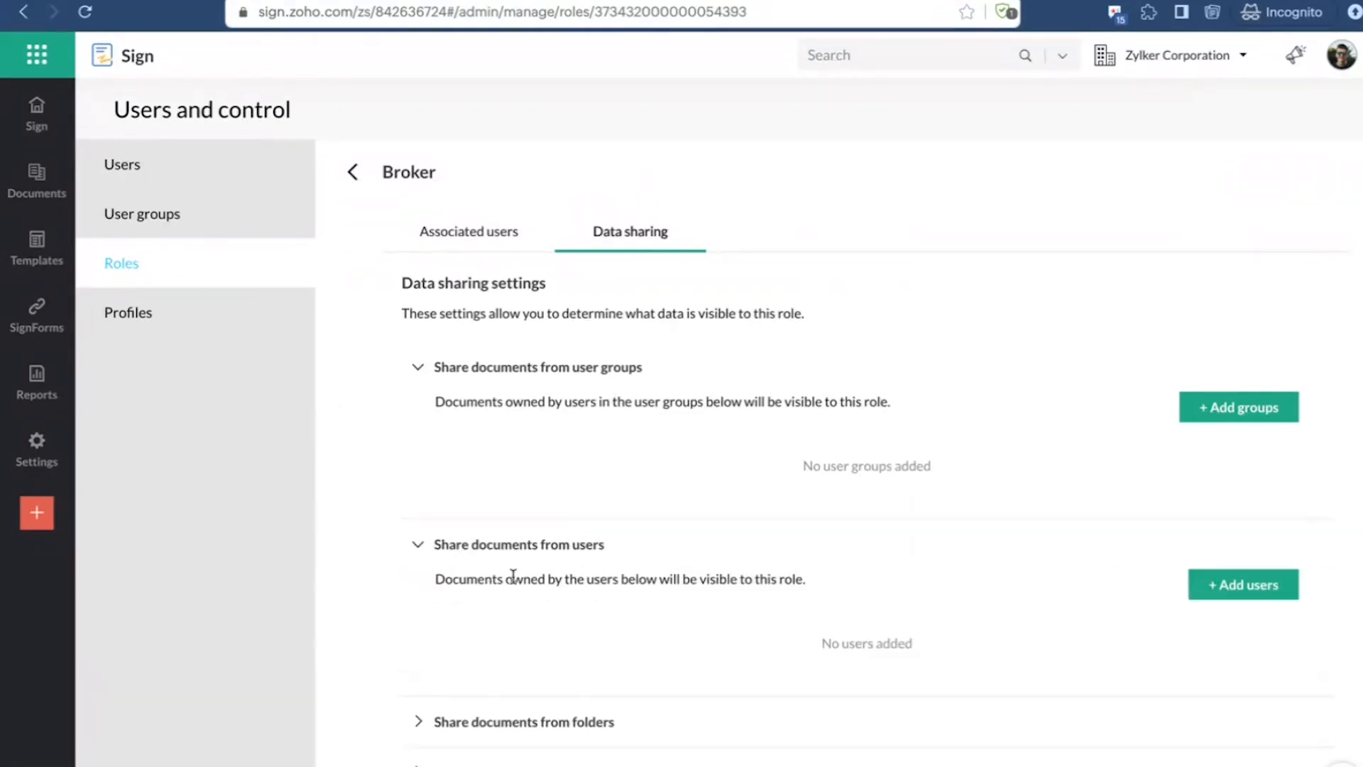
left_click(1227, 597)
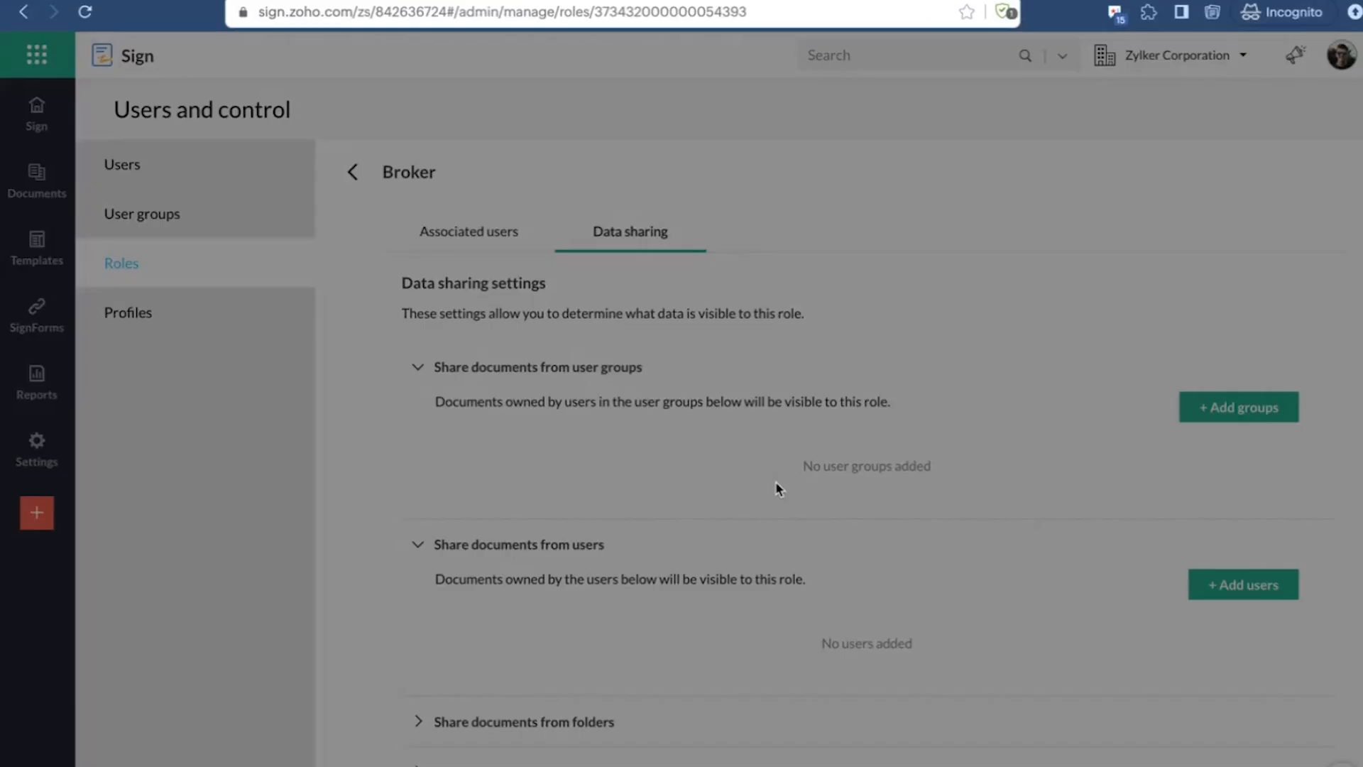
left_click(936, 178)
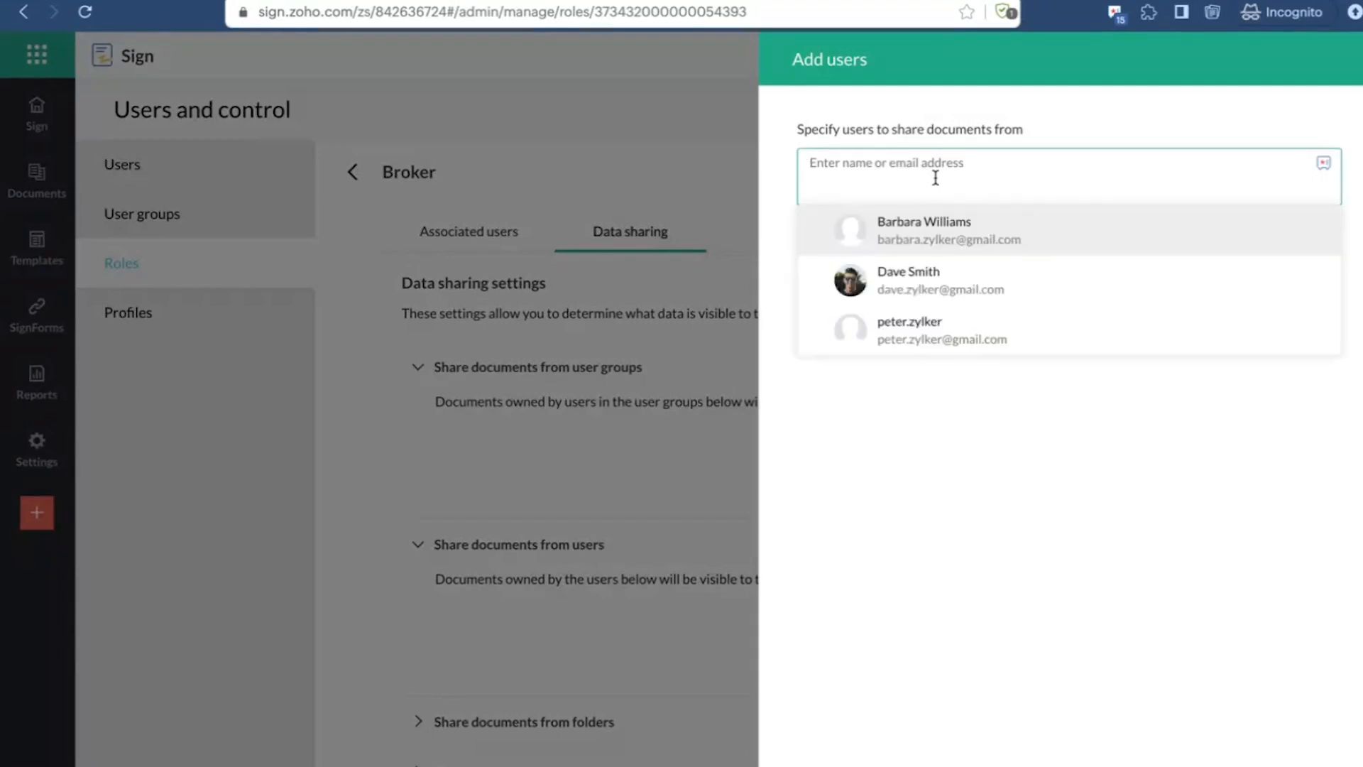
left_click(842, 276)
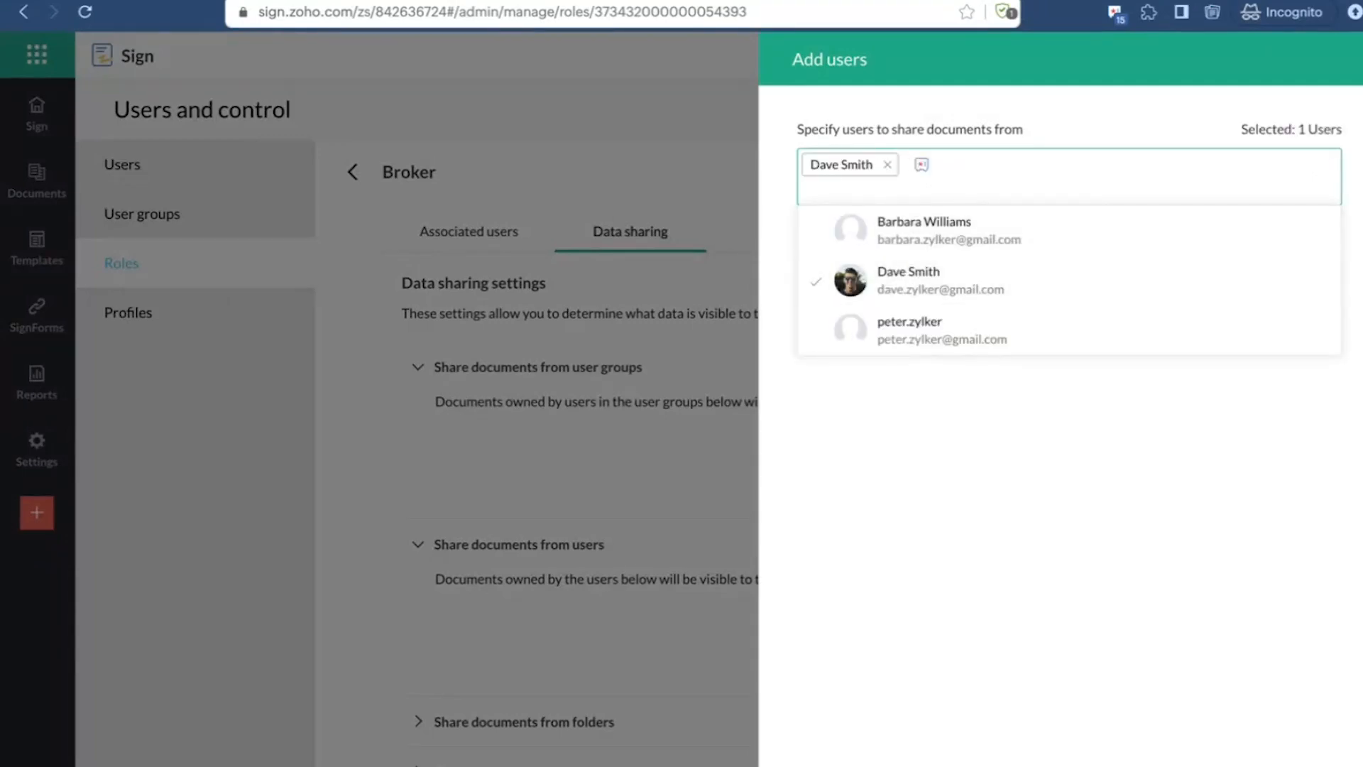
left_click(832, 760)
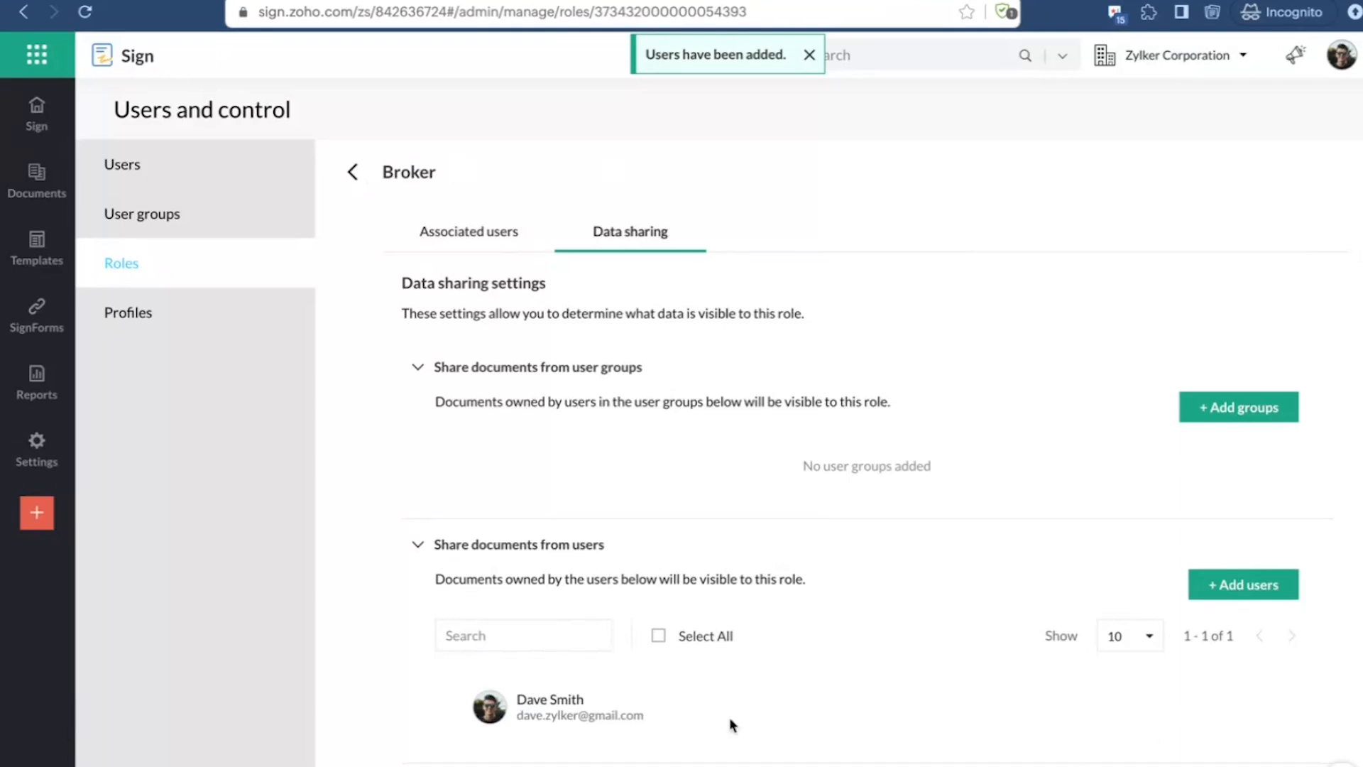
Step: Examine the folders that can be shared with the Broker role, without adding any
scroll(662, 675, "down", 1)
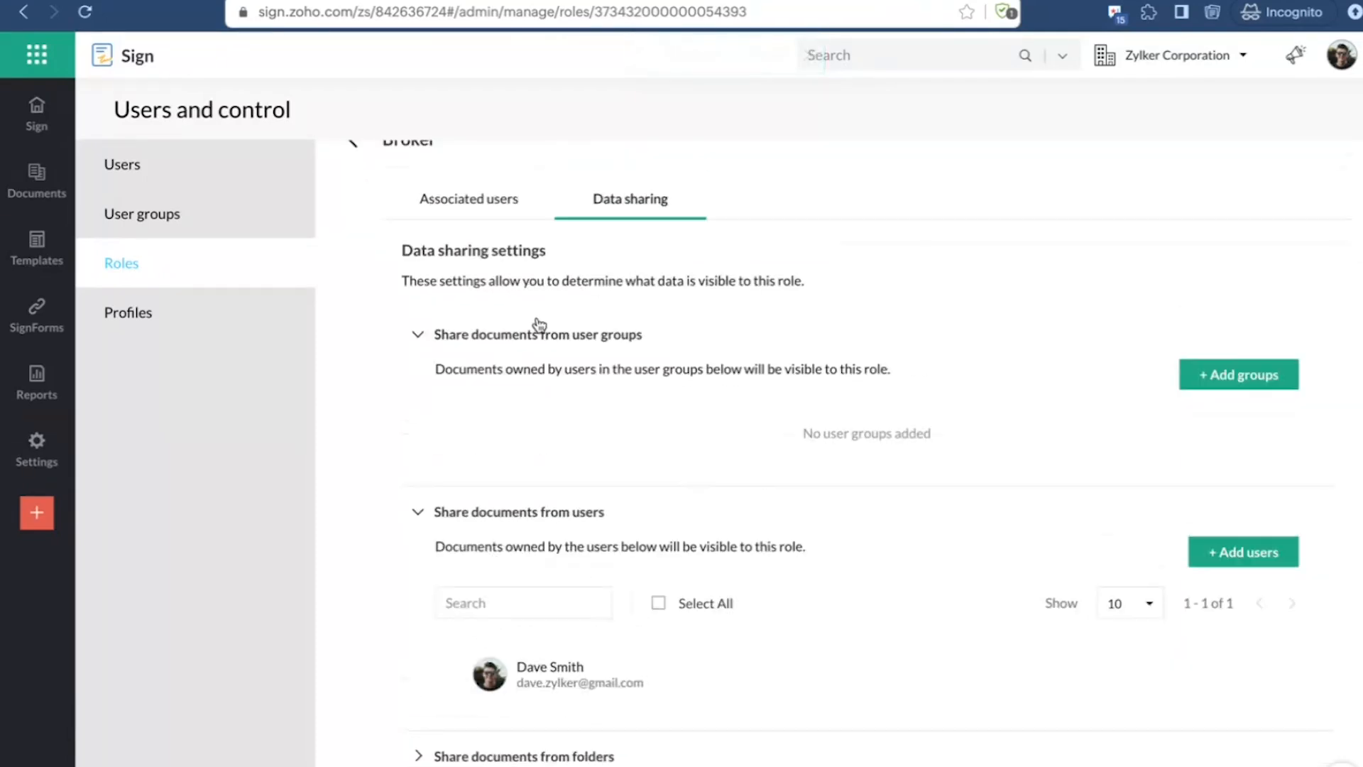
scroll(540, 324, "up", 1)
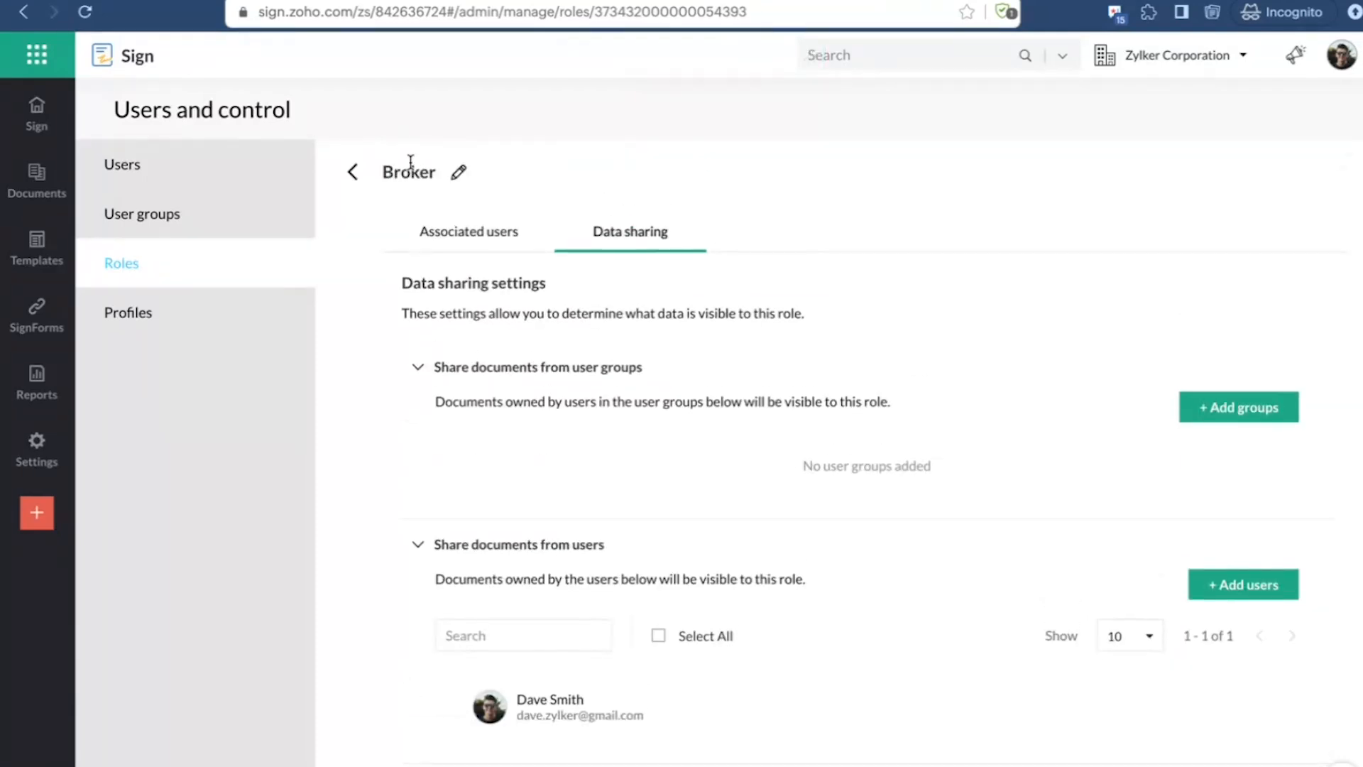
scroll(599, 472, "down", 3)
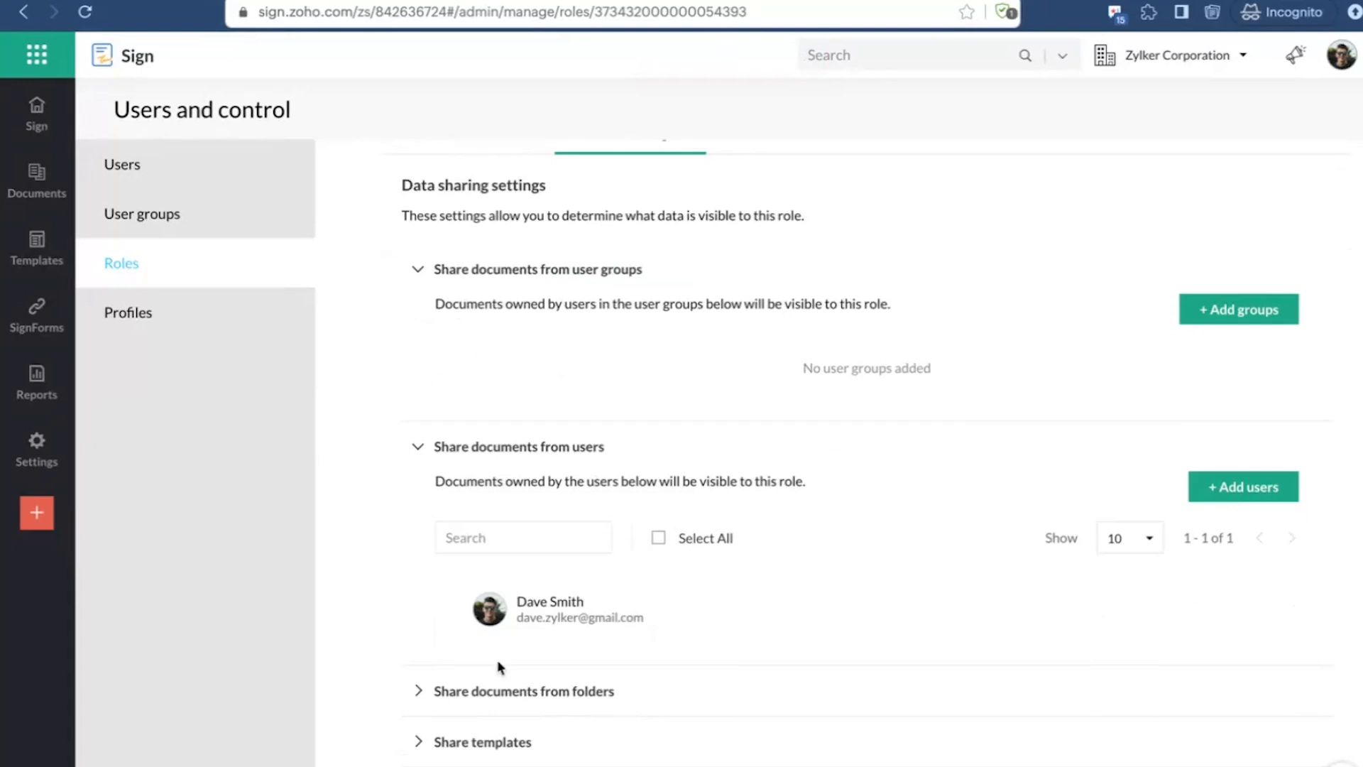
left_click(478, 691)
scroll(704, 734, "down", 4)
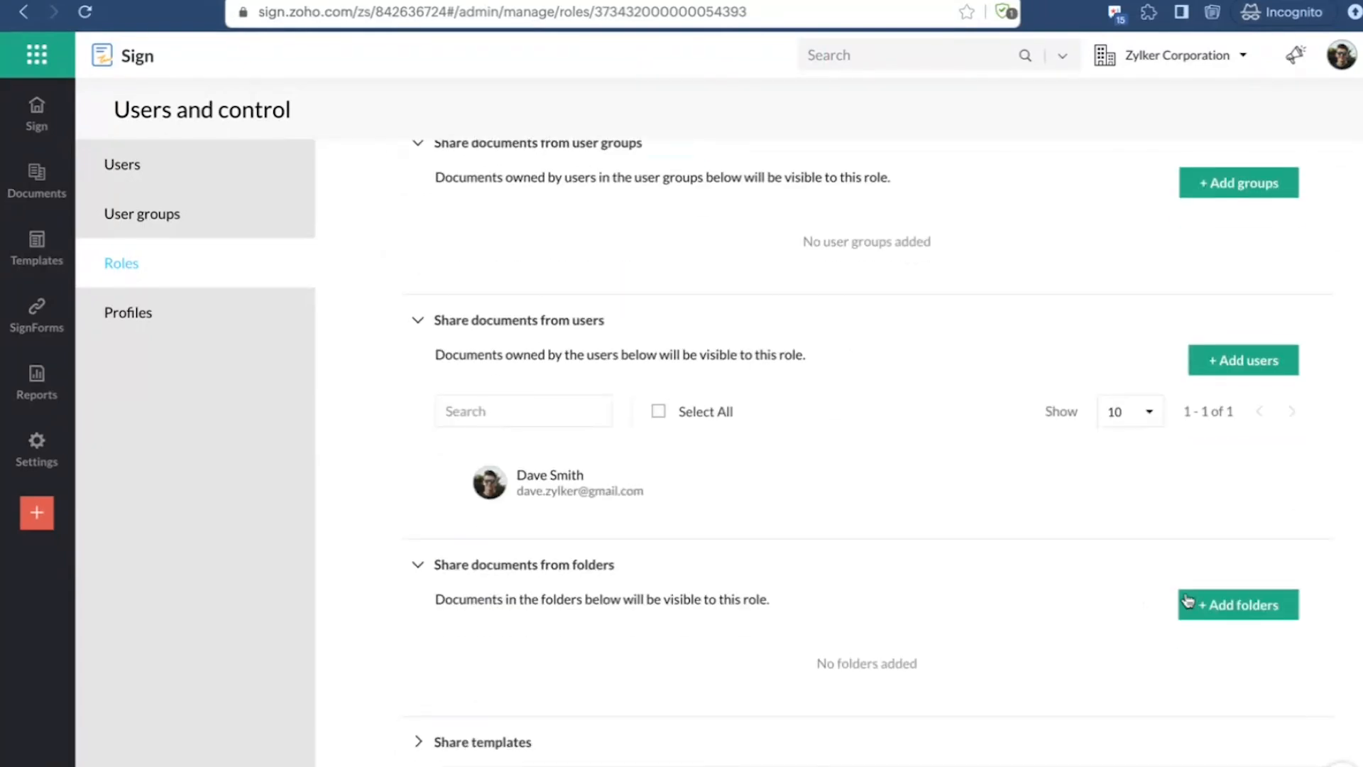
left_click(1211, 601)
left_click(977, 180)
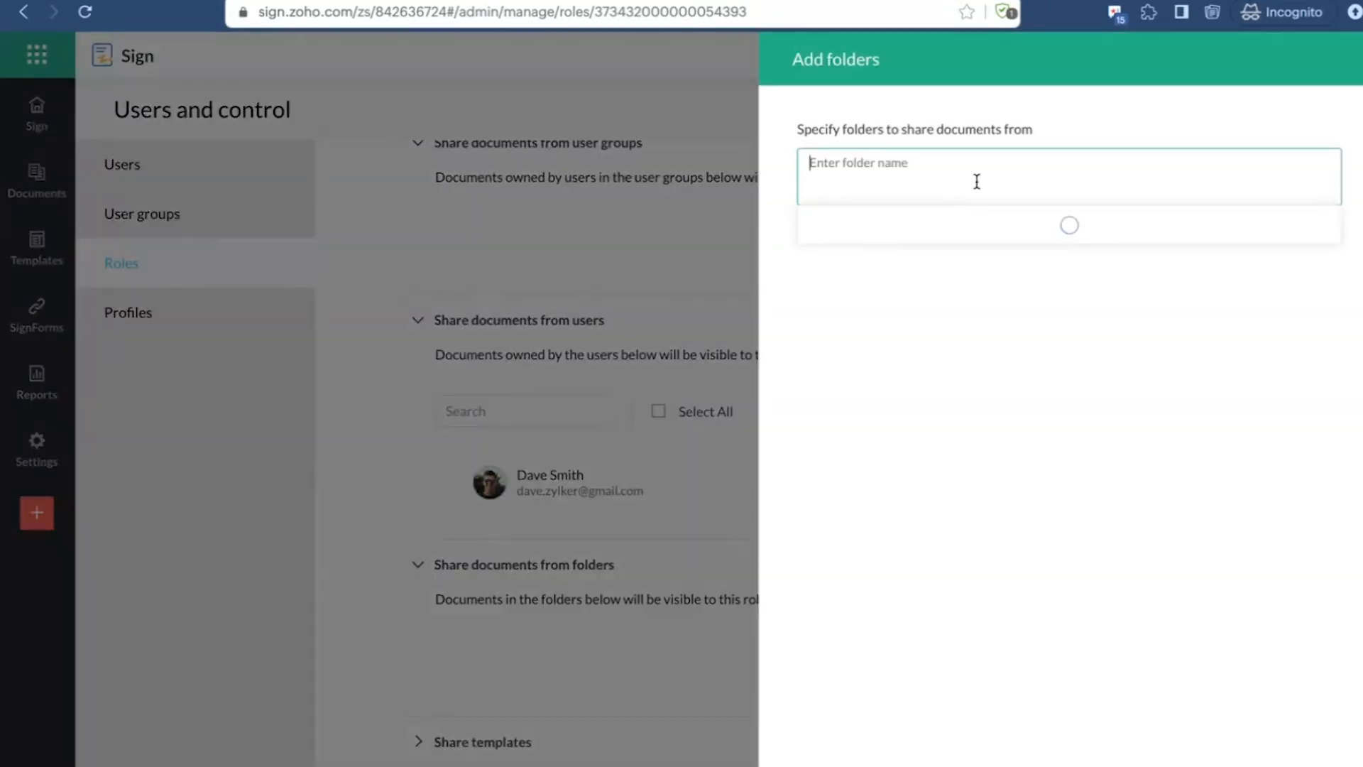
left_click(896, 765)
Step: Share the Sample Non-Disclosure Agreement template with the Broker role
left_click(492, 750)
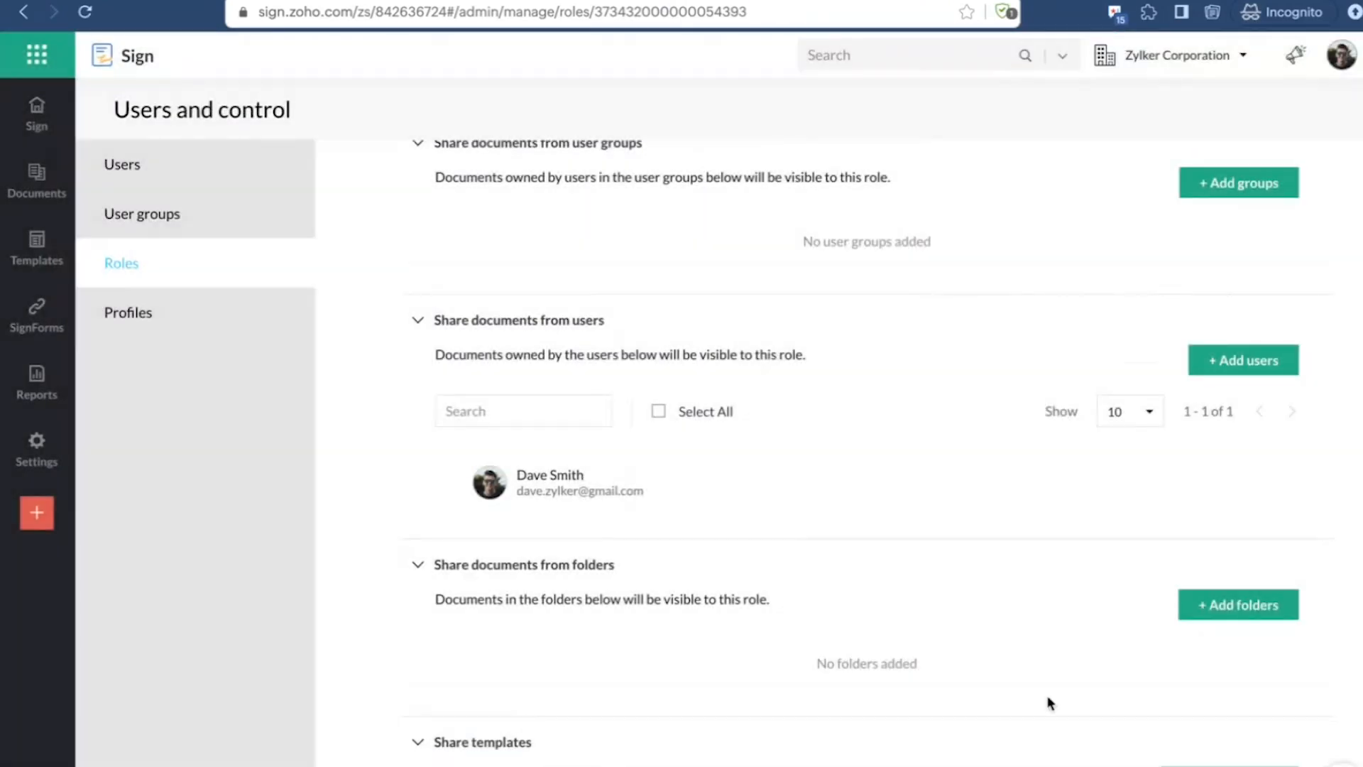
scroll(1051, 701, "down", 4)
left_click(1202, 654)
left_click(880, 169)
left_click(966, 284)
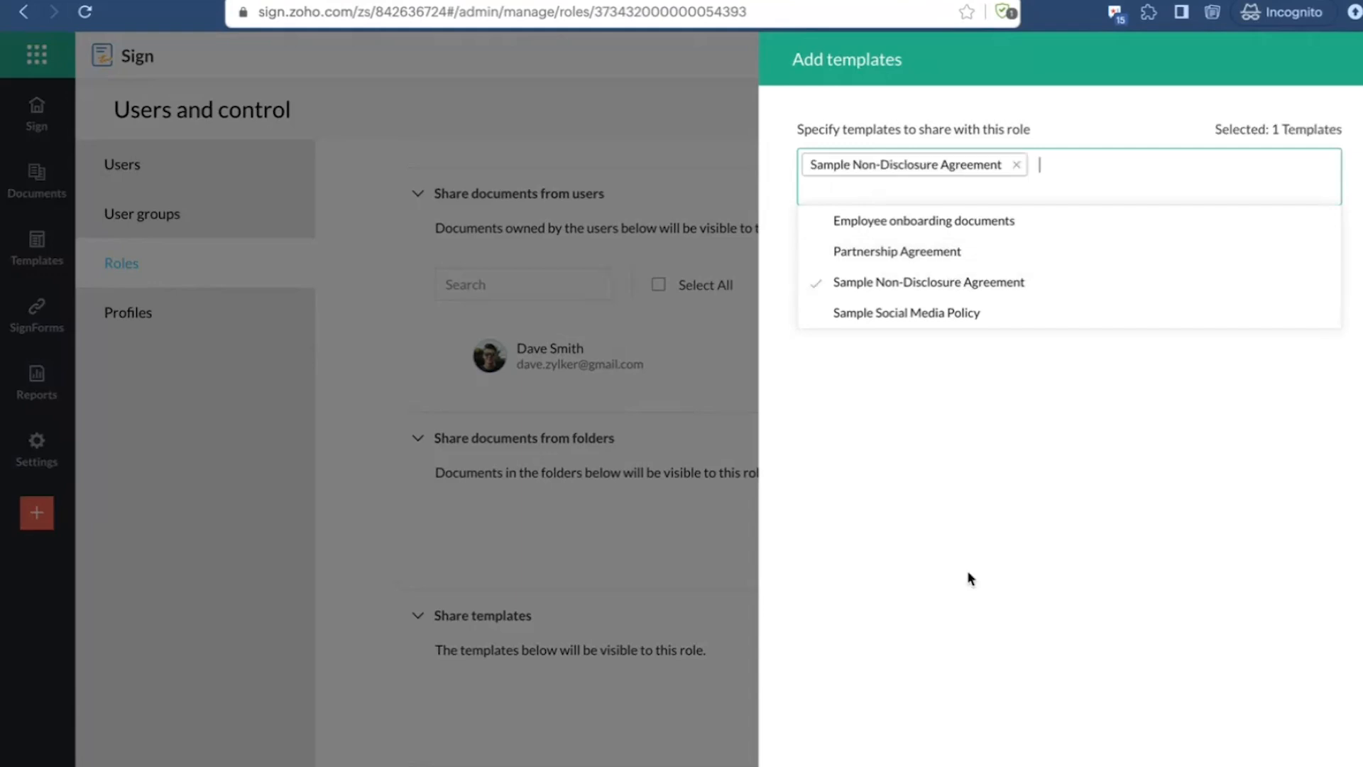
left_click(824, 766)
scroll(637, 522, "up", 2)
scroll(636, 520, "up", 2)
scroll(636, 518, "down", 4)
scroll(636, 518, "up", 6)
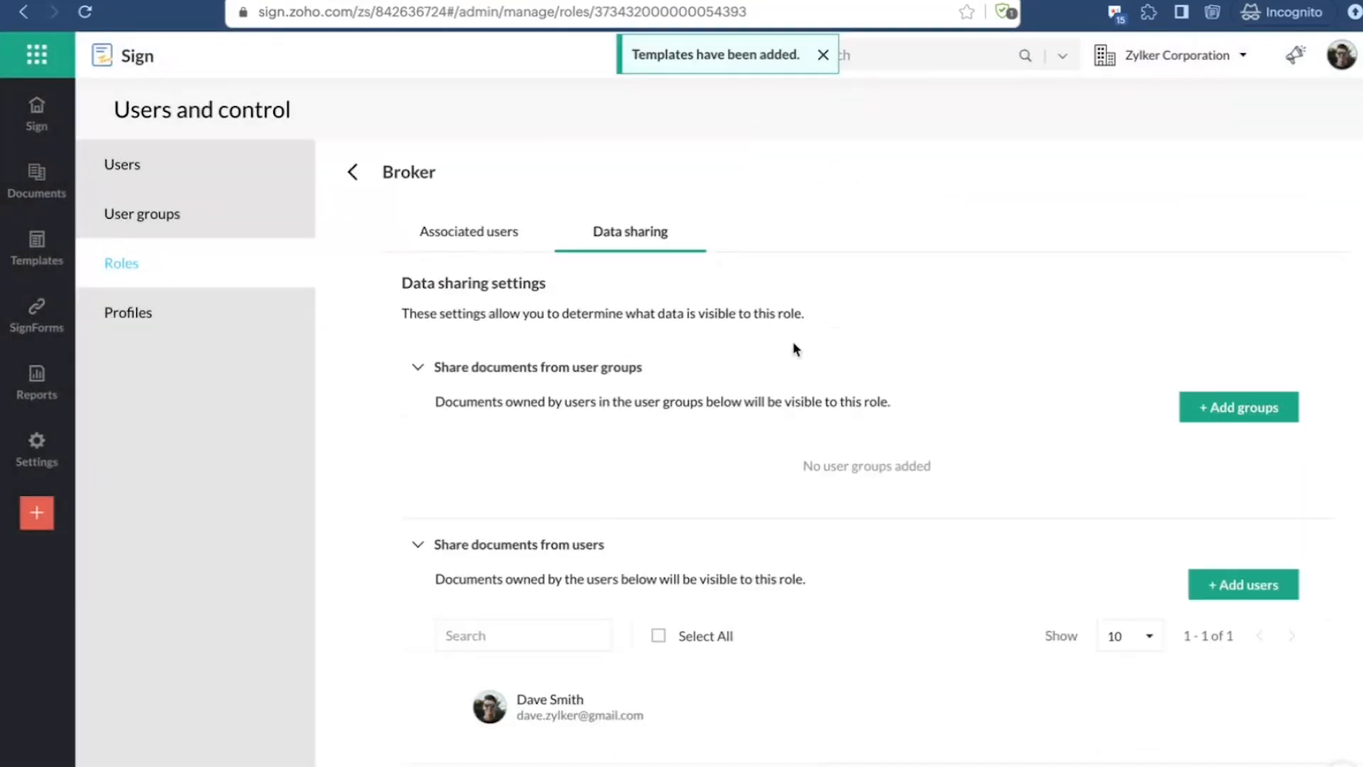
Step: Return to the users list and change the role of the invited Standard-profile user to Broker
left_click(352, 174)
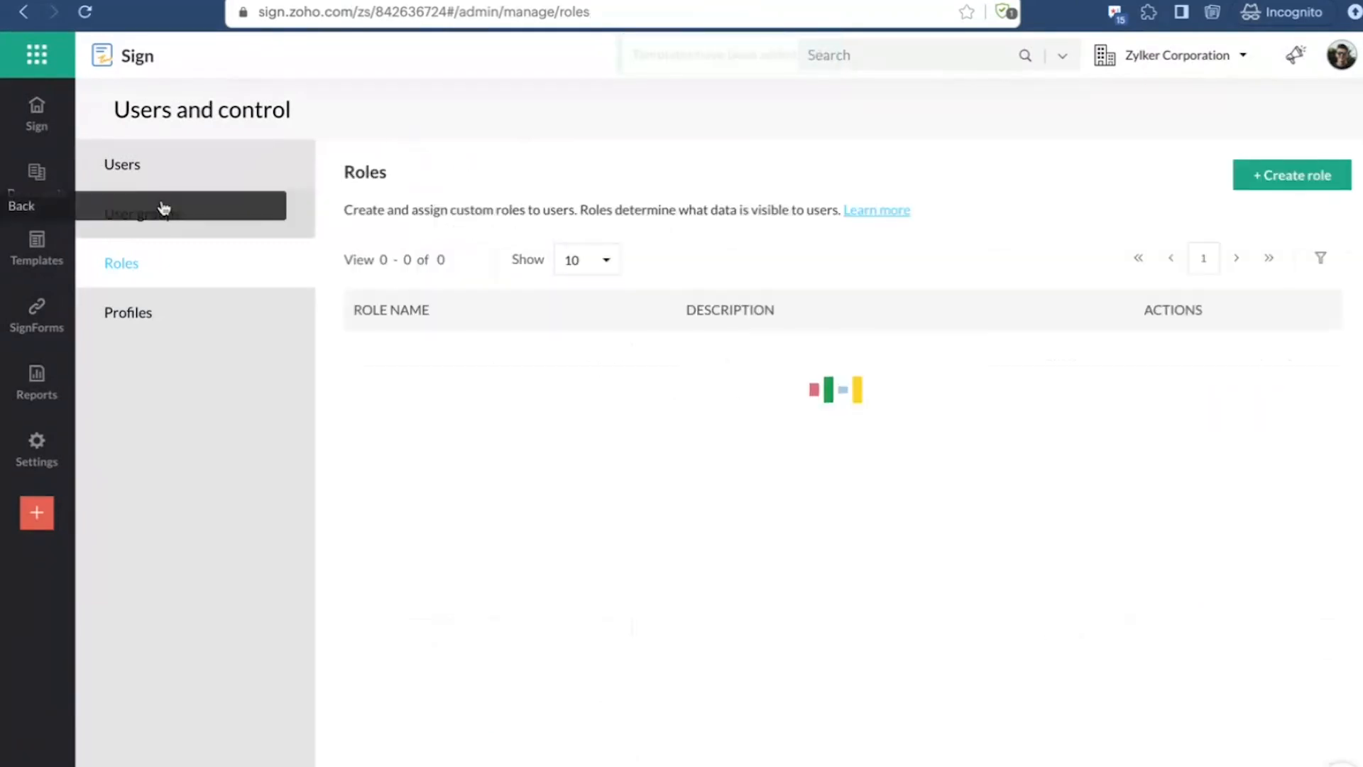
left_click(182, 170)
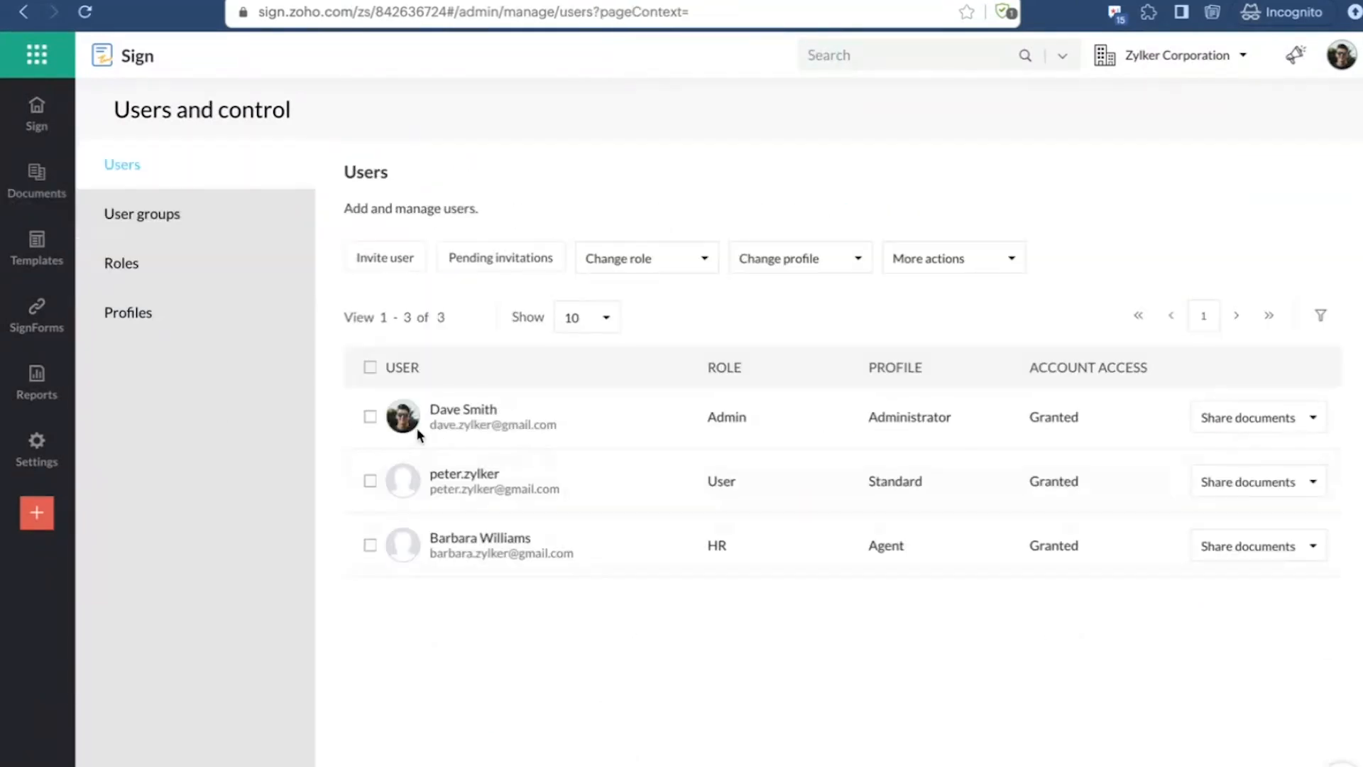
left_click(371, 481)
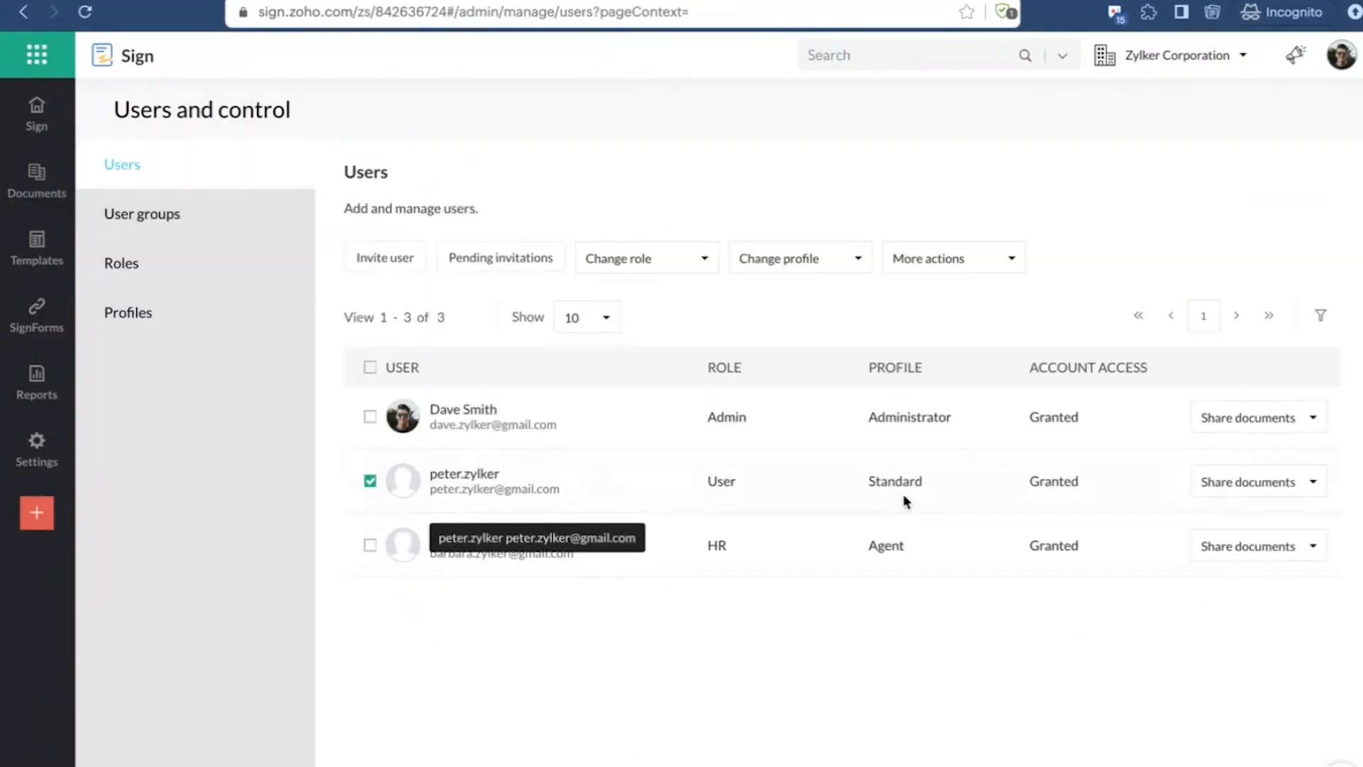
left_click(648, 258)
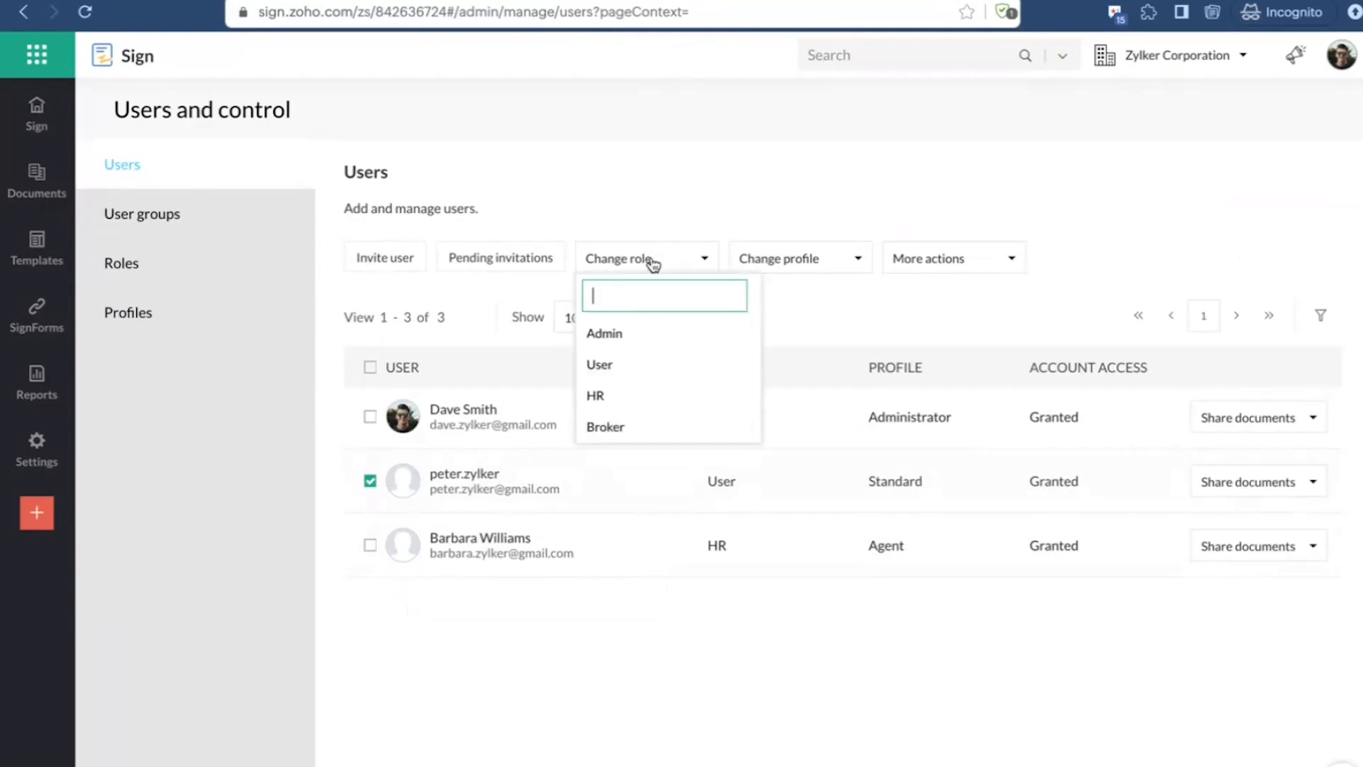
left_click(703, 423)
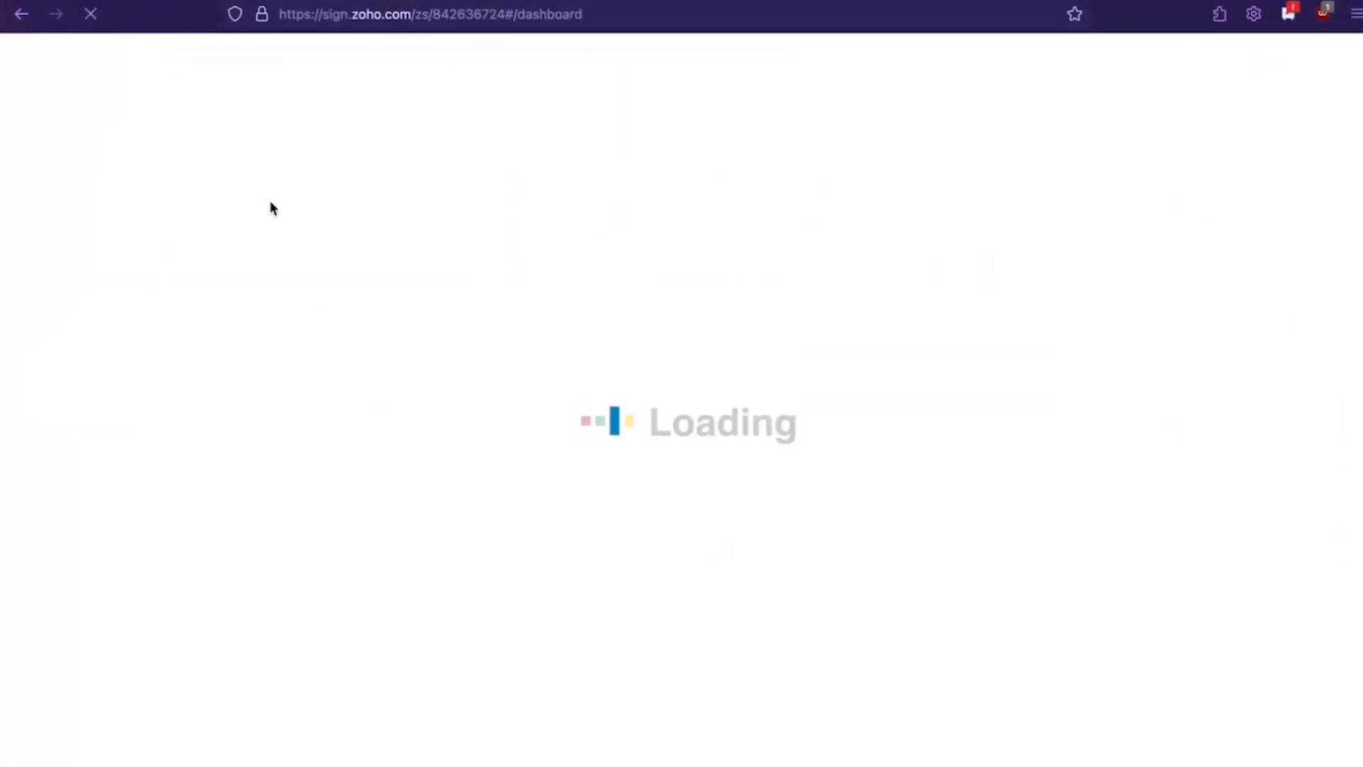
Step: Review the documents shared with the invited user's account and open the shared Sample Non-Disclosure Agreement template
mouse_move(42, 194)
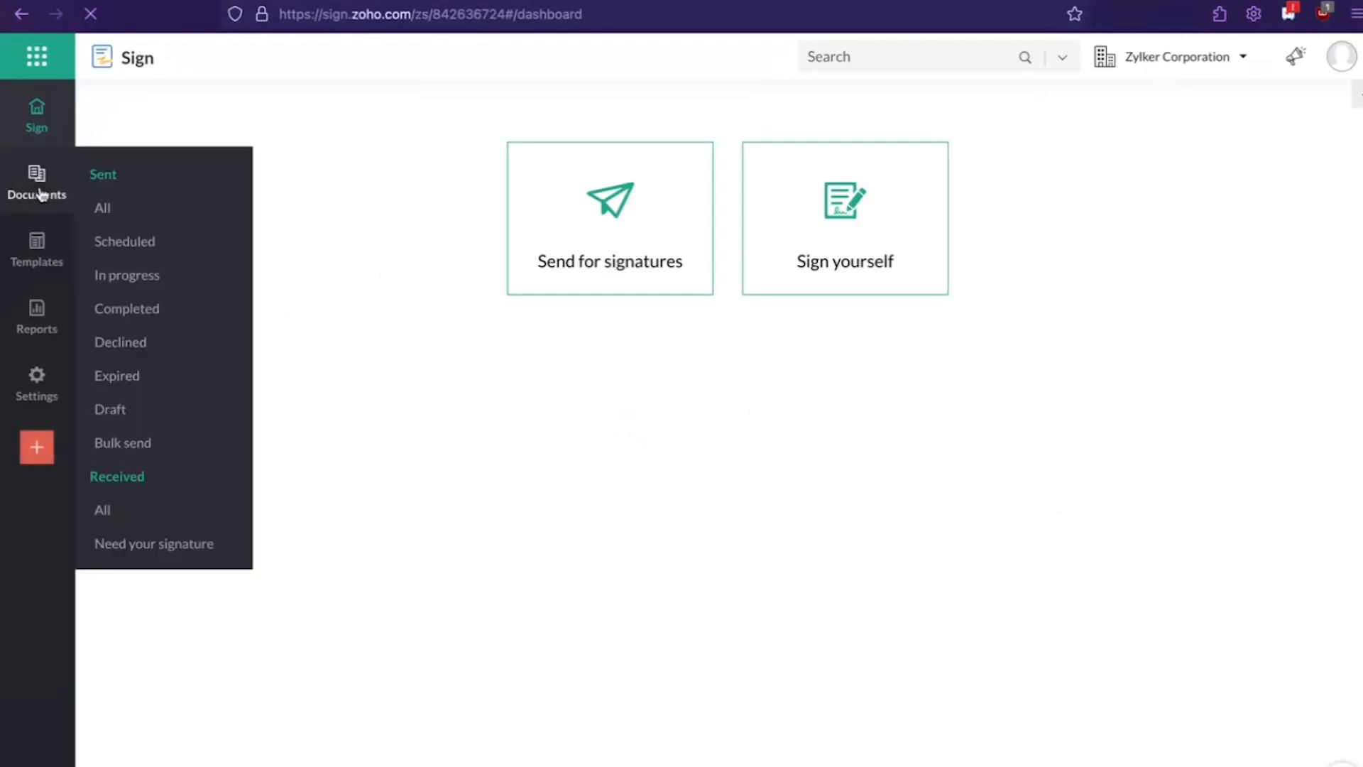
left_click(39, 185)
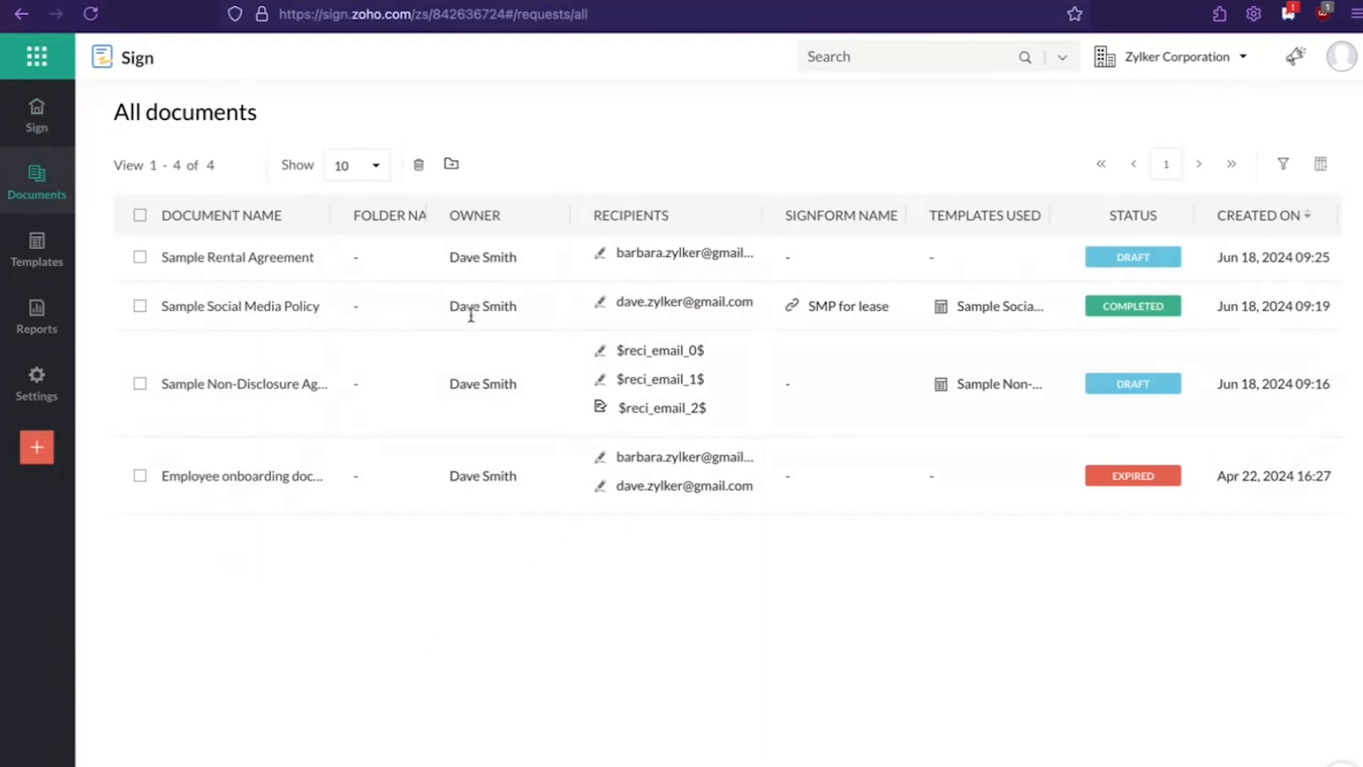
left_click(37, 250)
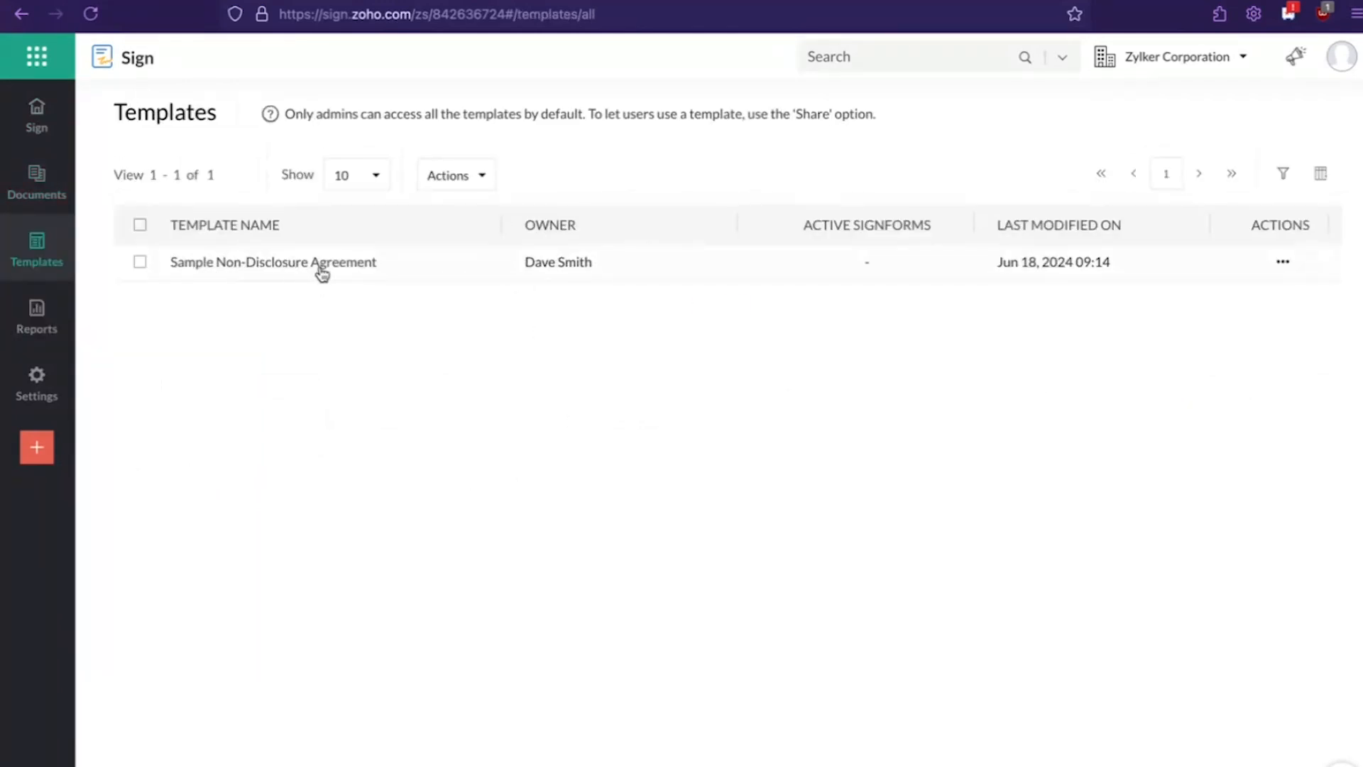
left_click(319, 267)
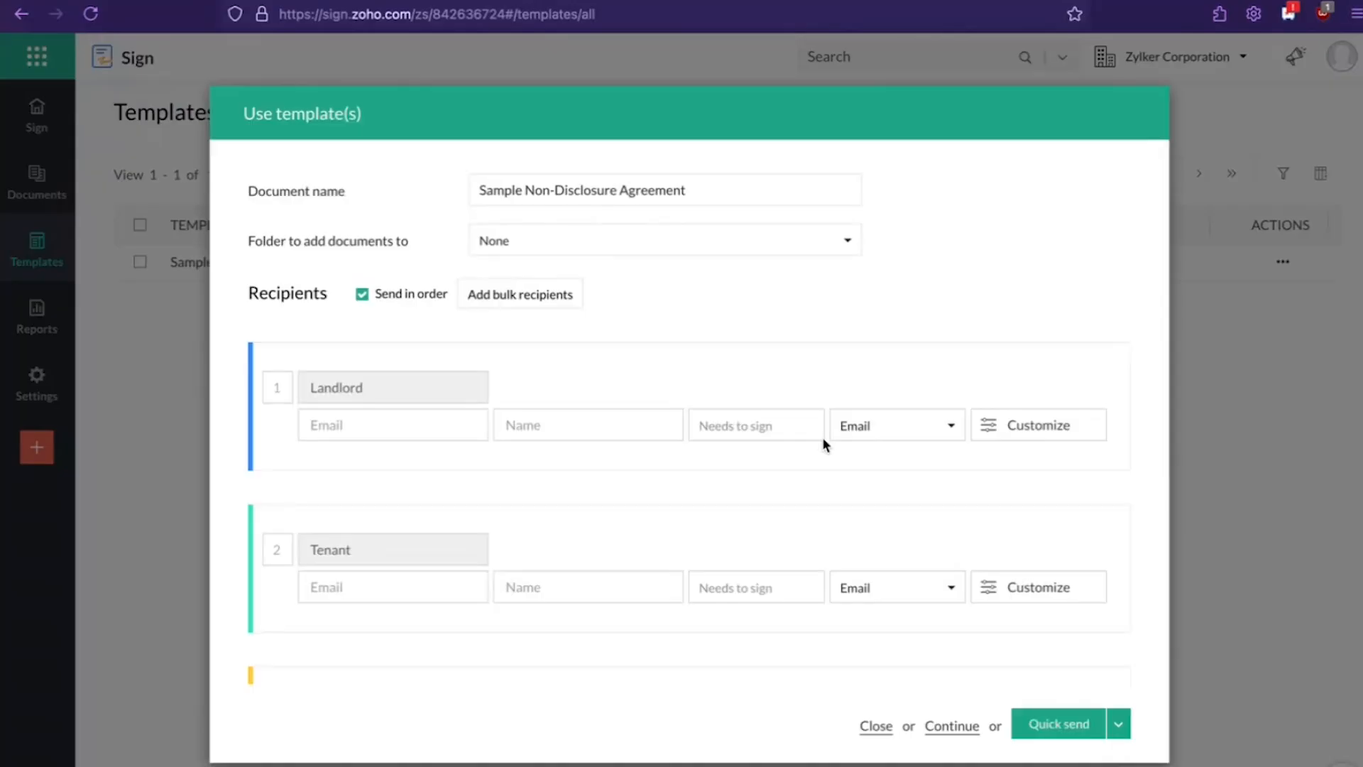
left_click(875, 726)
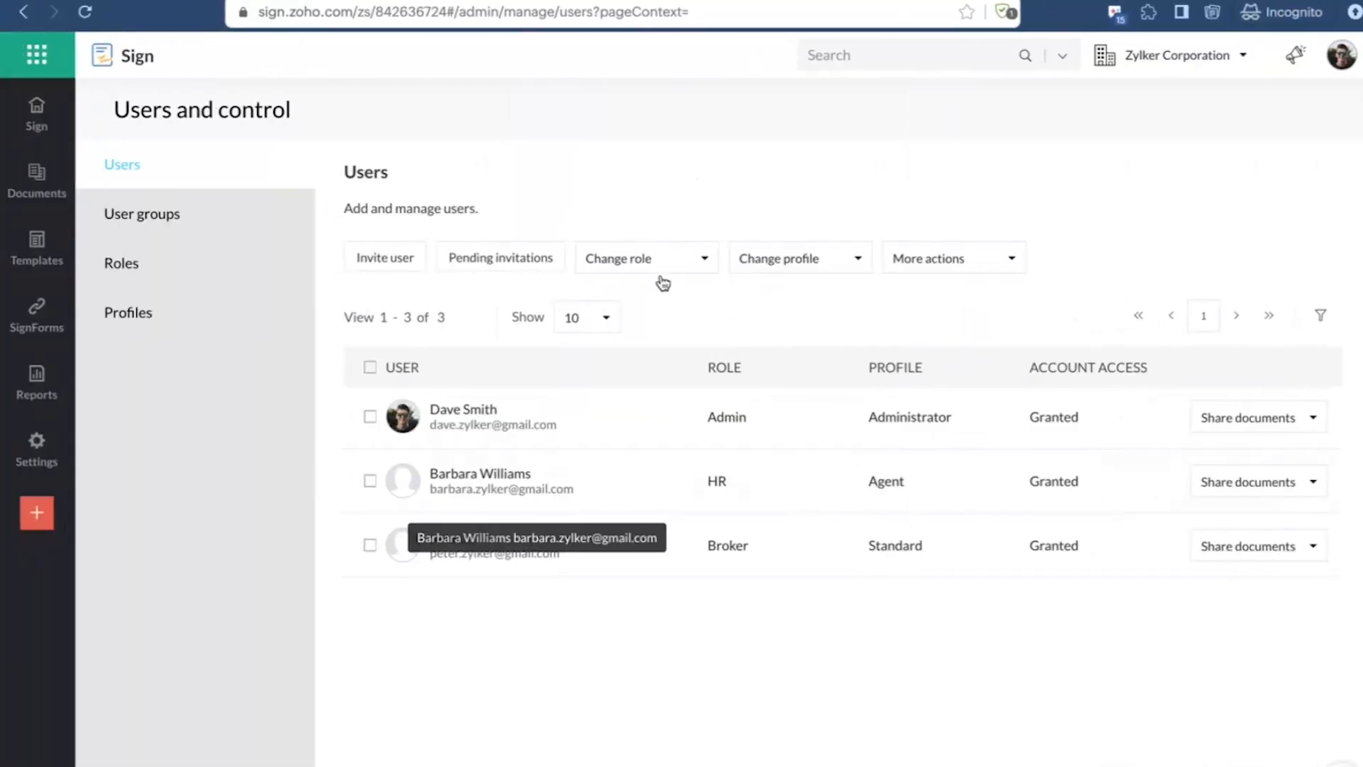
Step: Open the list of permission profiles in the admin account's user settings
left_click(668, 275)
left_click(147, 325)
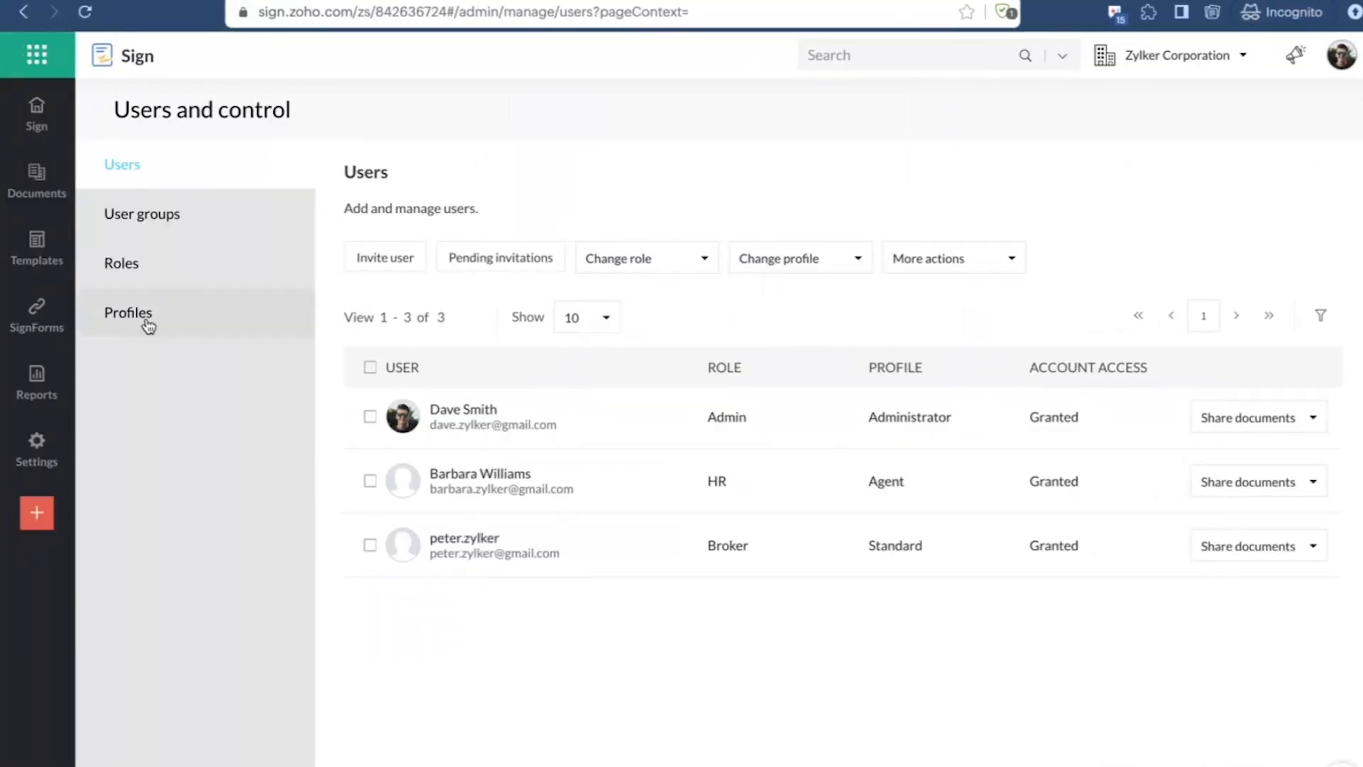
left_click(146, 325)
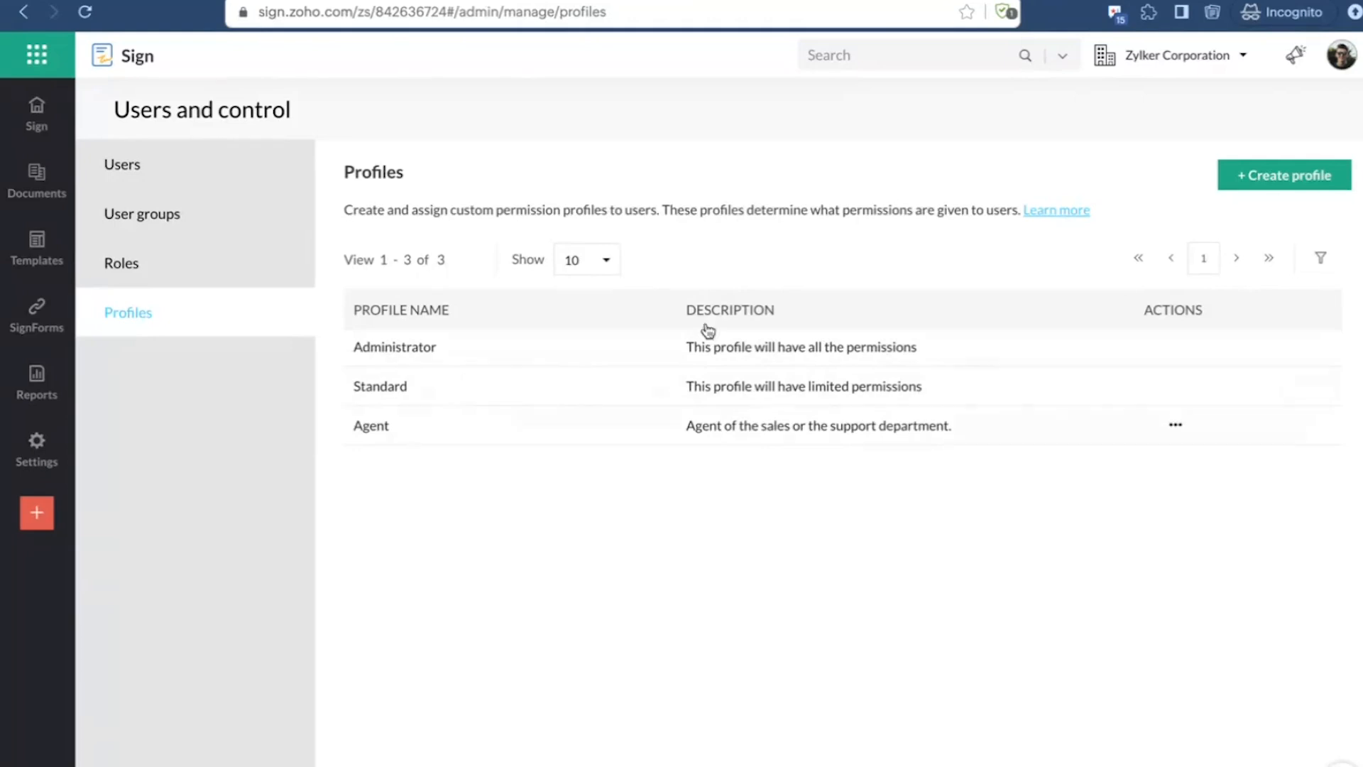
Step: Start a new permission profile named Broker
left_click(1326, 179)
scroll(620, 521, "down", 1)
scroll(621, 522, "up", 1)
left_click(669, 234)
type("Broker")
left_click(700, 341)
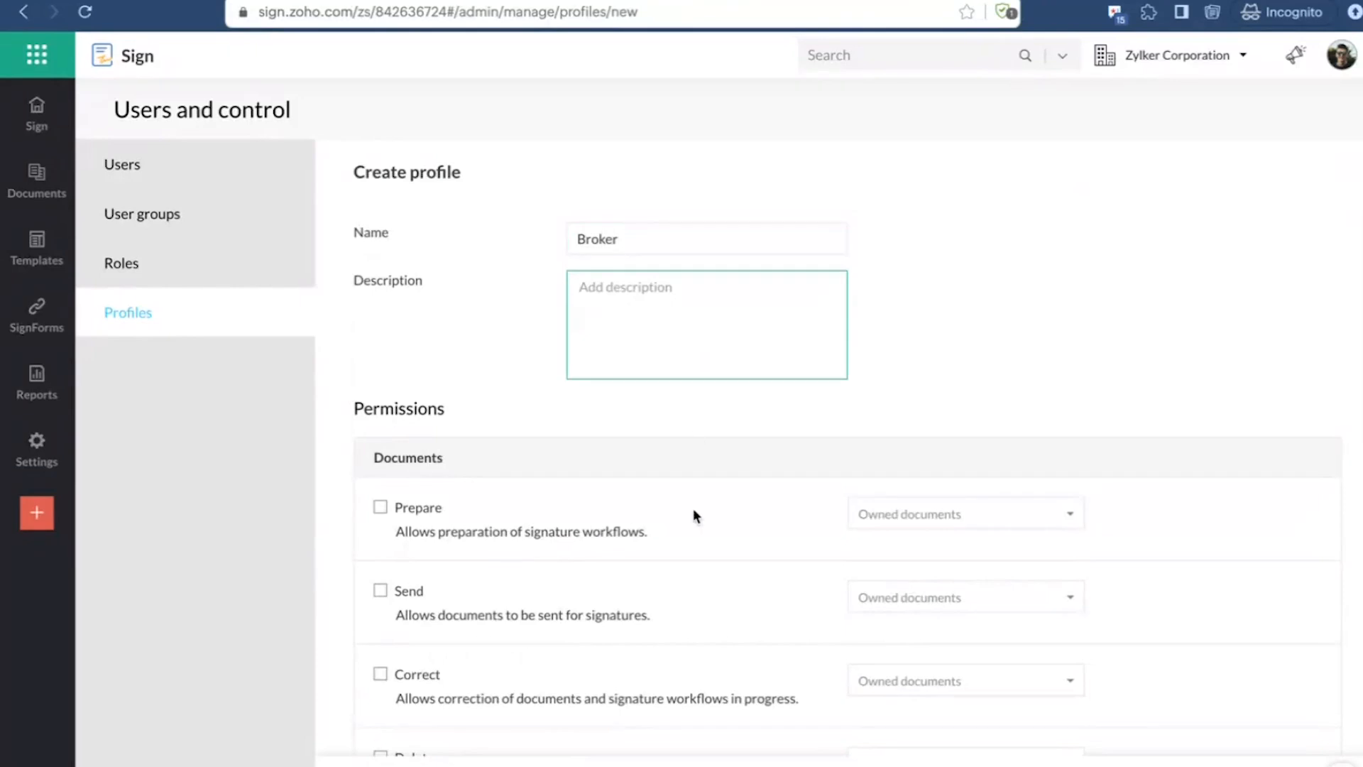
Step: Examine the document and template permissions that can be granted to a new profile
scroll(693, 508, "down", 4)
scroll(710, 355, "up", 2)
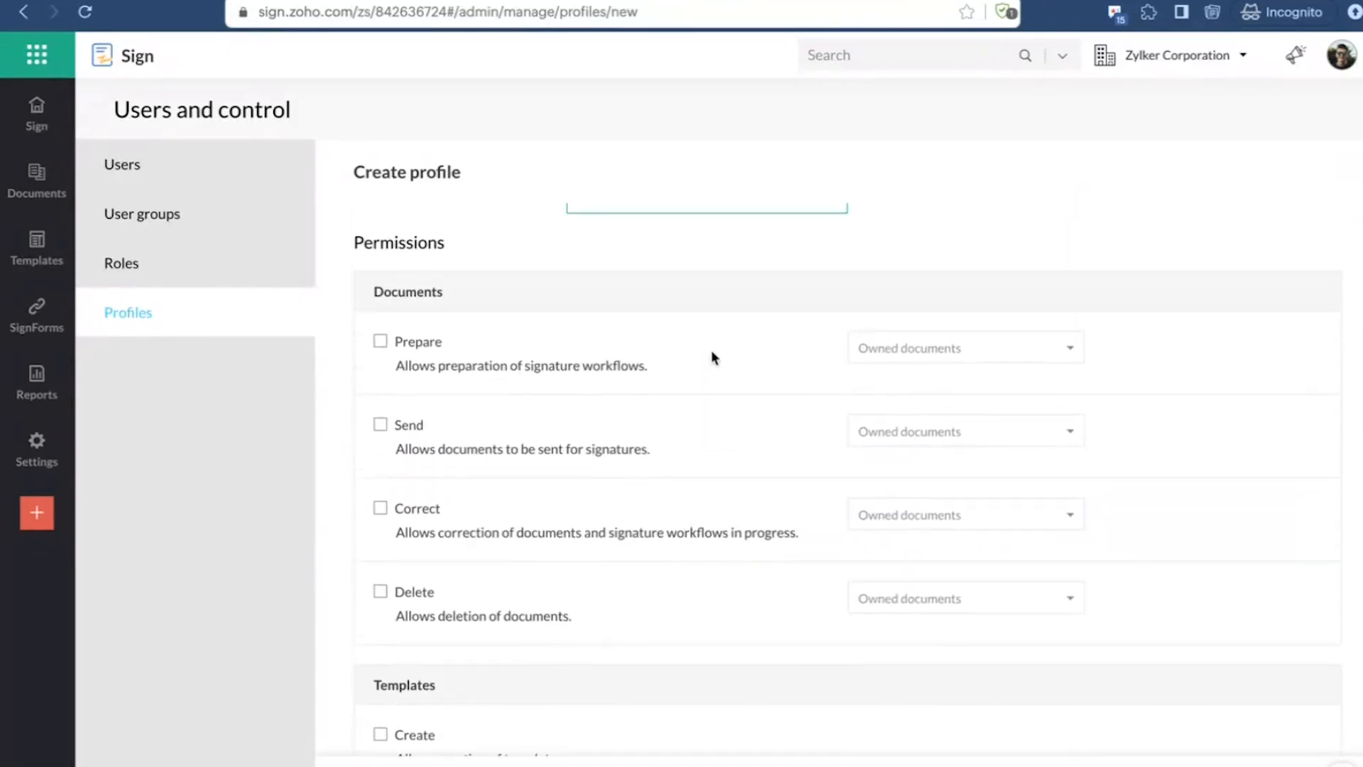
scroll(612, 515, "down", 2)
scroll(612, 509, "up", 4)
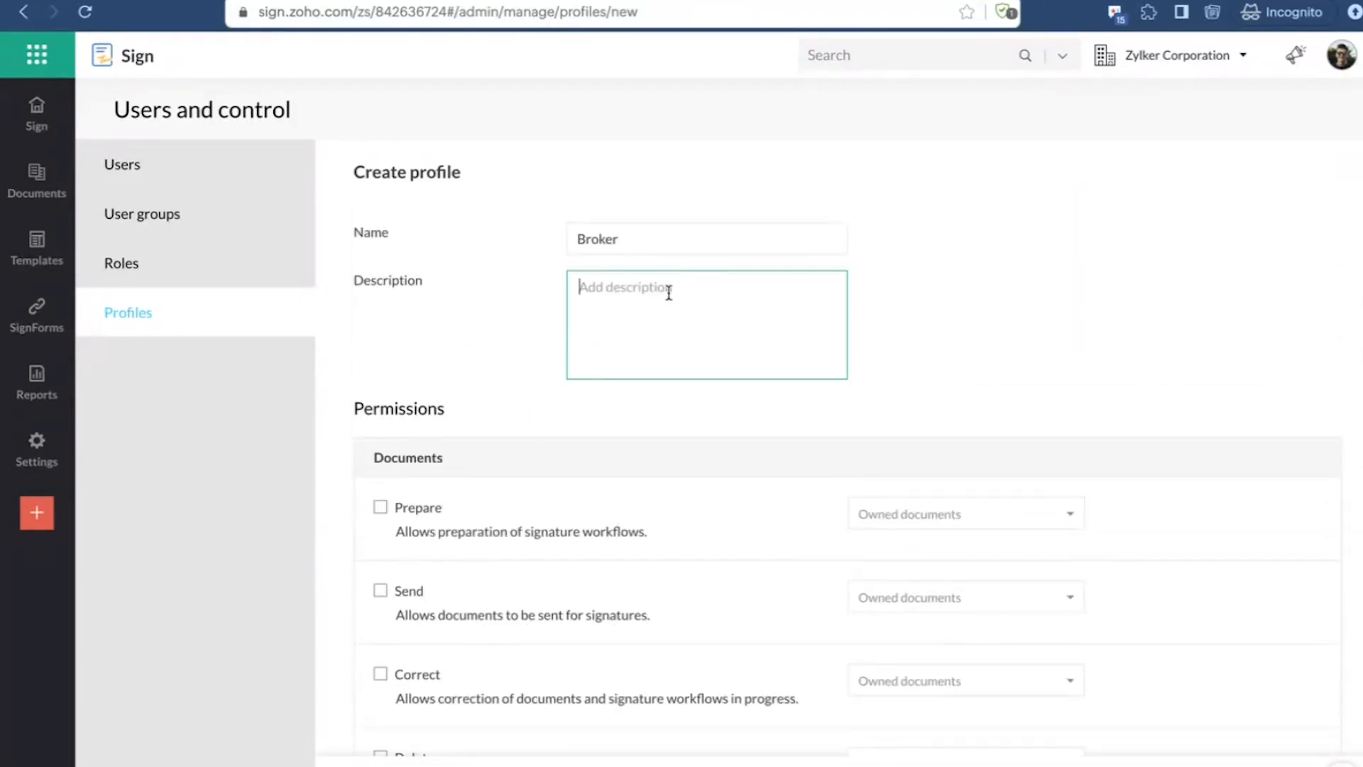
scroll(520, 405, "down", 2)
scroll(503, 498, "down", 3)
scroll(502, 498, "up", 4)
scroll(595, 433, "up", 2)
scroll(539, 518, "down", 3)
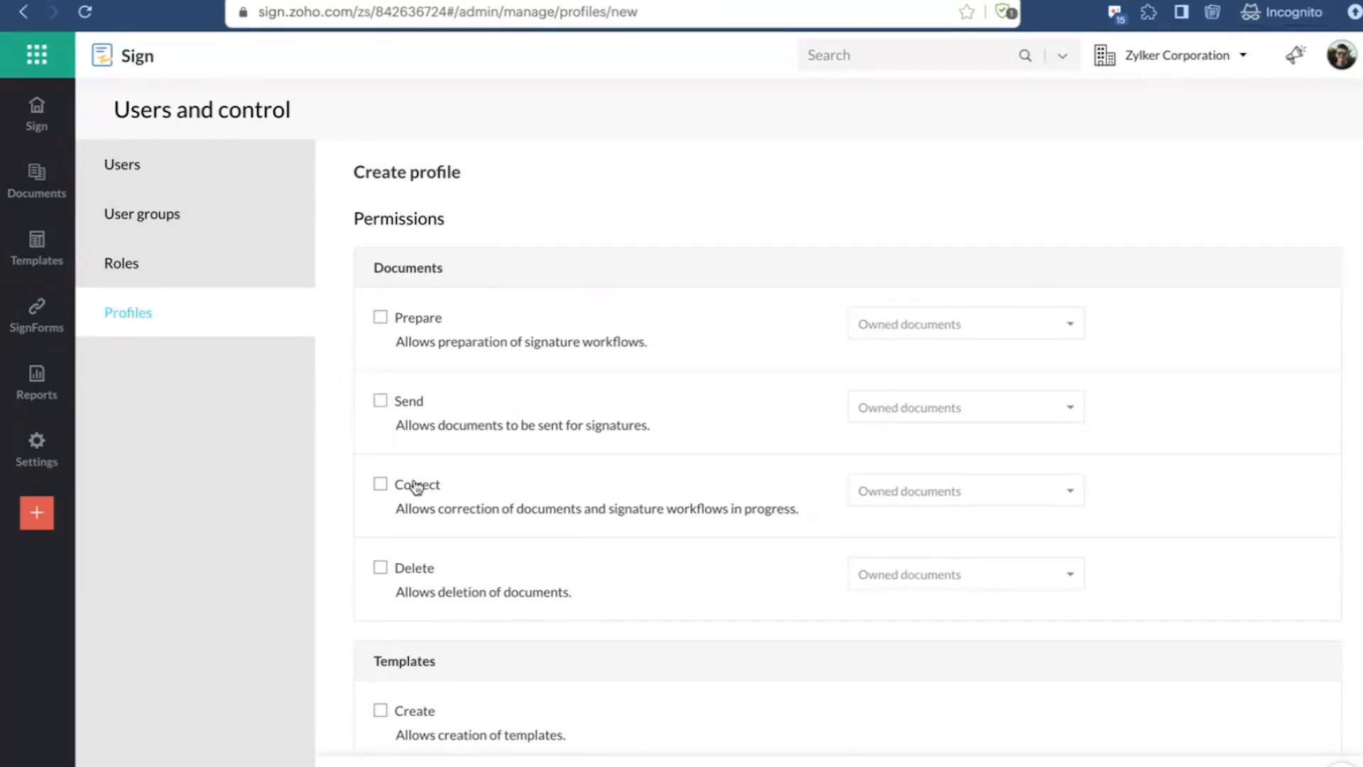
scroll(386, 507, "down", 2)
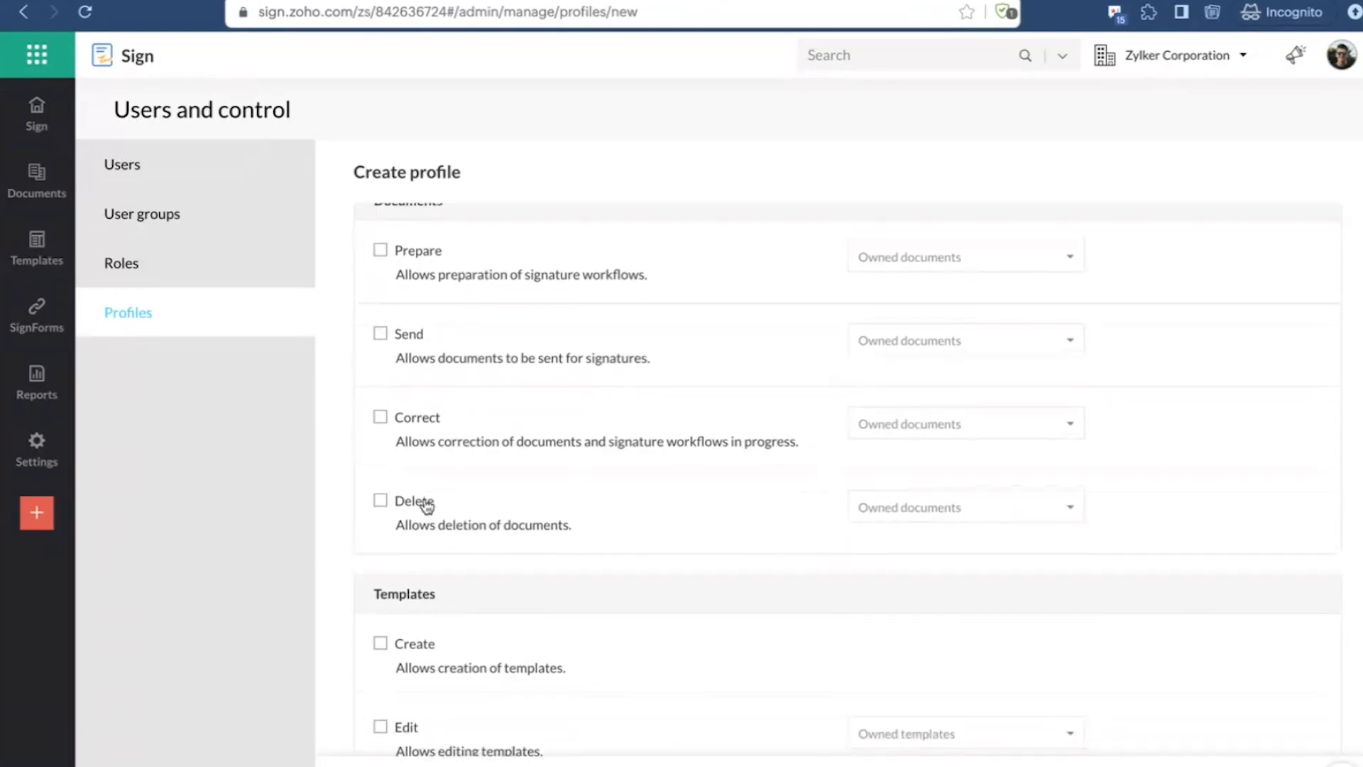
scroll(384, 502, "down", 5)
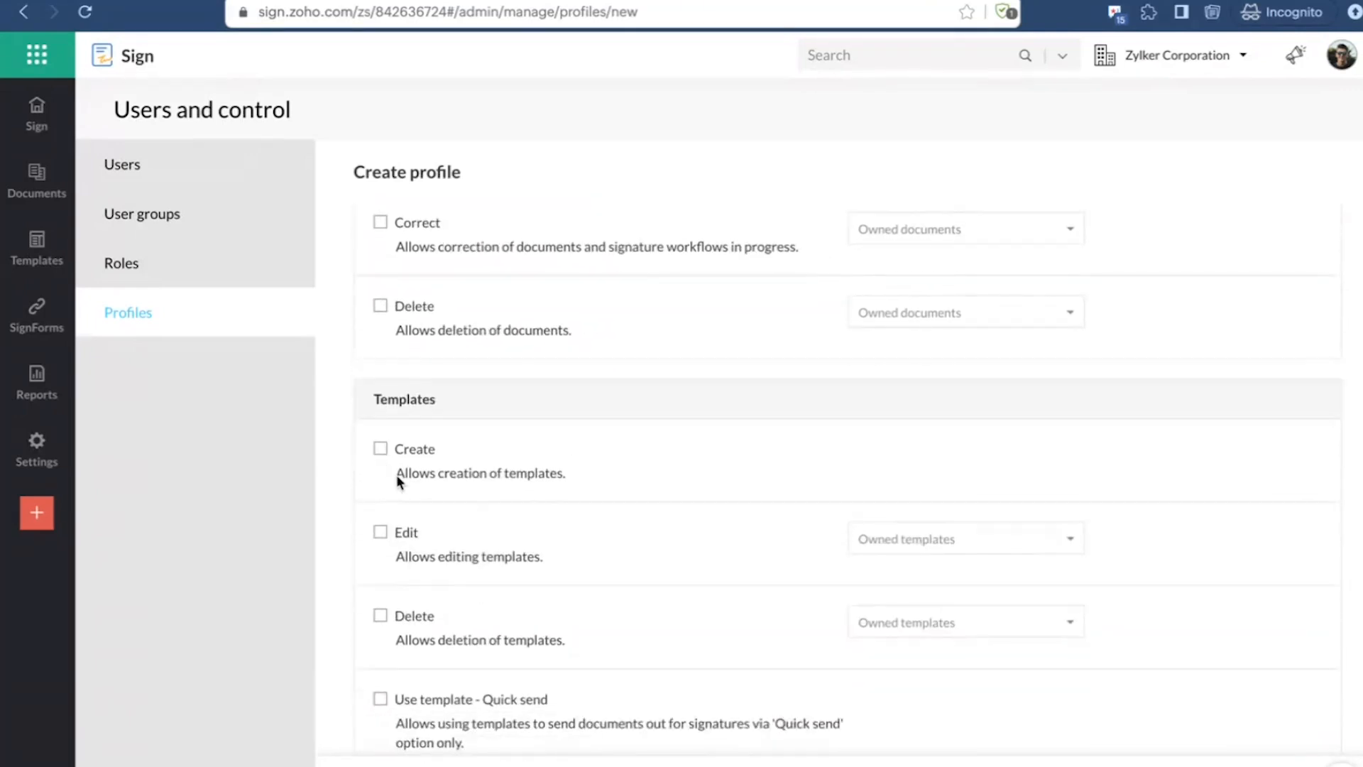
scroll(481, 512, "down", 4)
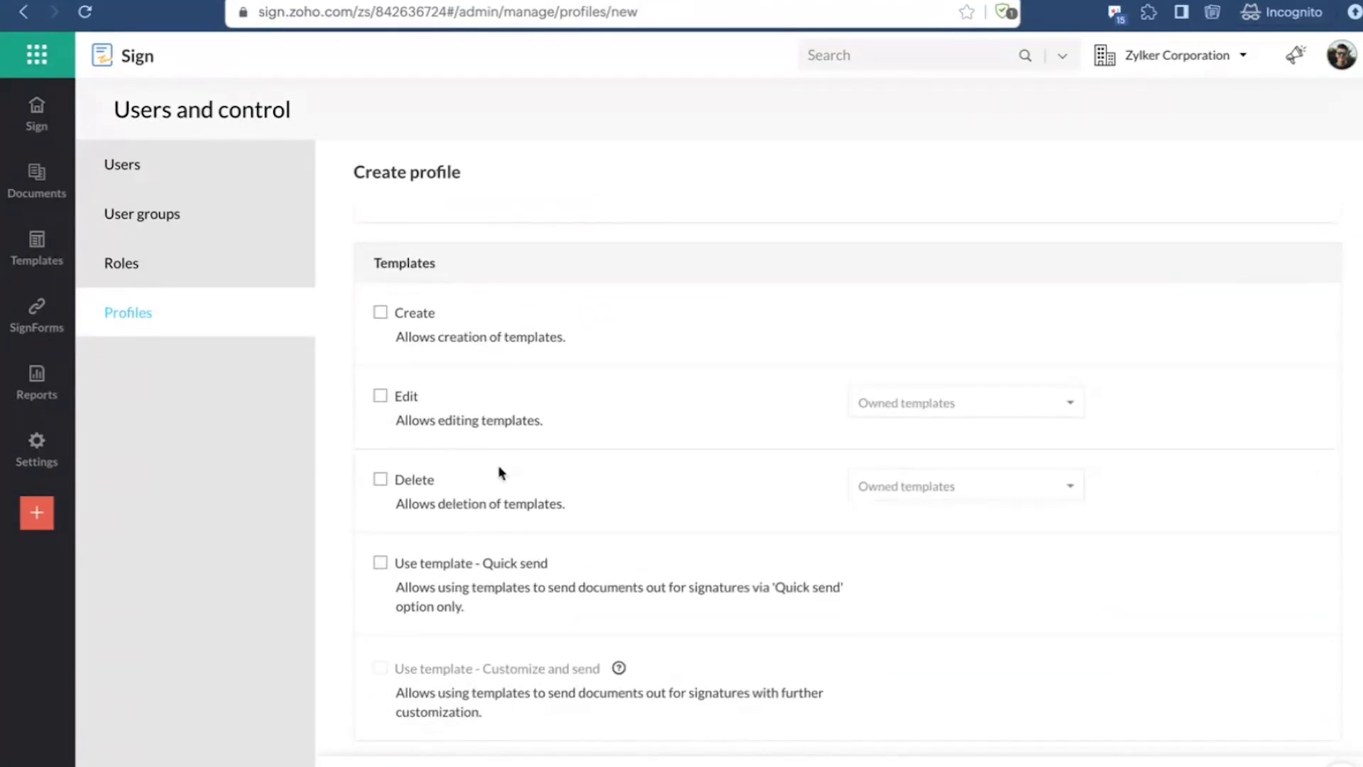
scroll(499, 472, "down", 2)
scroll(530, 692, "up", 10)
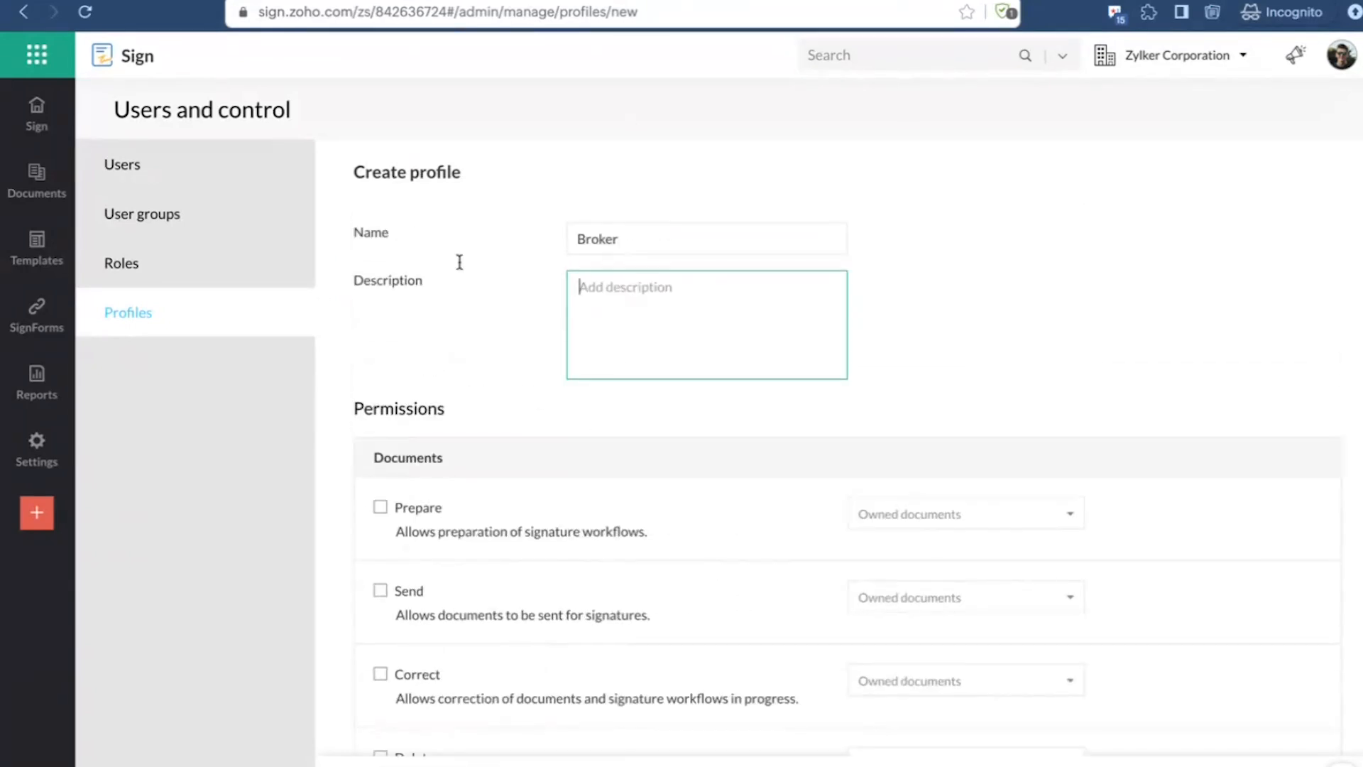
mouse_move(37, 437)
scroll(603, 532, "down", 2)
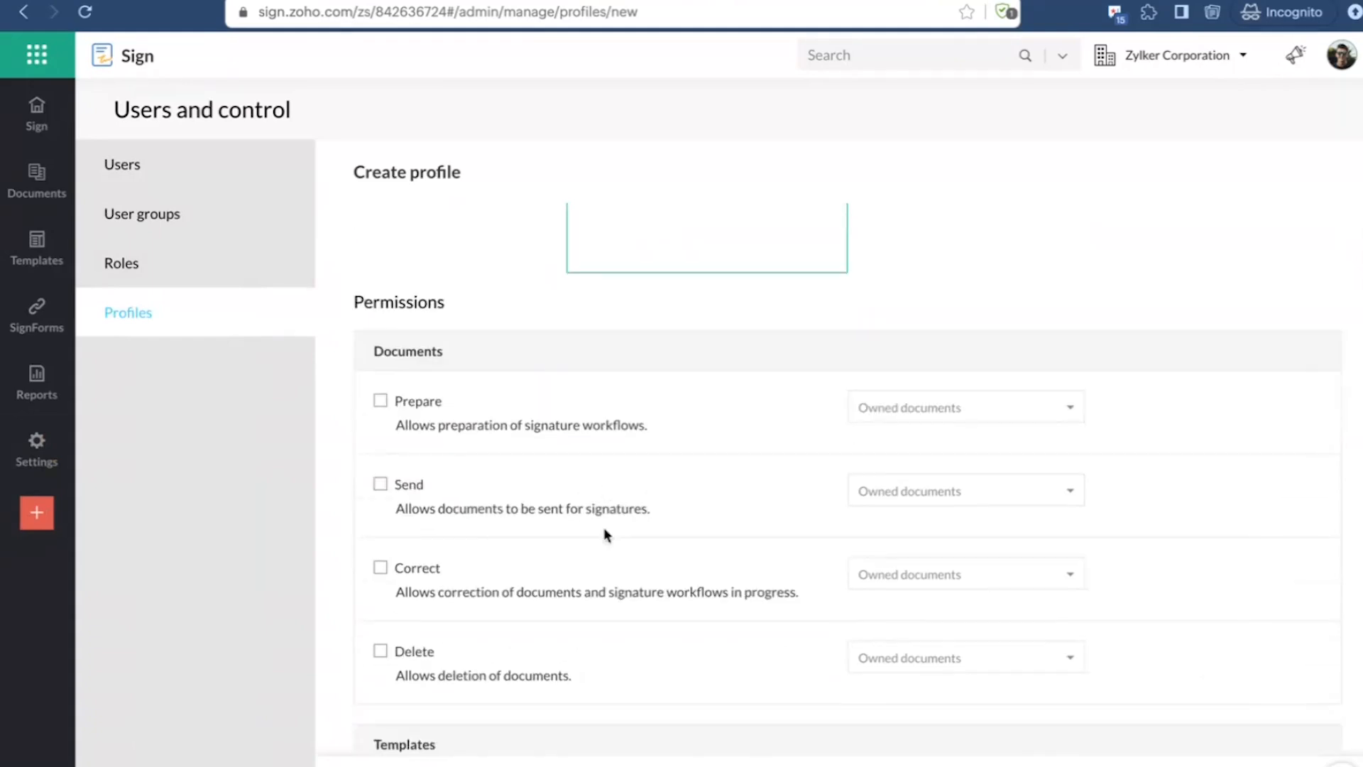
scroll(628, 455, "up", 2)
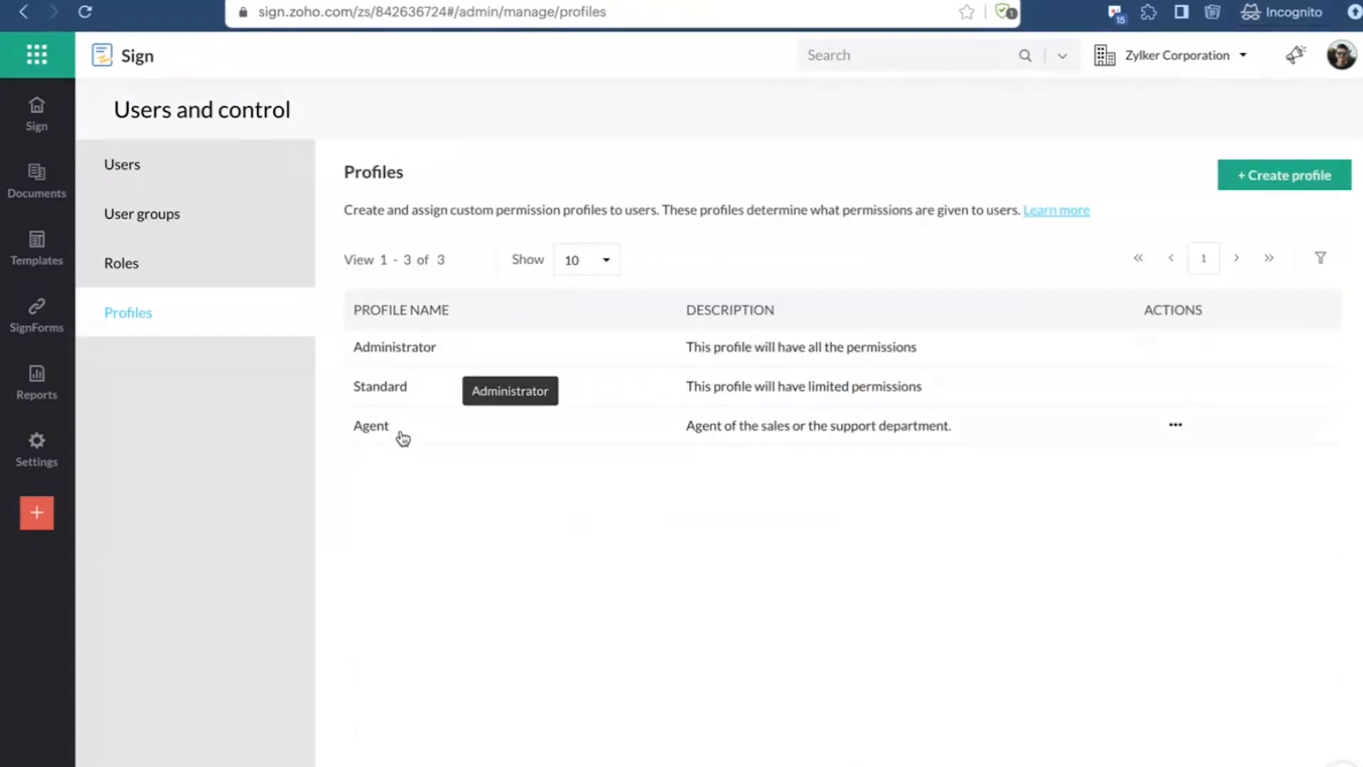
Step: Open the Agent profile for editing and examine its document and template permissions
left_click(1178, 425)
left_click(997, 449)
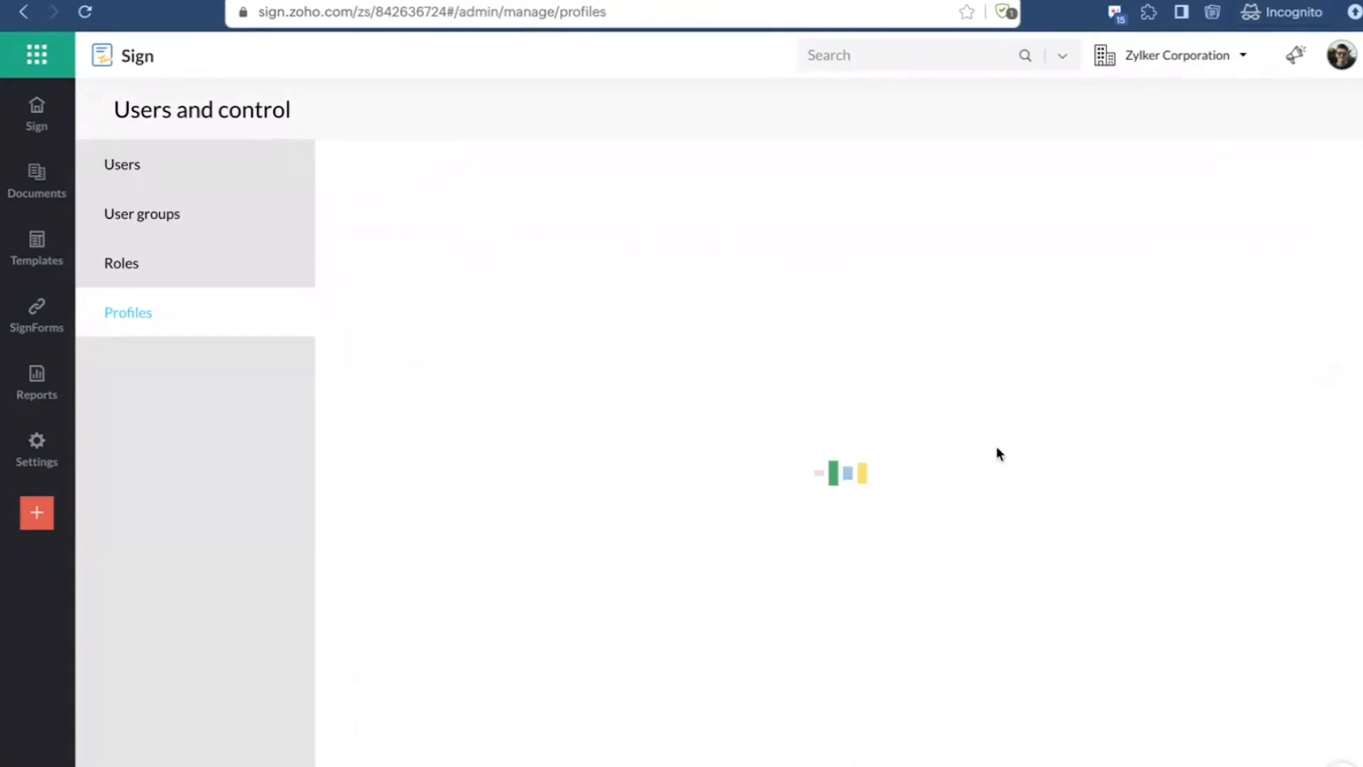
scroll(841, 568, "down", 9)
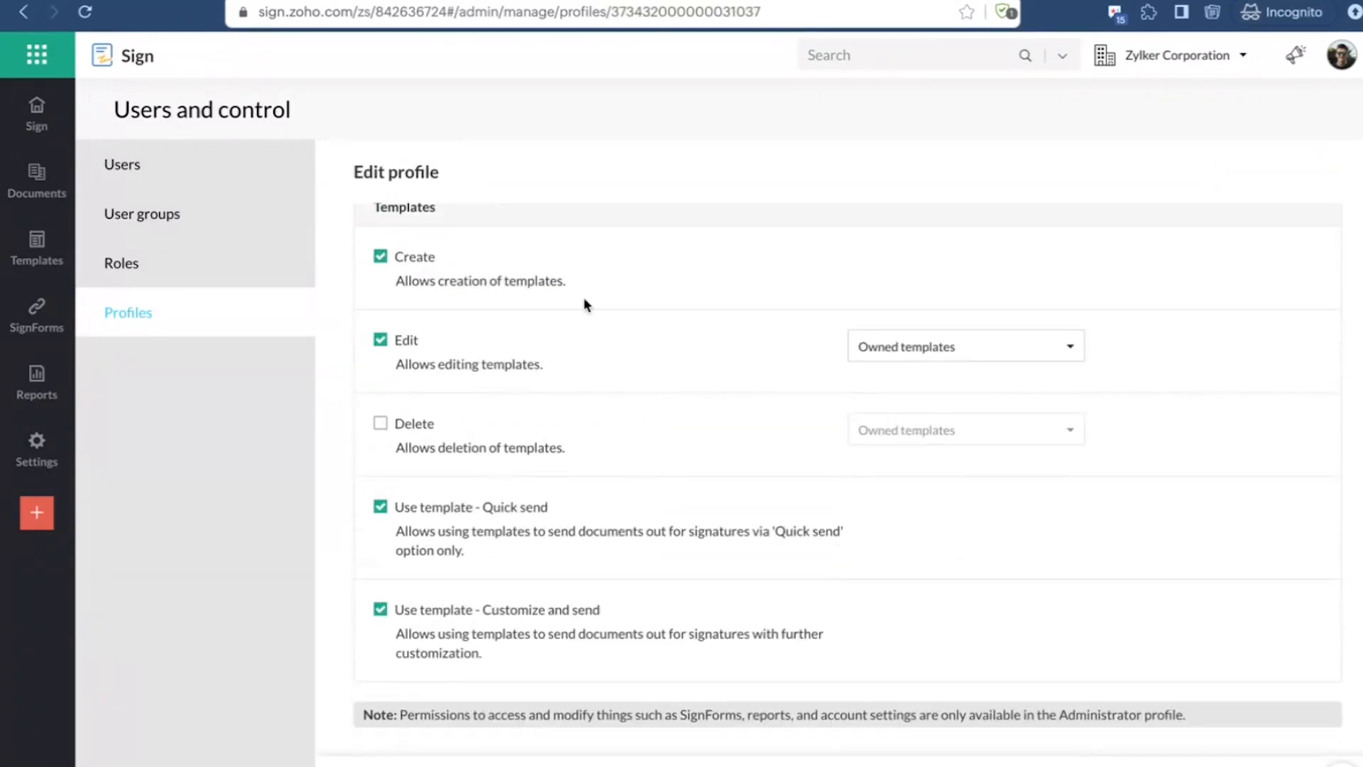
scroll(665, 297, "up", 2)
scroll(664, 297, "up", 6)
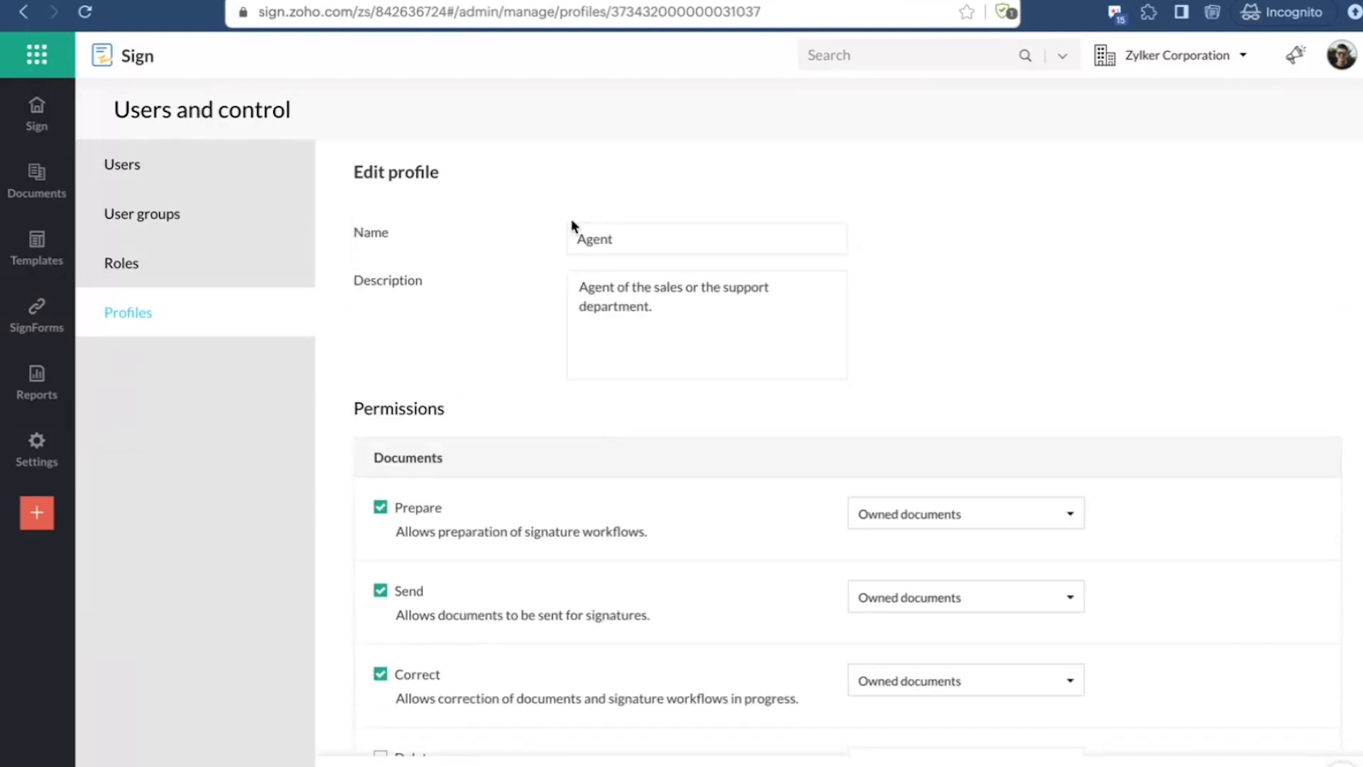
scroll(543, 460, "down", 8)
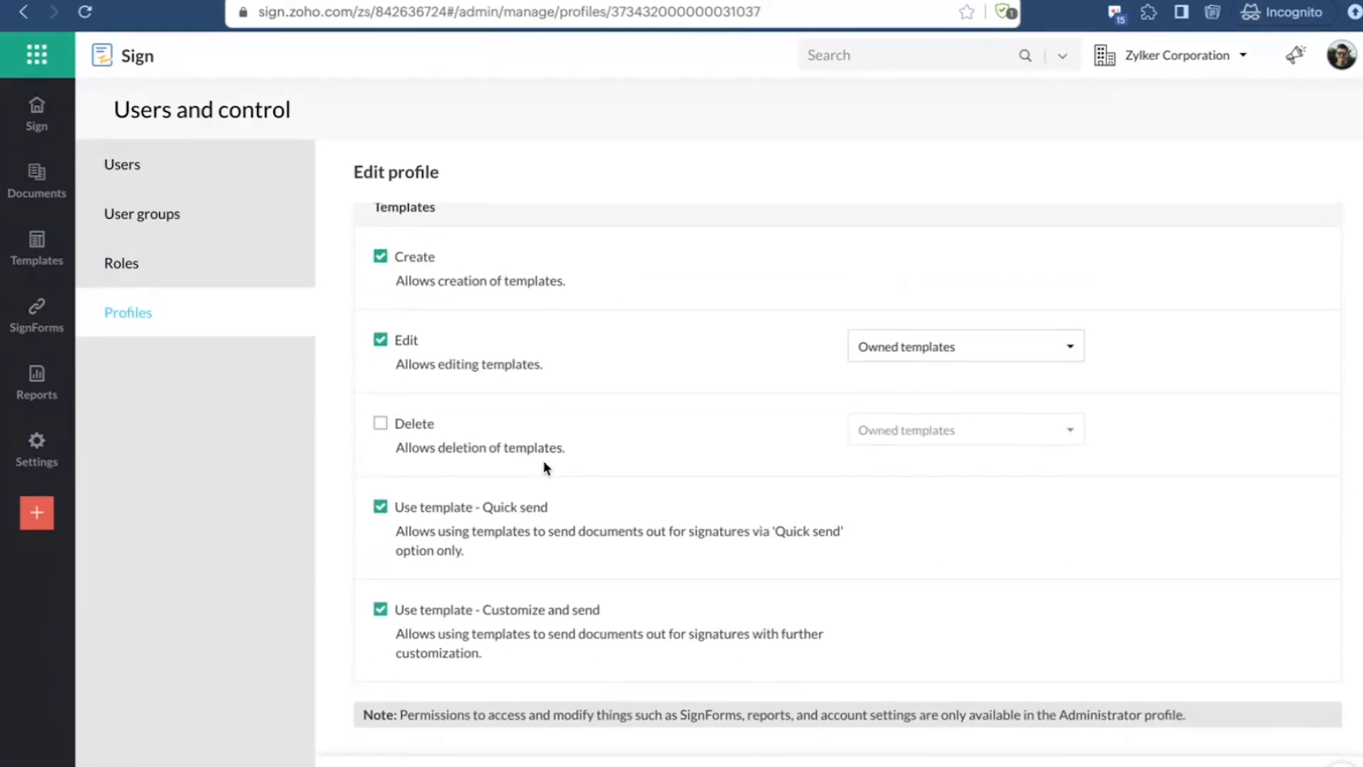
scroll(588, 505, "up", 8)
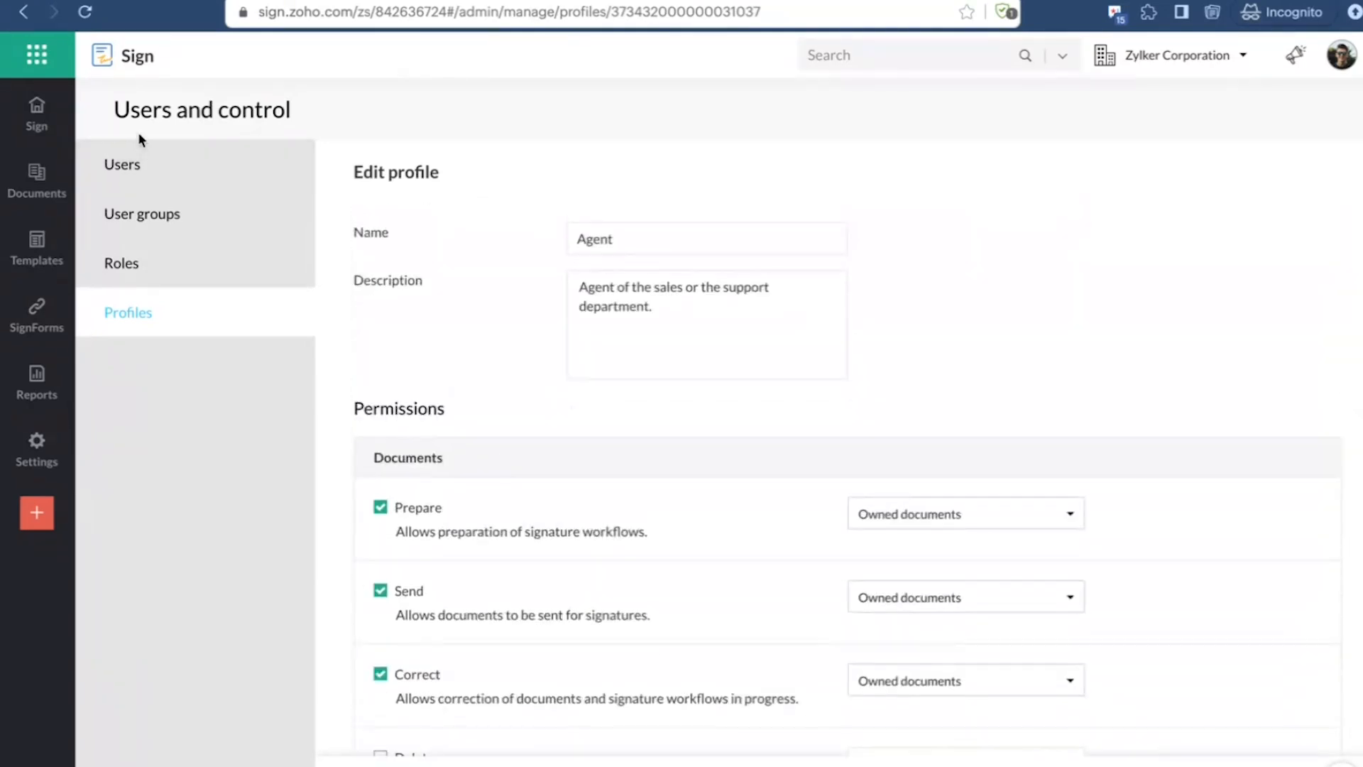
scroll(614, 602, "down", 8)
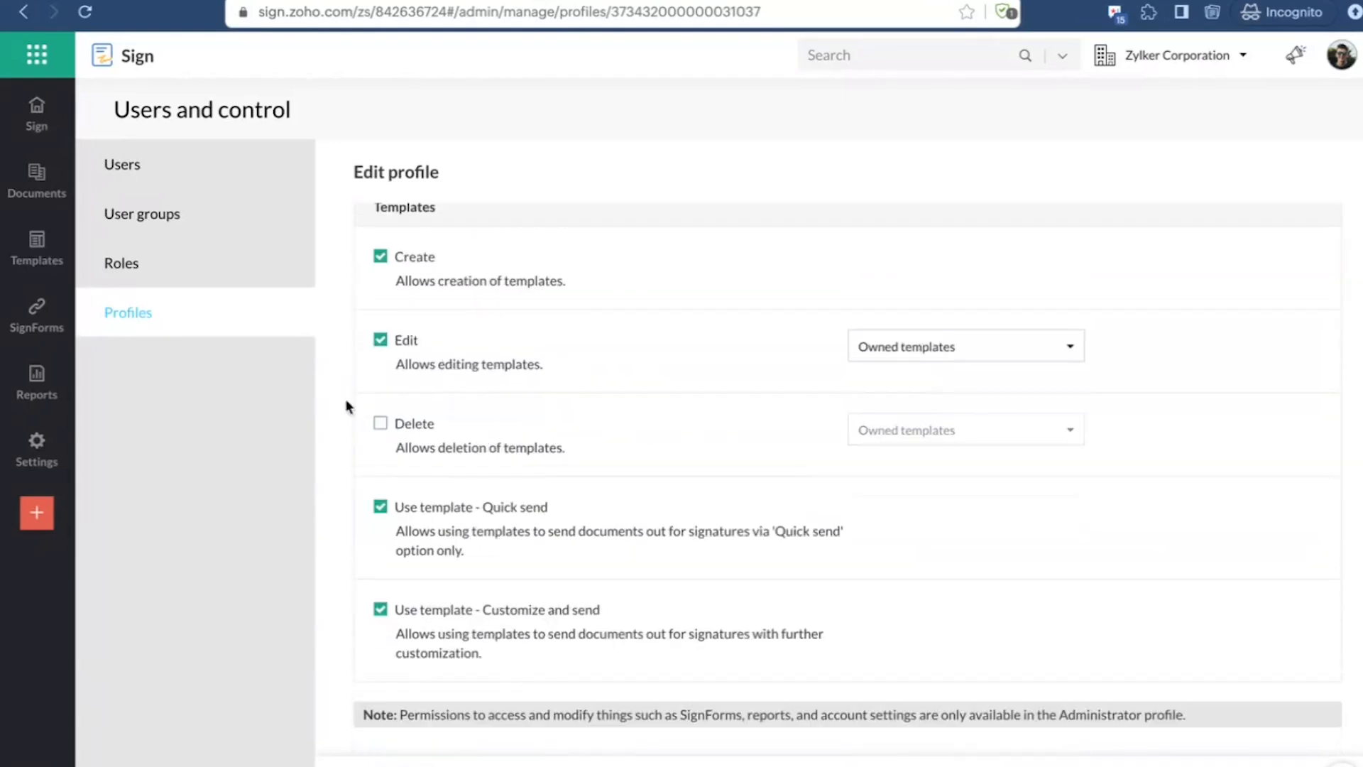
scroll(463, 502, "up", 8)
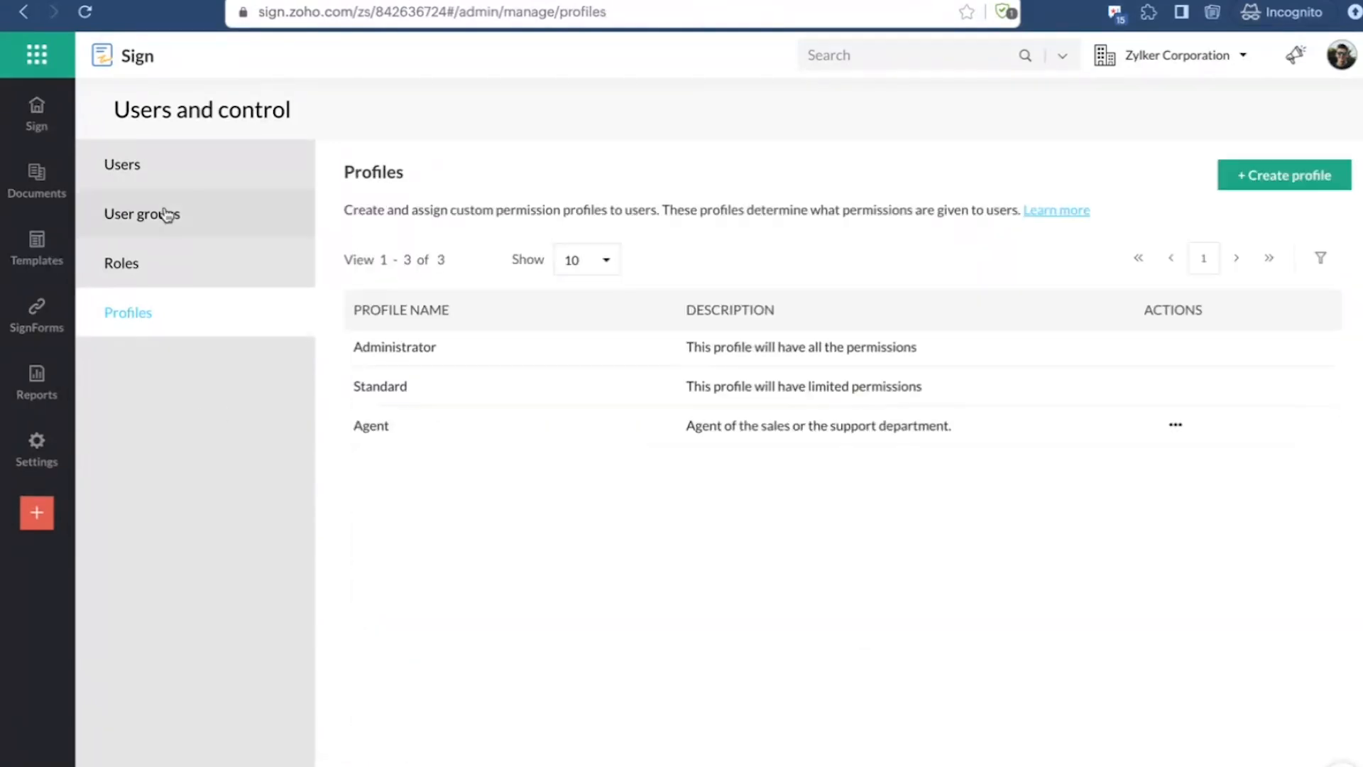
Step: Return to the users list and change the profile of the user with the Broker role to Agent
left_click(147, 157)
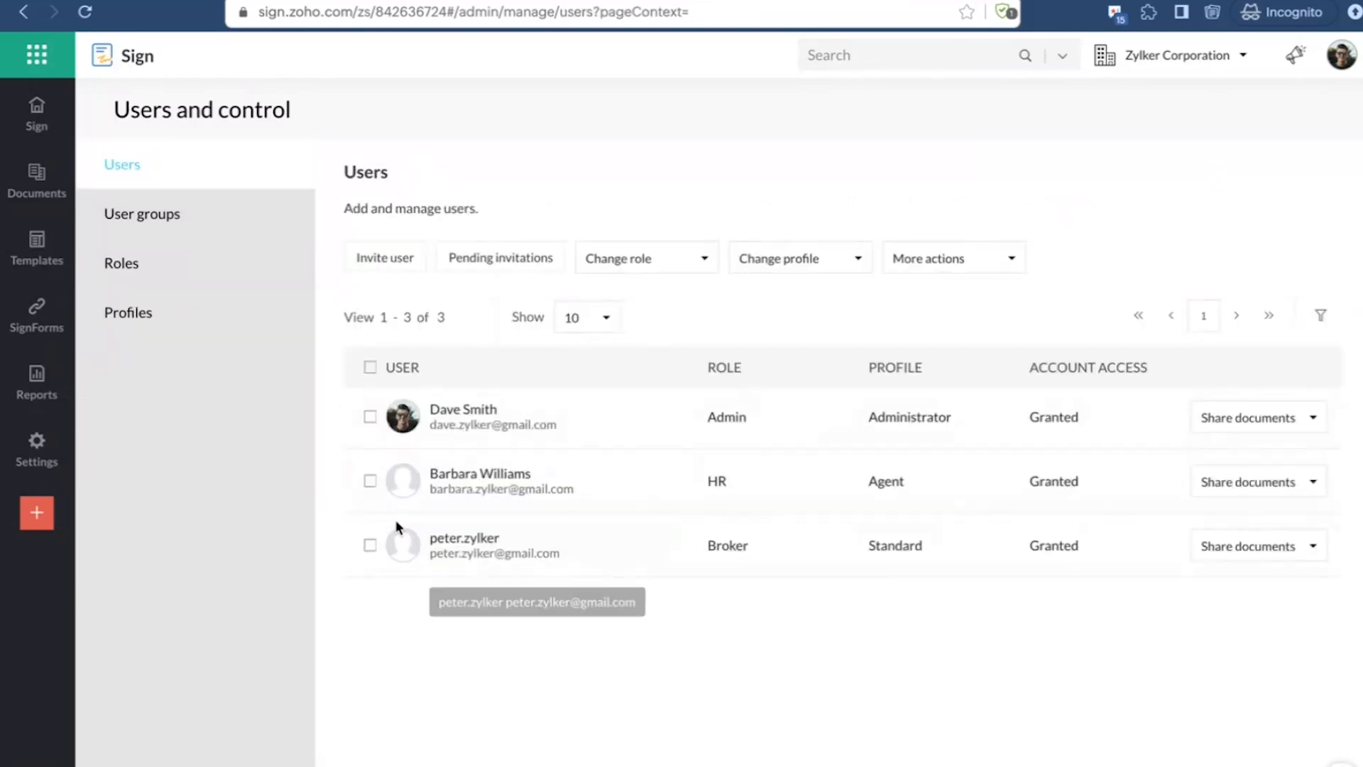
left_click(370, 545)
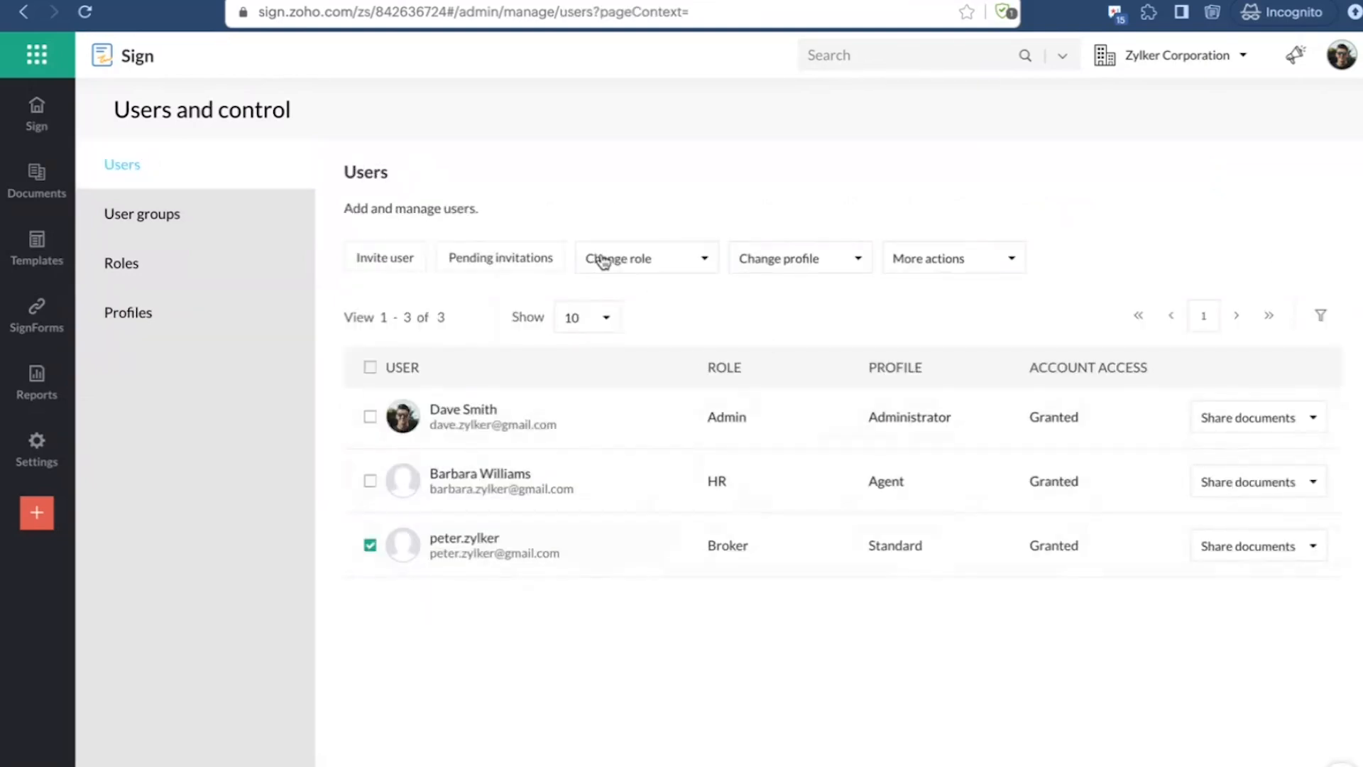
left_click(815, 261)
left_click(791, 395)
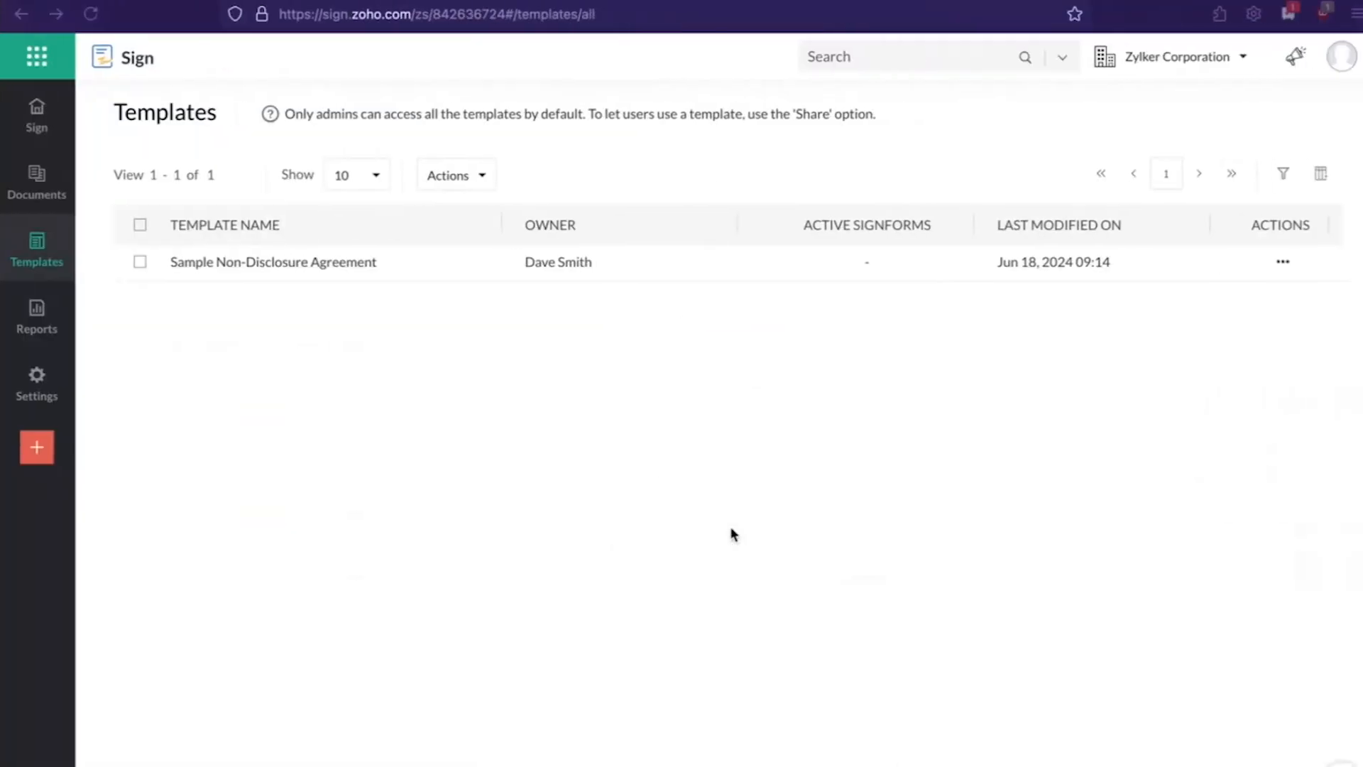
Step: Reload the invited user's account and check the actions available for the shared template and the Sample Rental Agreement document
left_click(91, 14)
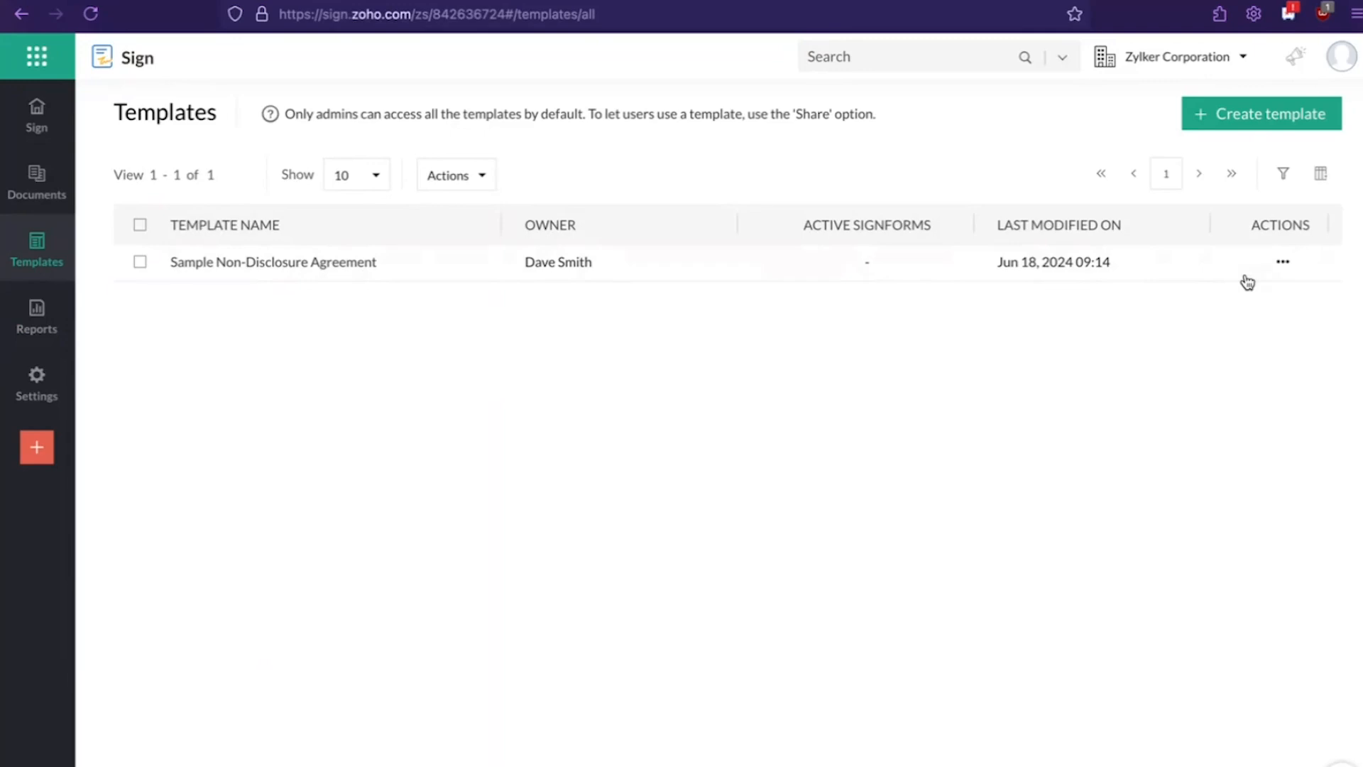
left_click(1282, 264)
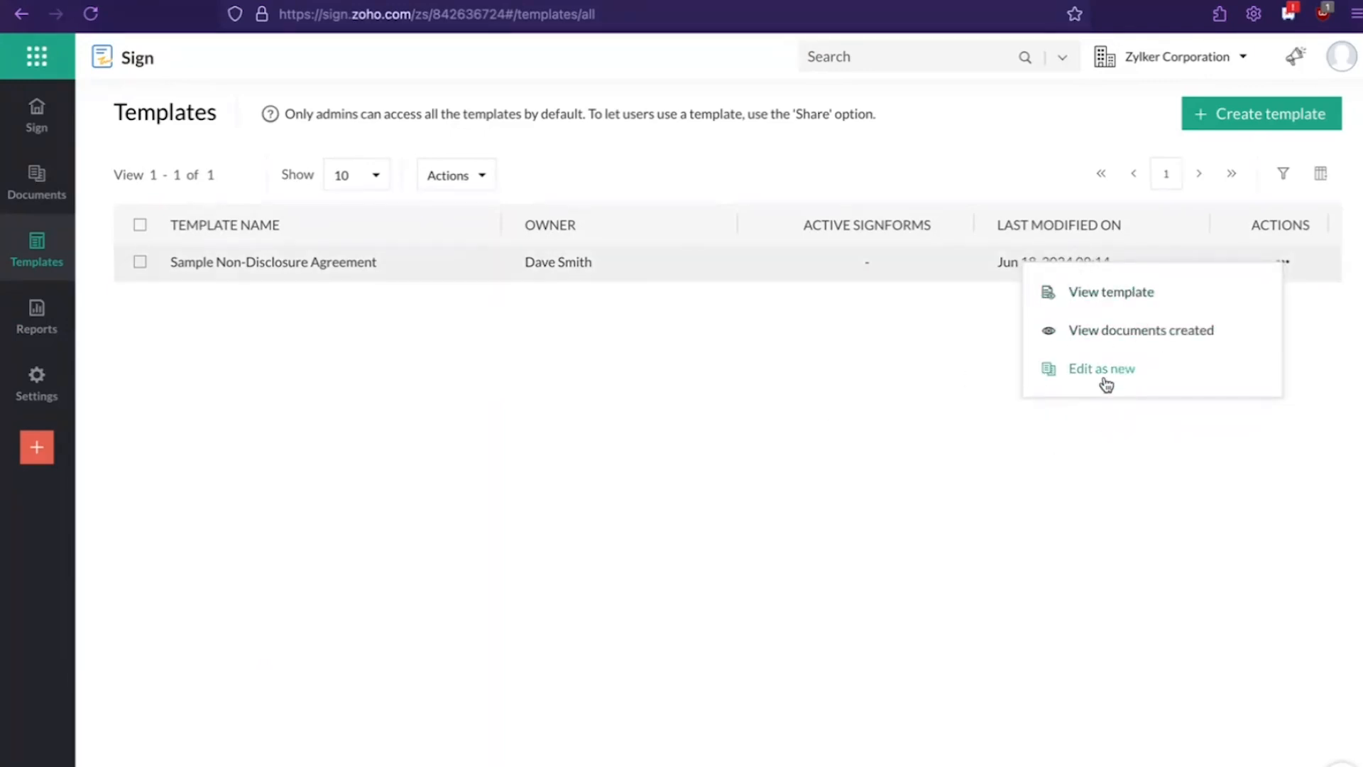
left_click(21, 186)
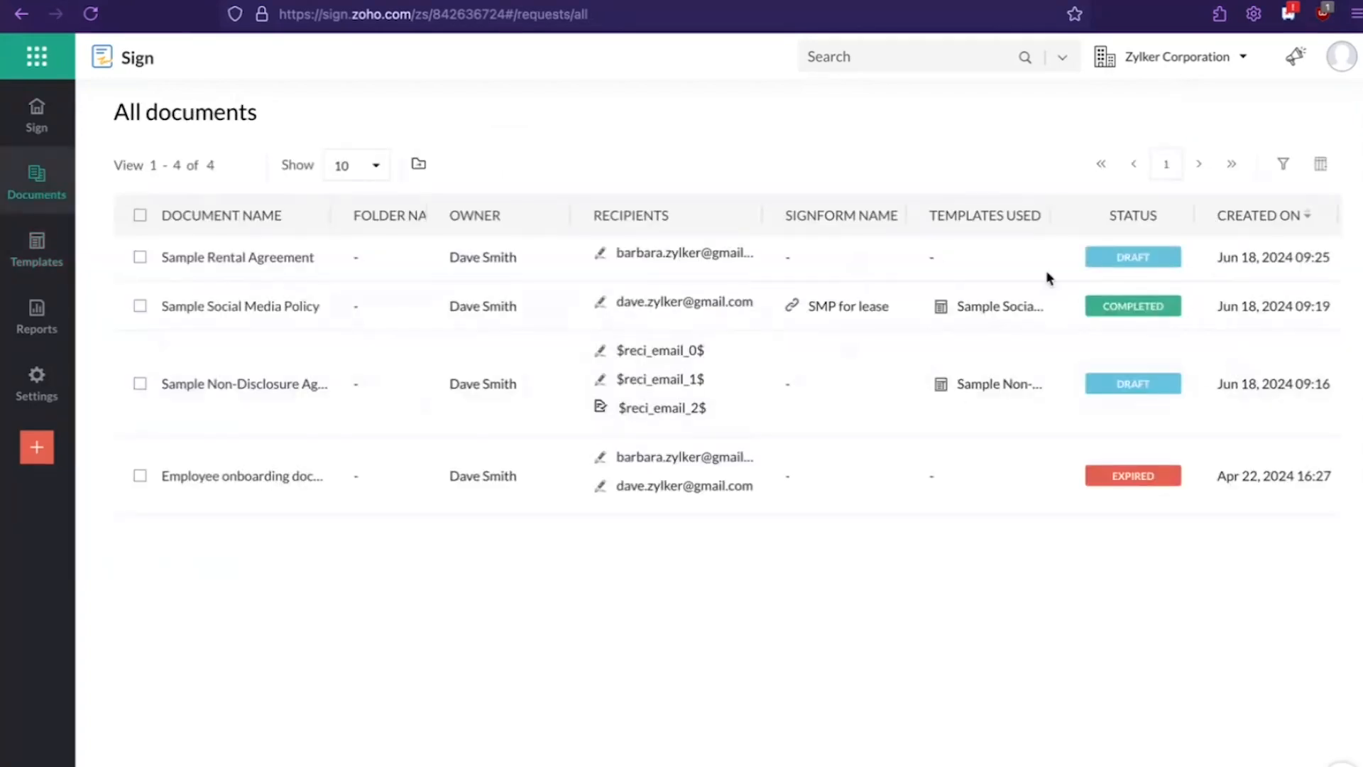
scroll(815, 284, "right", 3)
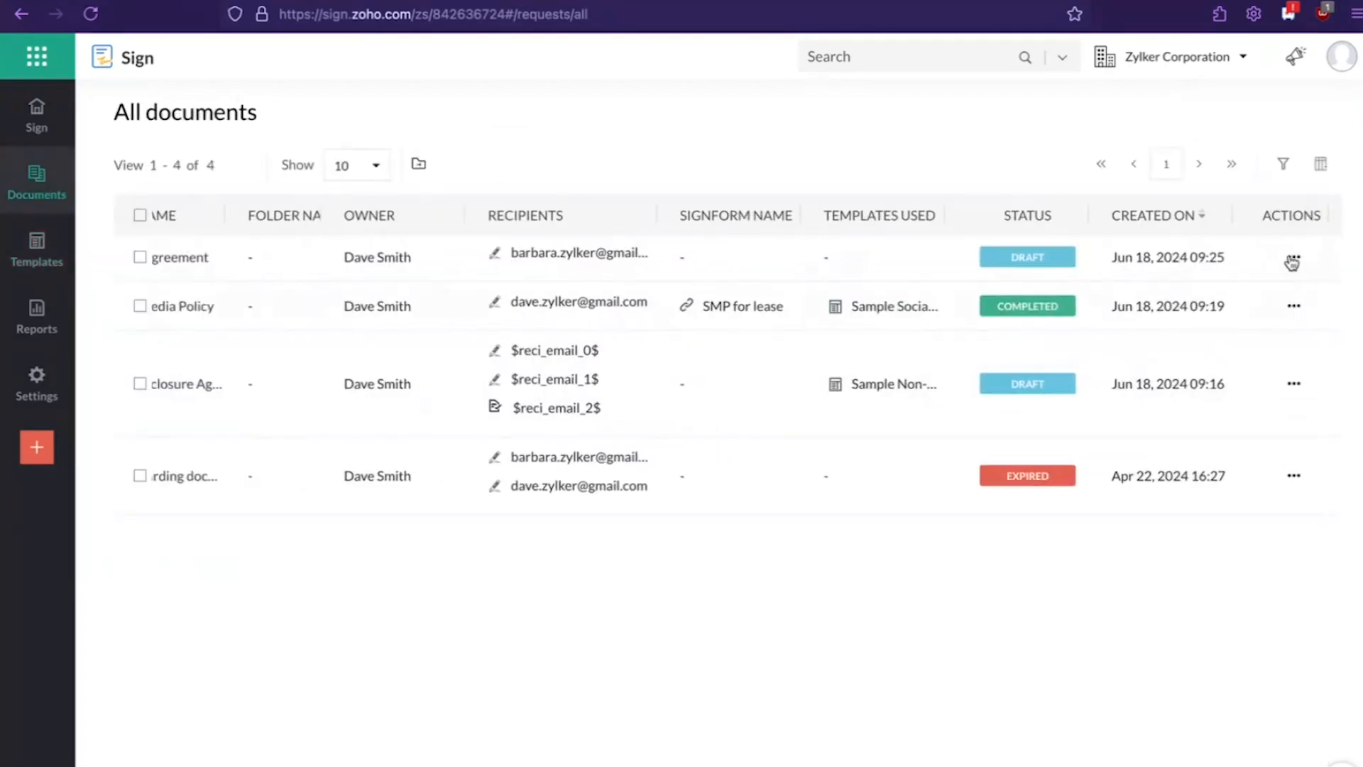
left_click(1292, 262)
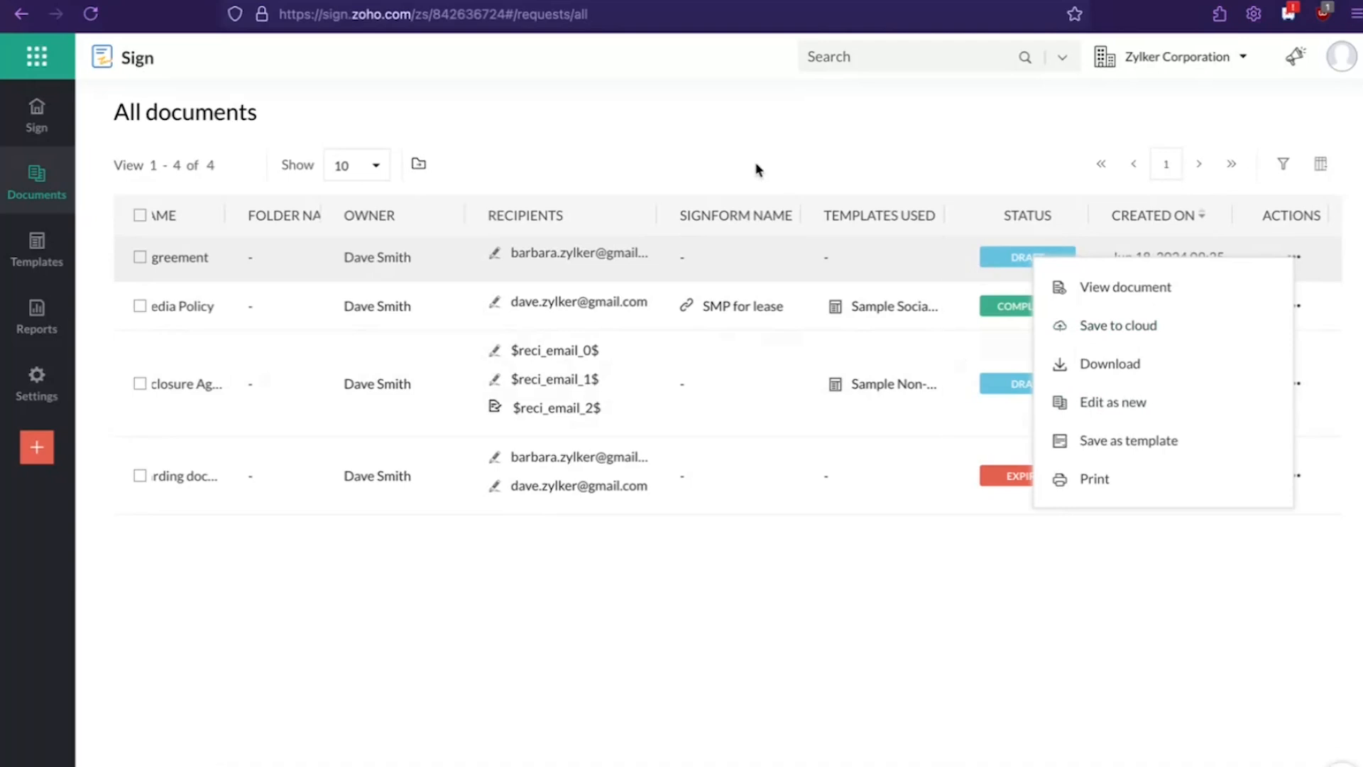
left_click(417, 352)
scroll(413, 352, "left", 3)
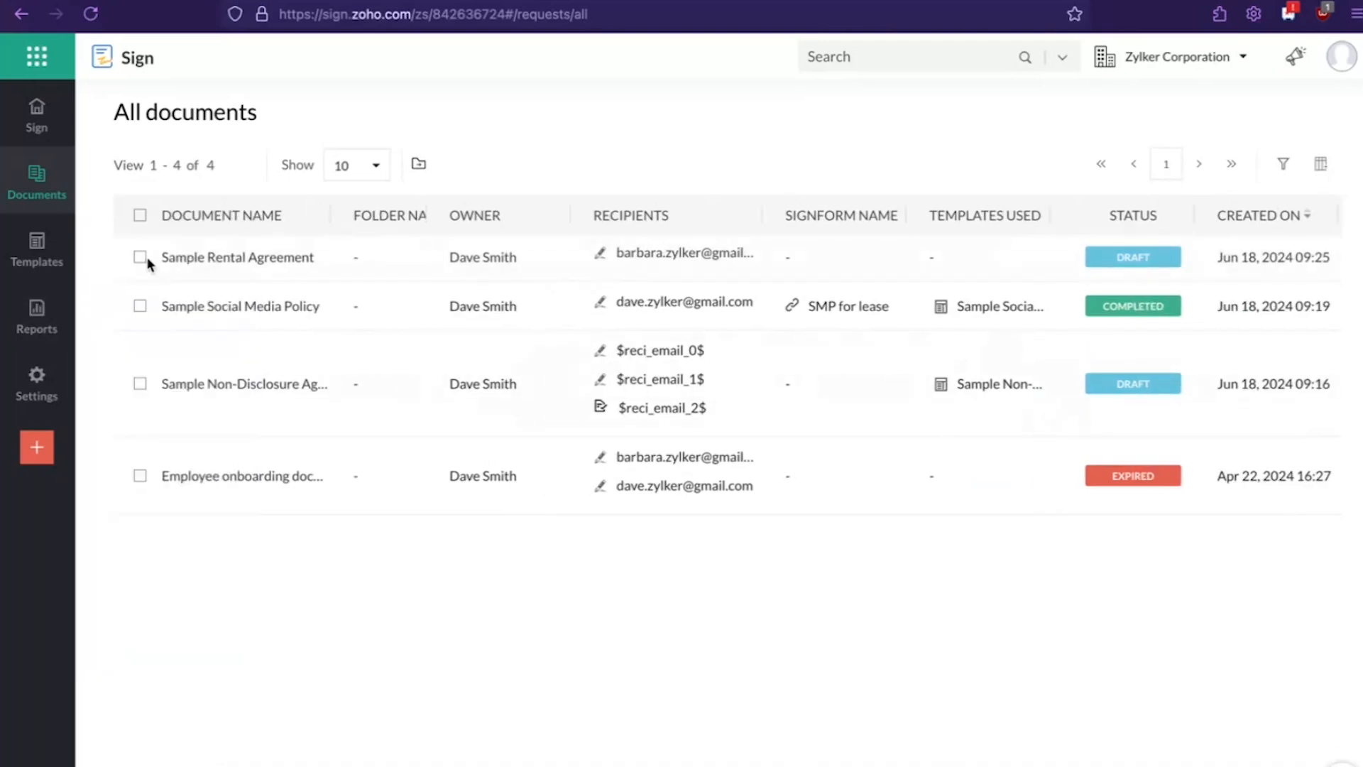
mouse_move(36, 186)
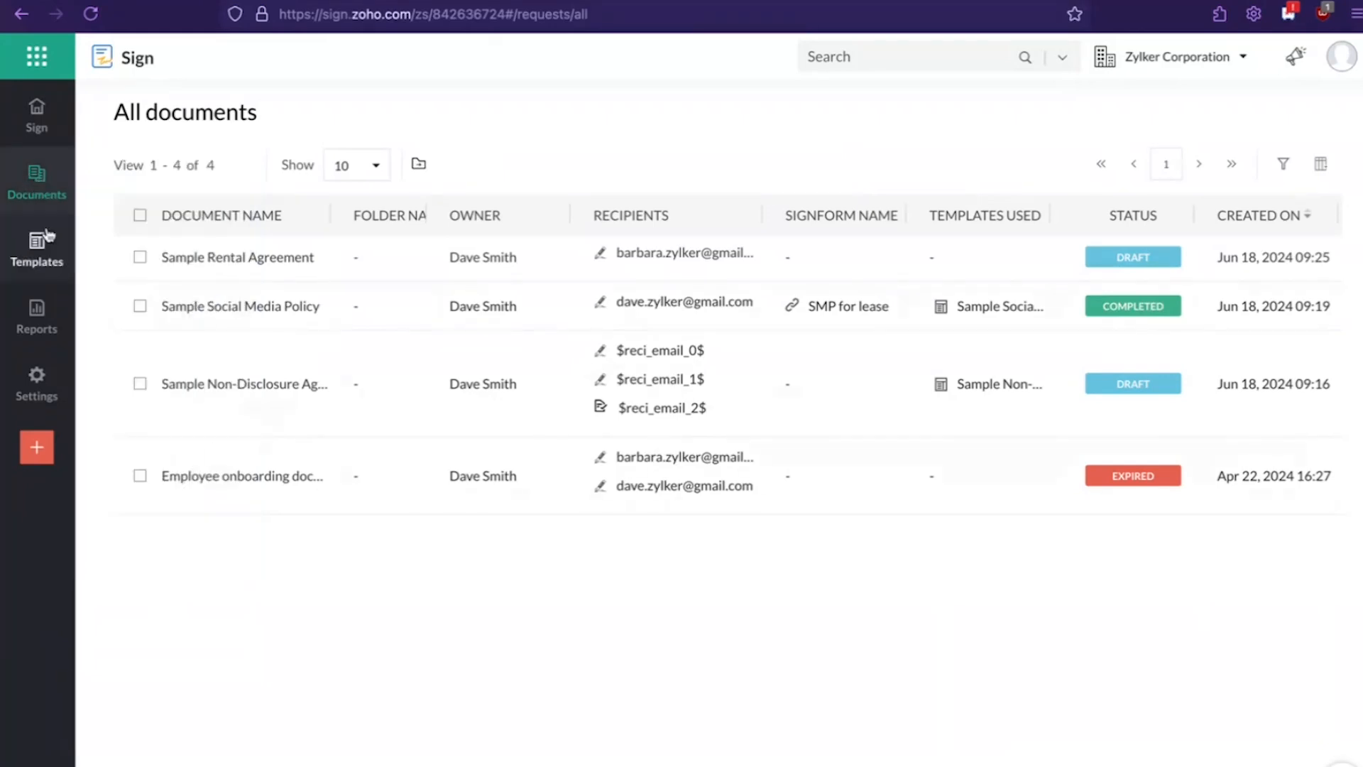
left_click(39, 133)
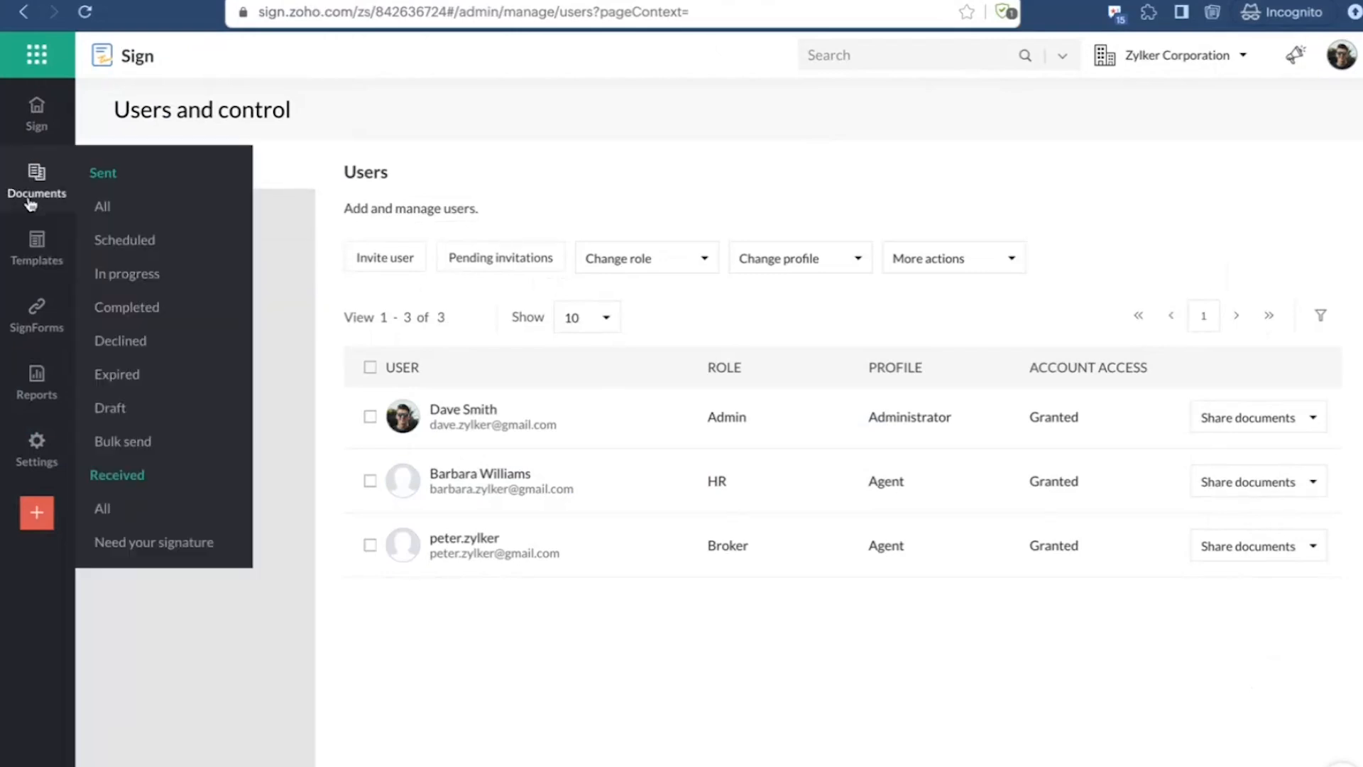
left_click(49, 133)
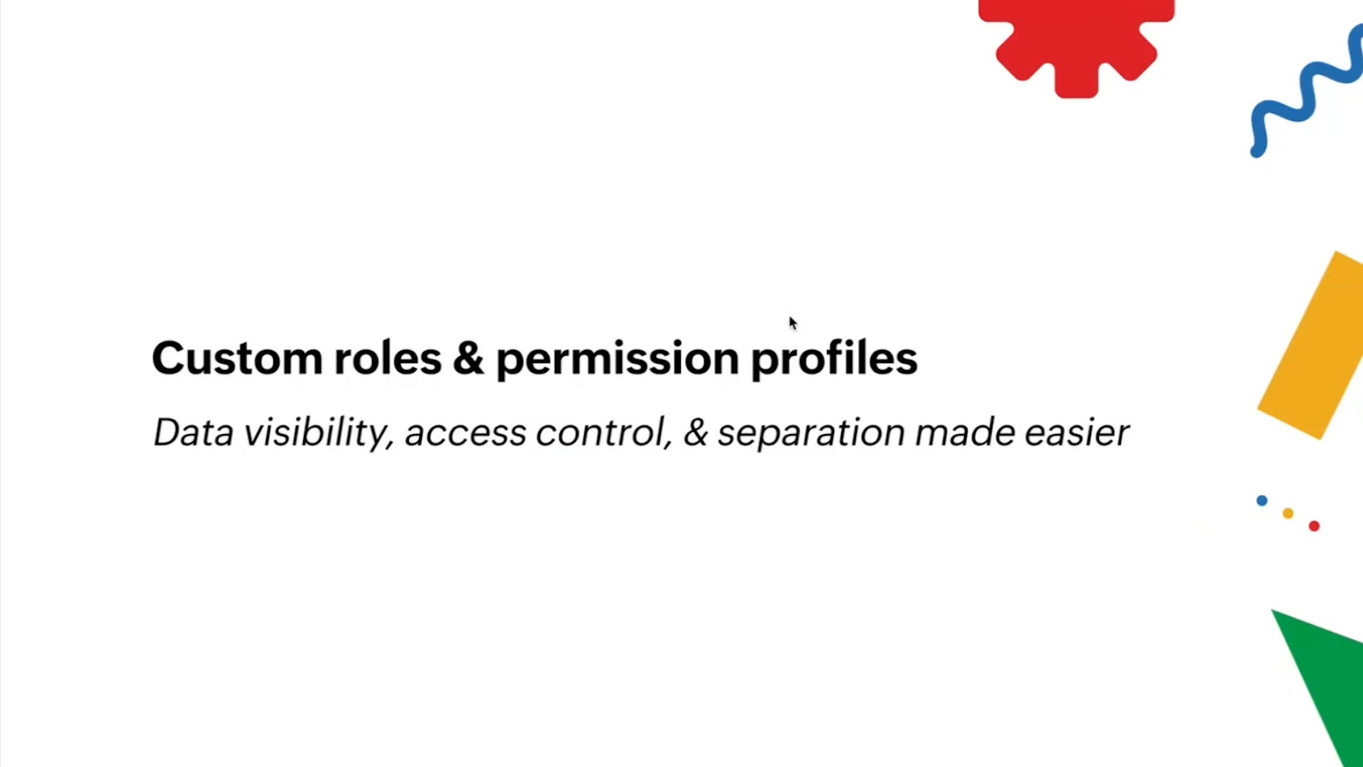
key("Right")
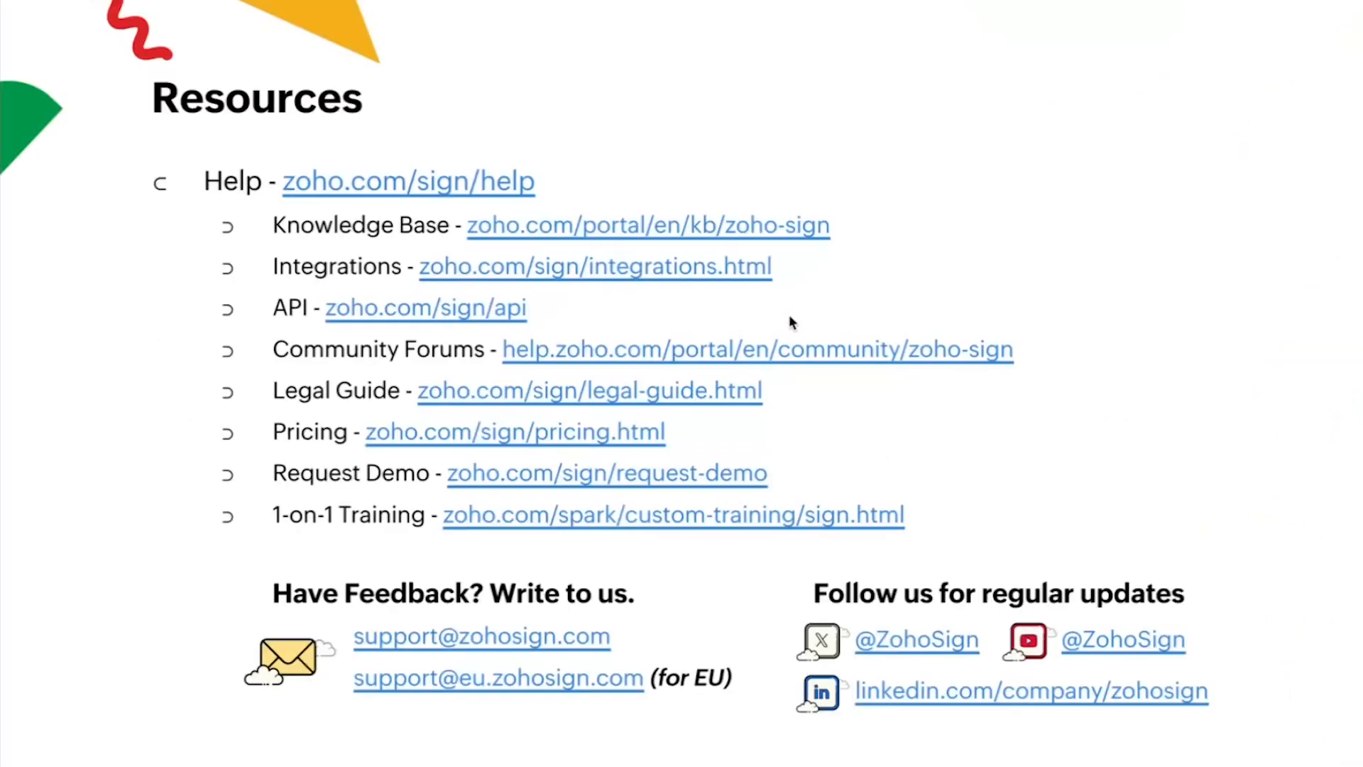